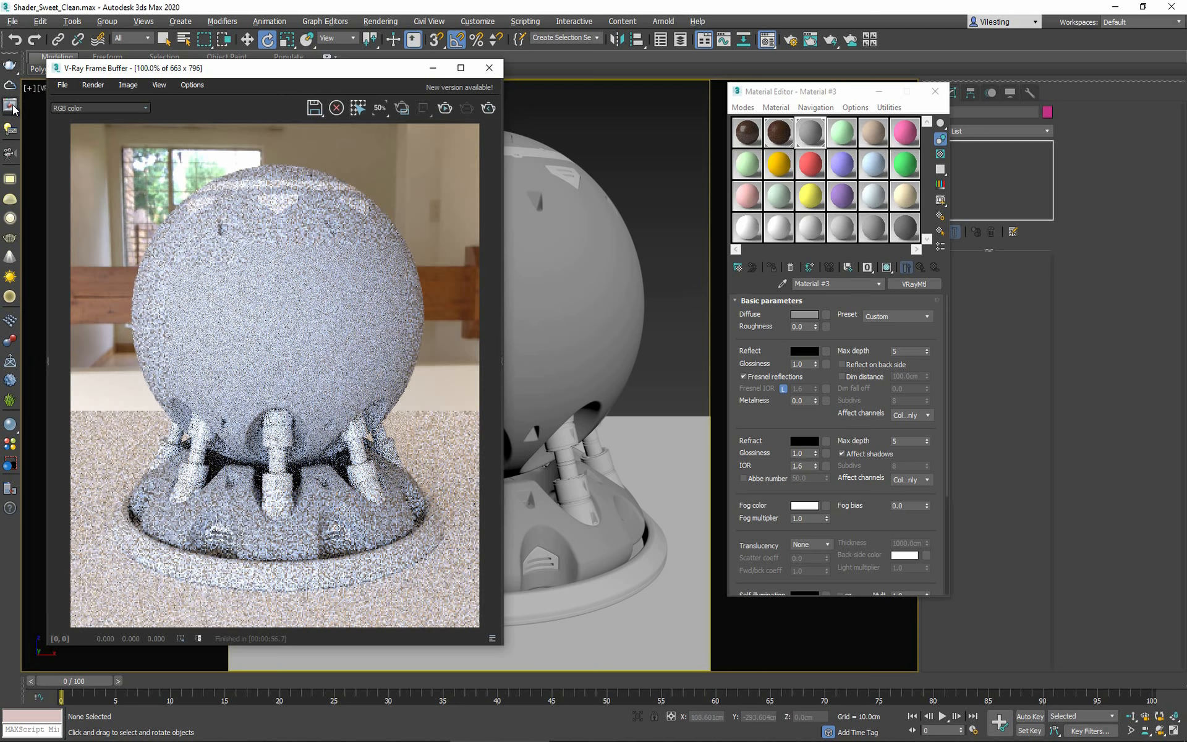
# Reposition the V-Ray Frame Buffer close to the Material Editor and make its window slightly taller.
pyautogui.moveTo(230, 71); pyautogui.dragTo(308, 74)
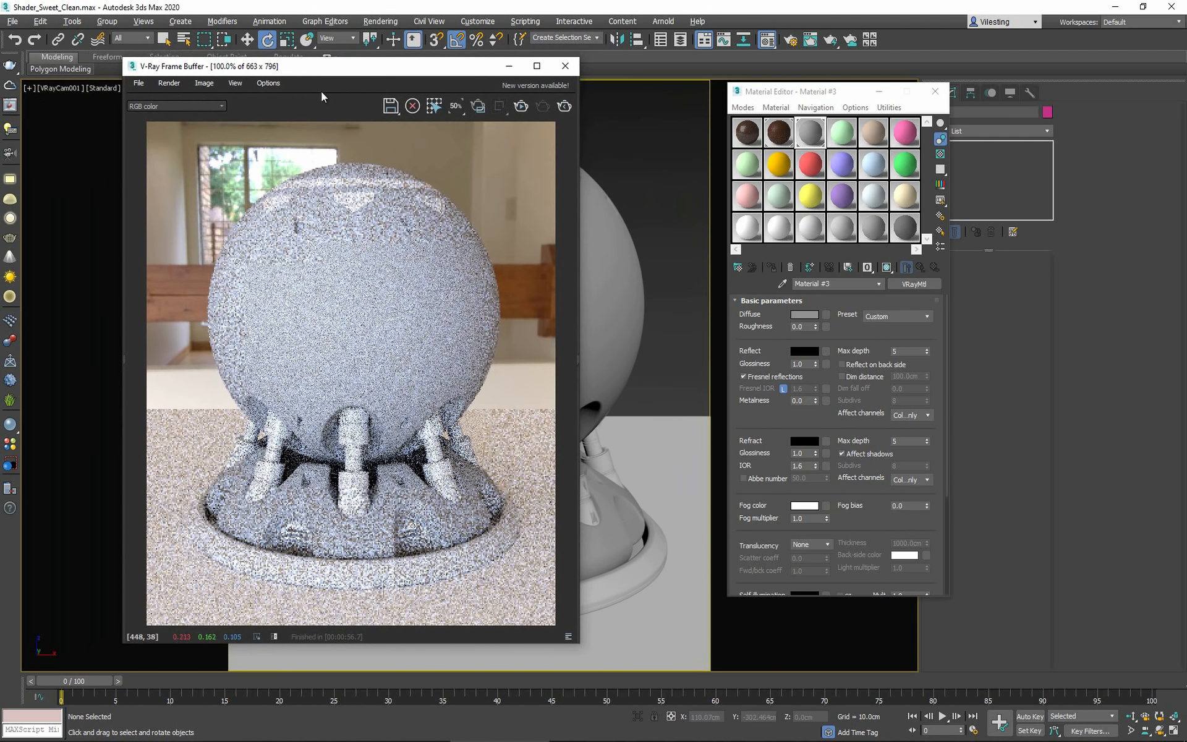
pyautogui.moveTo(328, 71); pyautogui.dragTo(349, 64)
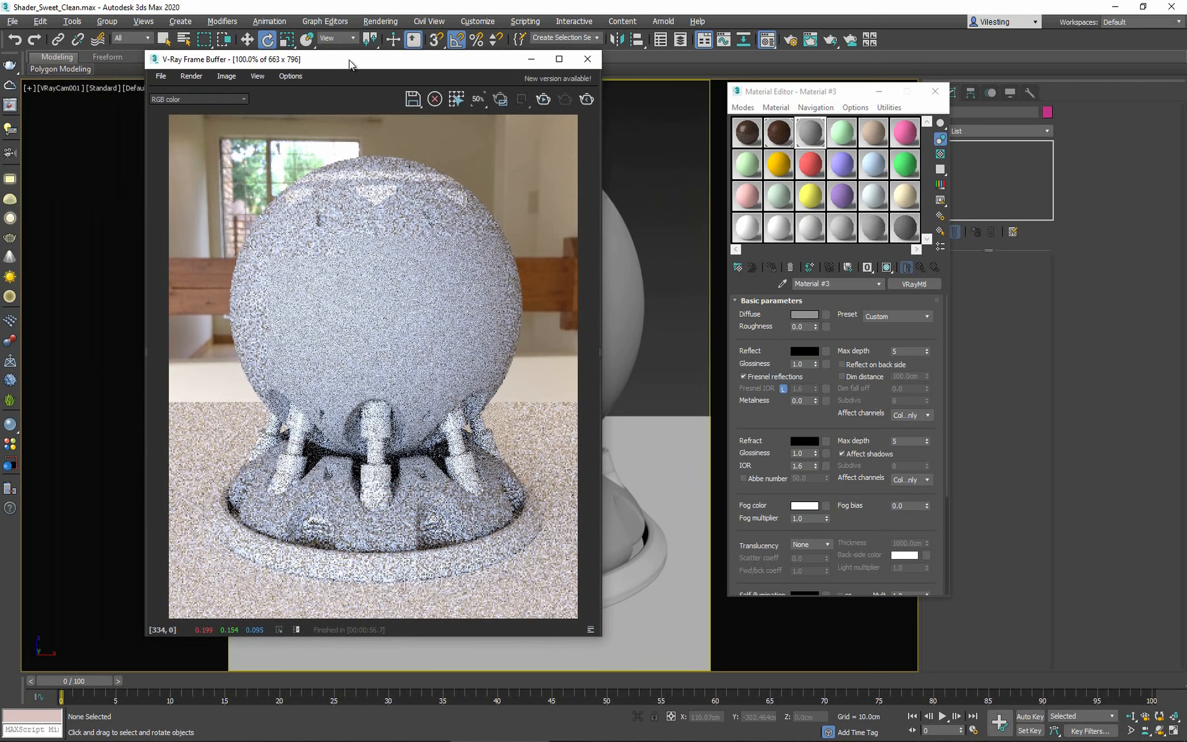
pyautogui.moveTo(457, 67); pyautogui.dragTo(532, 68)
pyautogui.moveTo(397, 71); pyautogui.dragTo(422, 37)
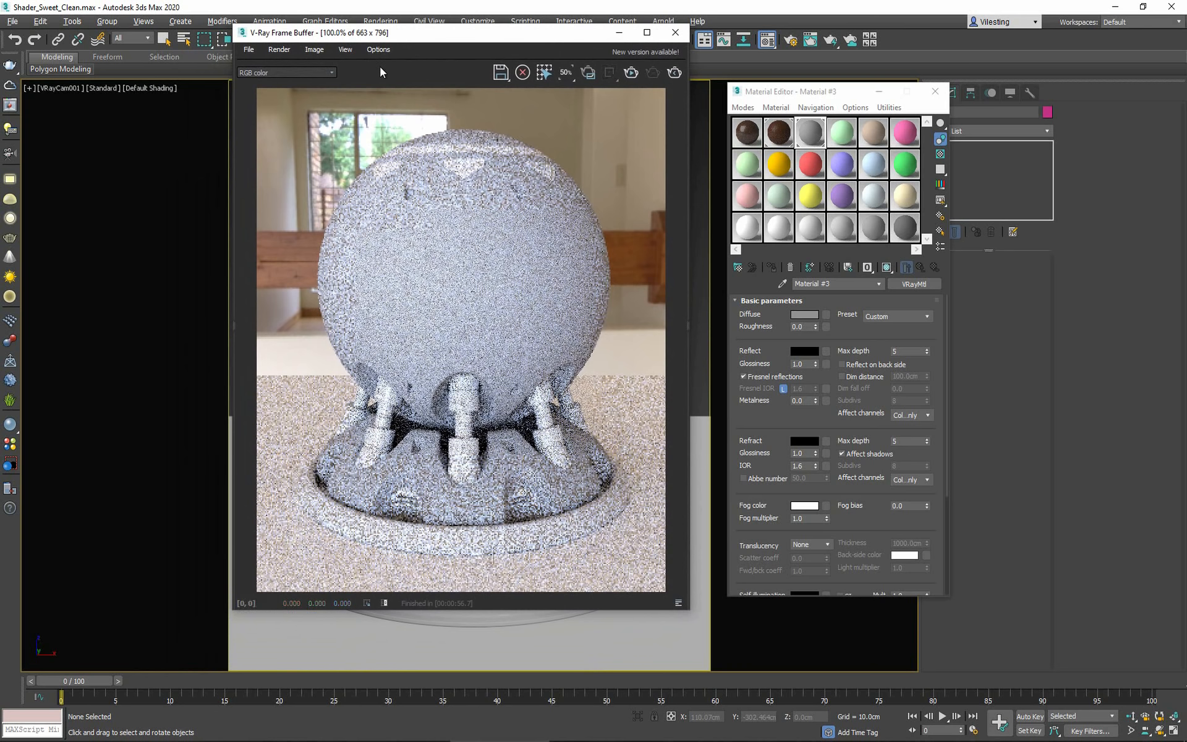
pyautogui.moveTo(403, 36); pyautogui.dragTo(396, 30)
pyautogui.moveTo(682, 603)
pyautogui.mouseDown()
pyautogui.moveTo(830, 707)
pyautogui.moveTo(715, 529)
pyautogui.moveTo(716, 649)
pyautogui.moveTo(769, 618)
pyautogui.moveTo(687, 590)
pyautogui.moveTo(680, 626)
pyautogui.mouseUp()
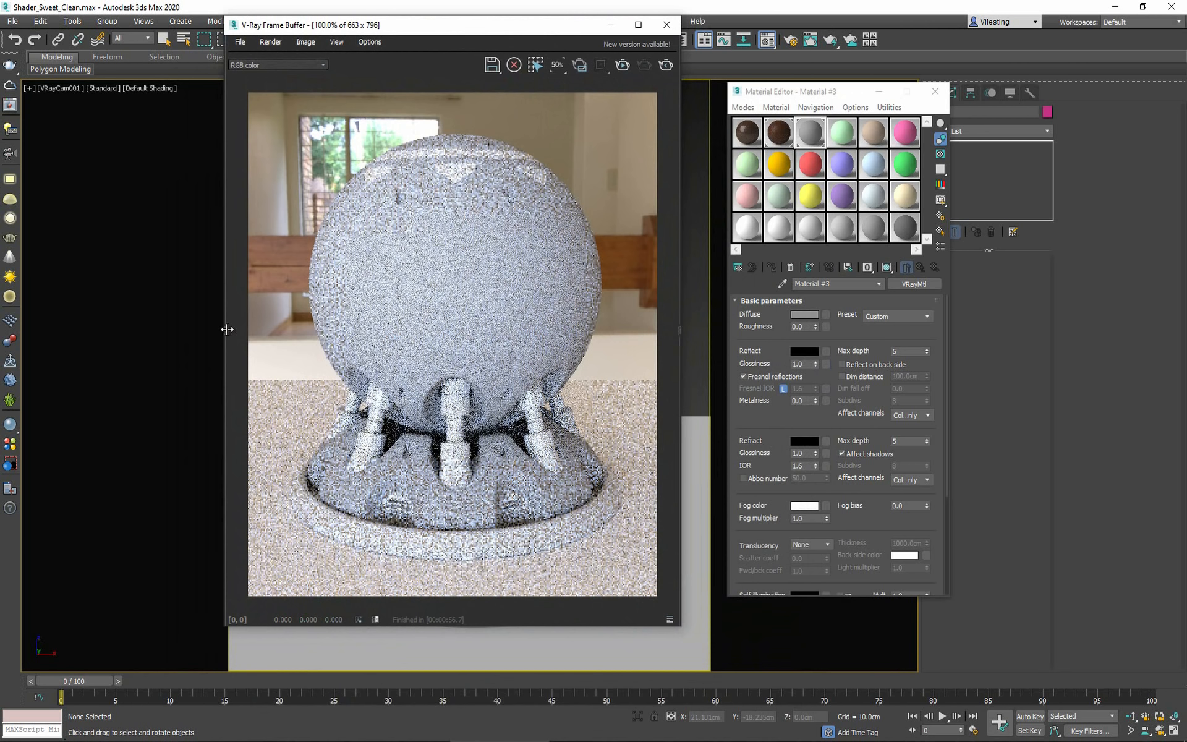
# Widen the V-Ray Frame Buffer on both sides and expand its render history and Layers areas.
pyautogui.moveTo(231, 326); pyautogui.dragTo(69, 328)
pyautogui.moveTo(161, 340); pyautogui.dragTo(212, 339)
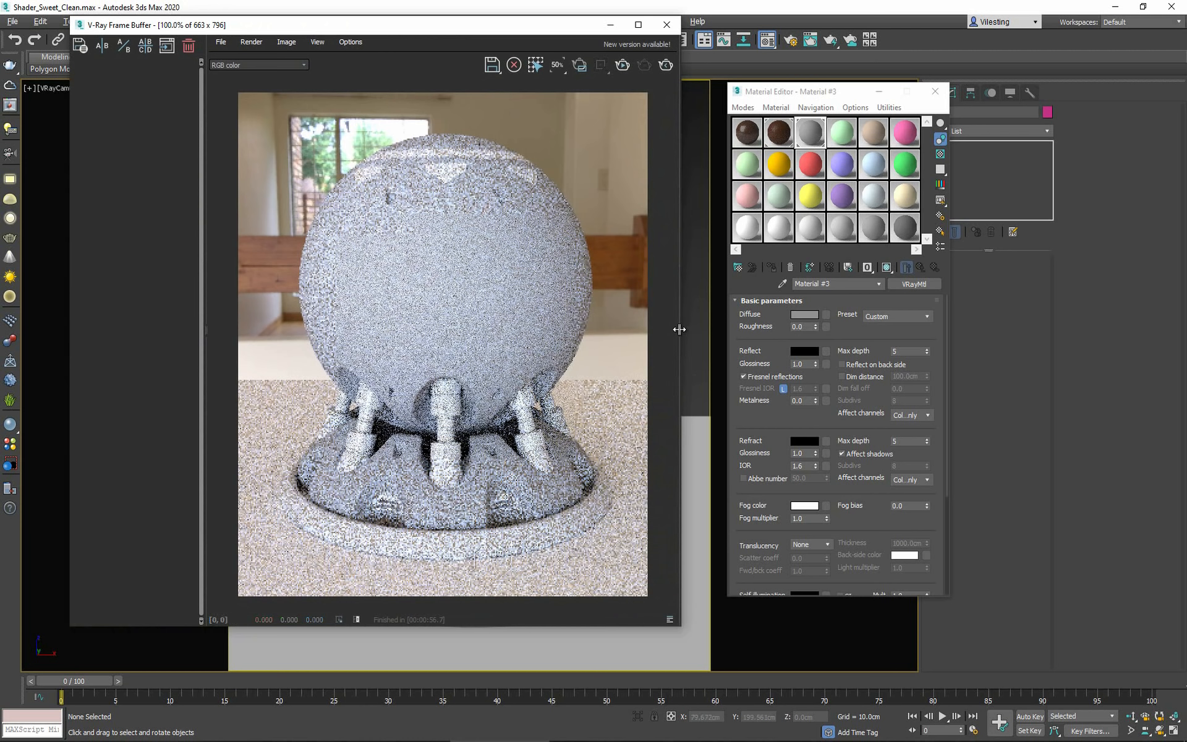
pyautogui.moveTo(672, 328); pyautogui.dragTo(906, 327)
pyautogui.moveTo(818, 328); pyautogui.dragTo(743, 332)
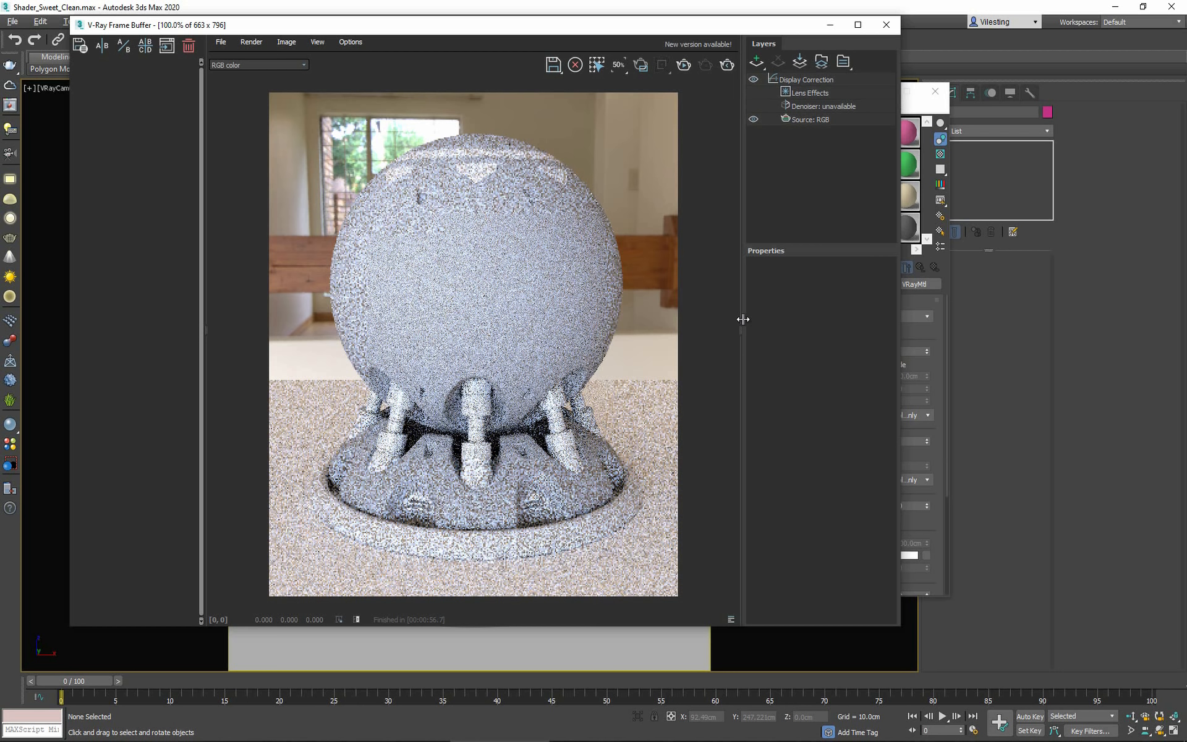
# Collapse the frame buffer's Layers and history areas, narrow the window and place it beside the Material Editor.
pyautogui.moveTo(741, 332); pyautogui.dragTo(899, 325)
pyautogui.moveTo(207, 329); pyautogui.dragTo(63, 329)
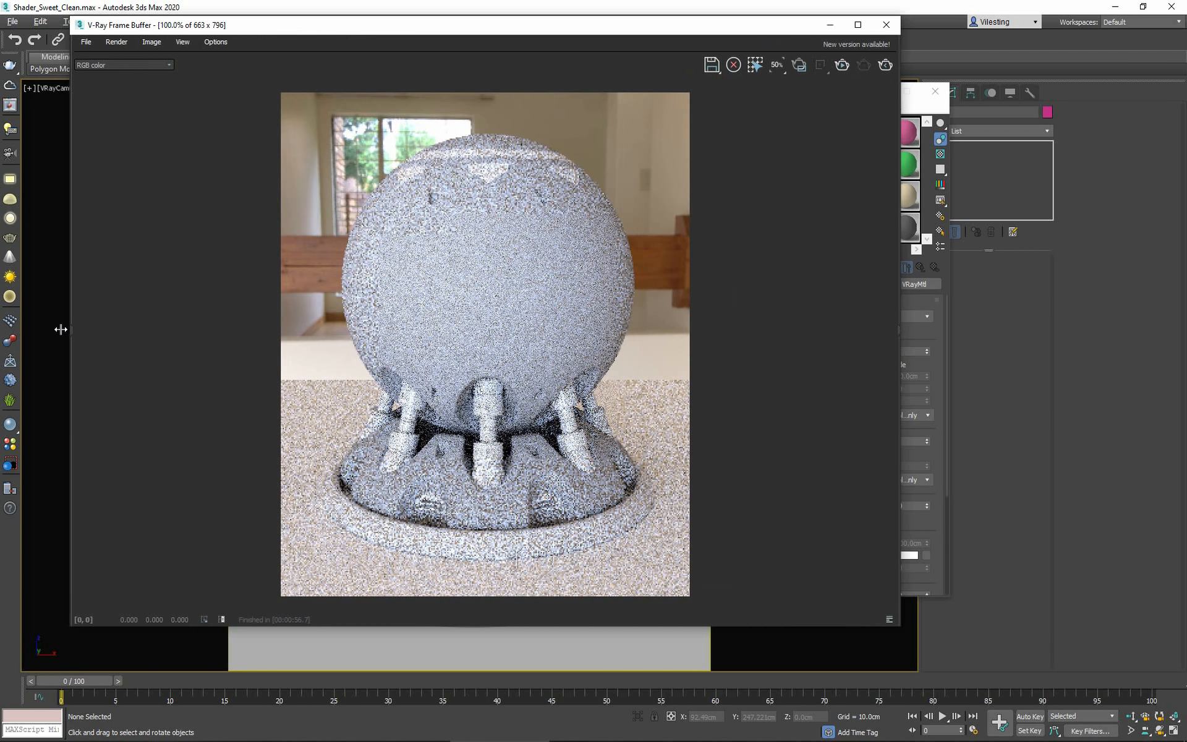
pyautogui.moveTo(899, 378); pyautogui.dragTo(507, 376)
pyautogui.moveTo(307, 29); pyautogui.dragTo(472, 61)
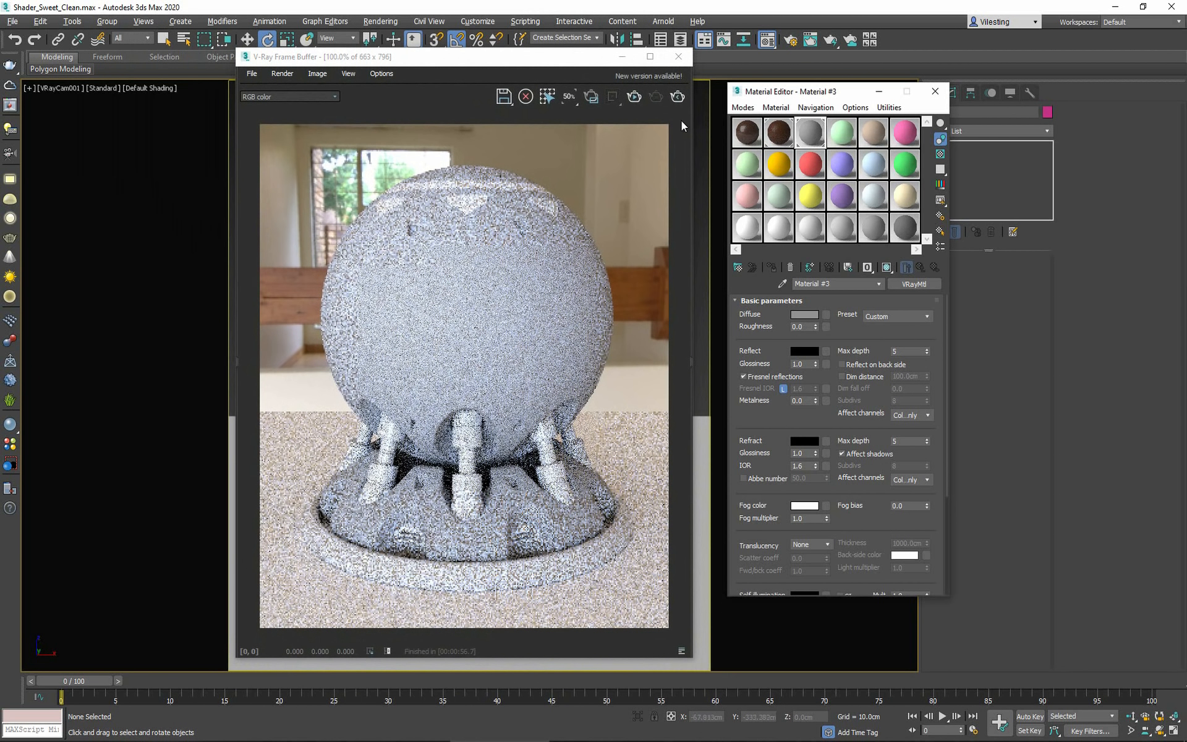
# Review the image sampler and global illumination engines in the Render Setup, then close it.
pyautogui.click(702, 188)
pyautogui.press('F10')
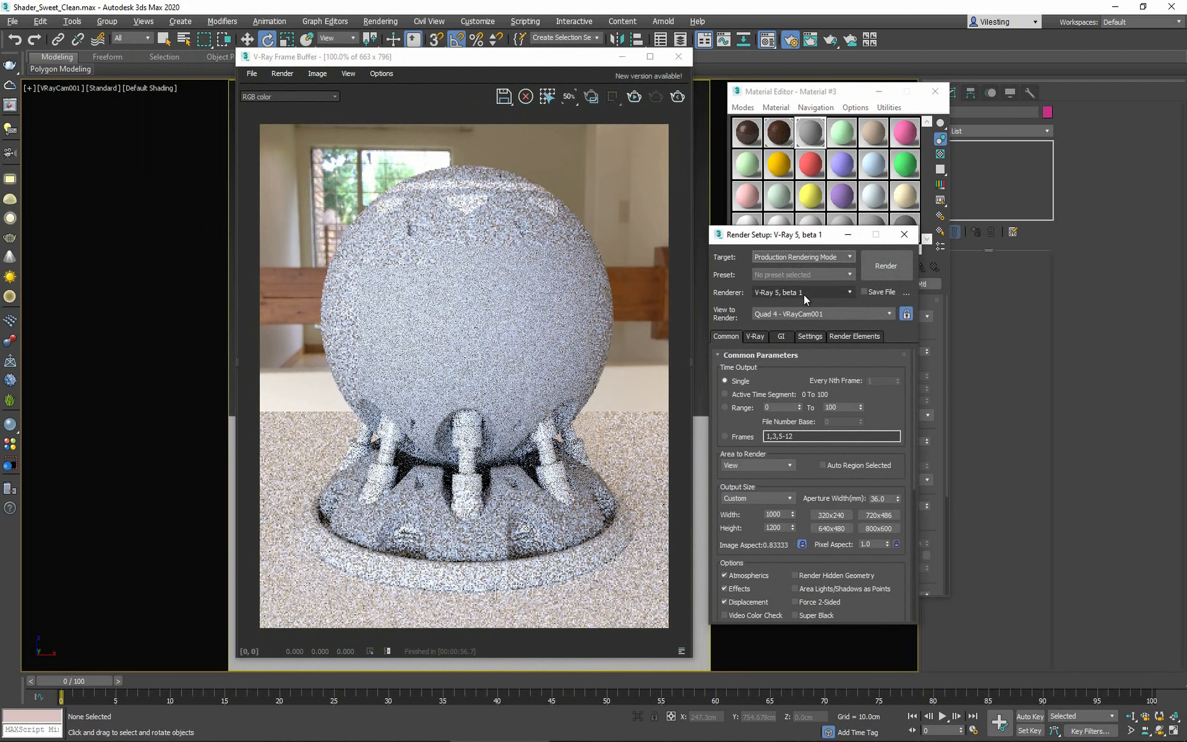
pyautogui.click(751, 338)
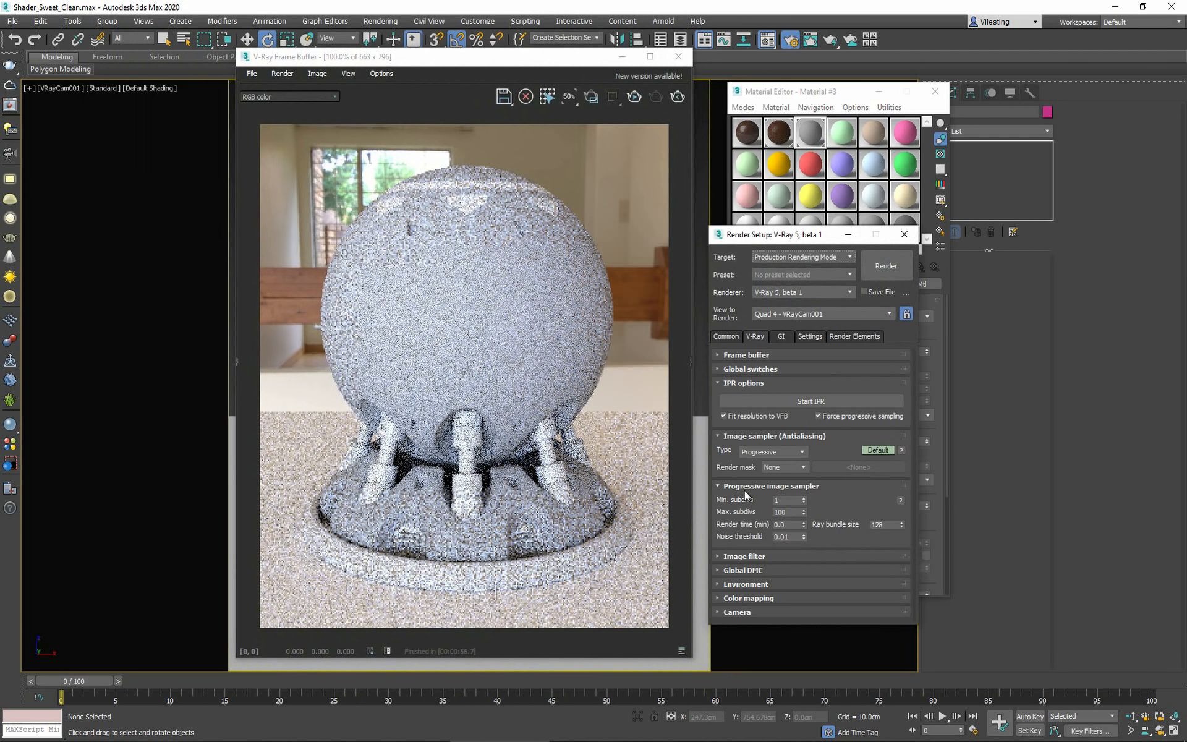
pyautogui.click(782, 336)
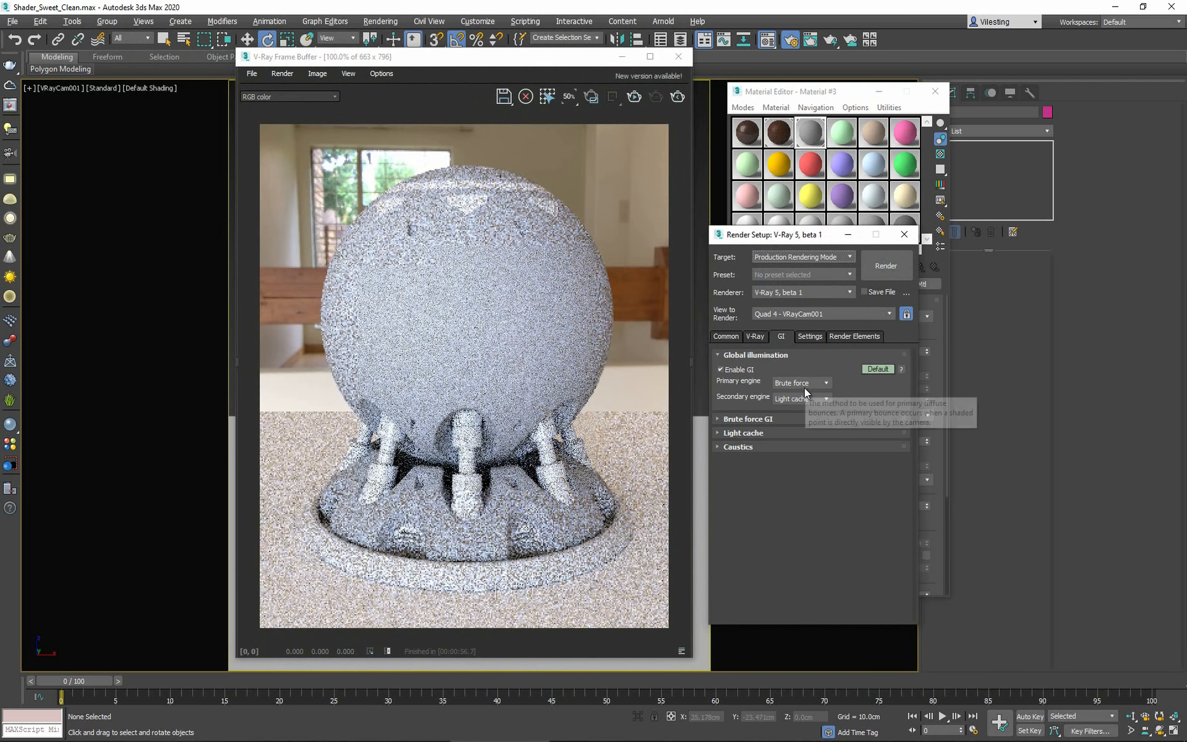
pyautogui.click(904, 234)
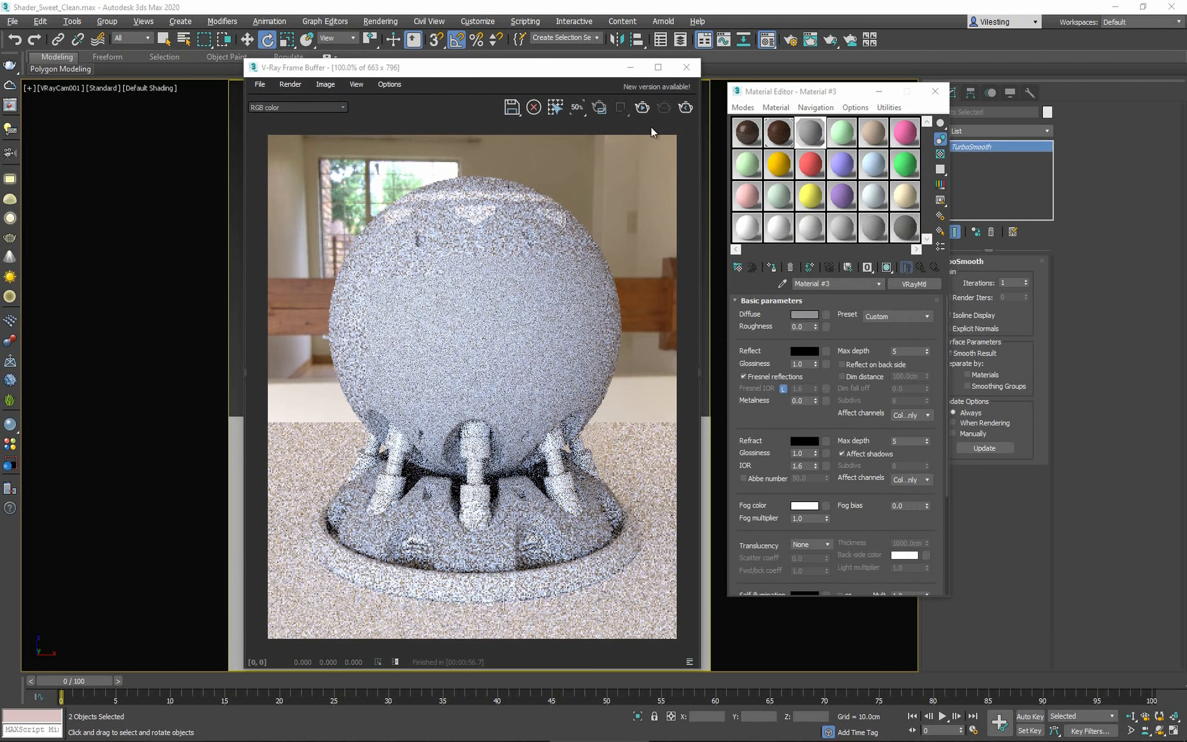
# Start interactive rendering and limit it to a region of about 299 × 412 pixels over the ball's upper-right half.
pyautogui.click(640, 111)
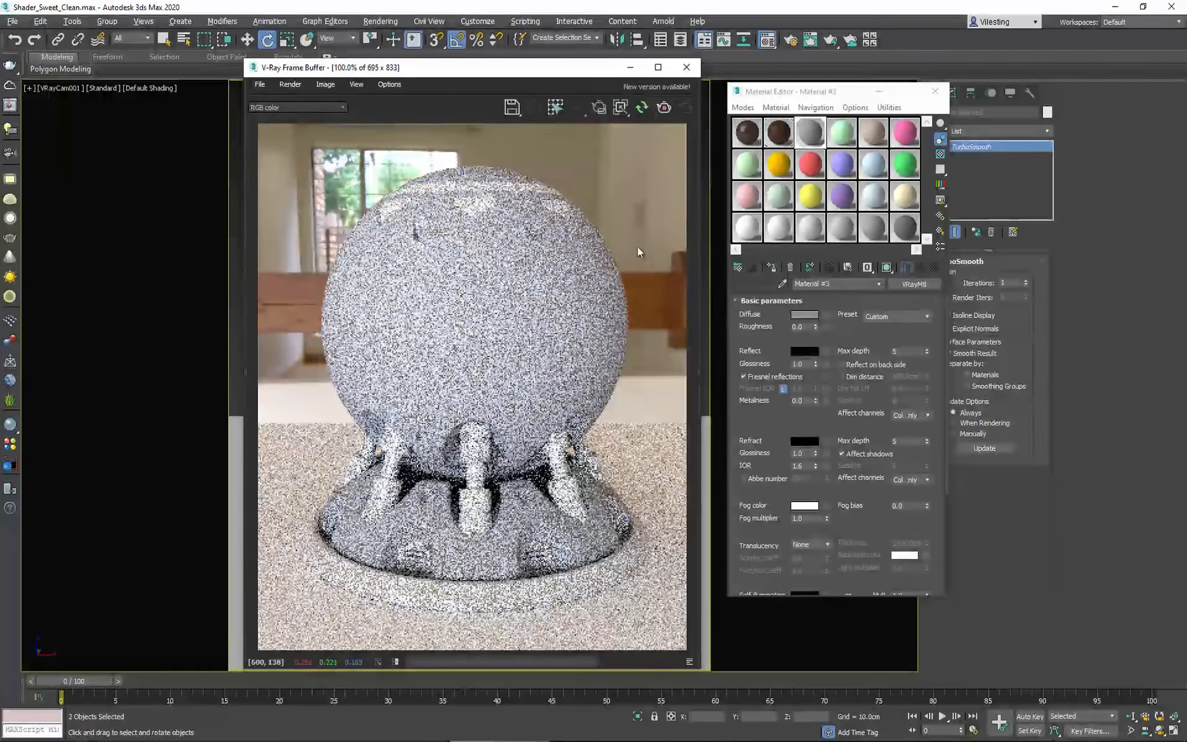
pyautogui.click(812, 131)
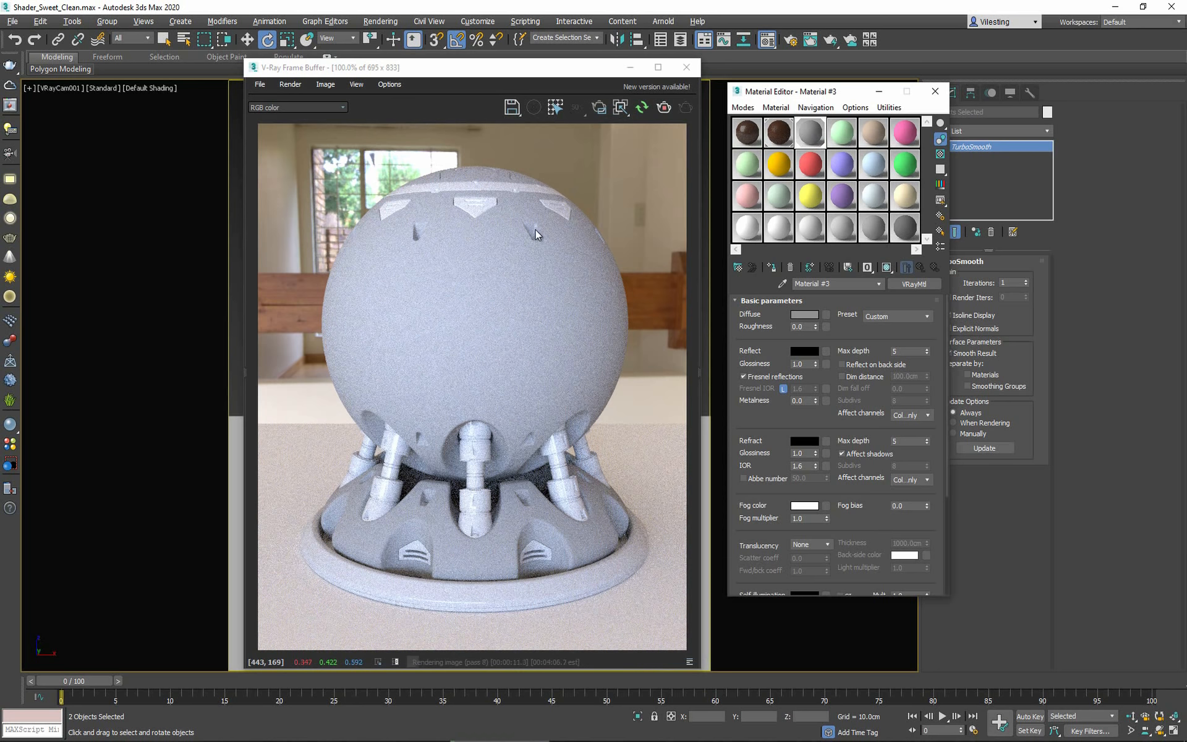
pyautogui.moveTo(501, 75); pyautogui.dragTo(503, 79)
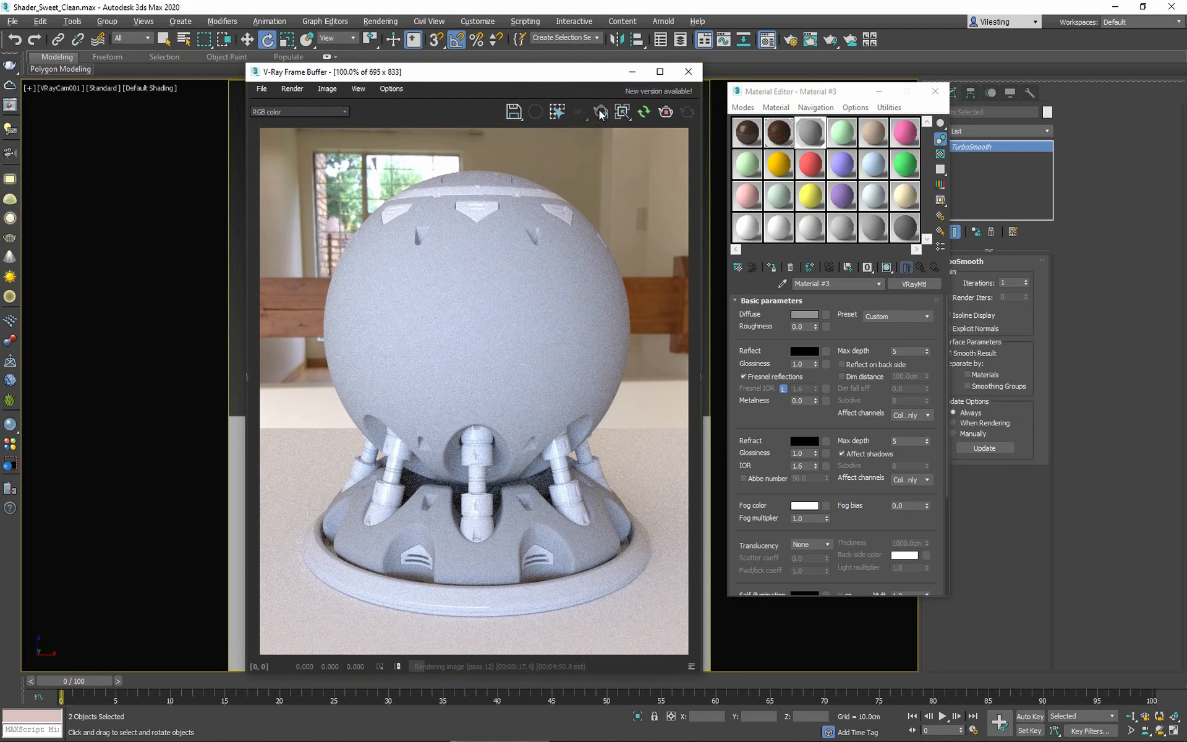
pyautogui.click(600, 112)
pyautogui.moveTo(475, 155); pyautogui.dragTo(664, 419)
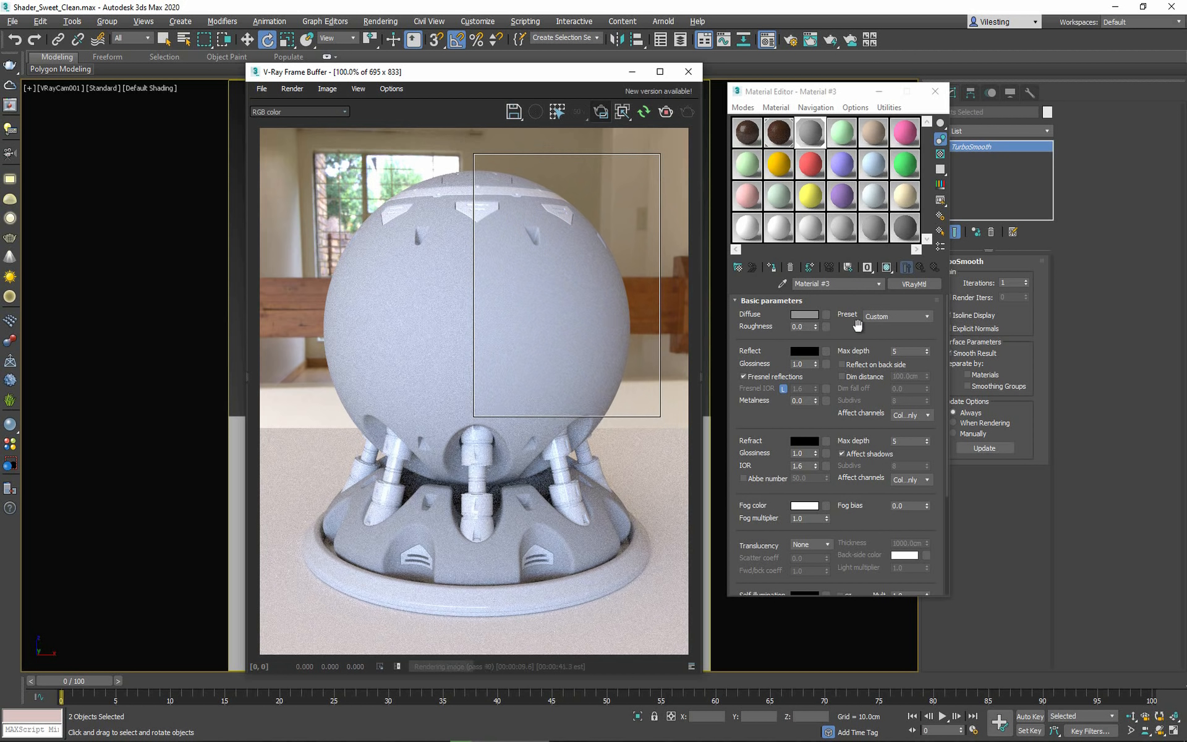
# Try the Aluminium preset and then the Aluminium (Brushed) preset on Material #3.
pyautogui.click(910, 318)
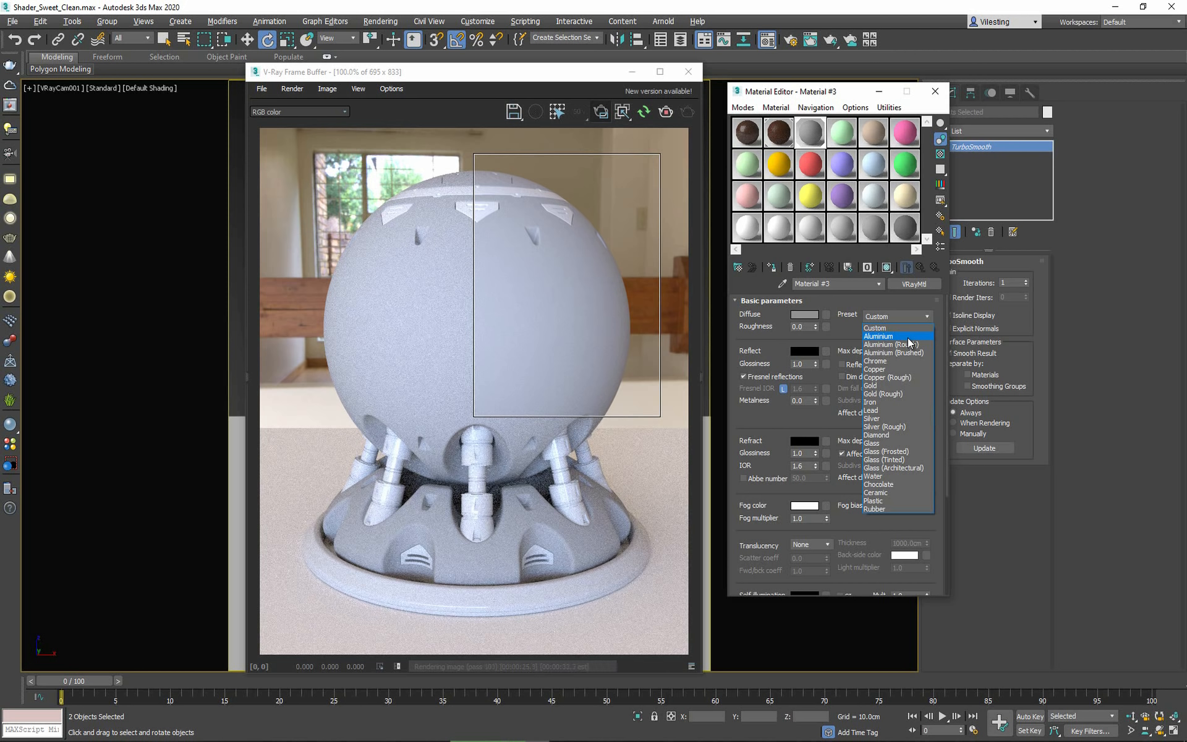
pyautogui.click(906, 336)
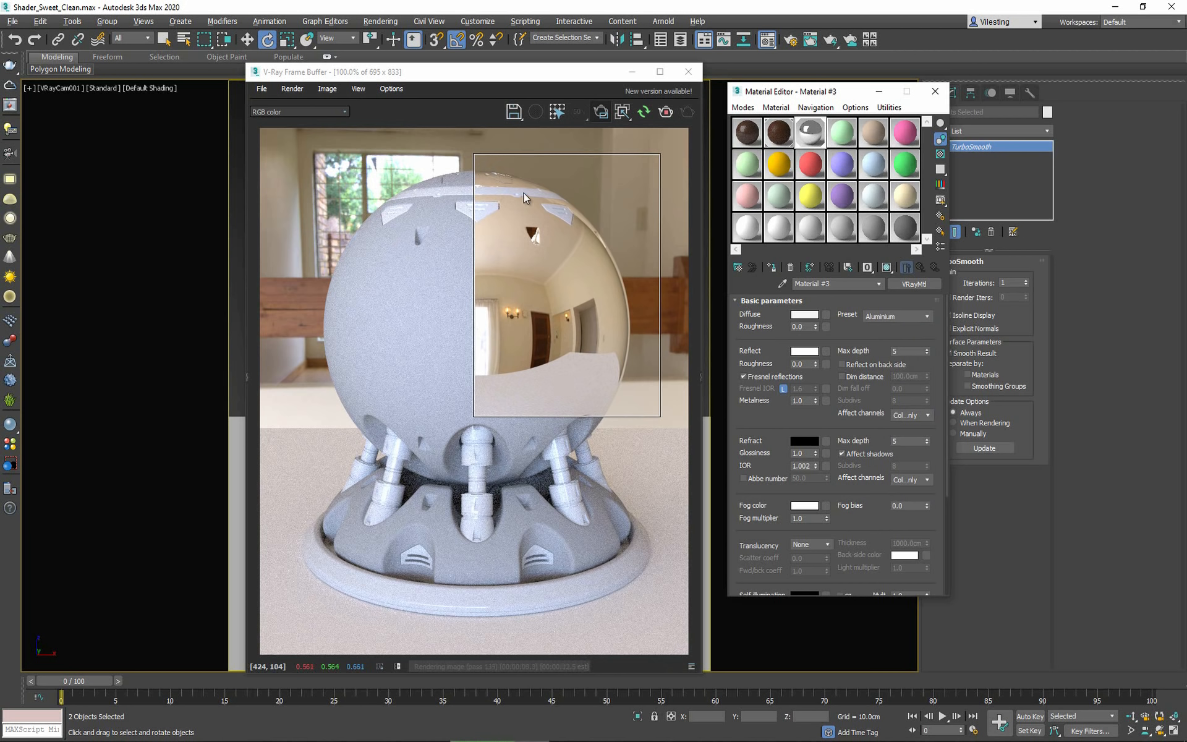
pyautogui.moveTo(481, 155)
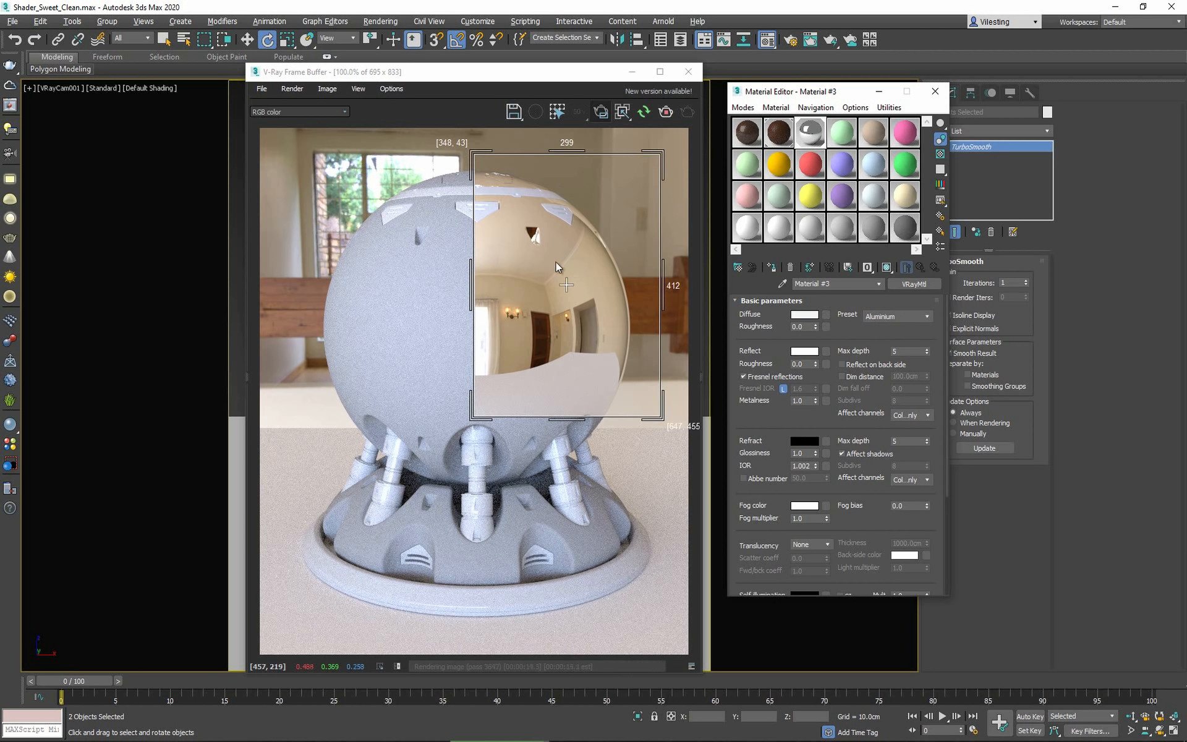
pyautogui.click(899, 317)
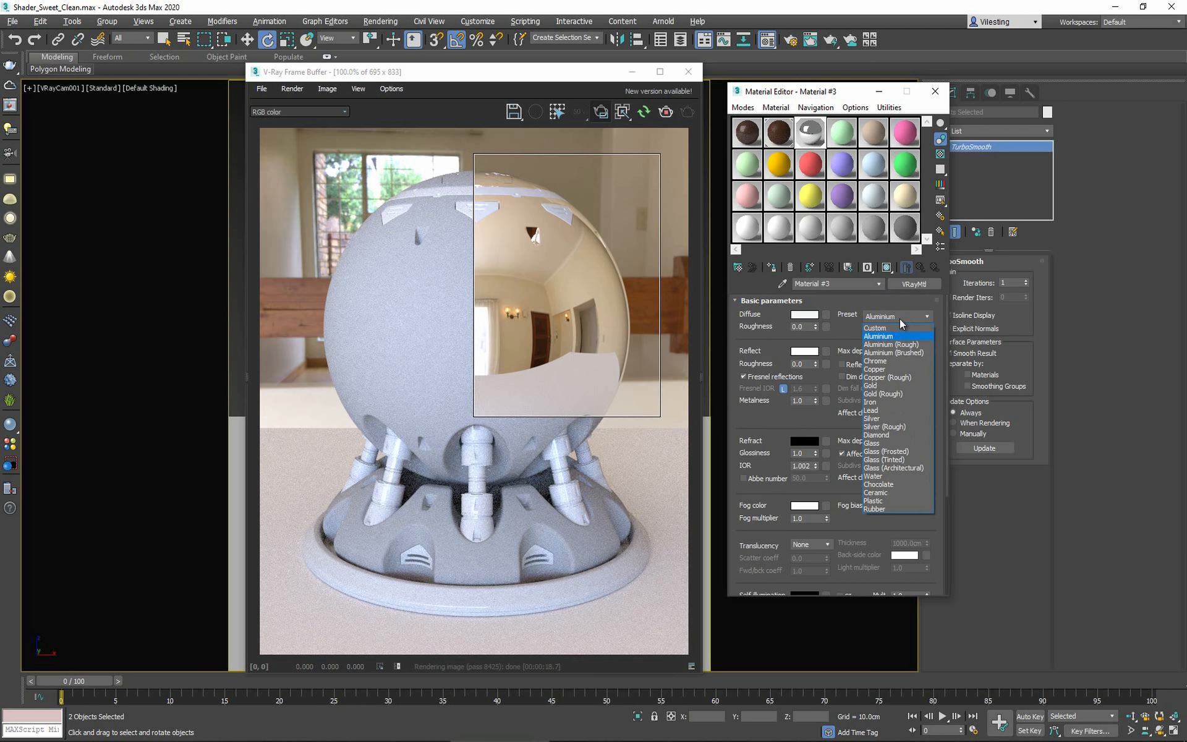
pyautogui.click(911, 352)
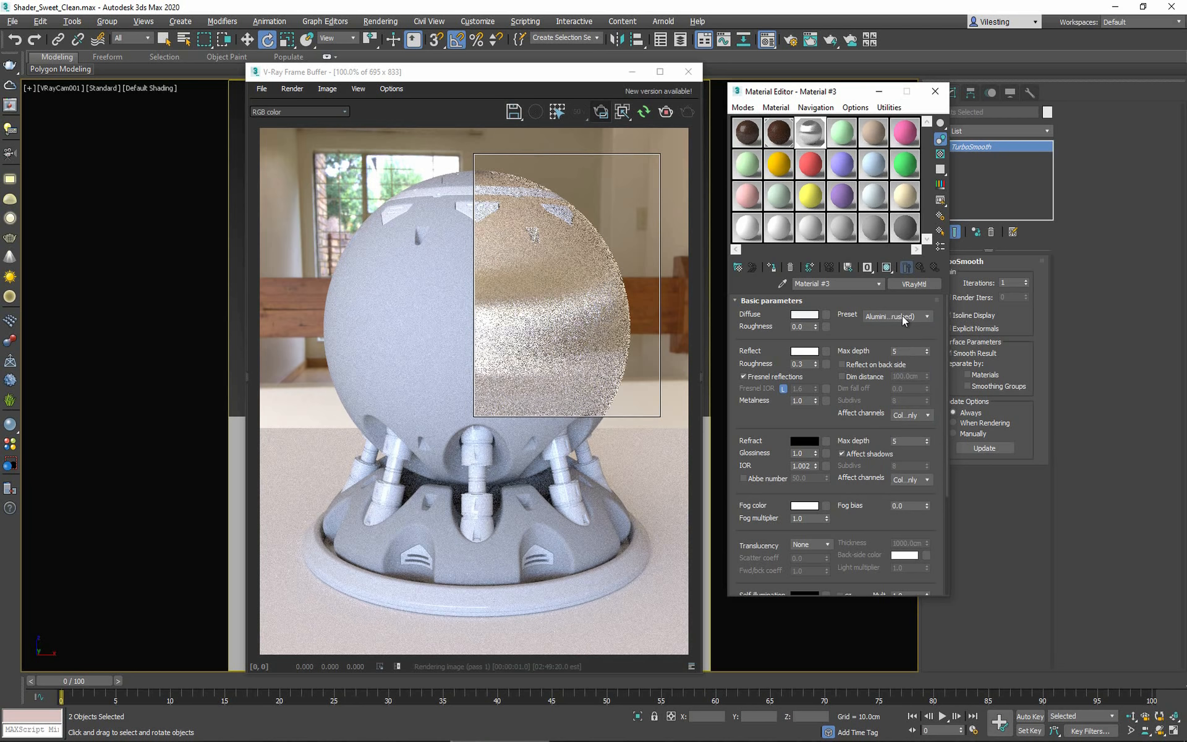
# Try the Chrome preset and then the Copper preset on Material #3.
pyautogui.click(904, 317)
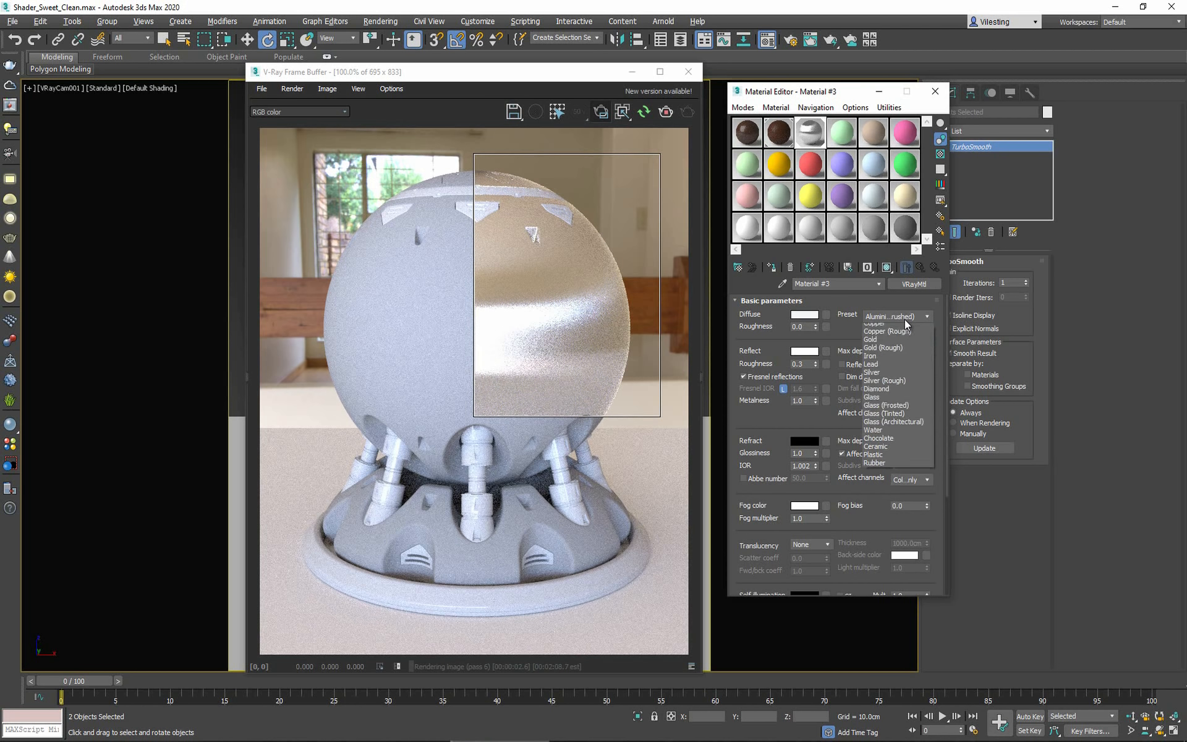
pyautogui.click(903, 361)
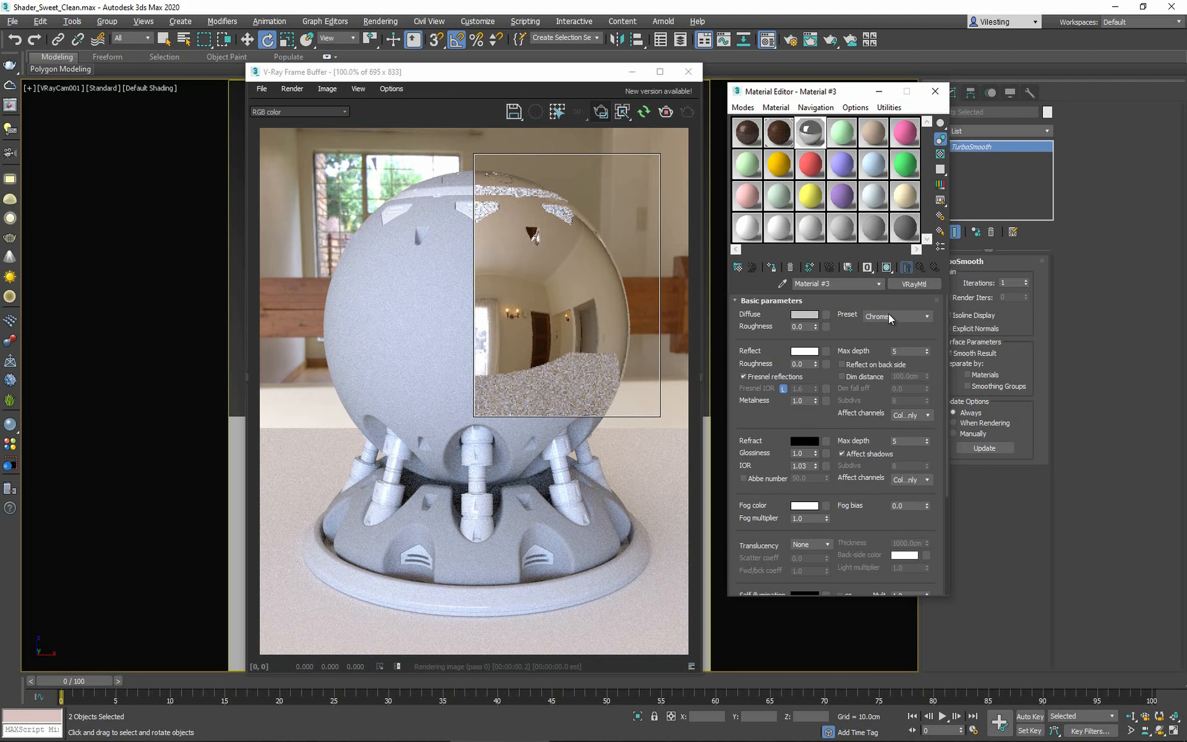
pyautogui.click(888, 314)
pyautogui.click(890, 370)
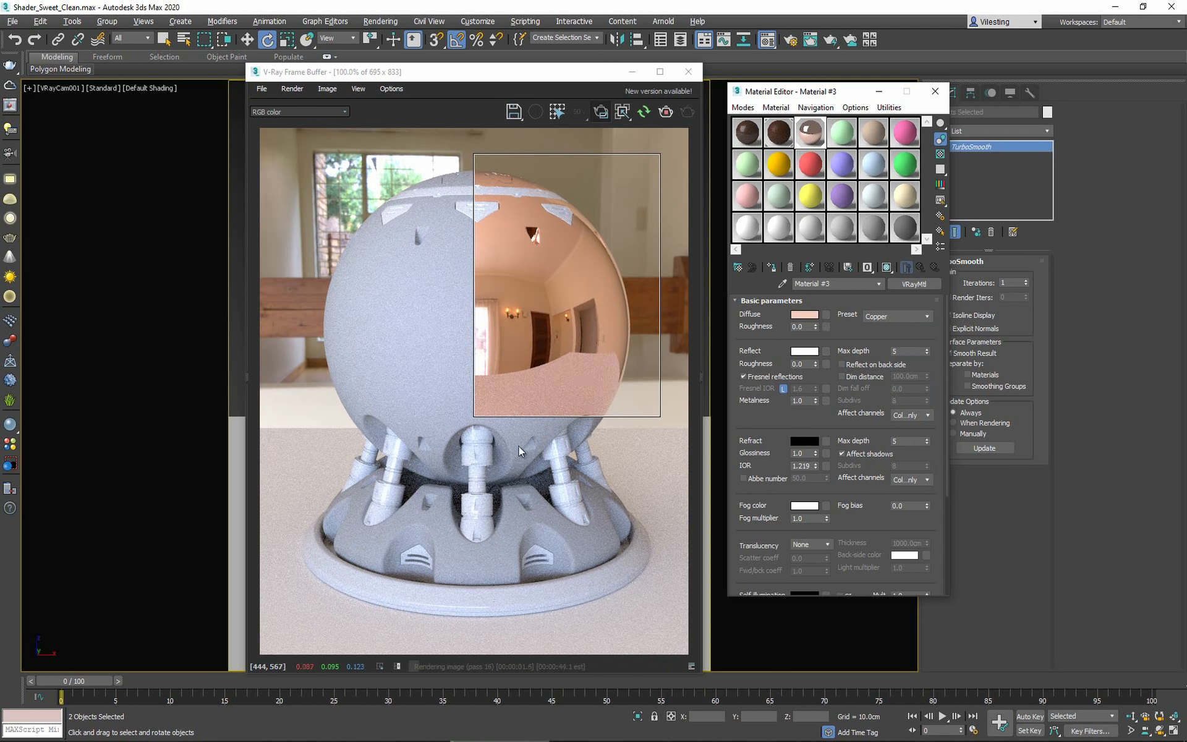
# Try the Gold, Glass and Chocolate presets in turn on Material #3.
pyautogui.click(882, 317)
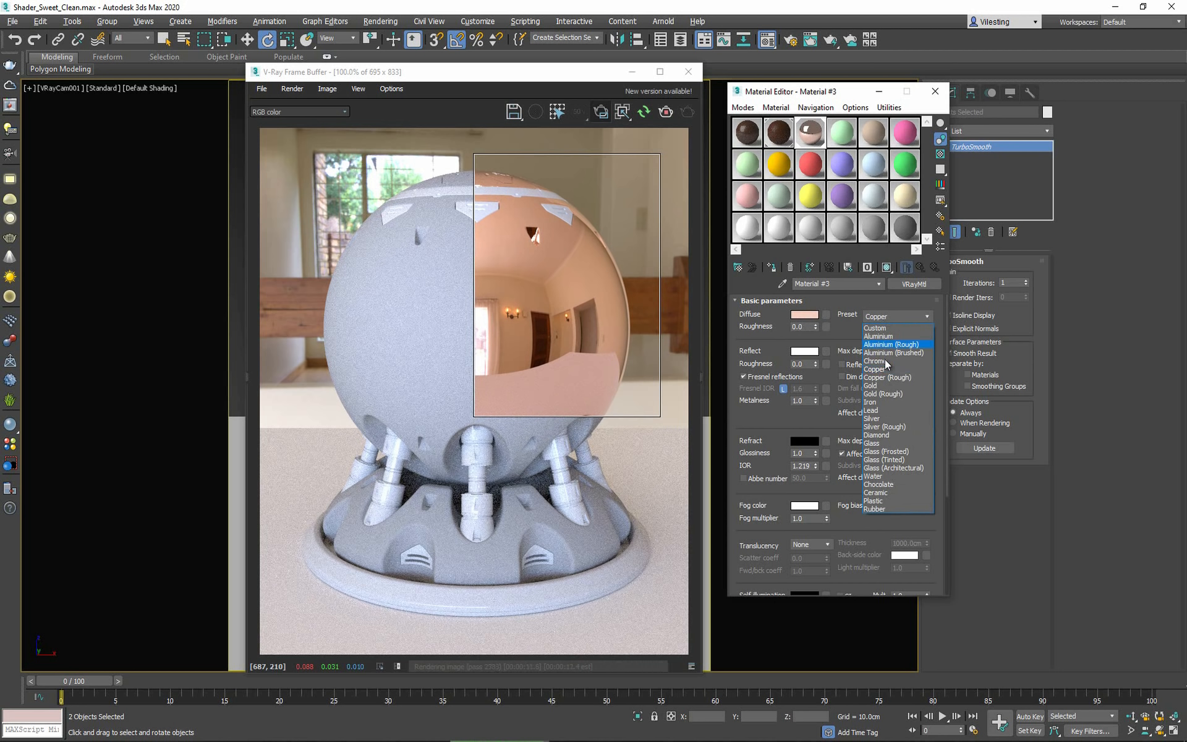
pyautogui.click(884, 384)
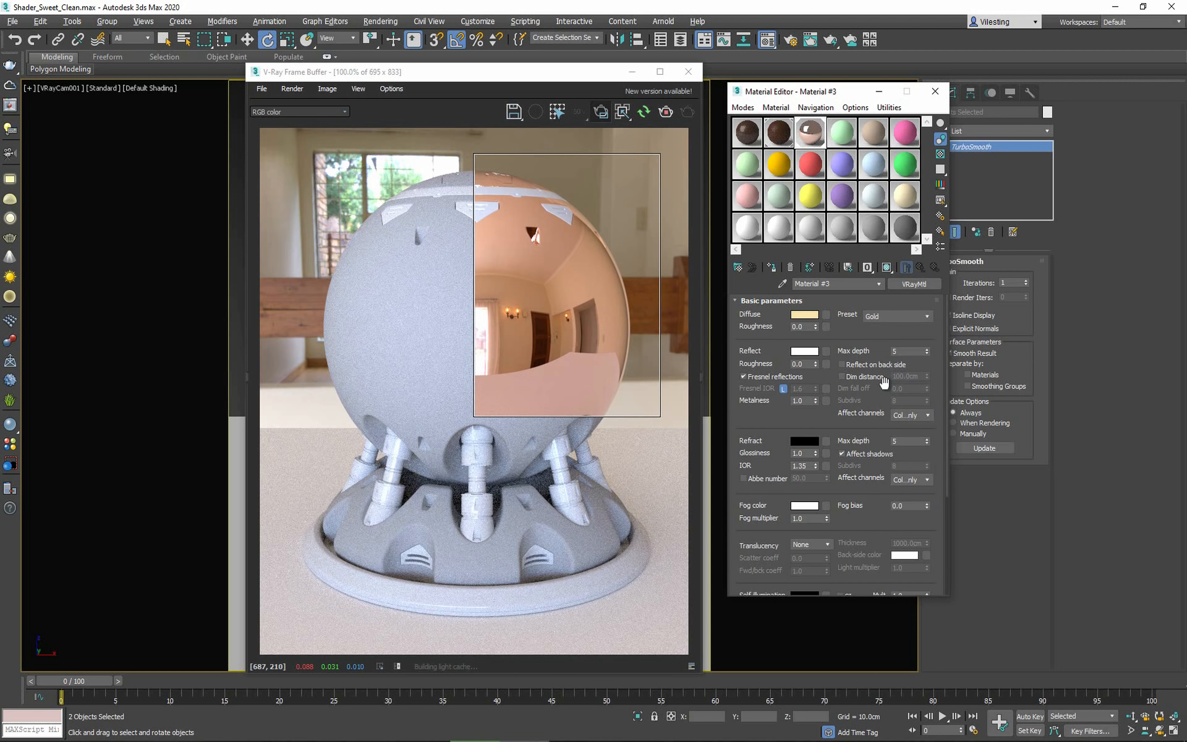
pyautogui.click(884, 317)
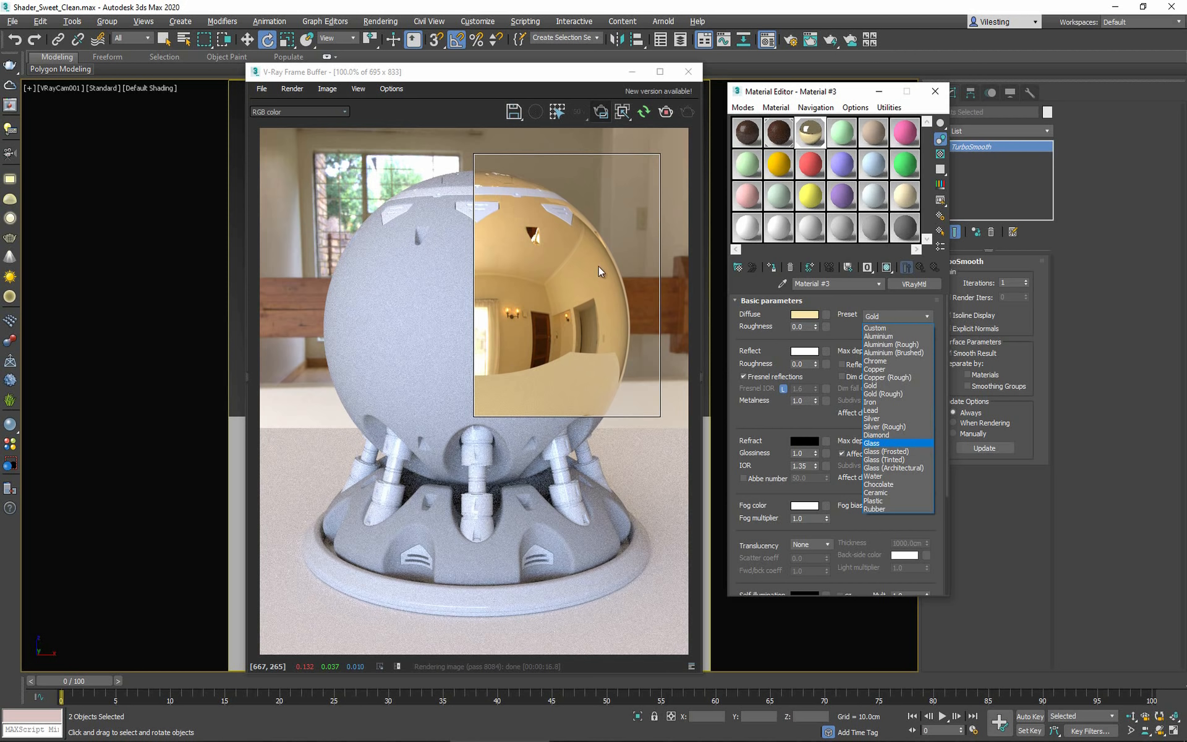
pyautogui.click(883, 446)
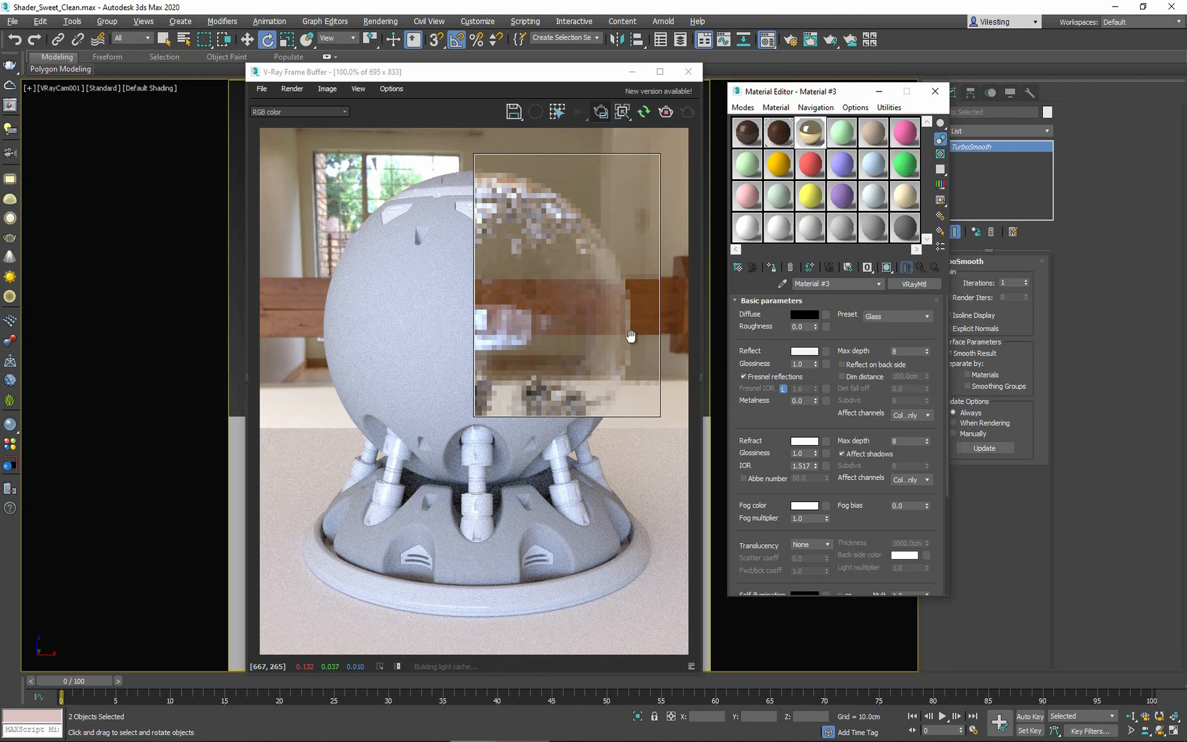
pyautogui.click(892, 318)
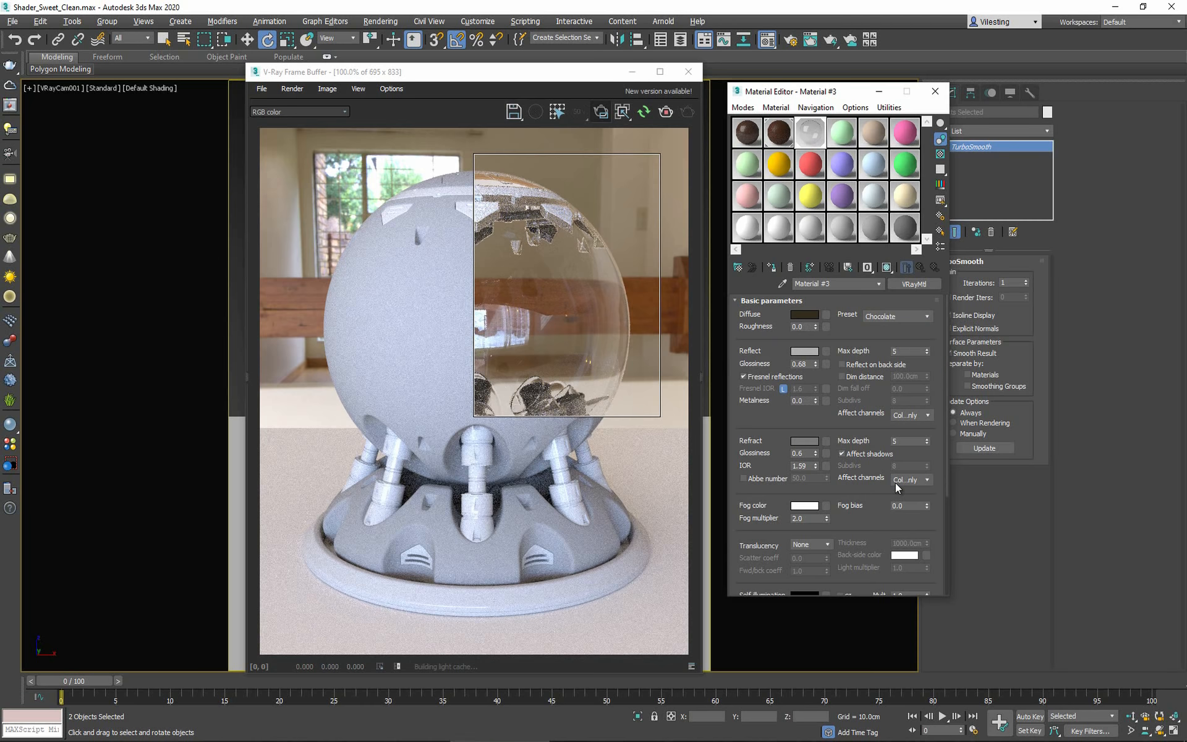
pyautogui.click(896, 483)
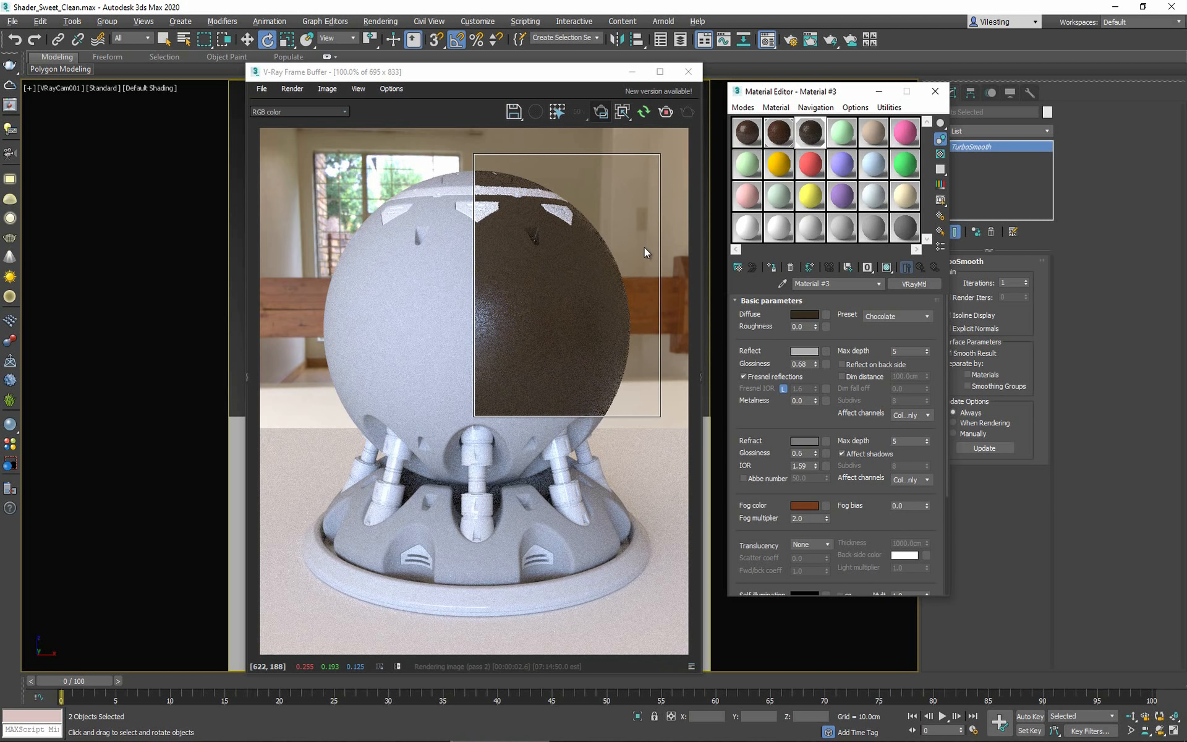
# Set Material #3 to the Aluminium preset and turn off region rendering so the whole ball renders.
pyautogui.click(907, 316)
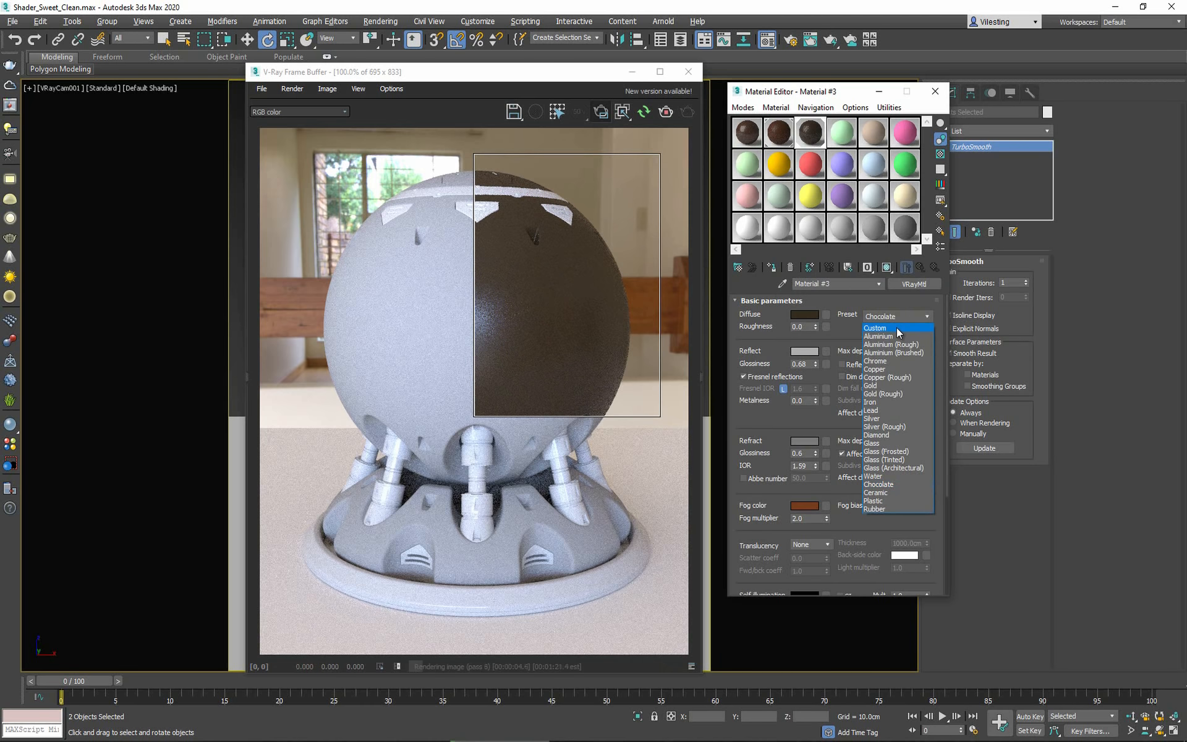
pyautogui.click(897, 328)
pyautogui.click(886, 318)
pyautogui.click(886, 318)
pyautogui.click(881, 317)
pyautogui.click(891, 337)
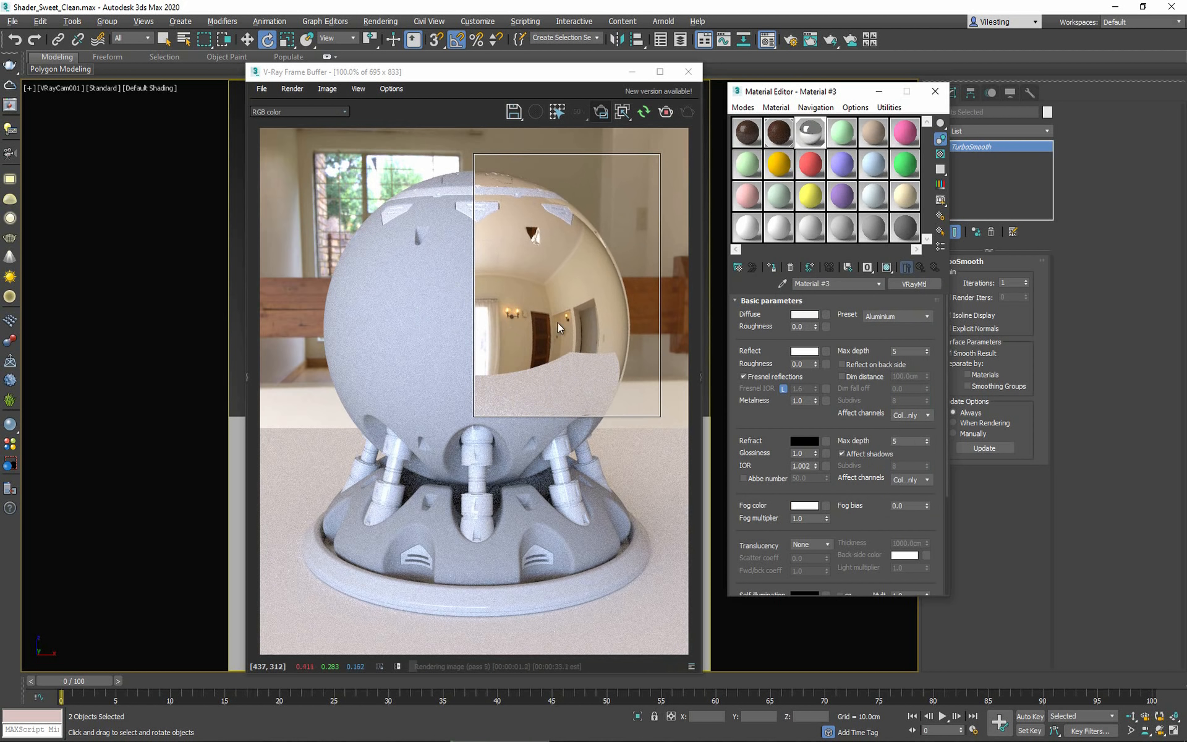
pyautogui.click(606, 111)
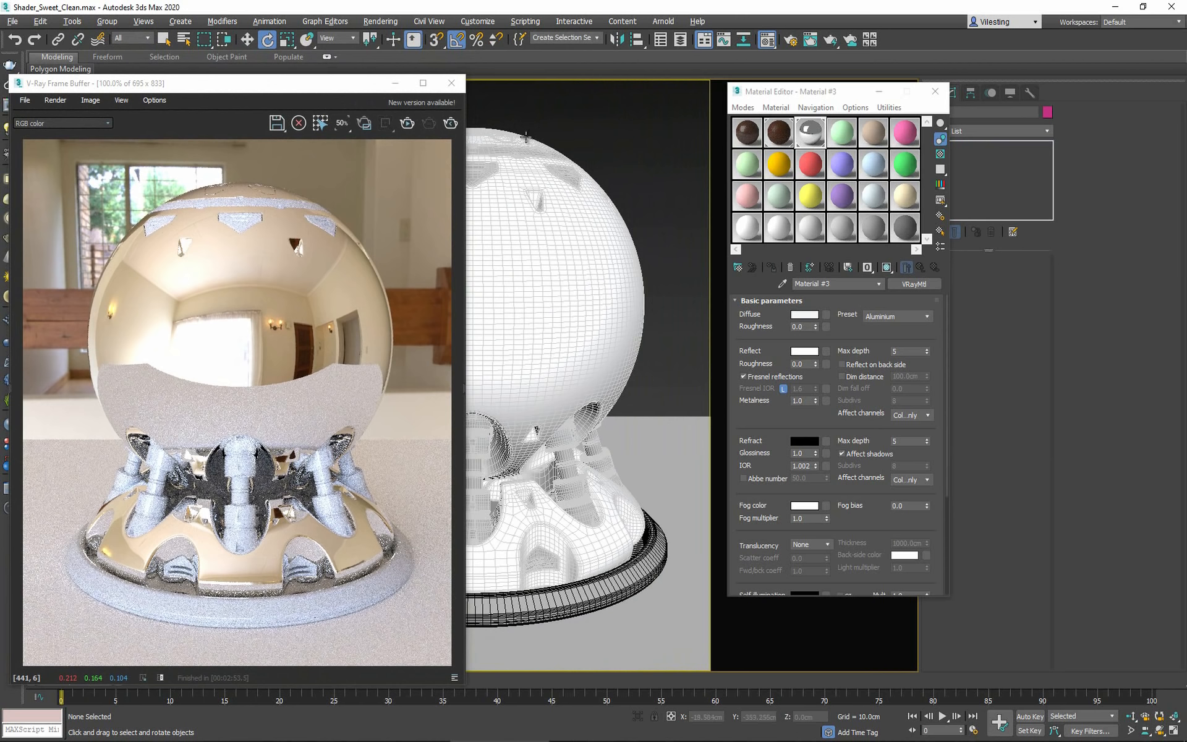
# Assign Material #4 to two parts of the shader ball and start interactive rendering in the frame buffer.
pyautogui.click(545, 211)
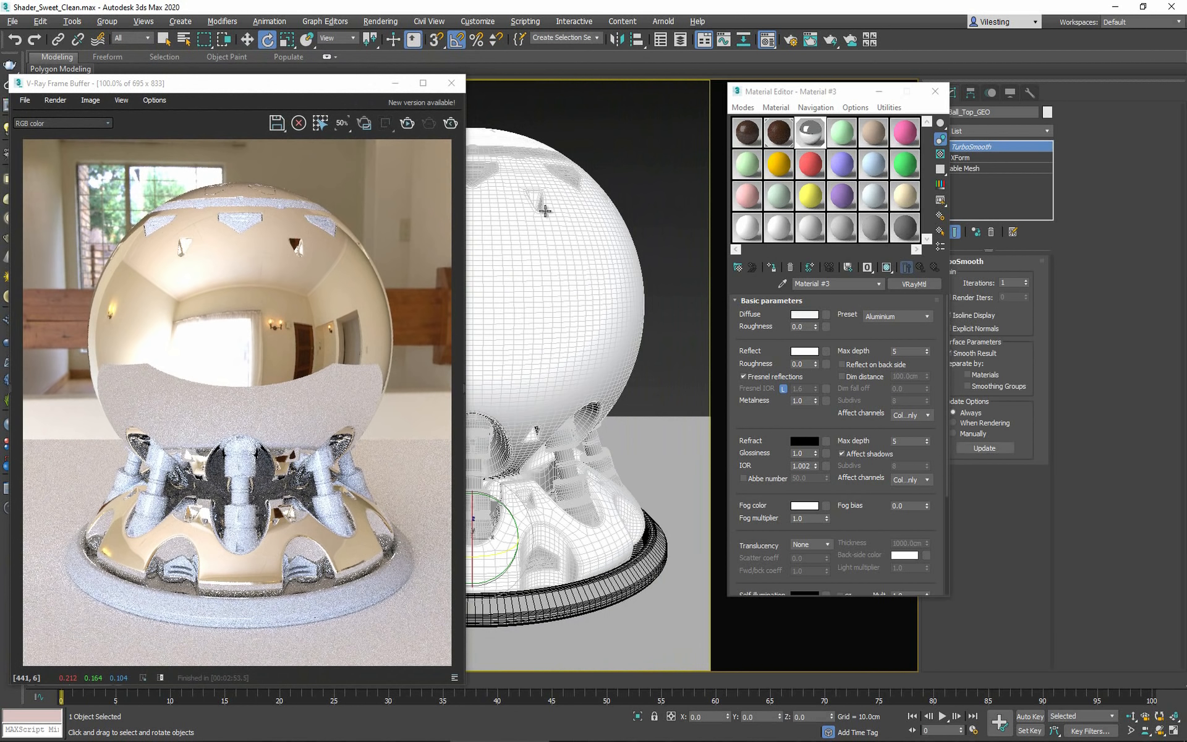
pyautogui.keyDown('ctrl'); pyautogui.click(632, 224); pyautogui.keyUp('ctrl')
pyautogui.click(842, 131)
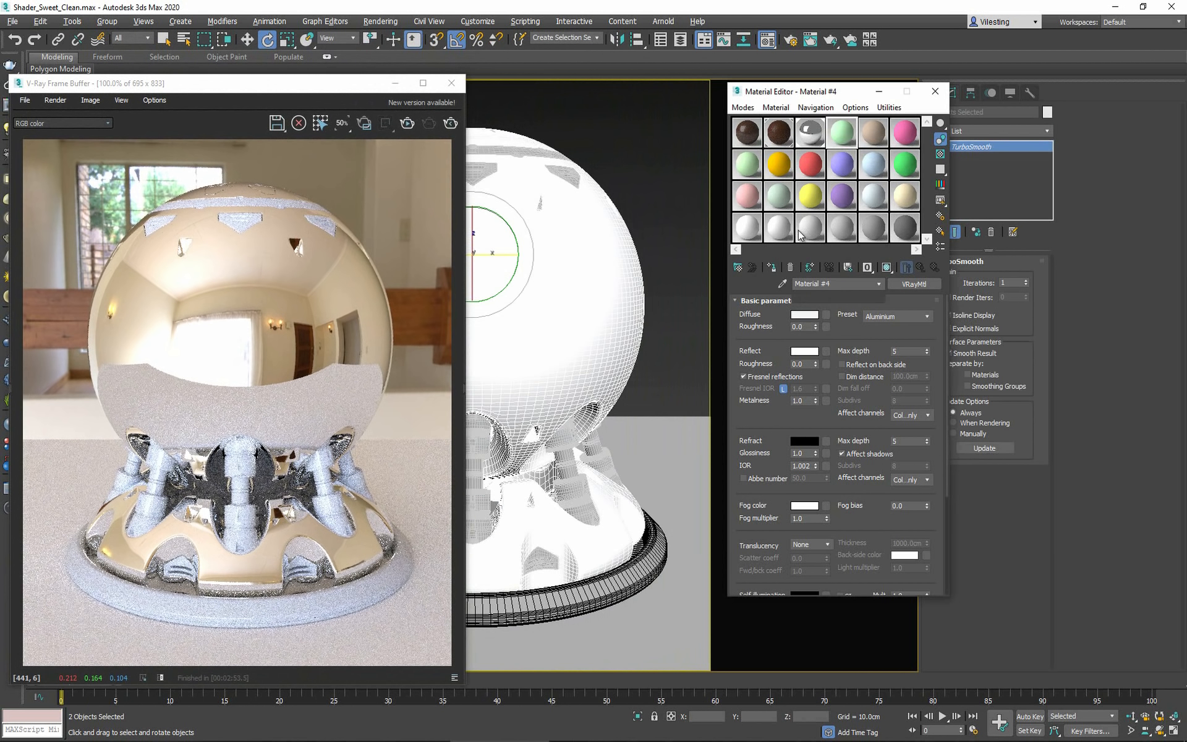
pyautogui.click(771, 268)
pyautogui.moveTo(291, 88); pyautogui.dragTo(529, 73)
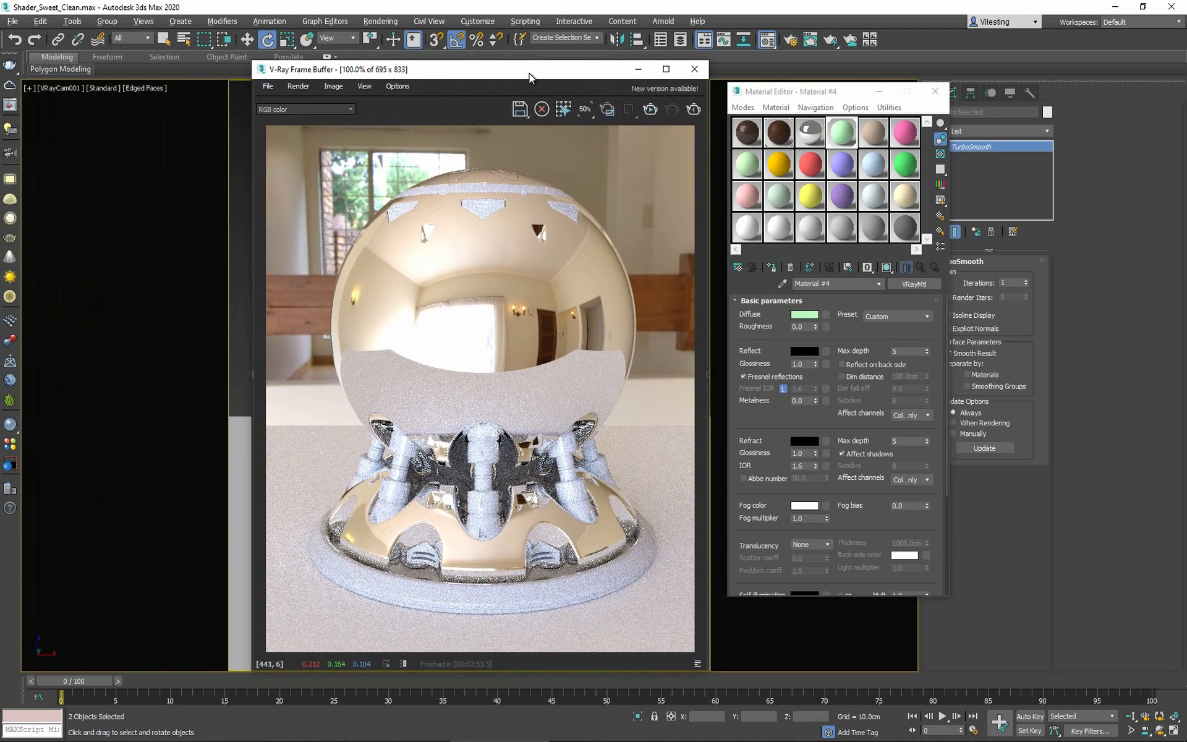
pyautogui.click(652, 111)
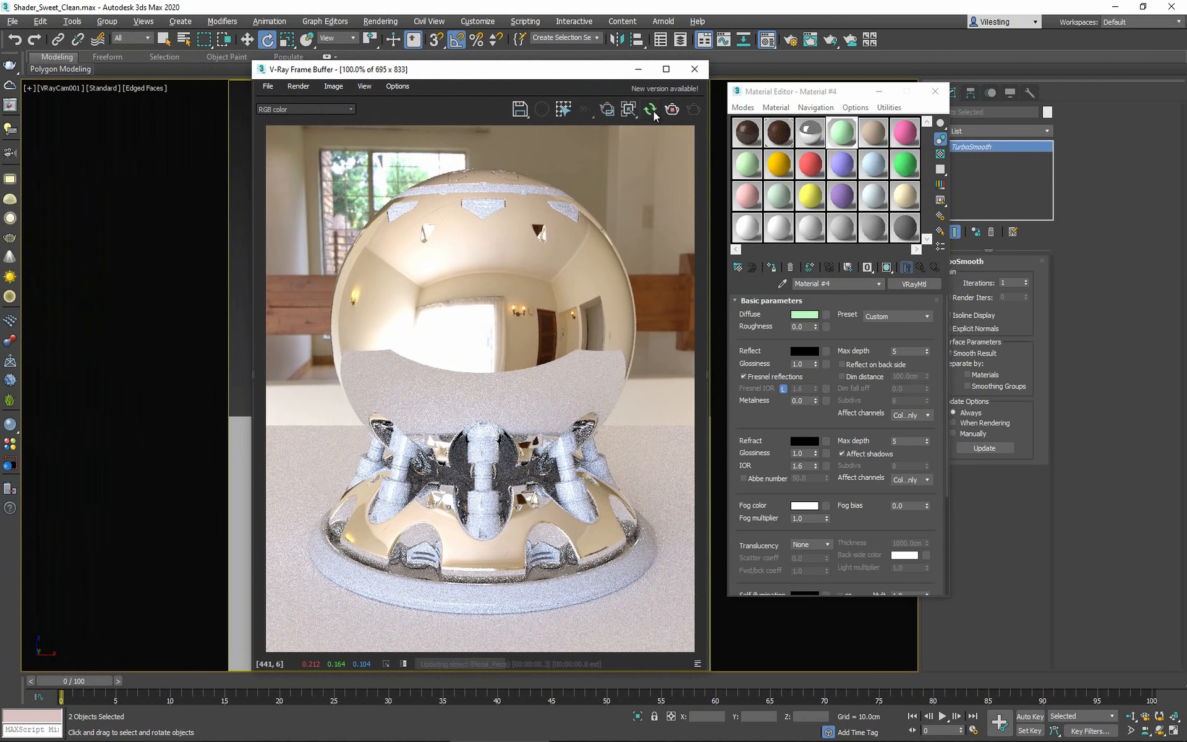
# Set the diffuse color of Material #4 to a dark grey with a value of about 54.
pyautogui.click(802, 316)
pyautogui.moveTo(356, 154); pyautogui.dragTo(356, 104)
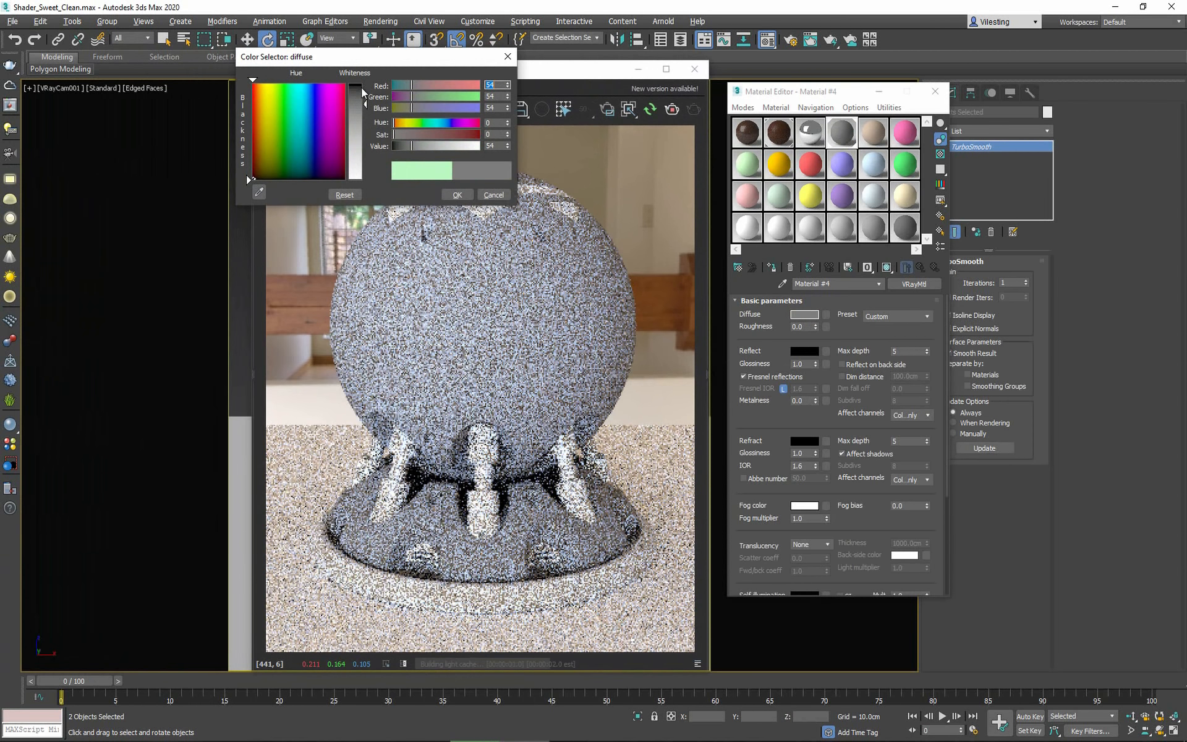
pyautogui.click(457, 195)
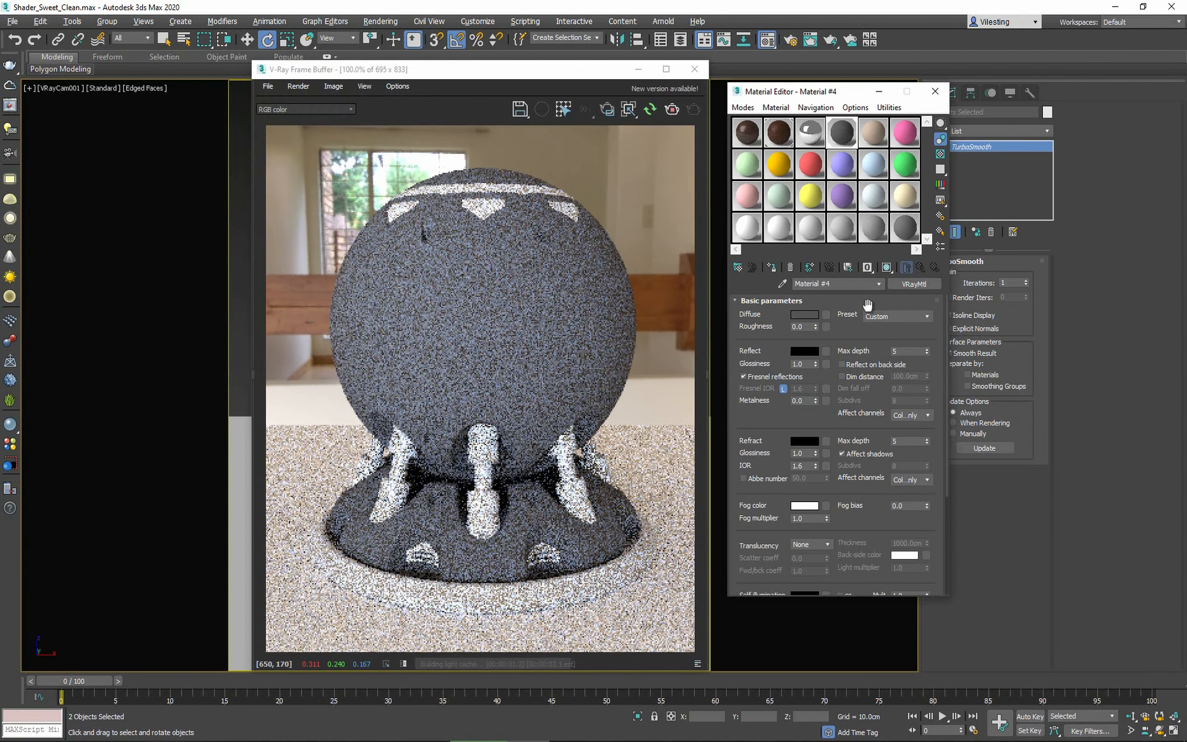
# Review the basic parameters of Material #4 and the V-Ray material types available in the Material/Map Browser.
pyautogui.scroll(-1, 773, 350)
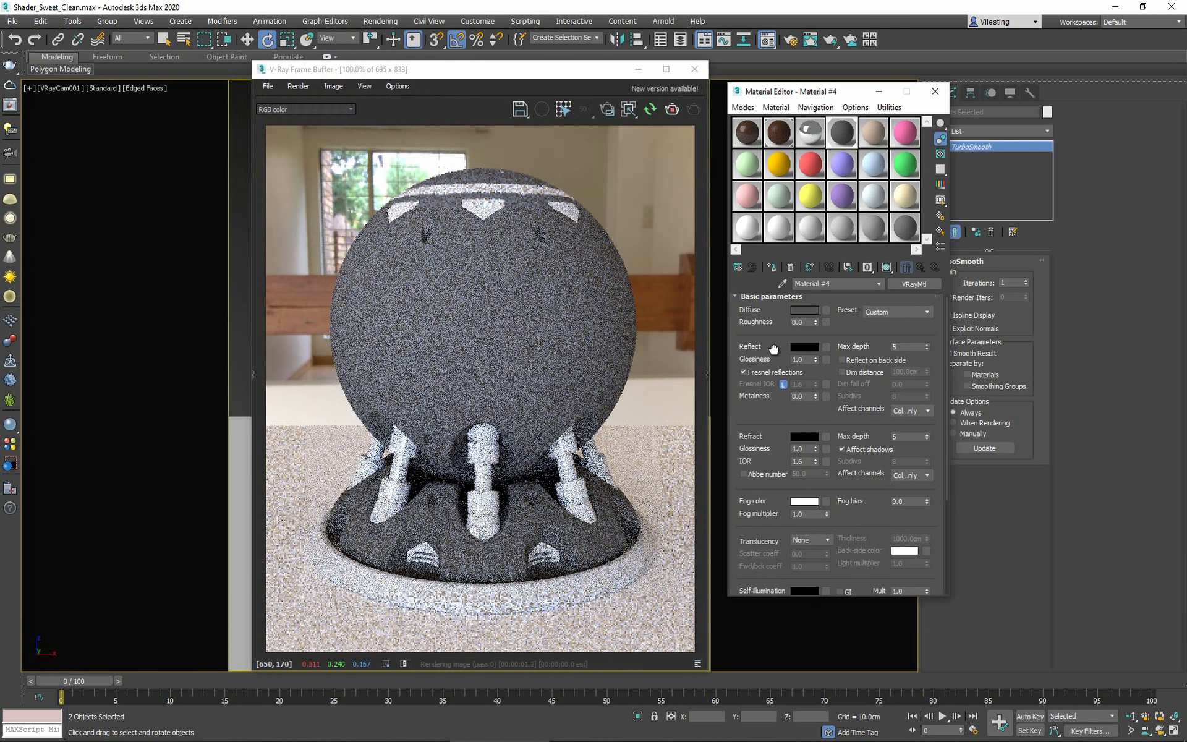
pyautogui.scroll(-2, 775, 348)
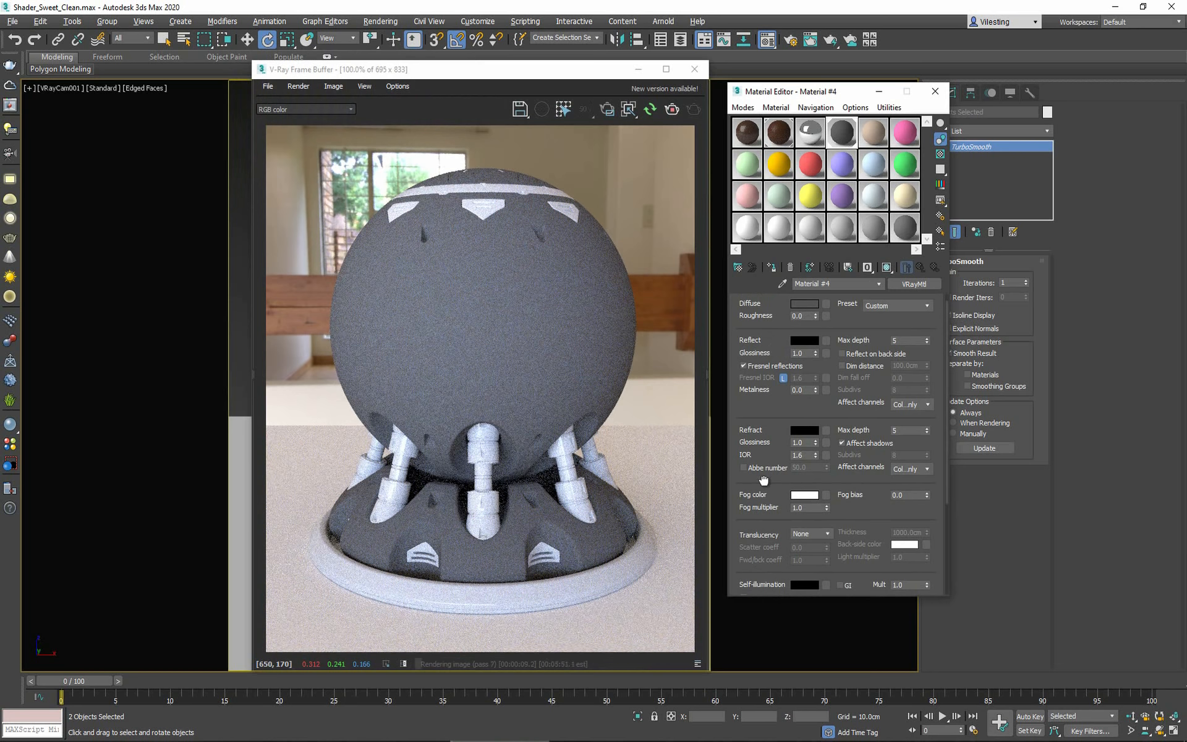
pyautogui.scroll(2, 765, 488)
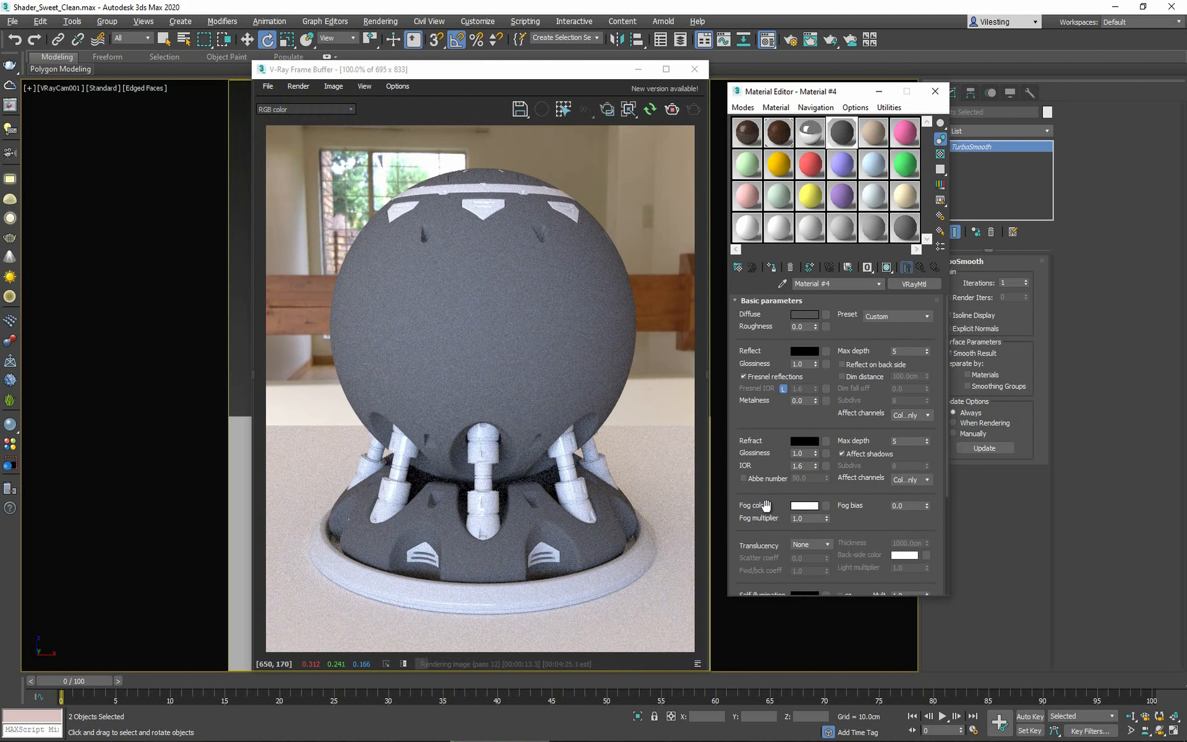
pyautogui.click(909, 284)
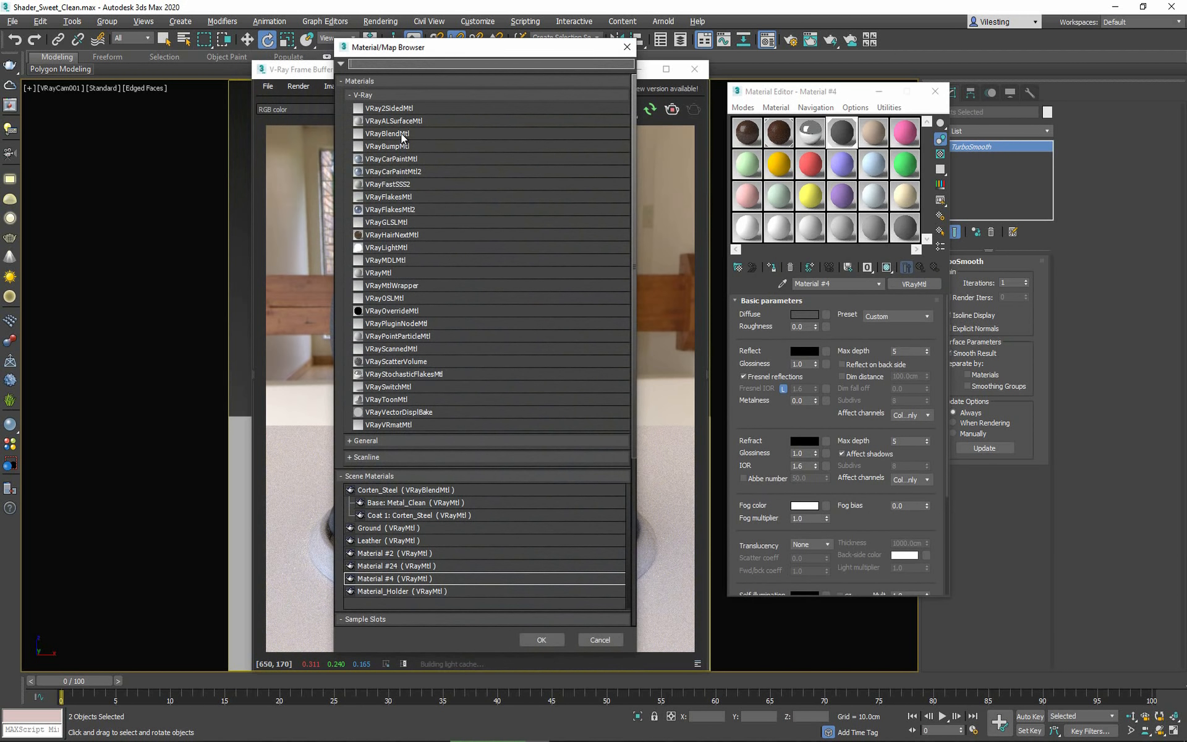
pyautogui.click(627, 47)
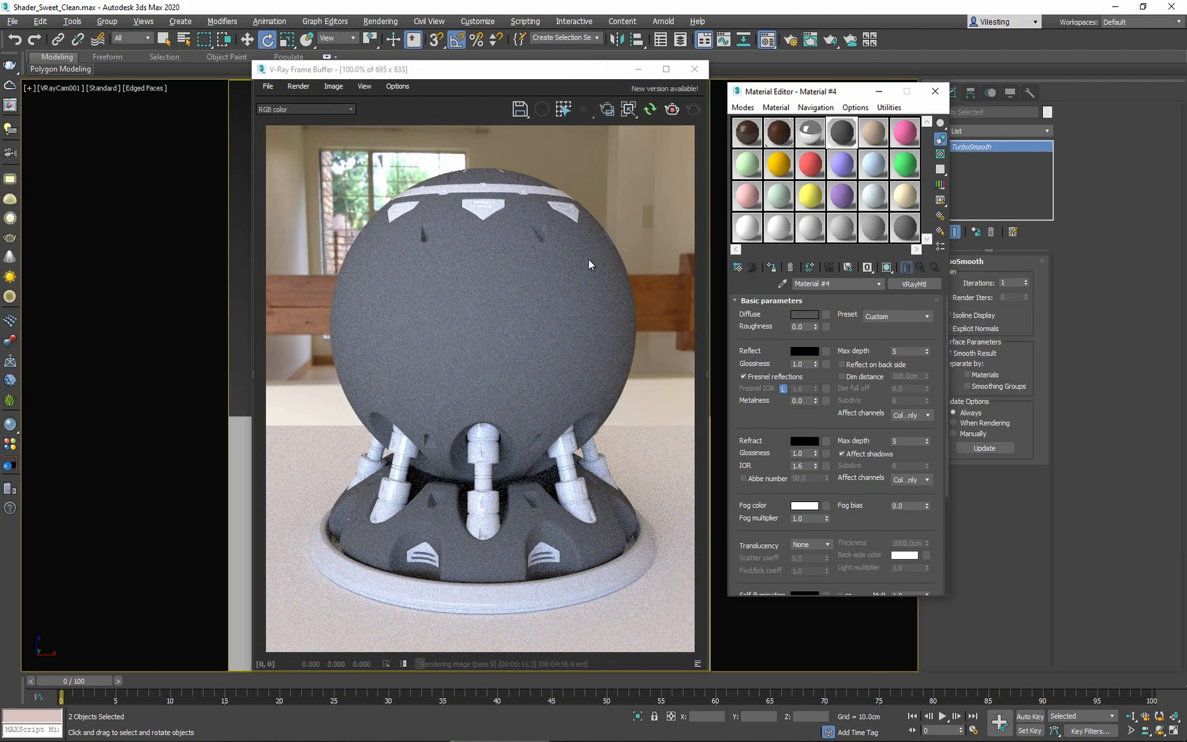
# Turn on region rendering over the ball and set the Coat amount of Material #4 to 0.5.
pyautogui.click(607, 109)
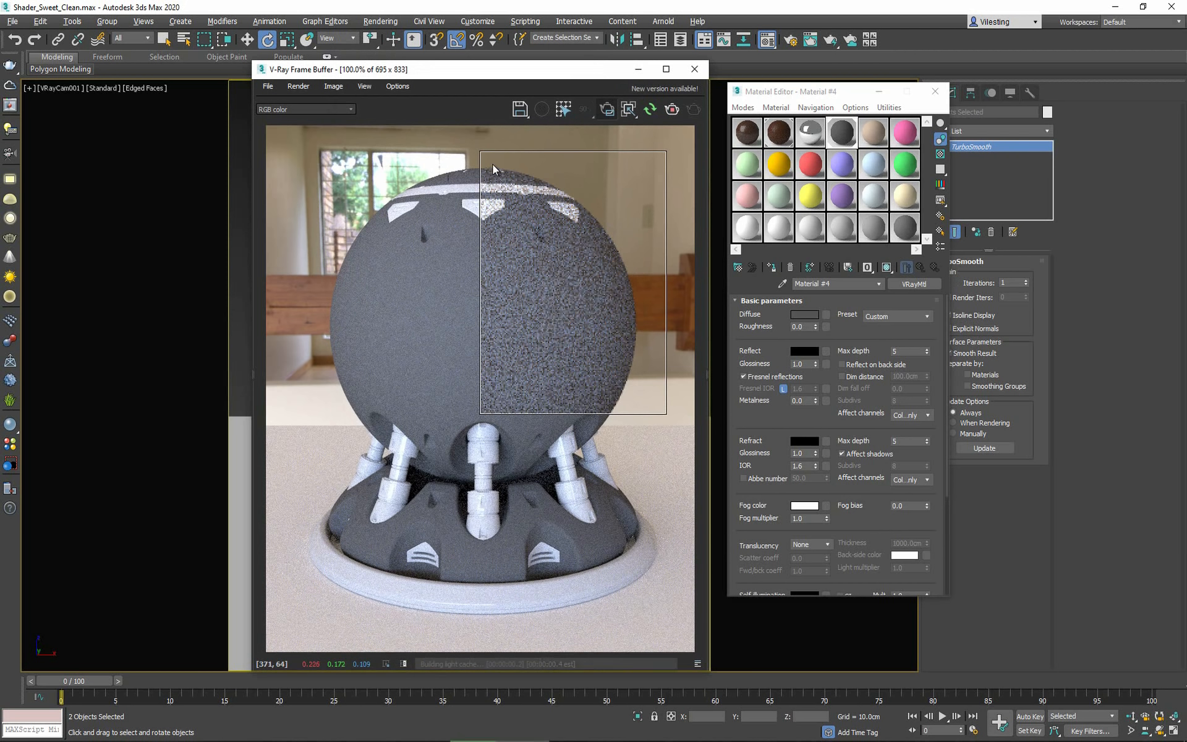
pyautogui.scroll(-5, 804, 416)
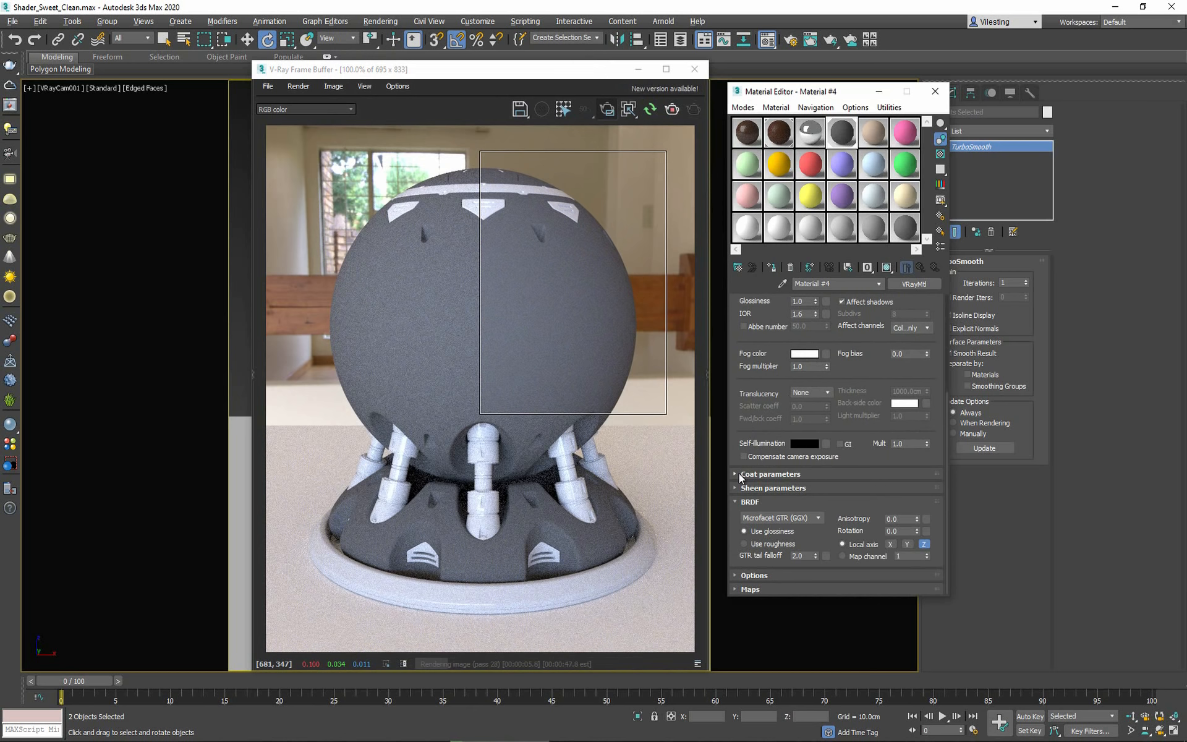
pyautogui.click(737, 474)
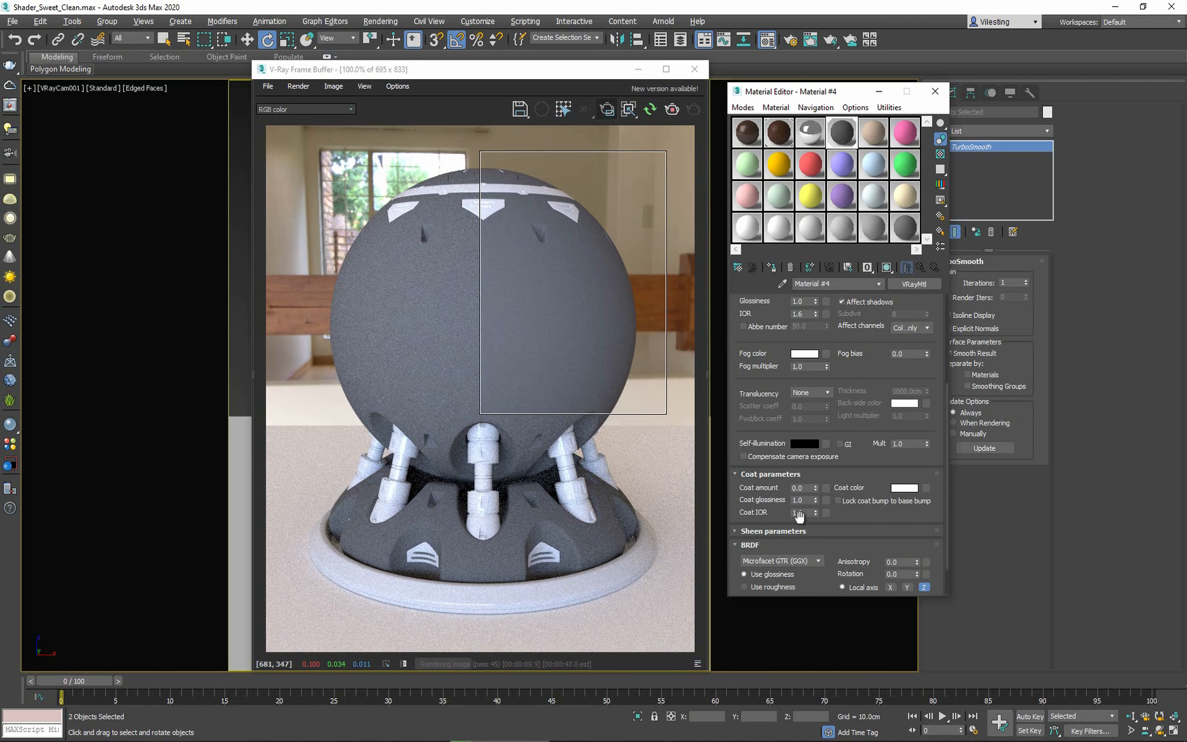
pyautogui.doubleClick(803, 488)
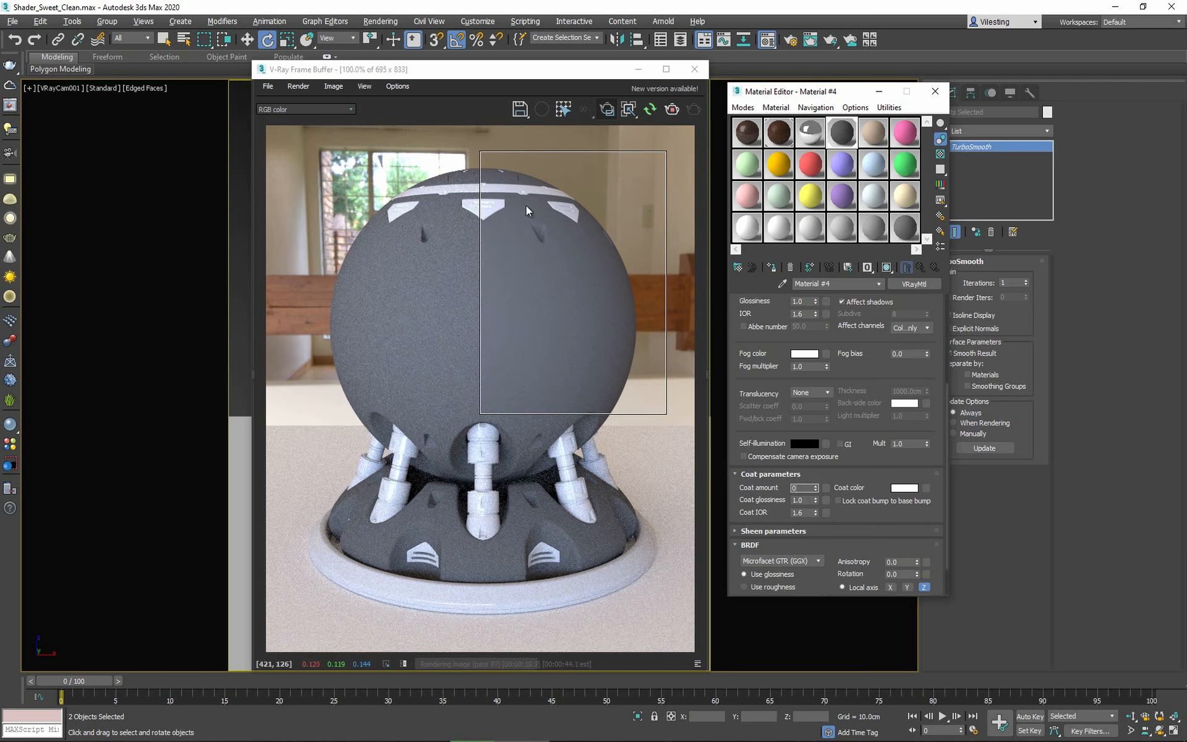
pyautogui.write('.5')
pyautogui.press('Return')
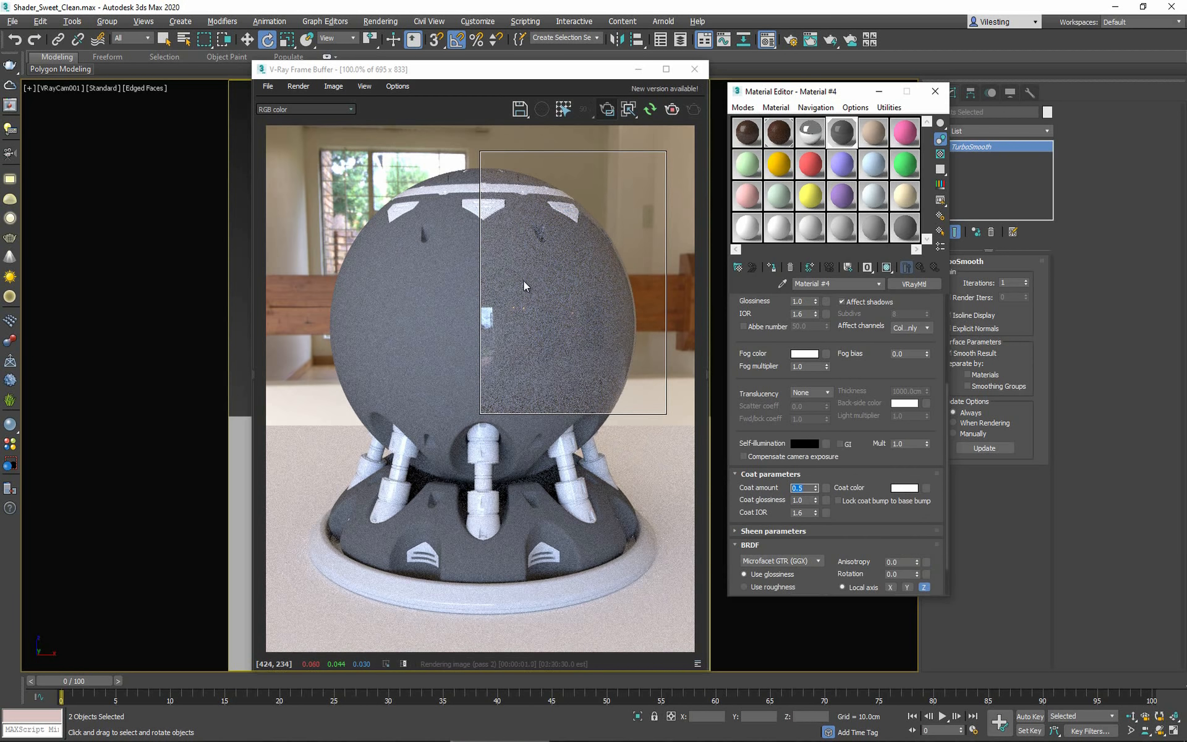
# Redraw the render region around the whole shader ball and inspect its coat reflections up close.
pyautogui.scroll(1, 507, 352)
pyautogui.scroll(-1, 507, 352)
pyautogui.moveTo(307, 137); pyautogui.dragTo(674, 621)
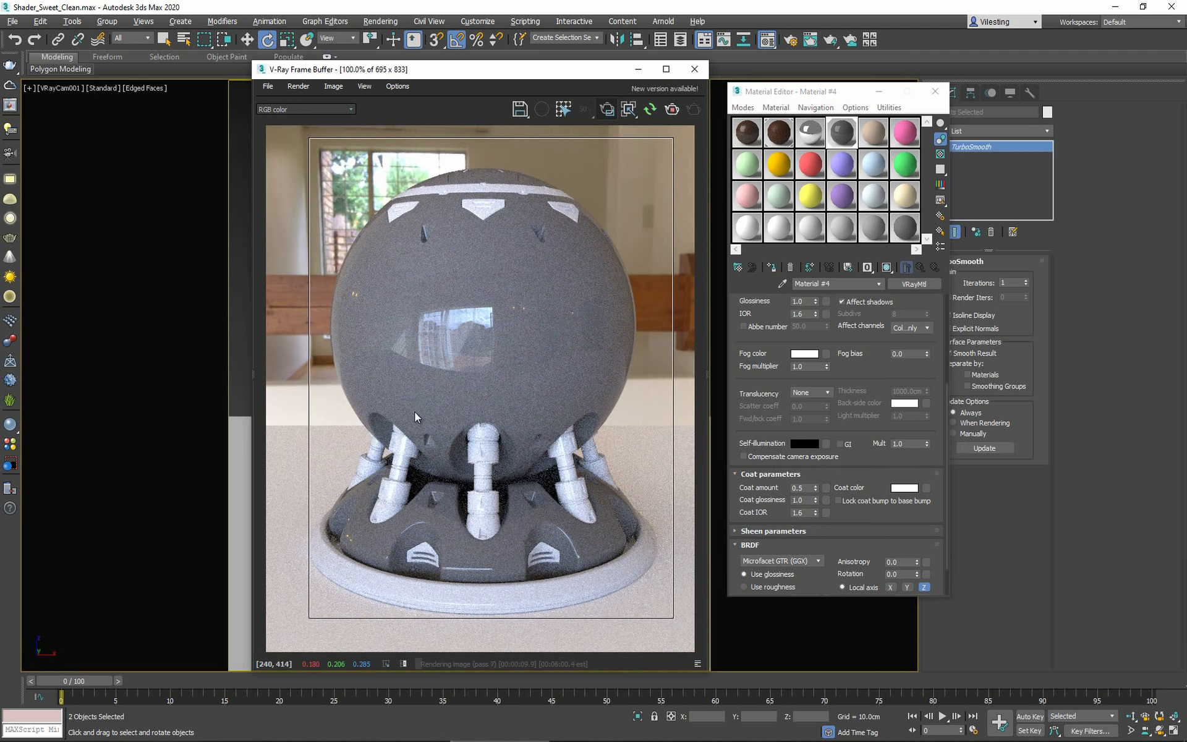
pyautogui.scroll(1, 419, 435)
pyautogui.scroll(-1, 452, 374)
# Try a Coat glossiness of 0.5 and then 0.8, and inspect the blurred reflection.
pyautogui.doubleClick(804, 499)
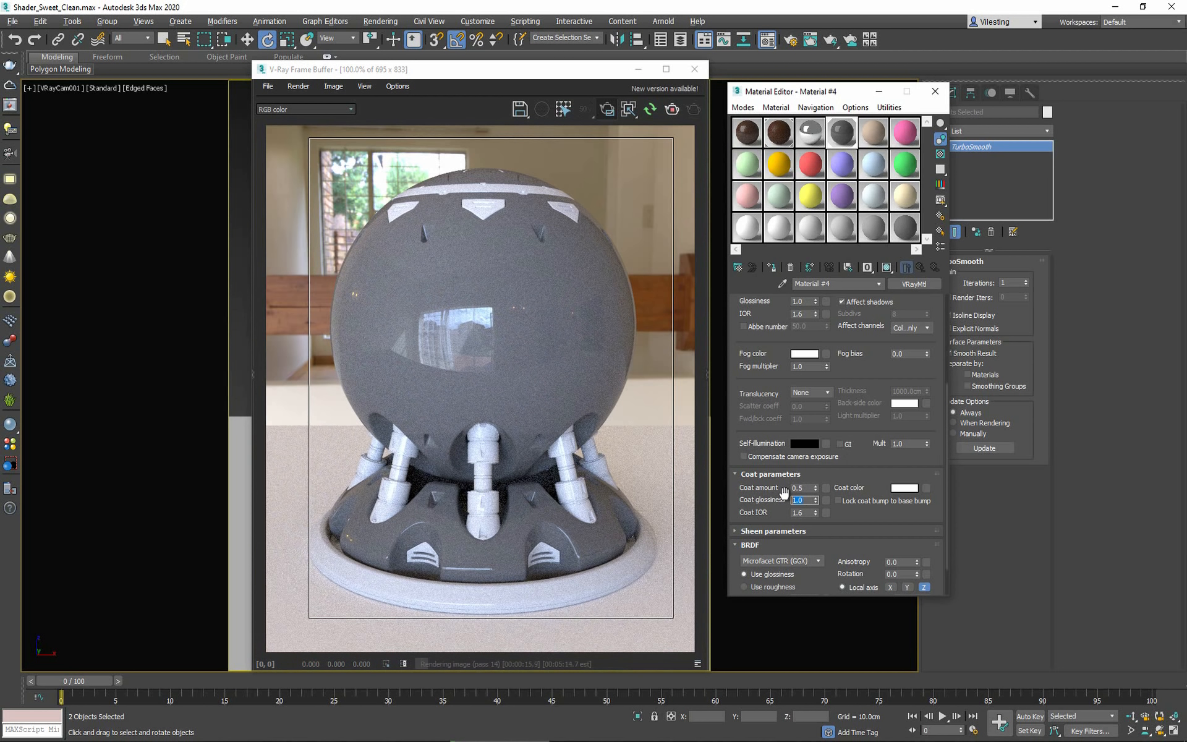
pyautogui.write('0.5')
pyautogui.press('Return')
pyautogui.write('0.8')
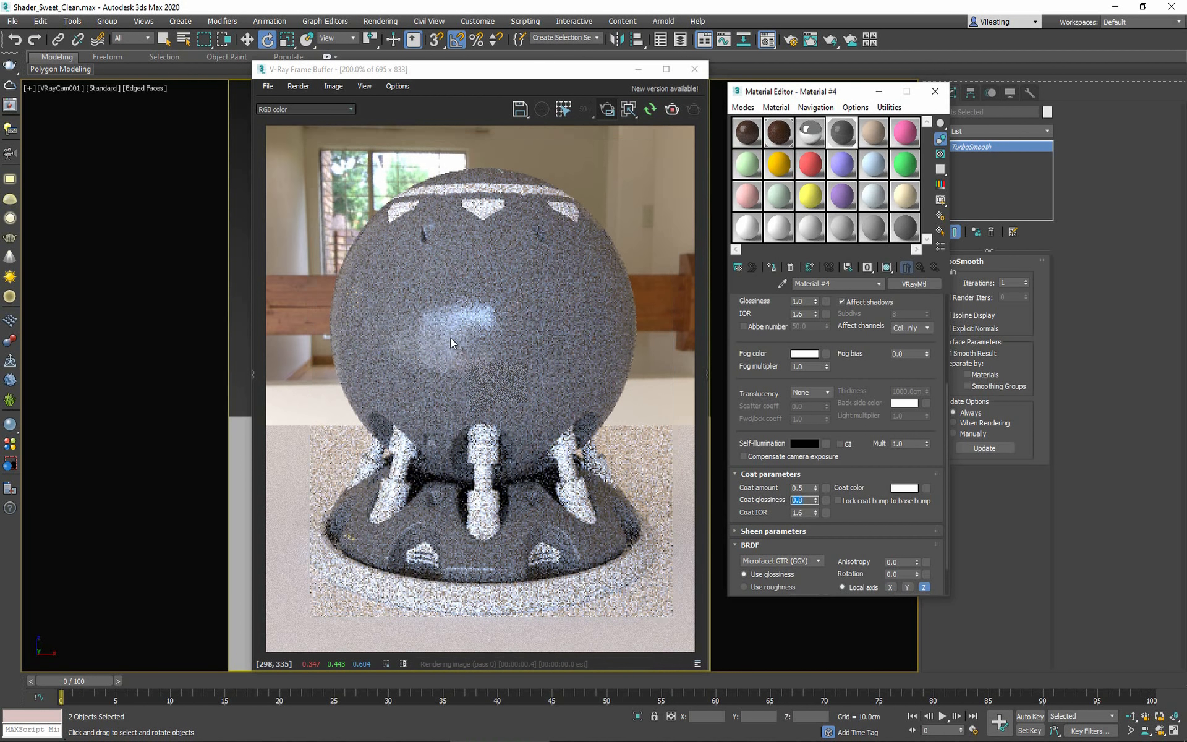
pyautogui.scroll(1, 451, 343)
pyautogui.scroll(-1, 451, 343)
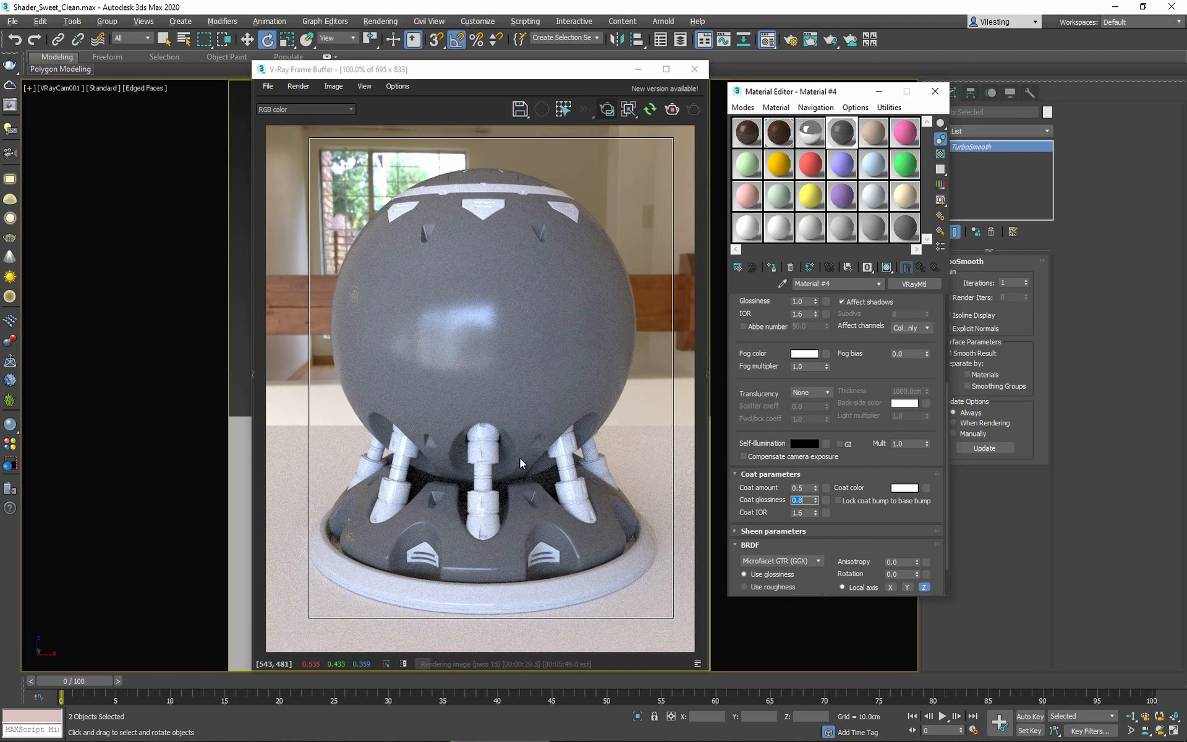
# Set both the Coat amount and the Coat glossiness of Material #4 to 1.
pyautogui.doubleClick(808, 486)
pyautogui.write('1')
pyautogui.press('Return')
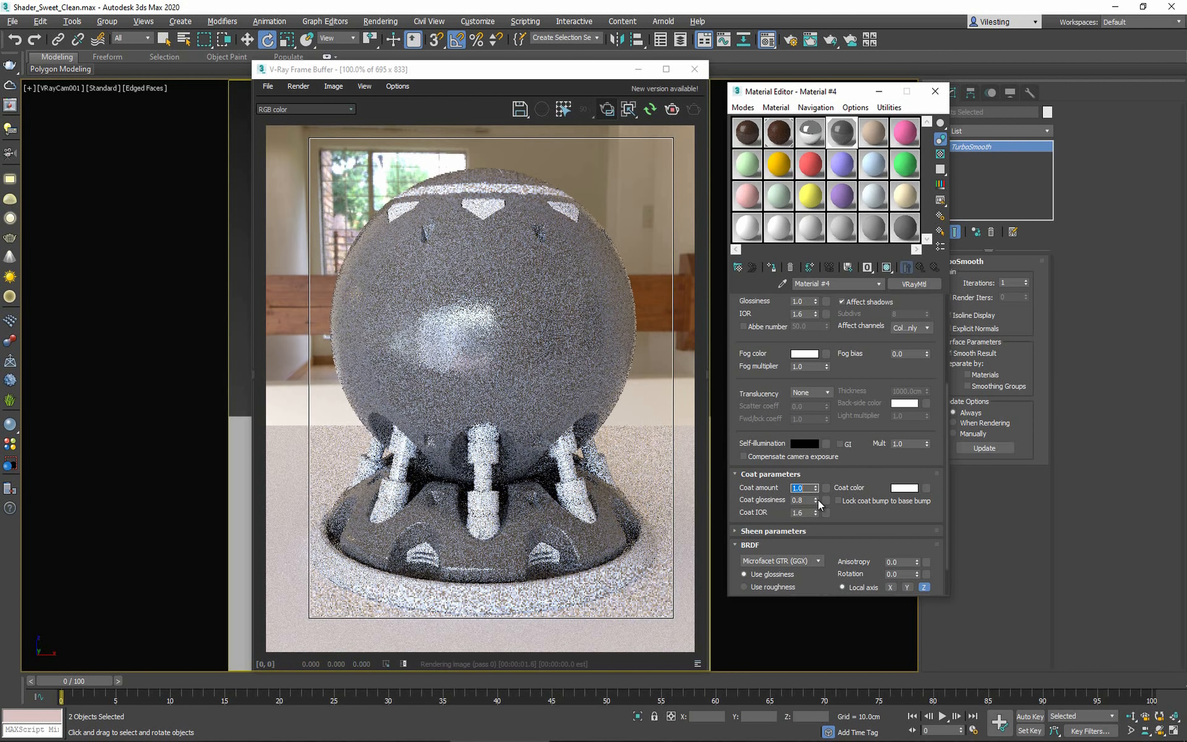
pyautogui.doubleClick(798, 500)
pyautogui.write('1')
pyautogui.press('Return')
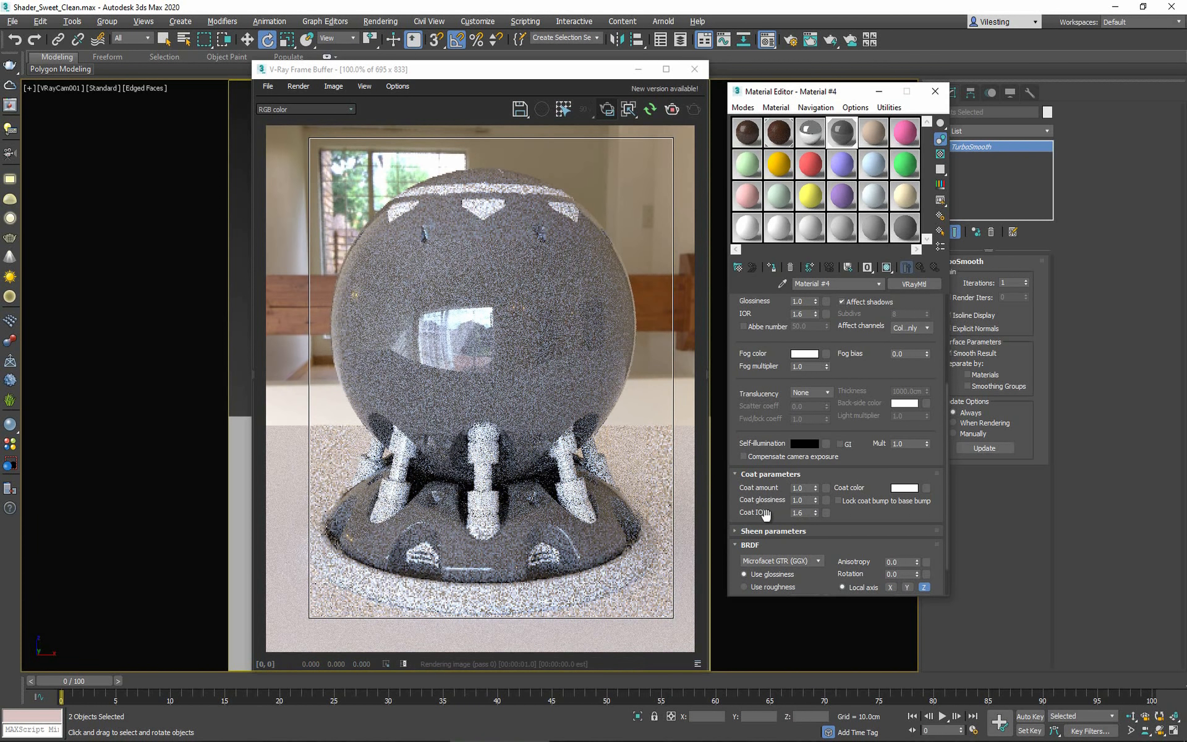
# Try a higher Coat IOR and then a Coat IOR of 1.1, and examine the reflections on the ball.
pyautogui.doubleClick(800, 512)
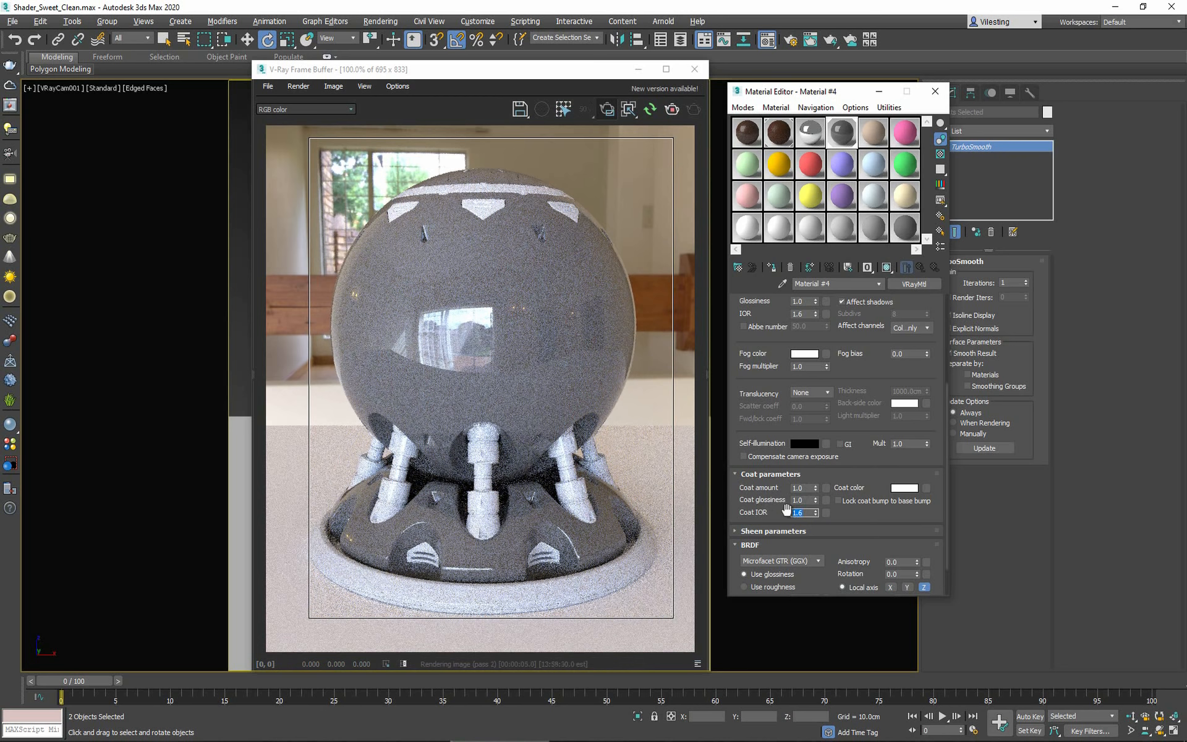
pyautogui.press('Return')
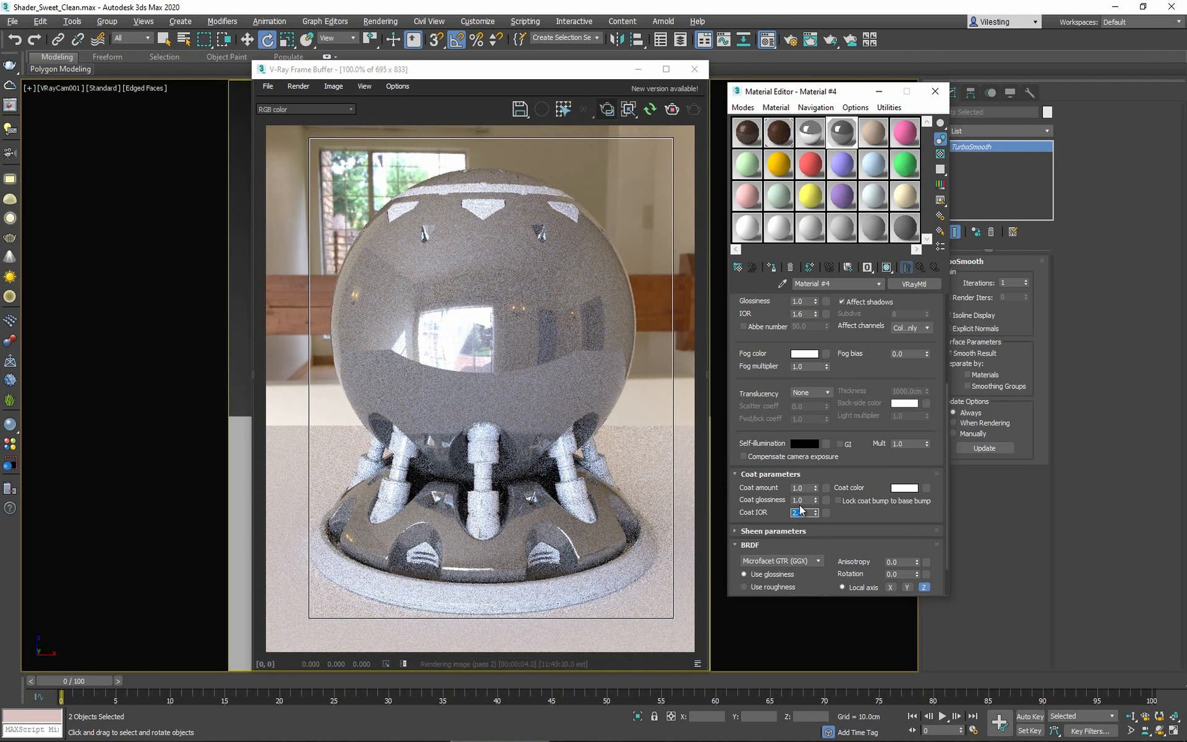
pyautogui.press('Return')
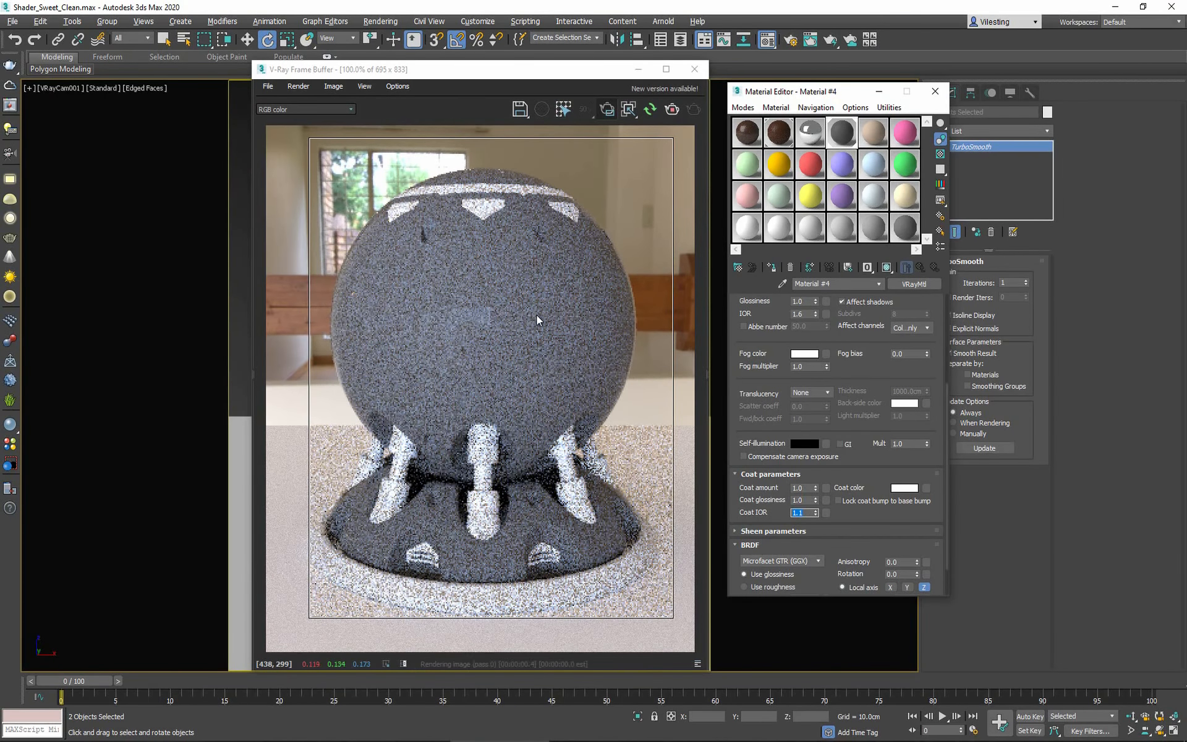
pyautogui.scroll(2, 477, 327)
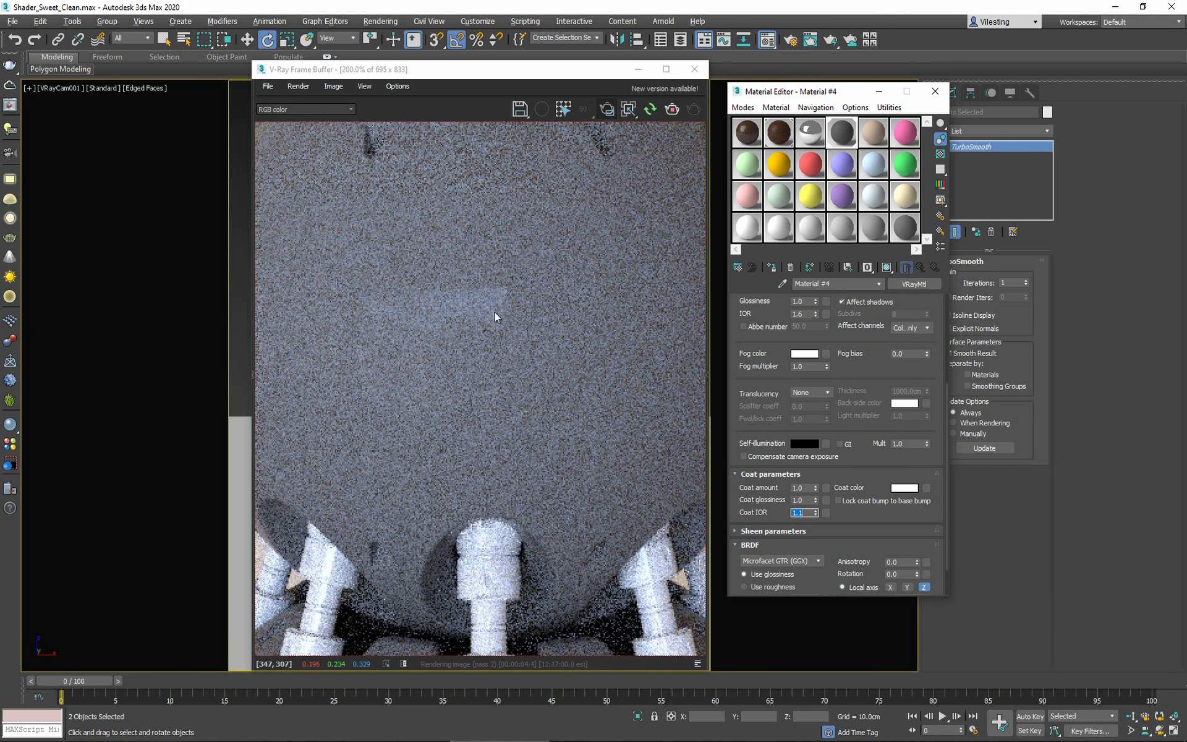
pyautogui.scroll(6, 489, 306)
pyautogui.scroll(-8, 490, 303)
pyautogui.scroll(-2, 481, 335)
pyautogui.scroll(2, 484, 364)
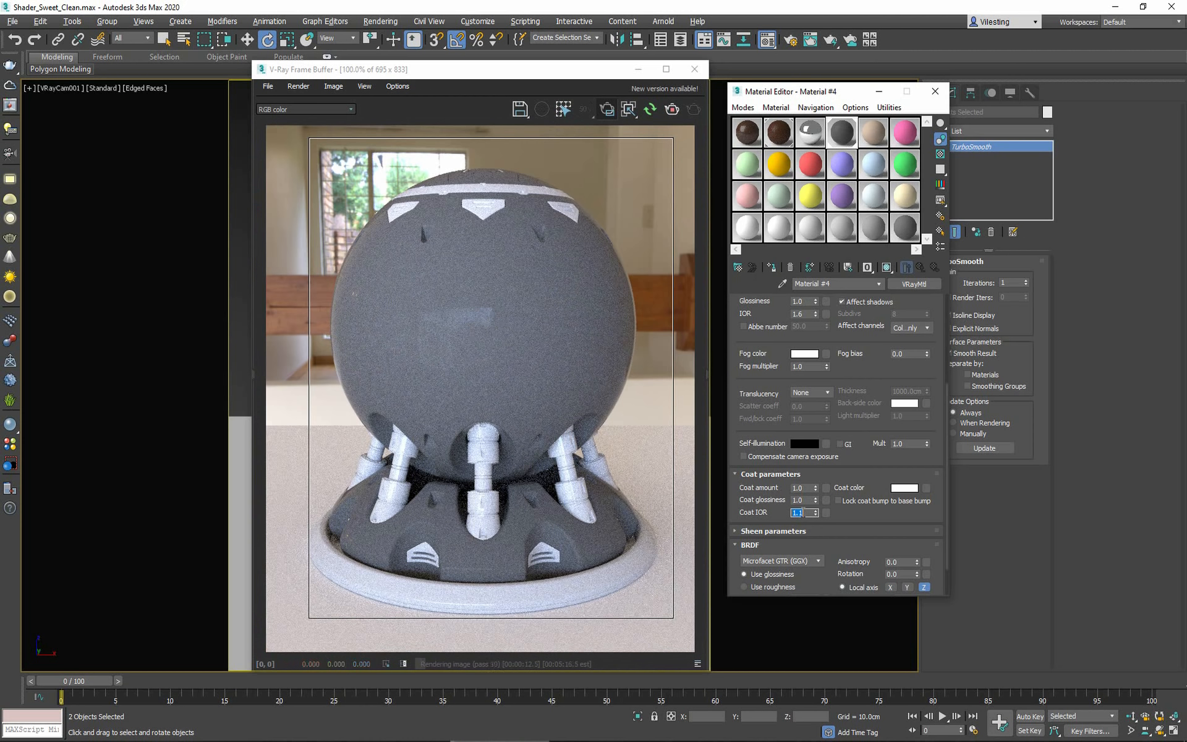
# Set the Coat IOR back to 1.6 and the Coat amount to 0.
pyautogui.write('1.6')
pyautogui.press('Return')
pyautogui.click(794, 489)
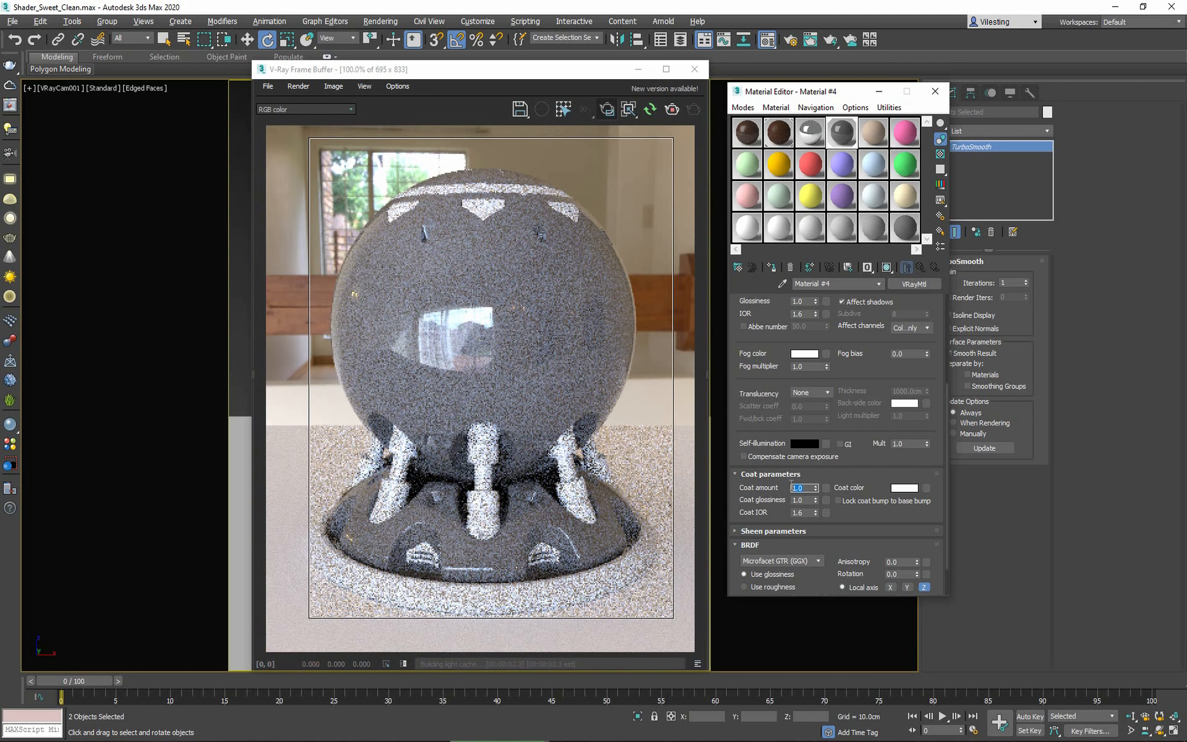
pyautogui.write('0')
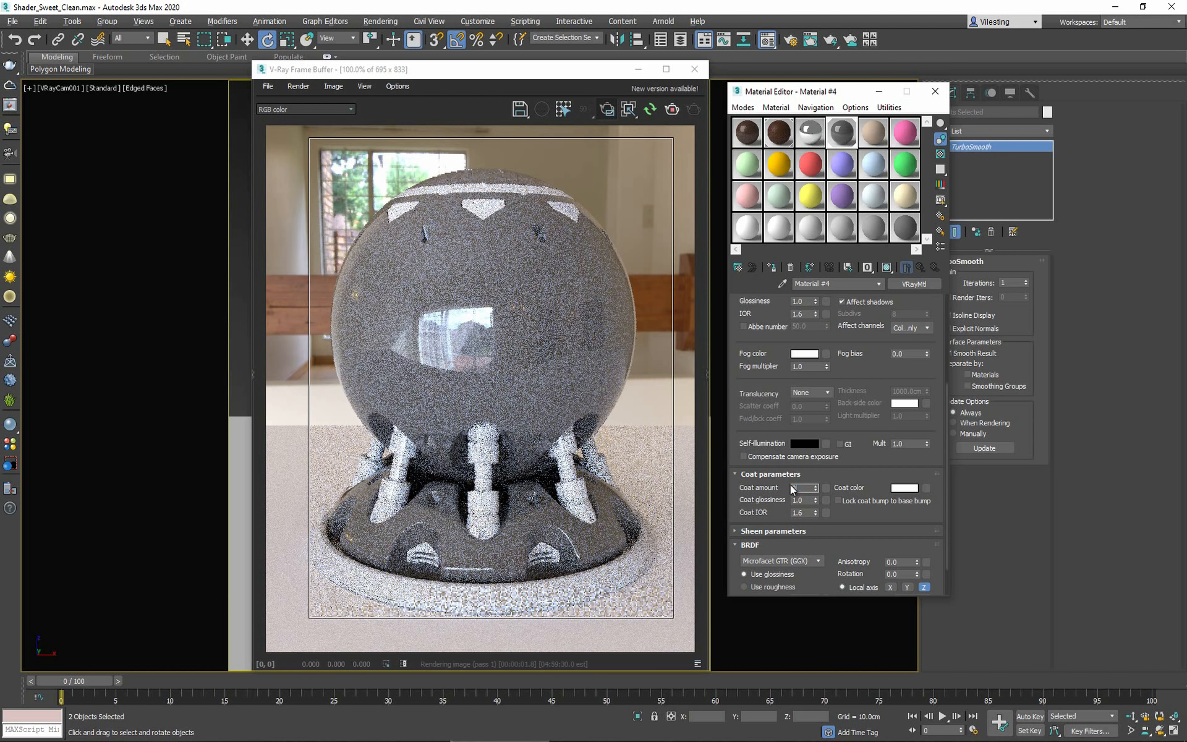
pyautogui.press('Return')
# Collapse the coat parameters, expand the sheen parameters and restart interactive rendering.
pyautogui.click(755, 474)
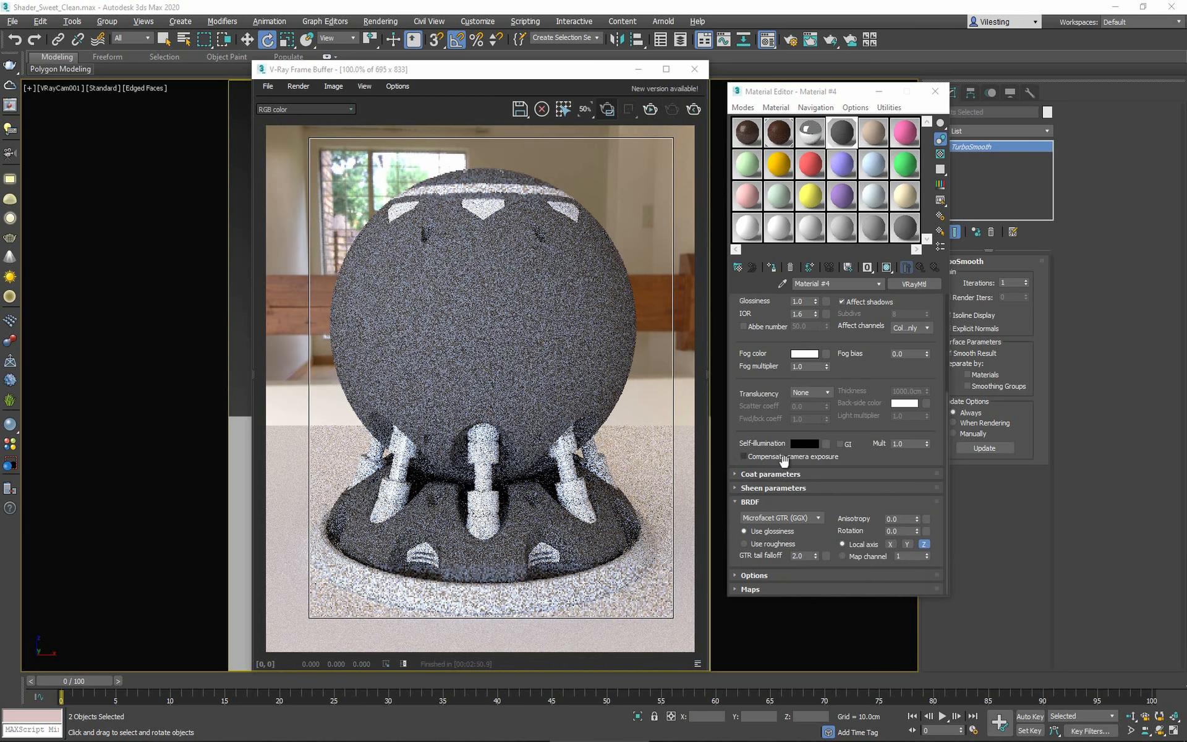
pyautogui.click(737, 488)
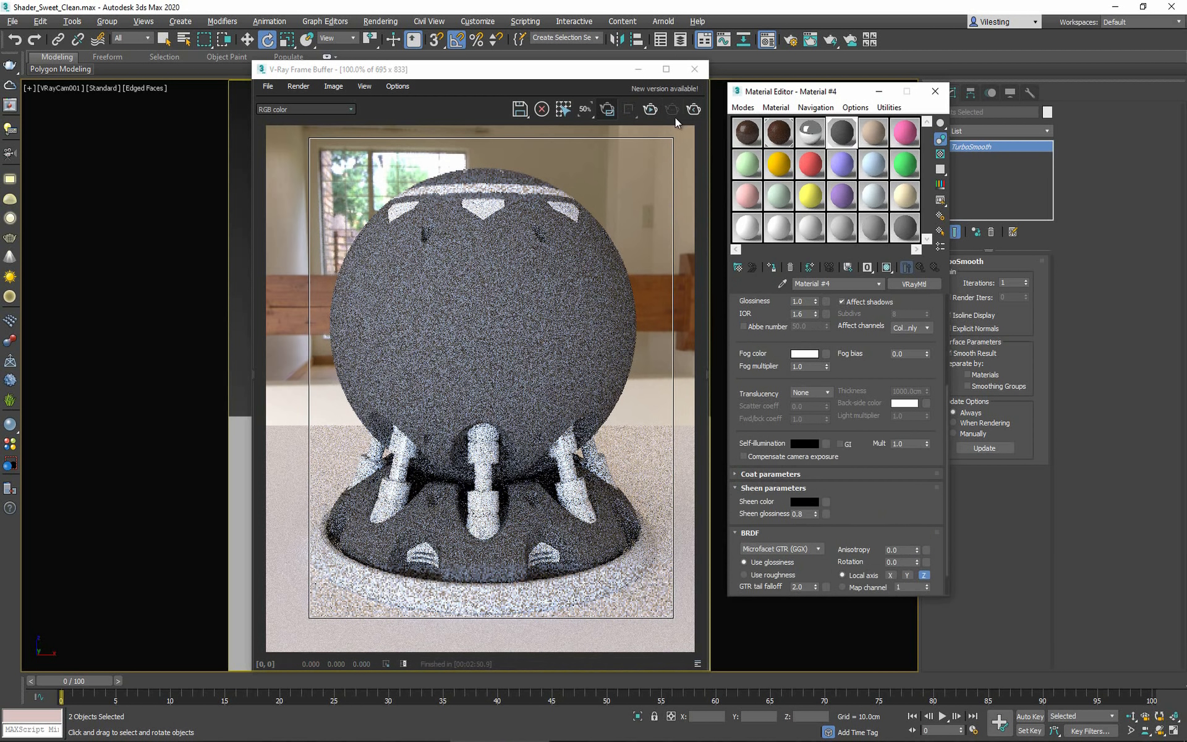
pyautogui.click(651, 110)
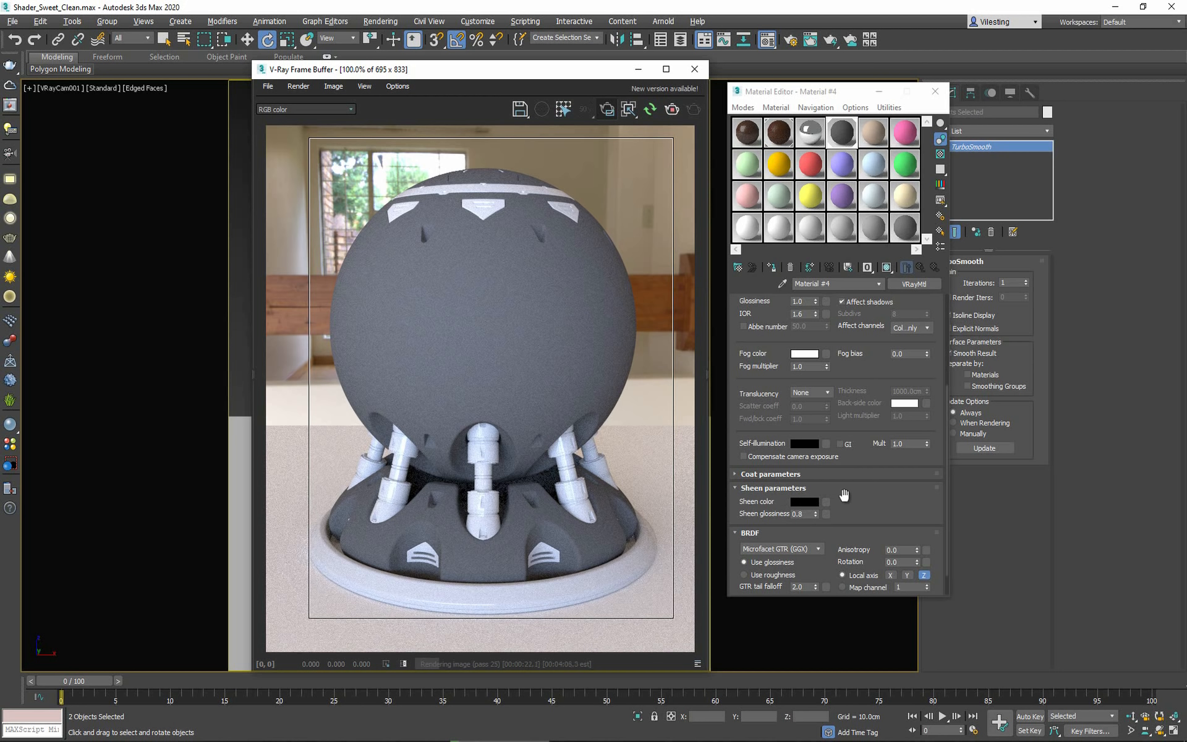
# Set the Sheen color of Material #4 to a light grey.
pyautogui.click(805, 502)
pyautogui.moveTo(363, 116); pyautogui.dragTo(356, 84)
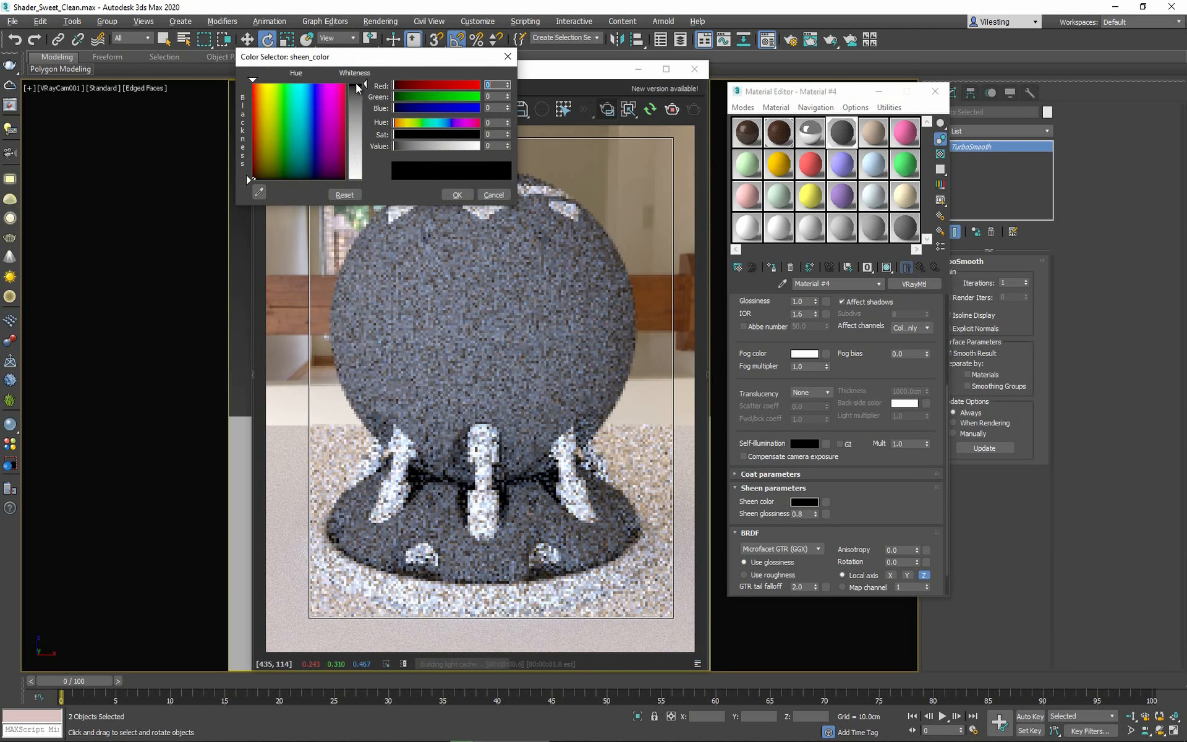
pyautogui.moveTo(361, 125); pyautogui.dragTo(361, 128)
pyautogui.click(457, 195)
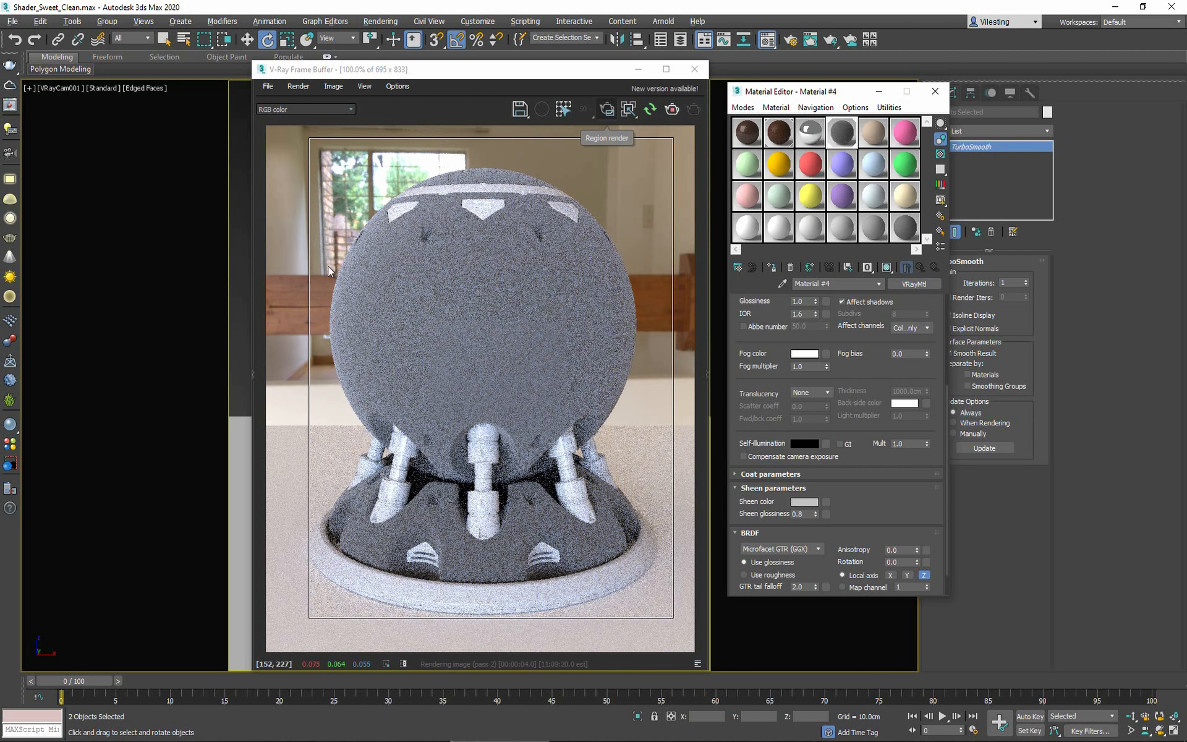
# Draw a render region over the left half of the ball's base, followed by one over the right half.
pyautogui.moveTo(292, 394); pyautogui.dragTo(459, 594)
pyautogui.moveTo(480, 401); pyautogui.dragTo(651, 597)
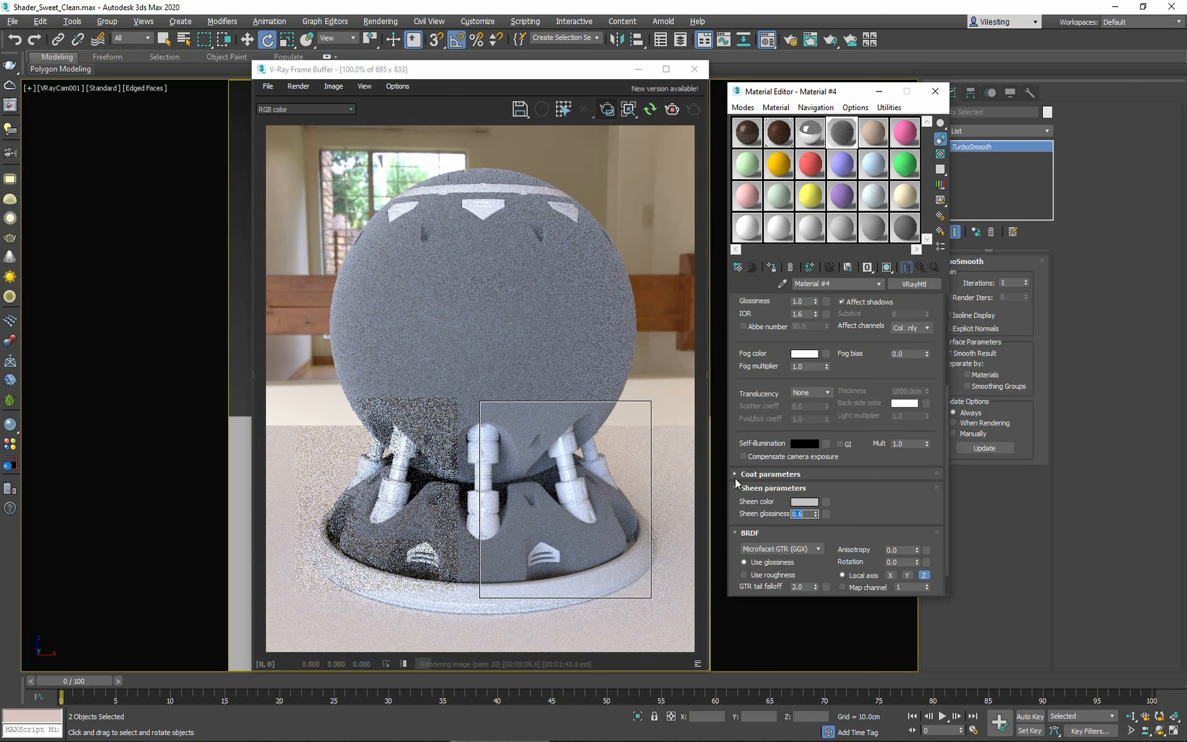
# Try Sheen glossiness values of 0.1 and 1 on Material #4, and settle on 0.5.
pyautogui.press('Return')
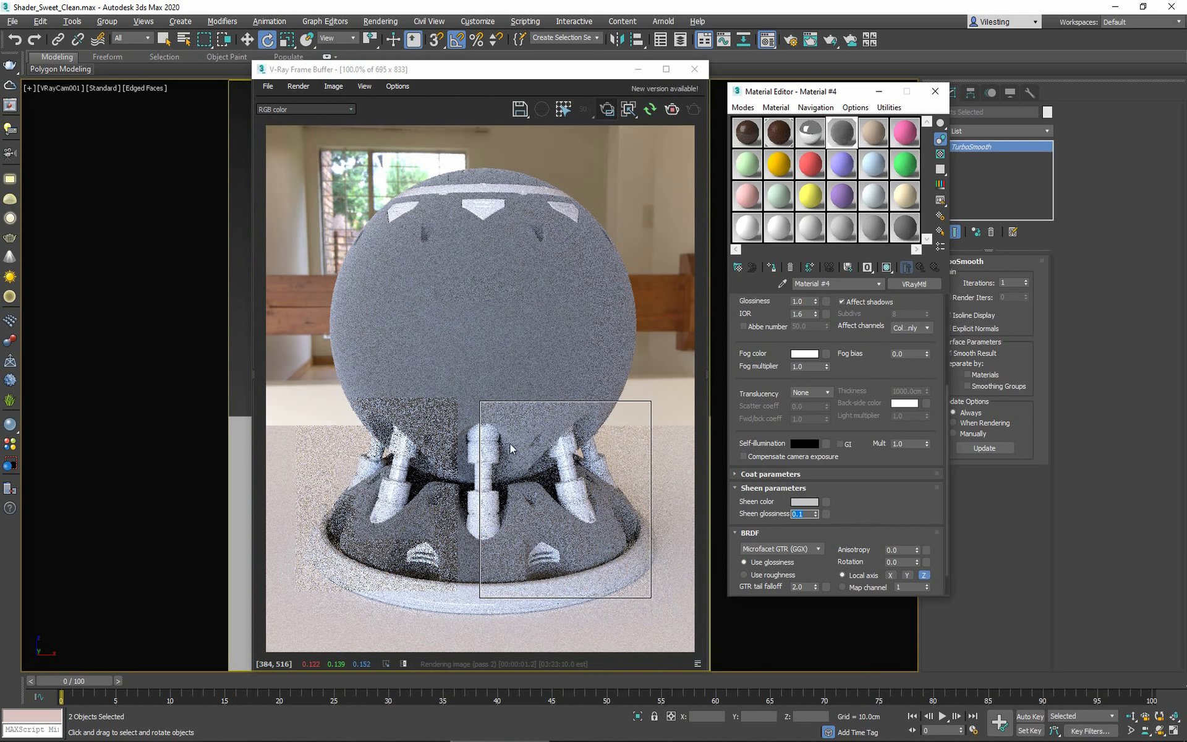
pyautogui.write('1')
pyautogui.press('Return')
pyautogui.scroll(1, 544, 418)
pyautogui.write('0.')
pyautogui.press('Return')
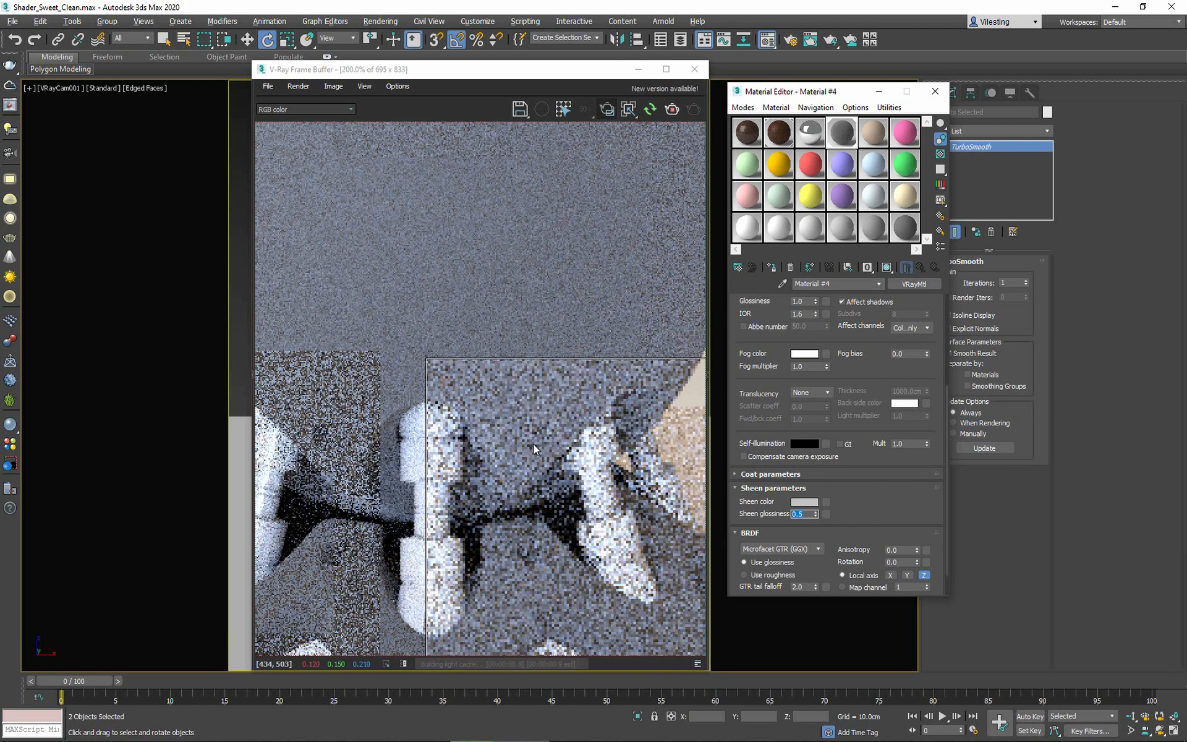
pyautogui.scroll(-1, 565, 458)
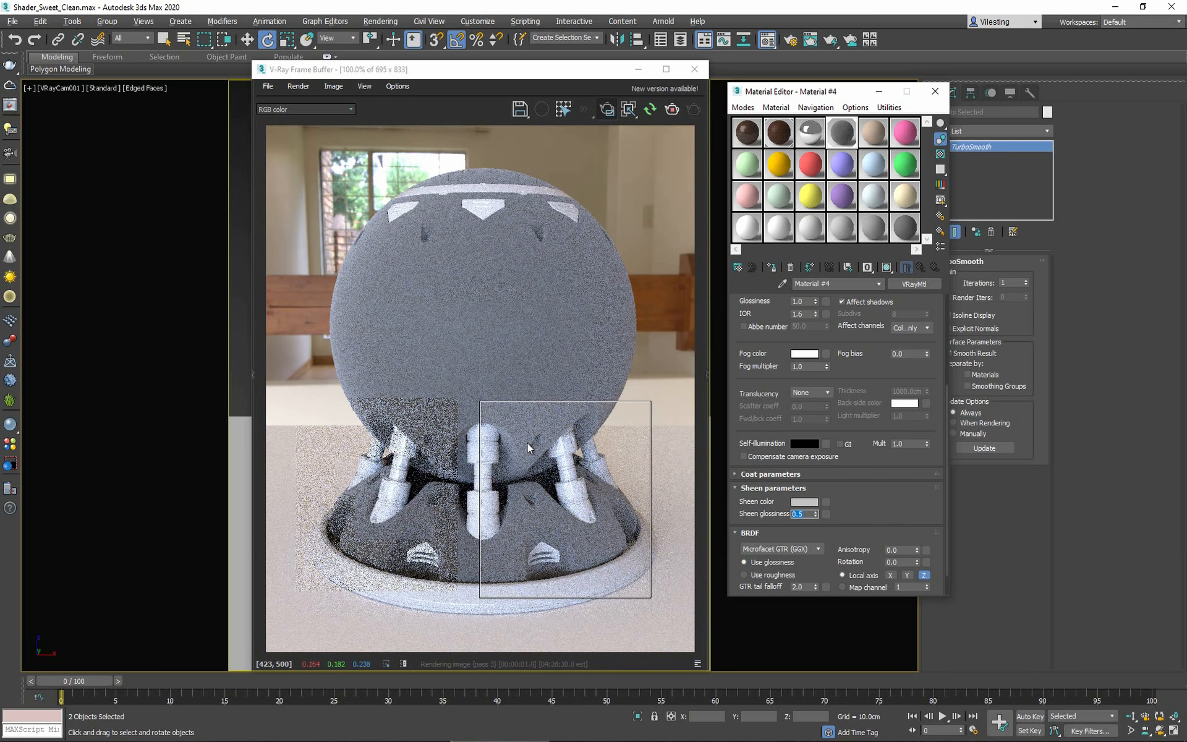
# Draw a tall render region over the ball's left half and brighten the Sheen color to a near-white value of 237.
pyautogui.moveTo(321, 152); pyautogui.dragTo(500, 617)
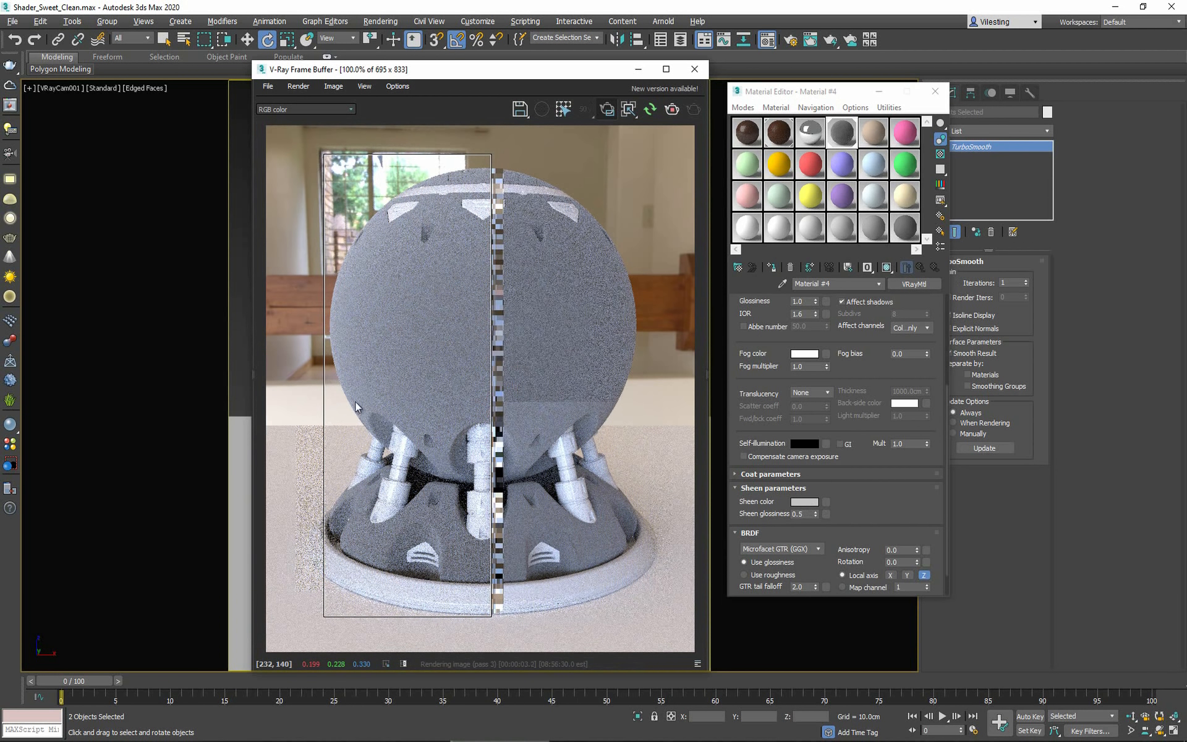
pyautogui.click(803, 502)
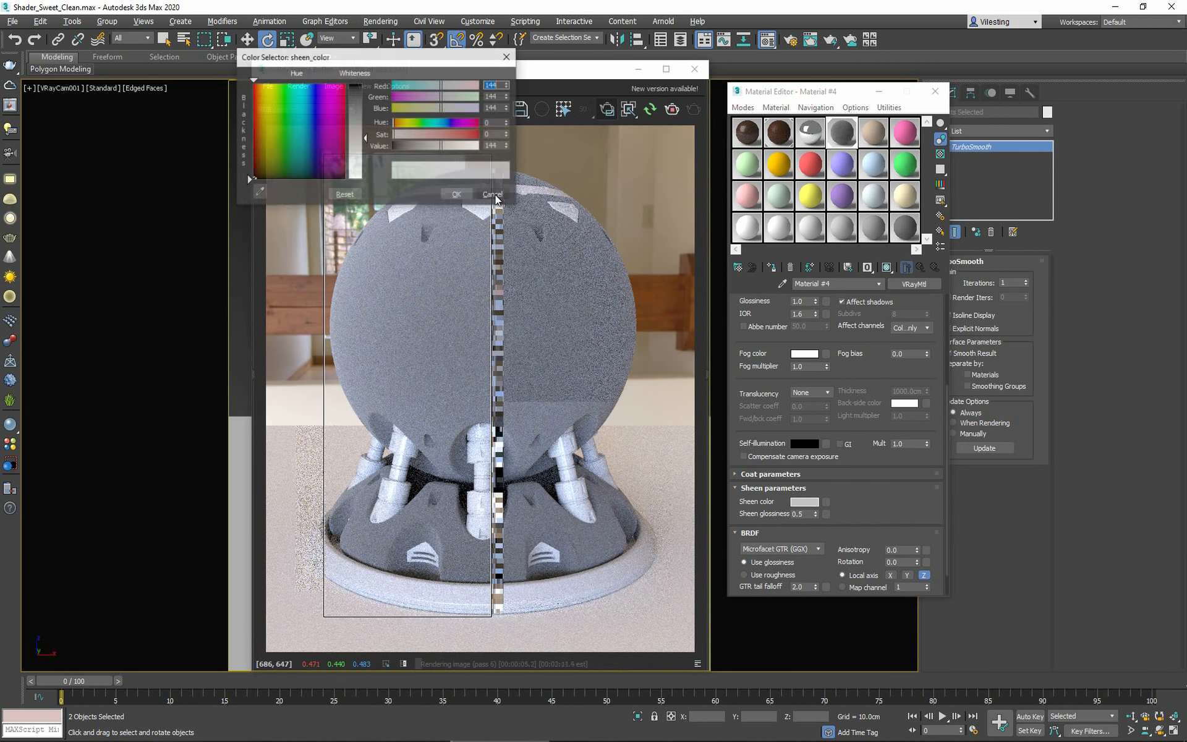
pyautogui.moveTo(365, 147); pyautogui.dragTo(362, 178)
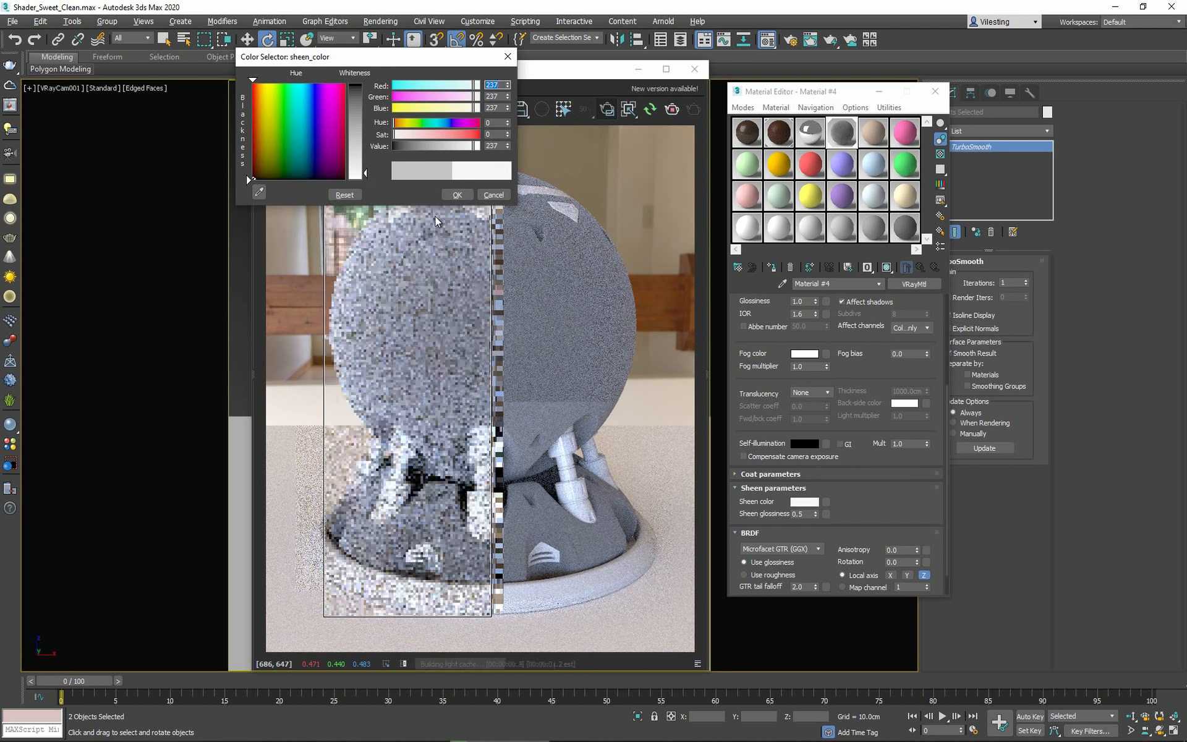
pyautogui.click(458, 196)
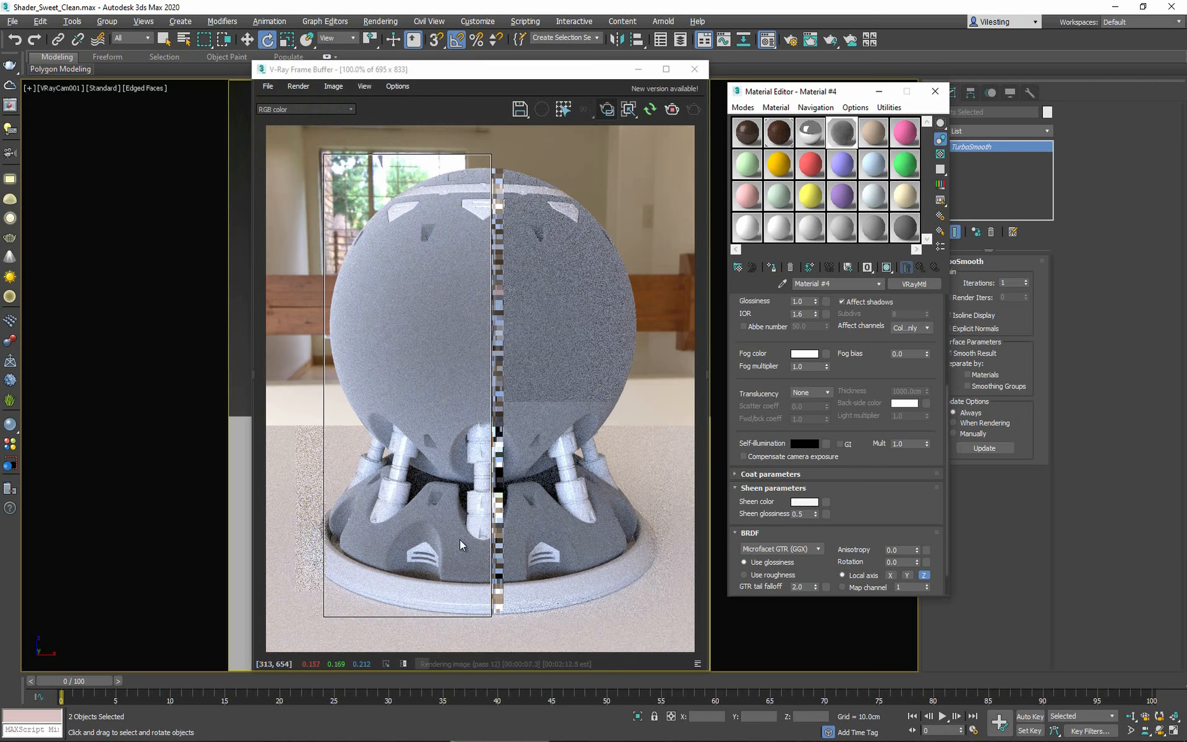
pyautogui.scroll(4, 459, 539)
pyautogui.scroll(-4, 458, 539)
# Change the Sheen color to a pale cyan of about RGB 129, 228, 232.
pyautogui.click(804, 501)
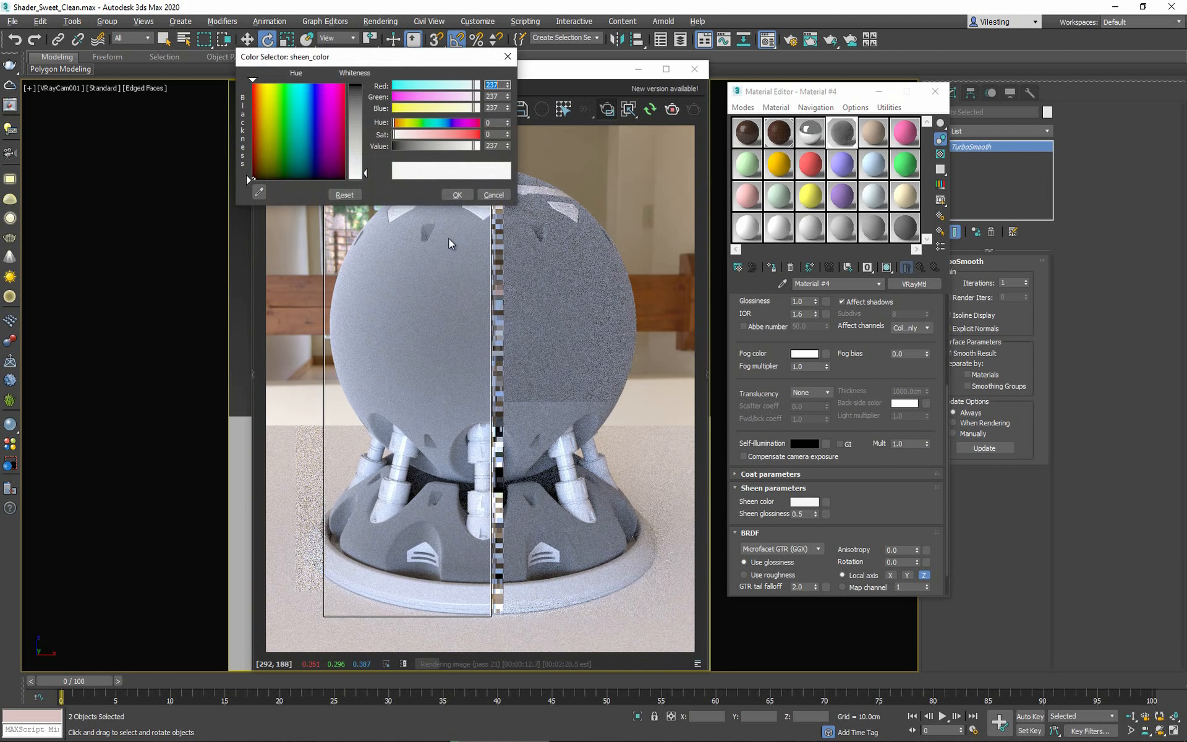
pyautogui.click(300, 102)
pyautogui.click(360, 143)
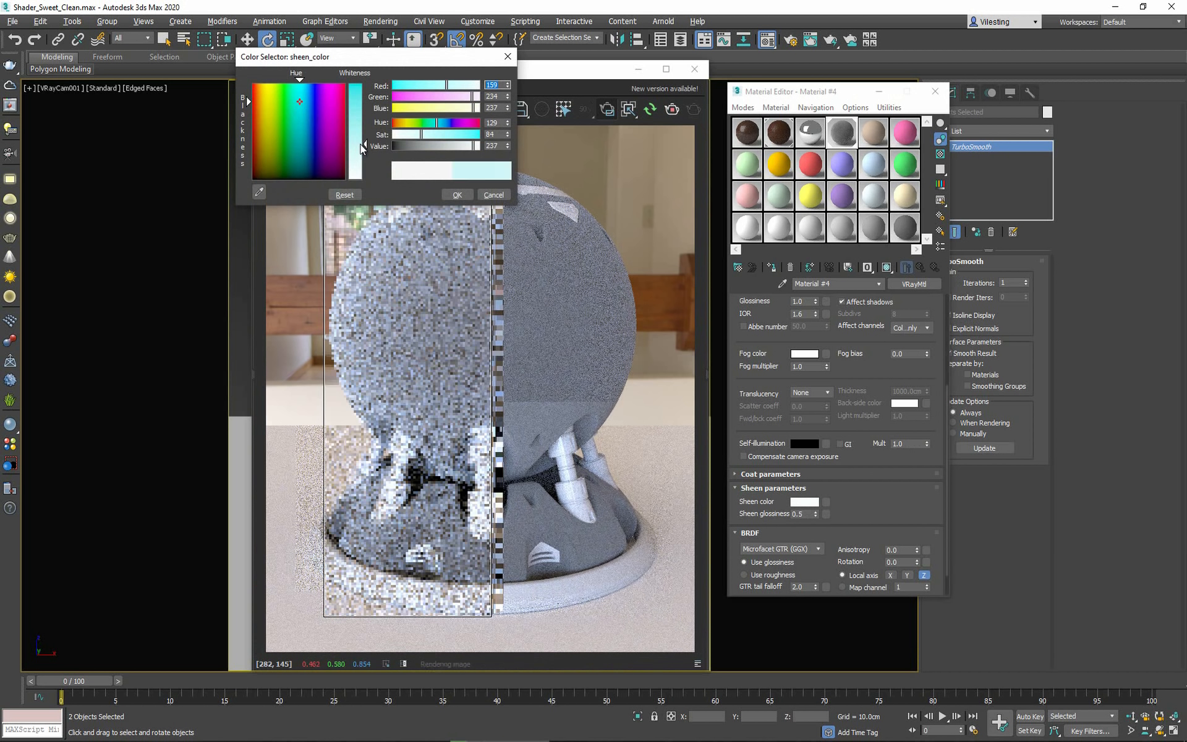
pyautogui.moveTo(363, 139); pyautogui.dragTo(364, 135)
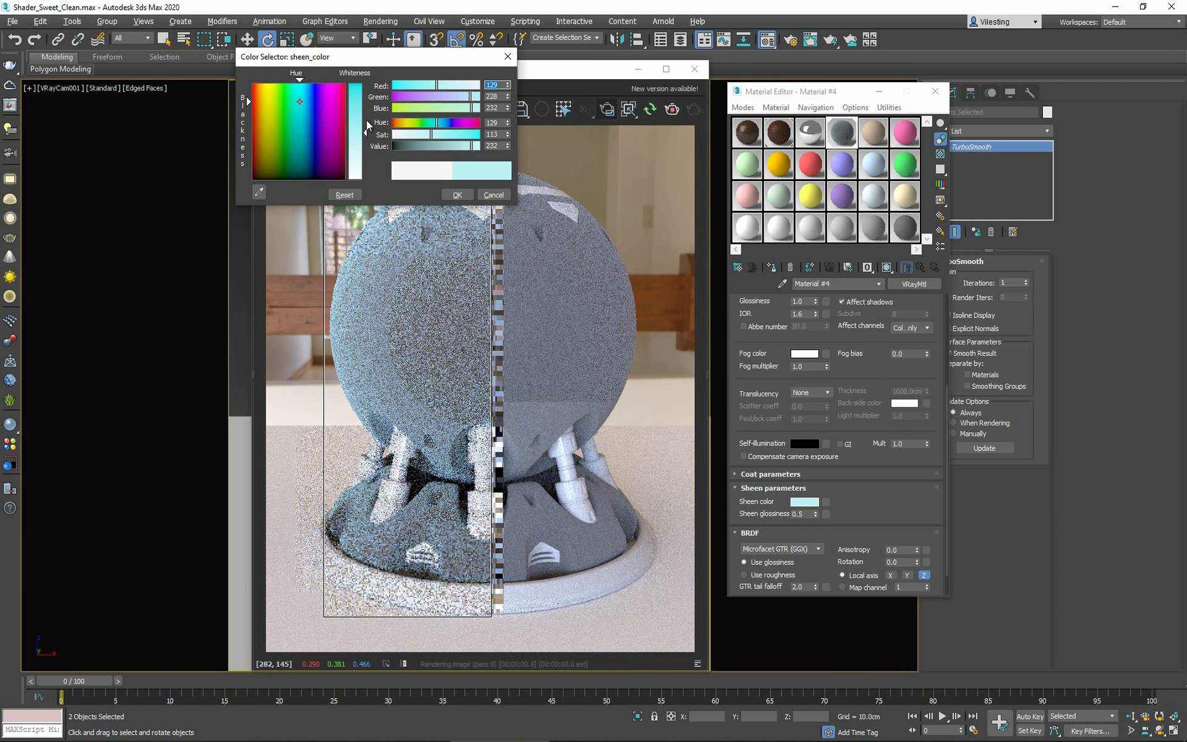
pyautogui.click(458, 196)
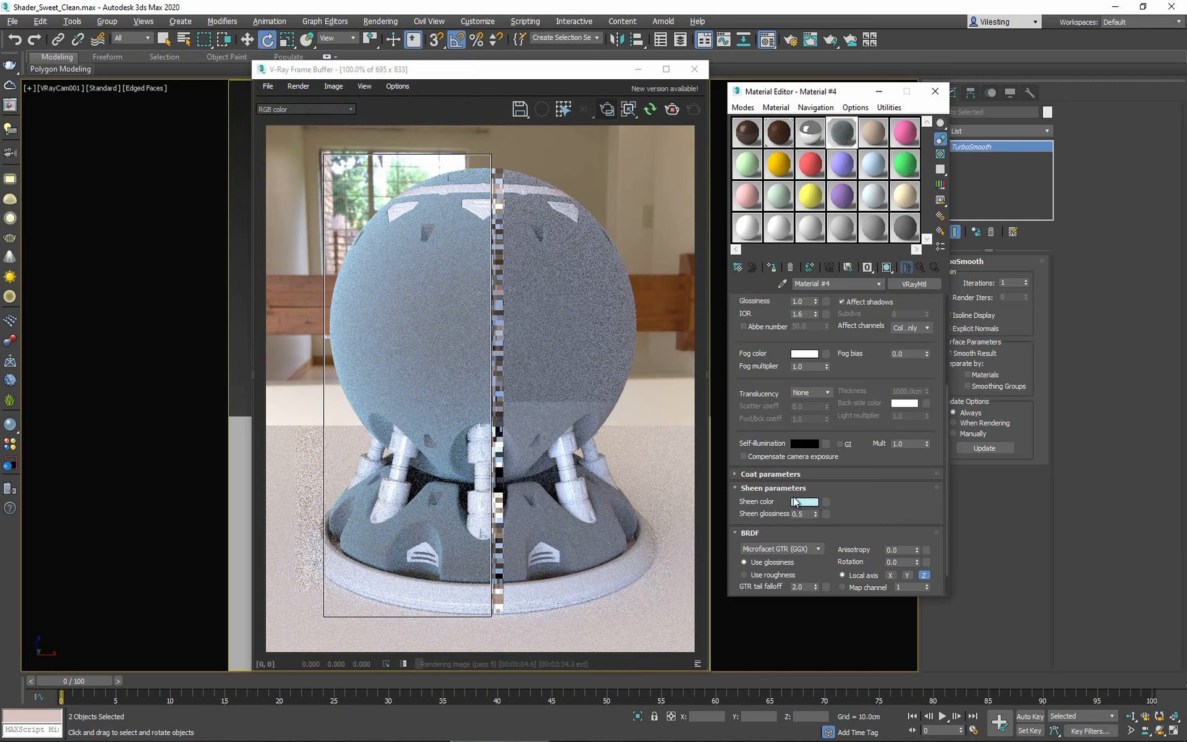
# Set the Diffuse color of Material #4 to a dark green.
pyautogui.scroll(5, 756, 427)
pyautogui.click(812, 314)
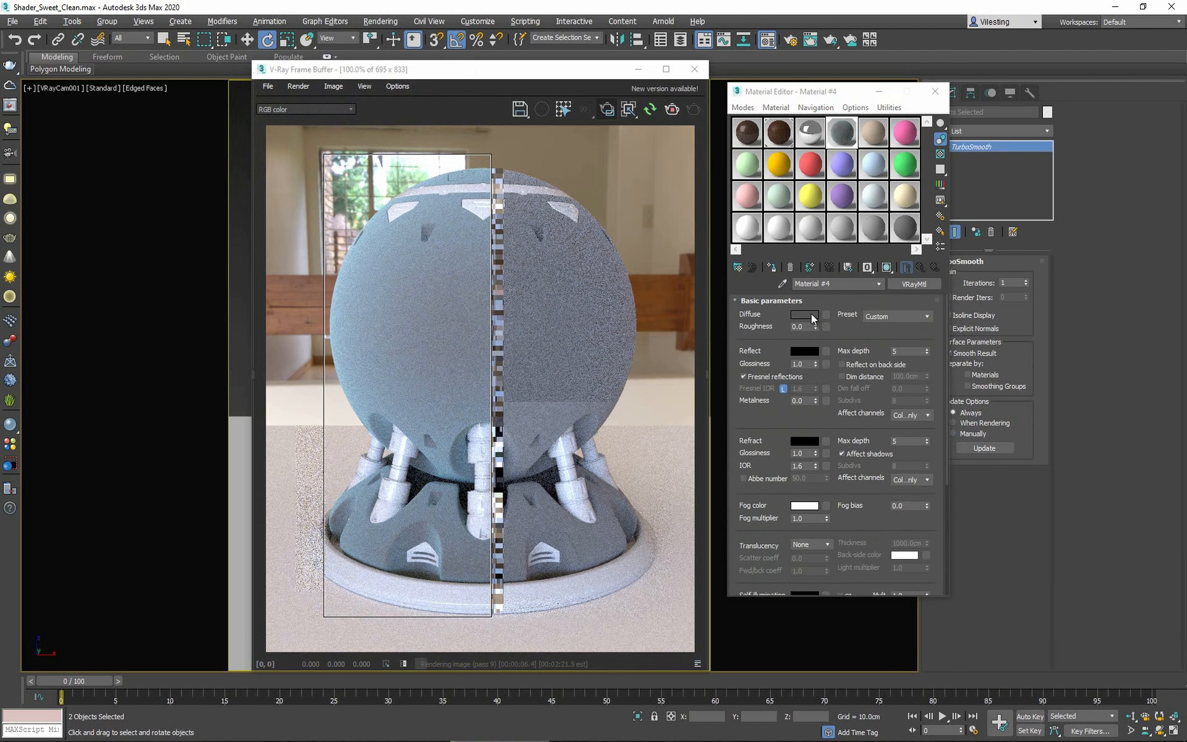
pyautogui.click(284, 84)
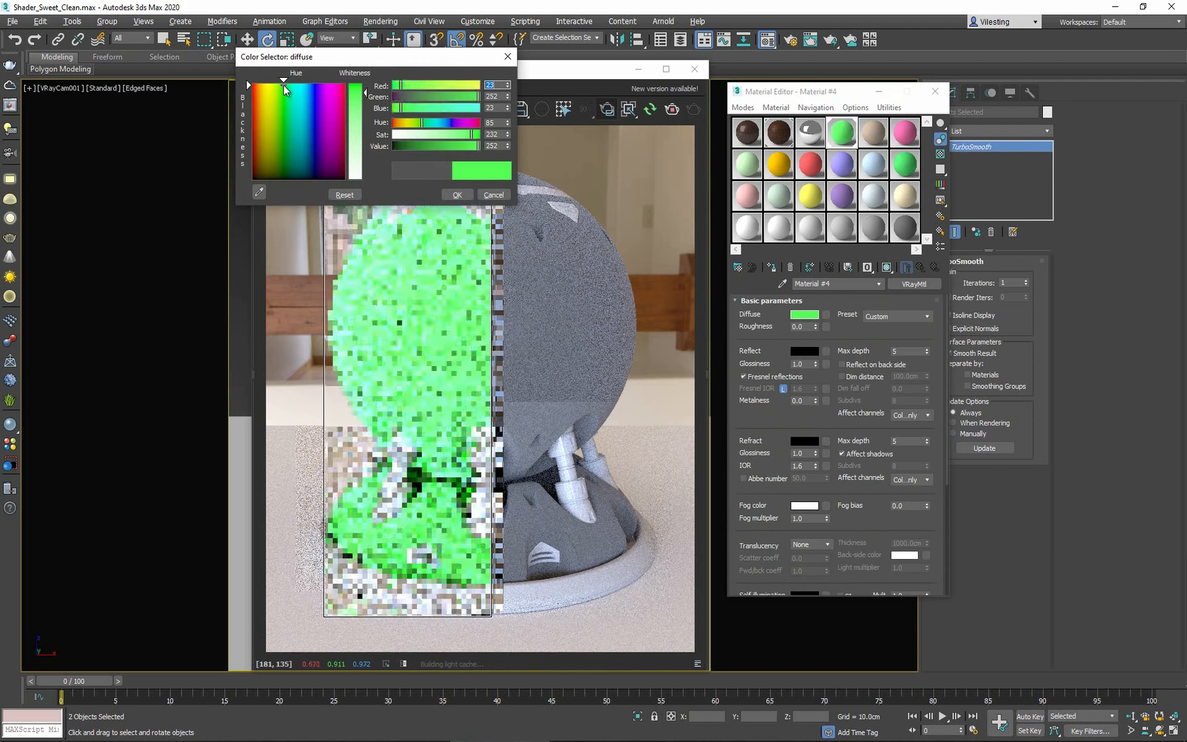
pyautogui.moveTo(283, 84); pyautogui.dragTo(290, 127)
pyautogui.click(457, 195)
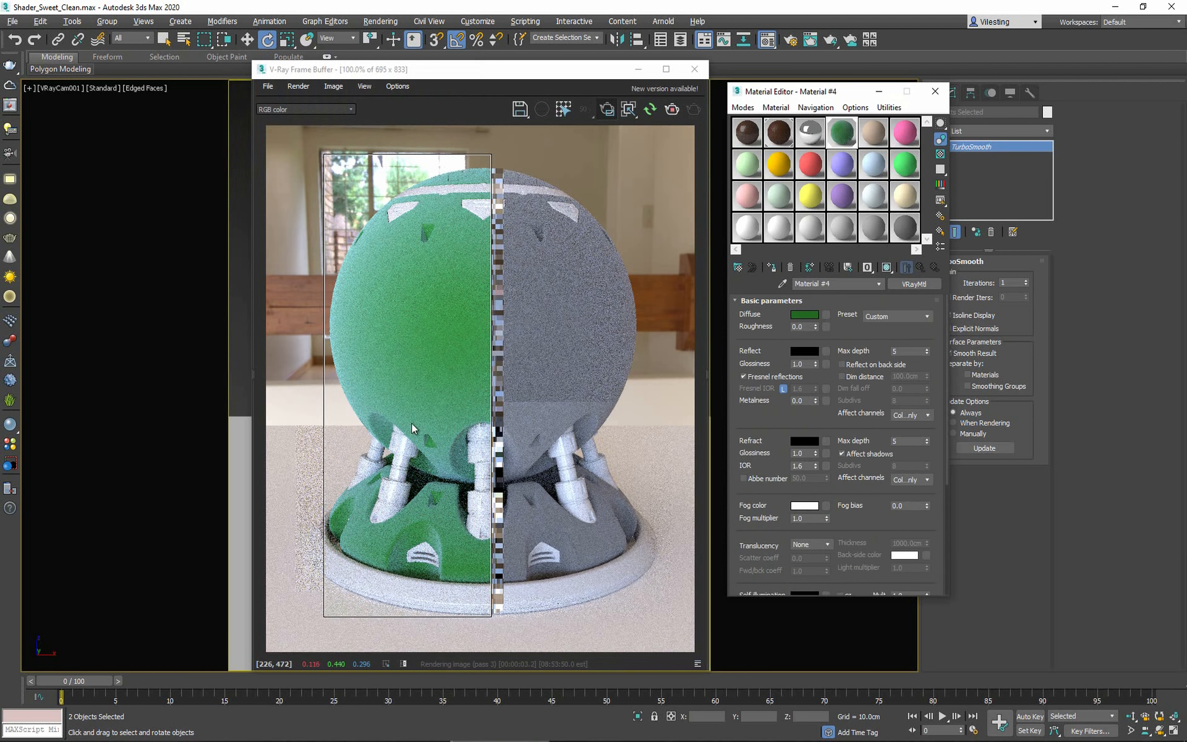
# Assign a Noise map from the General maps to the Bump slot of Material #4.
pyautogui.scroll(-5, 759, 367)
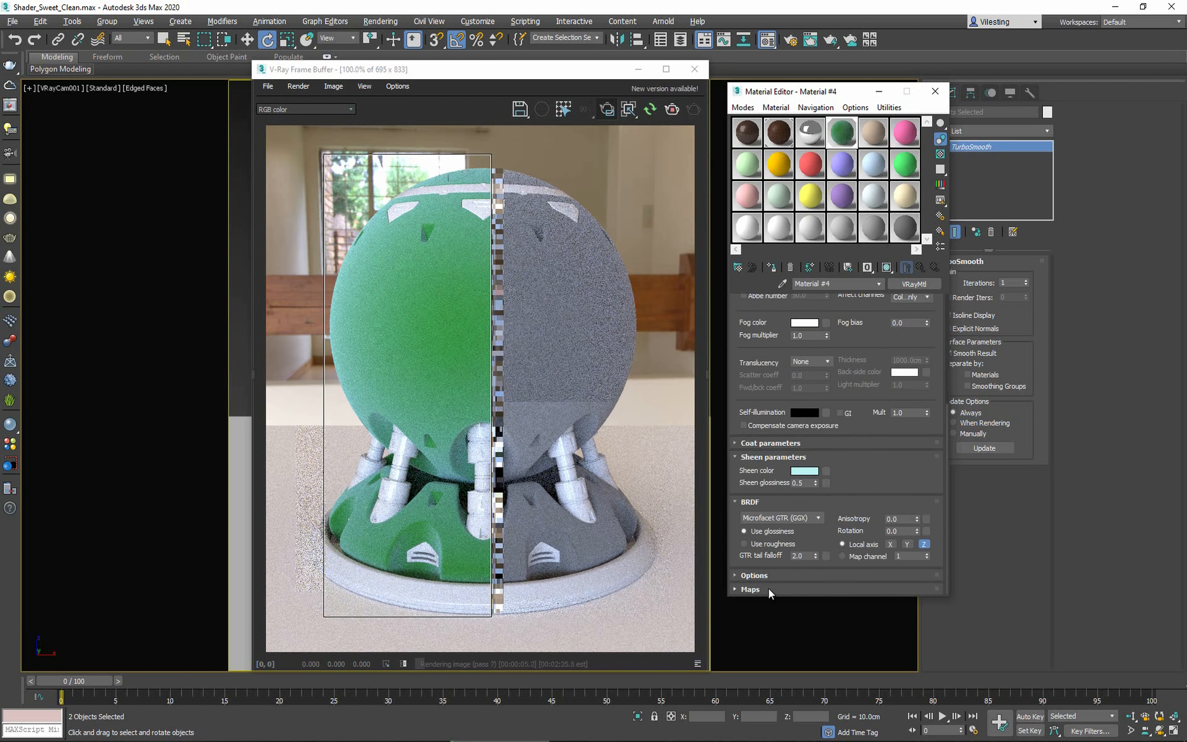
pyautogui.click(751, 589)
pyautogui.scroll(3, 751, 341)
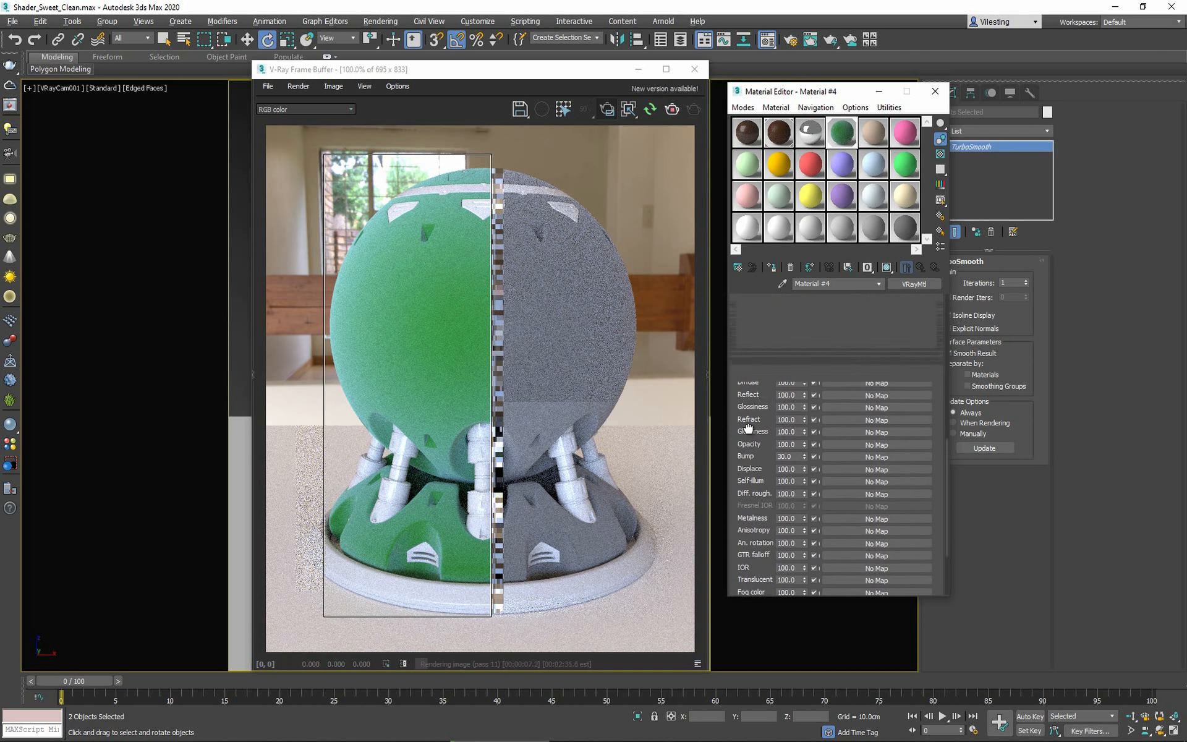
pyautogui.click(834, 457)
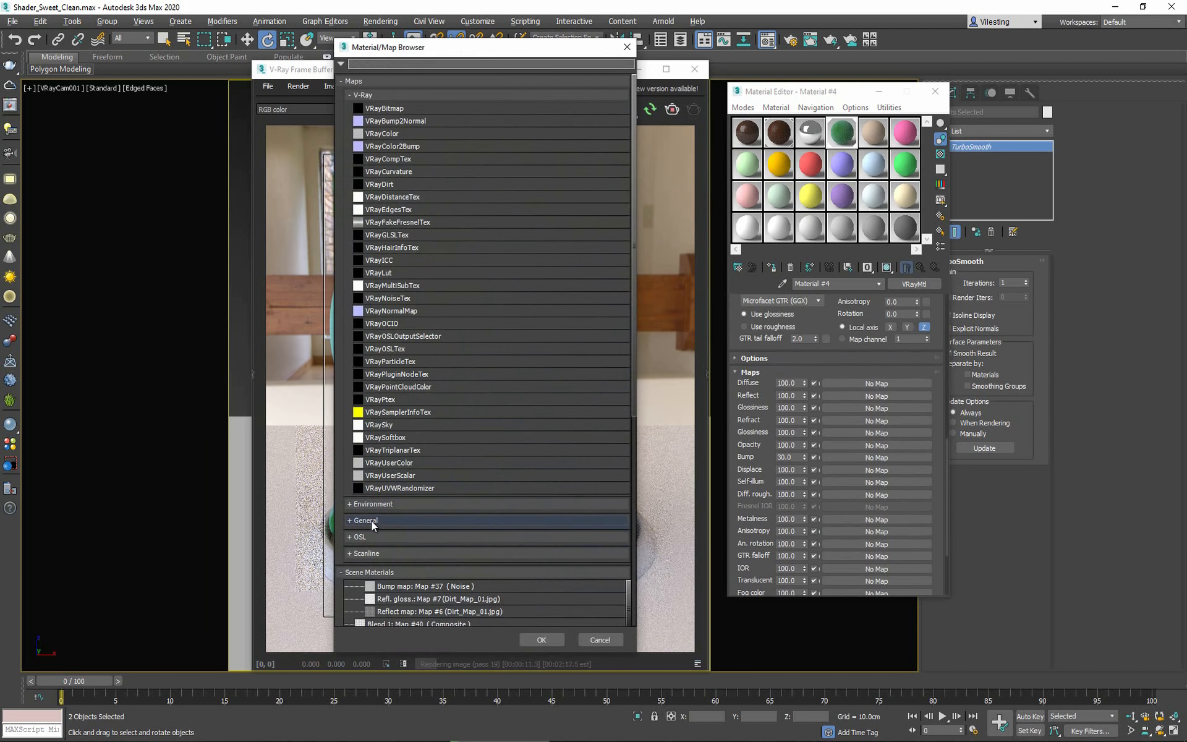
pyautogui.click(371, 521)
pyautogui.scroll(-1, 448, 541)
pyautogui.scroll(-3, 448, 540)
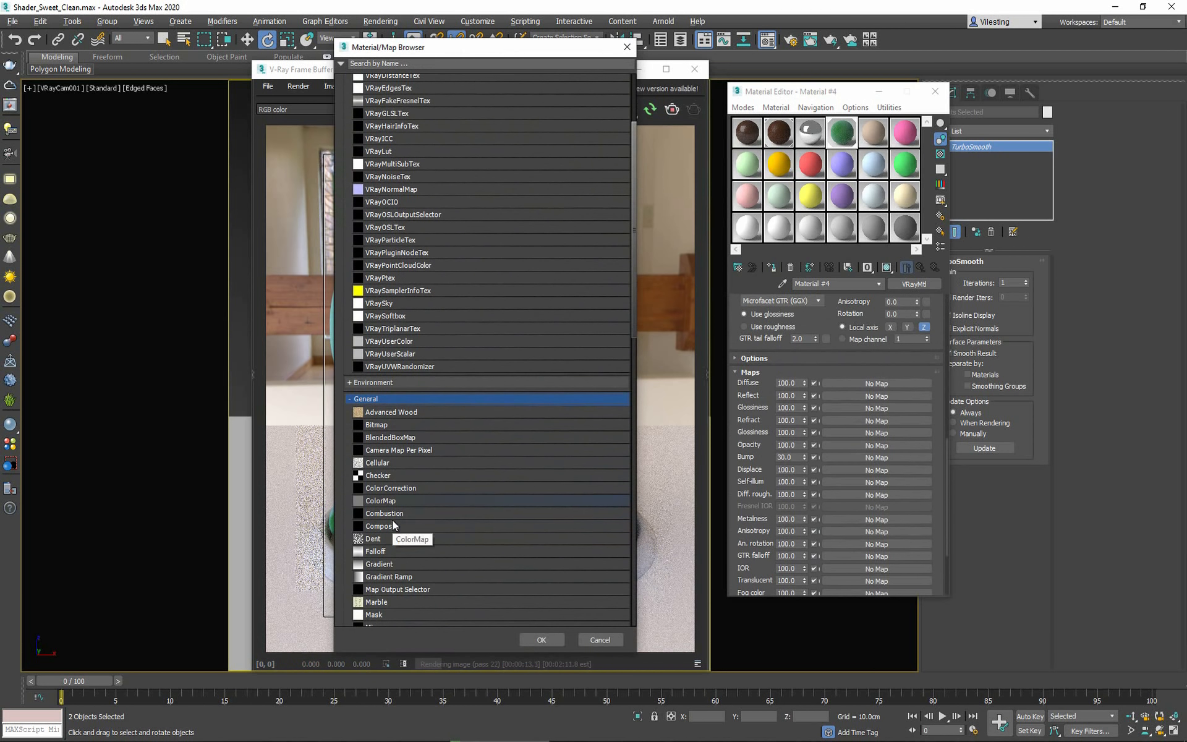
pyautogui.scroll(-2, 399, 587)
pyautogui.click(384, 577)
pyautogui.doubleClick(383, 577)
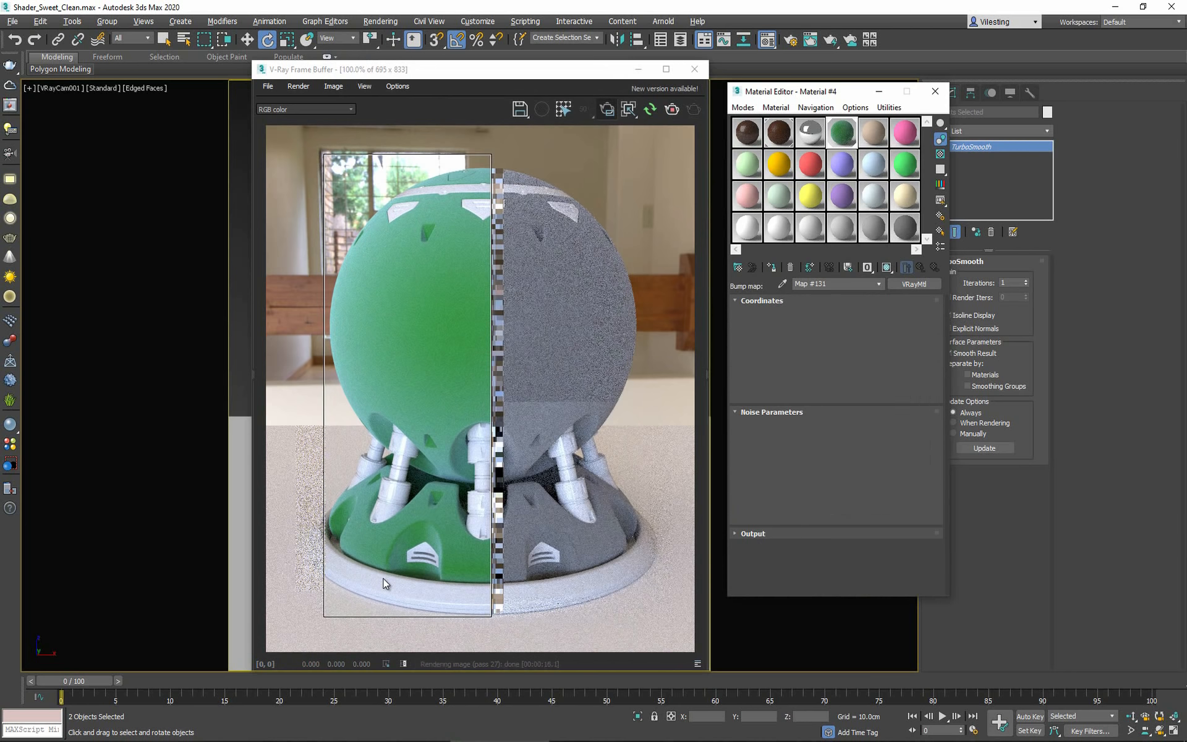
# Set the Noise bump map's Size to 1 and its Blur to 0.1.
pyautogui.moveTo(791, 460); pyautogui.dragTo(744, 456)
pyautogui.write('1')
pyautogui.press('Return')
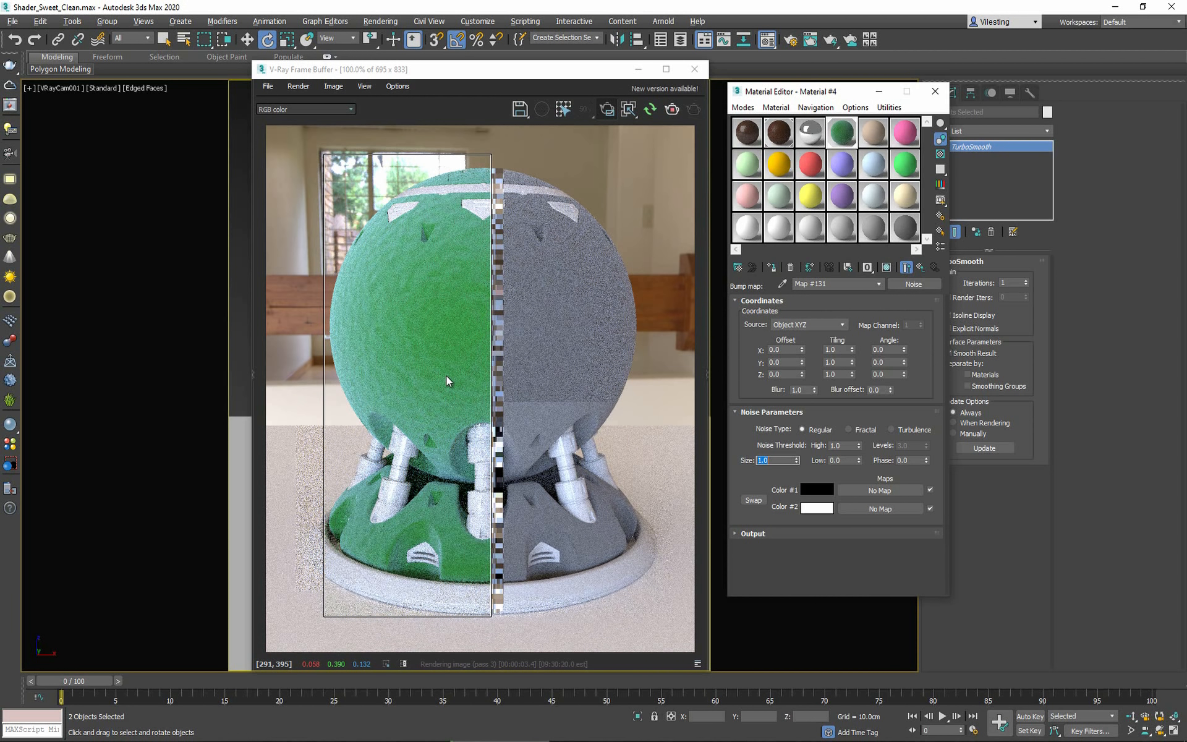
pyautogui.scroll(1, 373, 309)
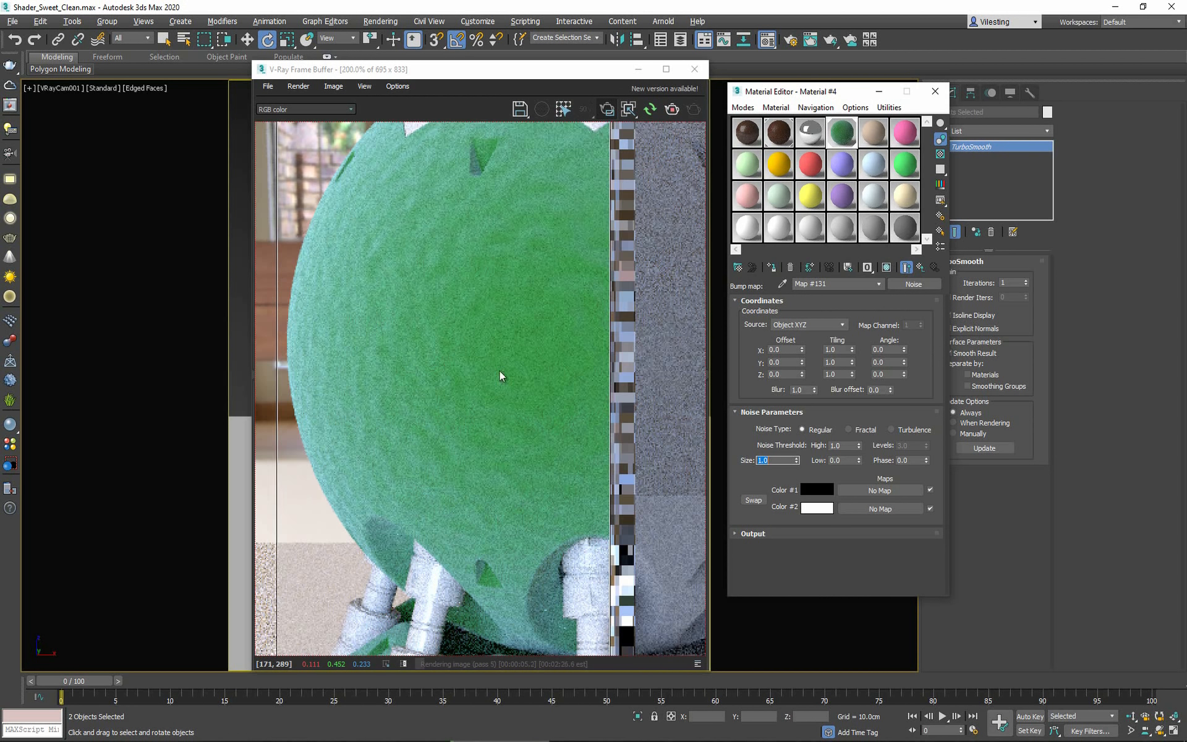
pyautogui.doubleClick(804, 389)
pyautogui.write('0.1')
pyautogui.press('Return')
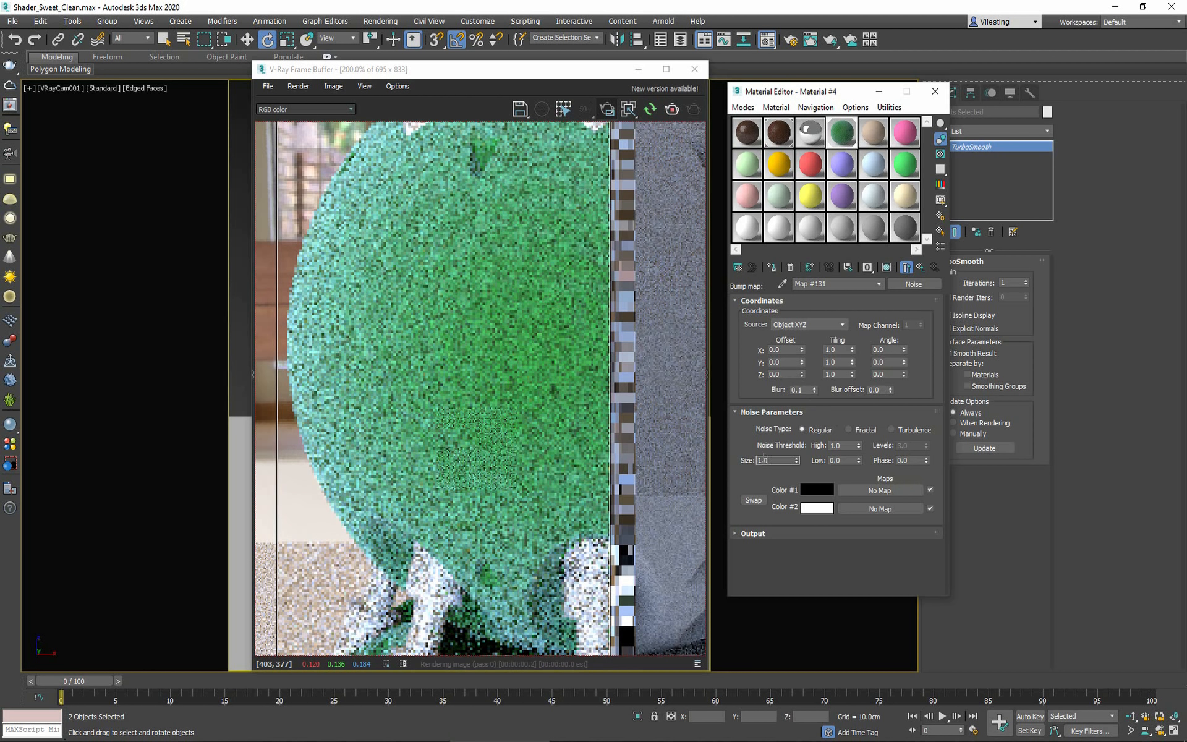
# Reduce the Noise bump map's Size to 0.1 and inspect the bump up close in the render.
pyautogui.doubleClick(758, 460)
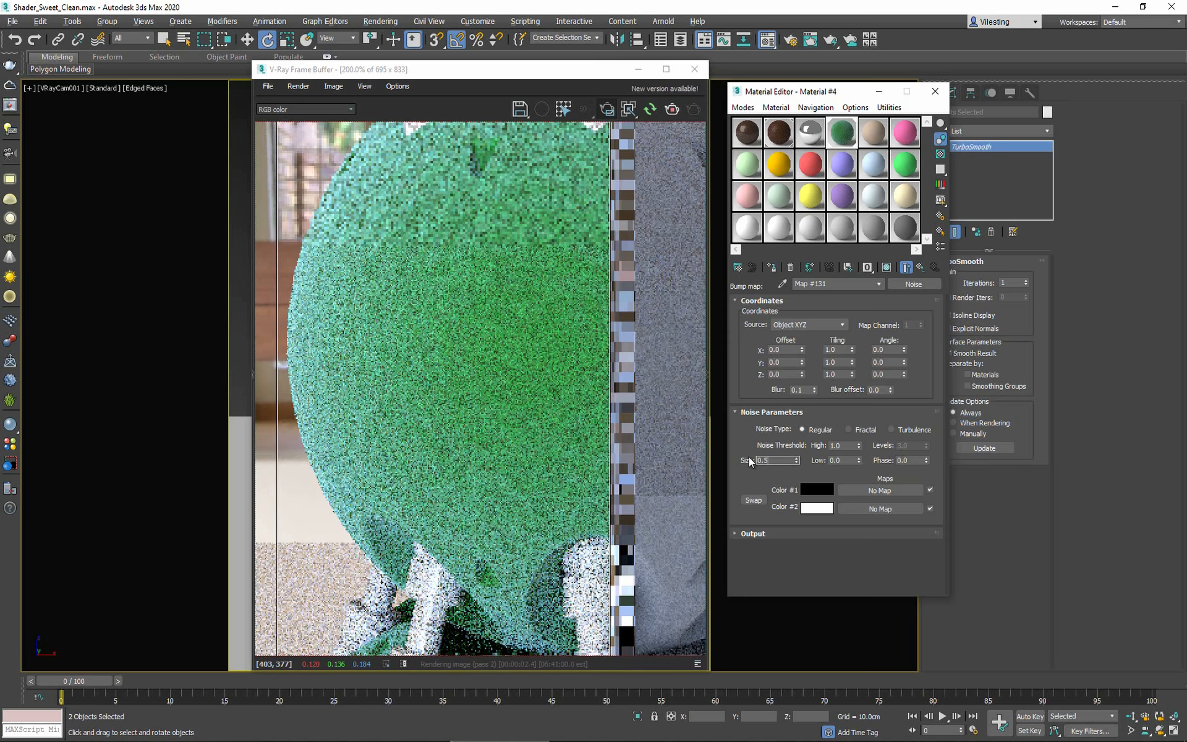
pyautogui.write('0.1')
pyautogui.press('Return')
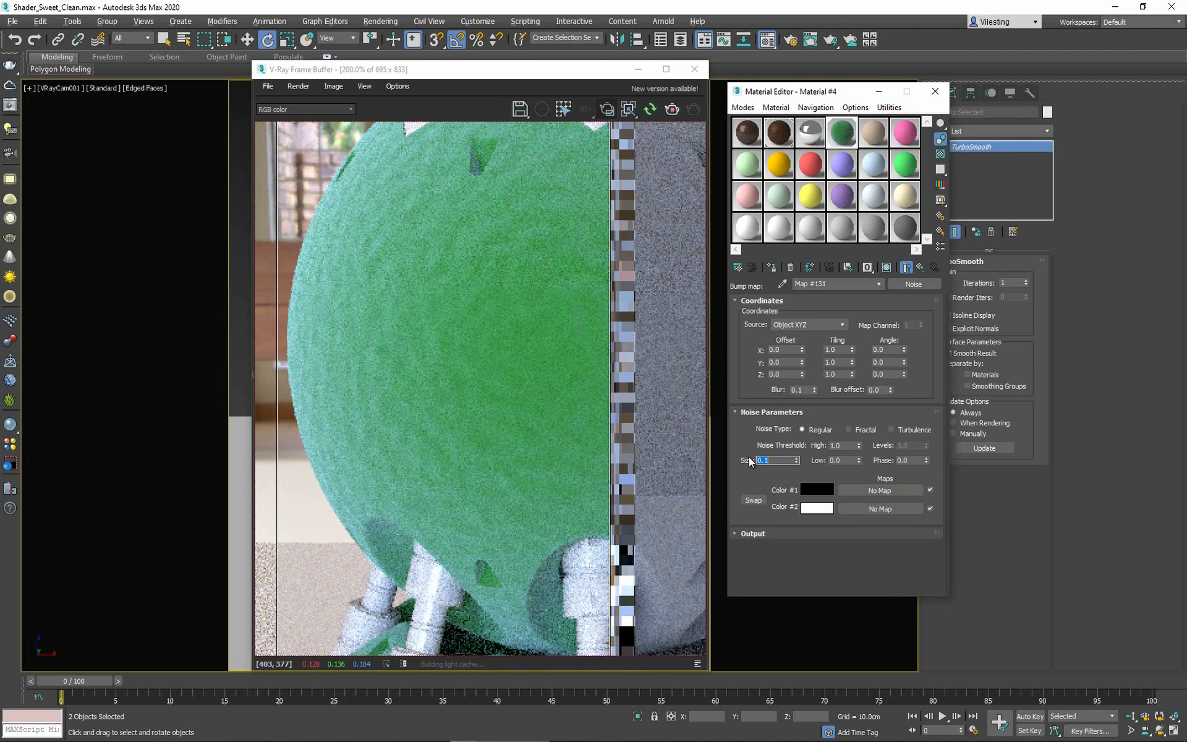
pyautogui.click(398, 360)
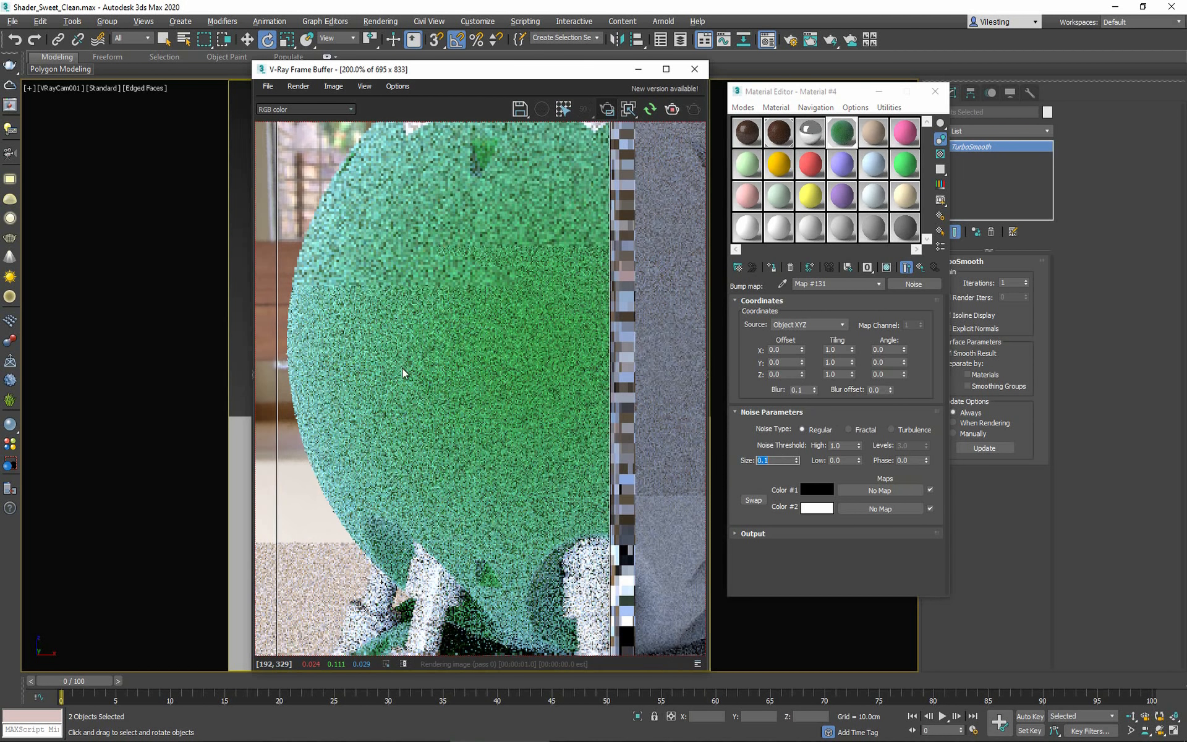
pyautogui.scroll(-3, 406, 389)
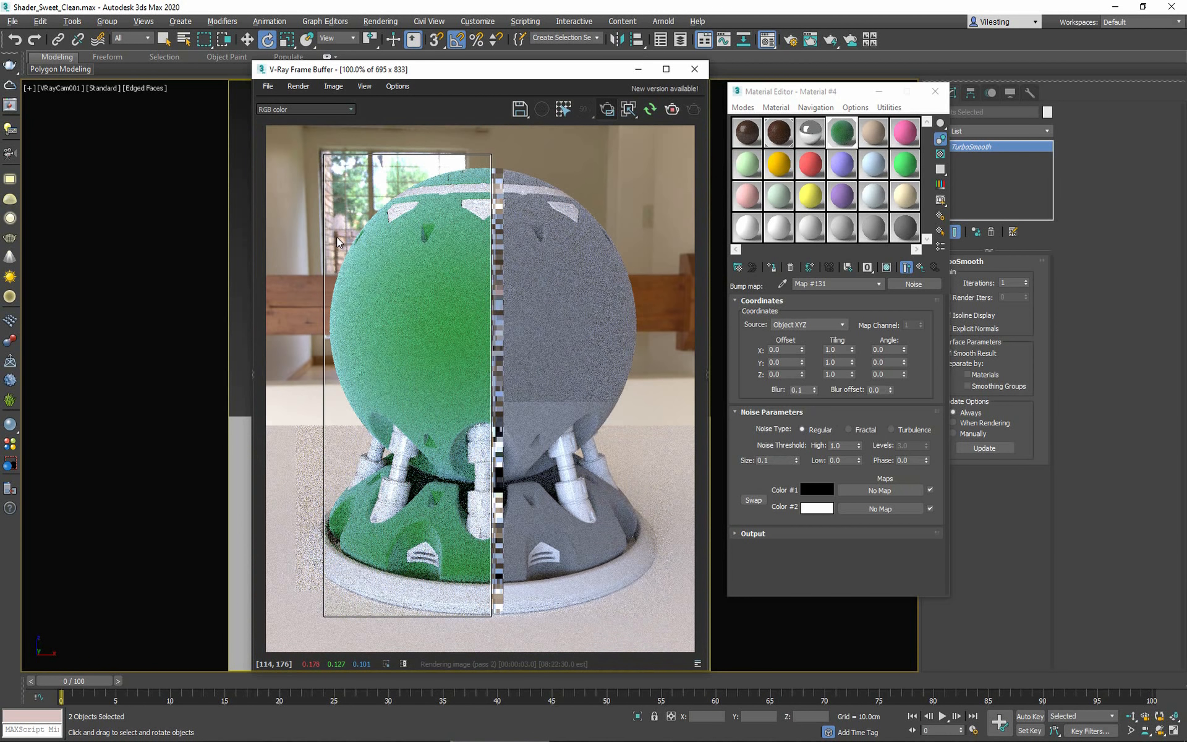
pyautogui.scroll(2, 377, 290)
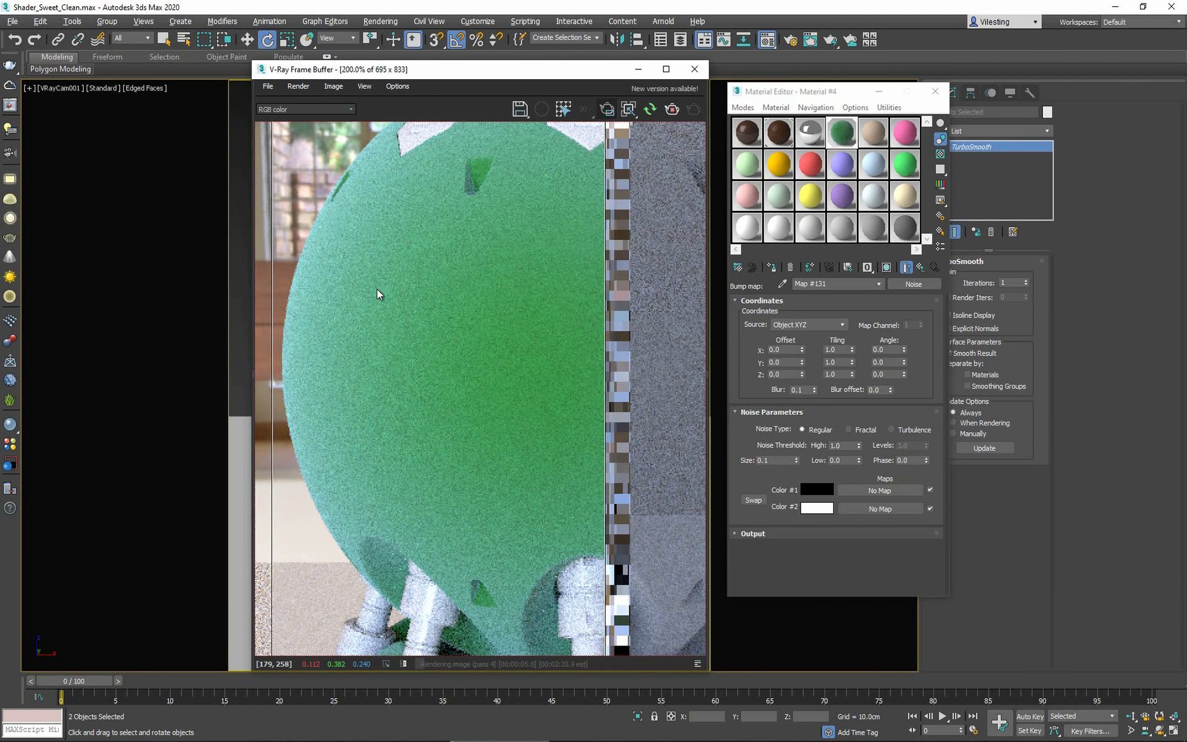
pyautogui.scroll(2, 377, 288)
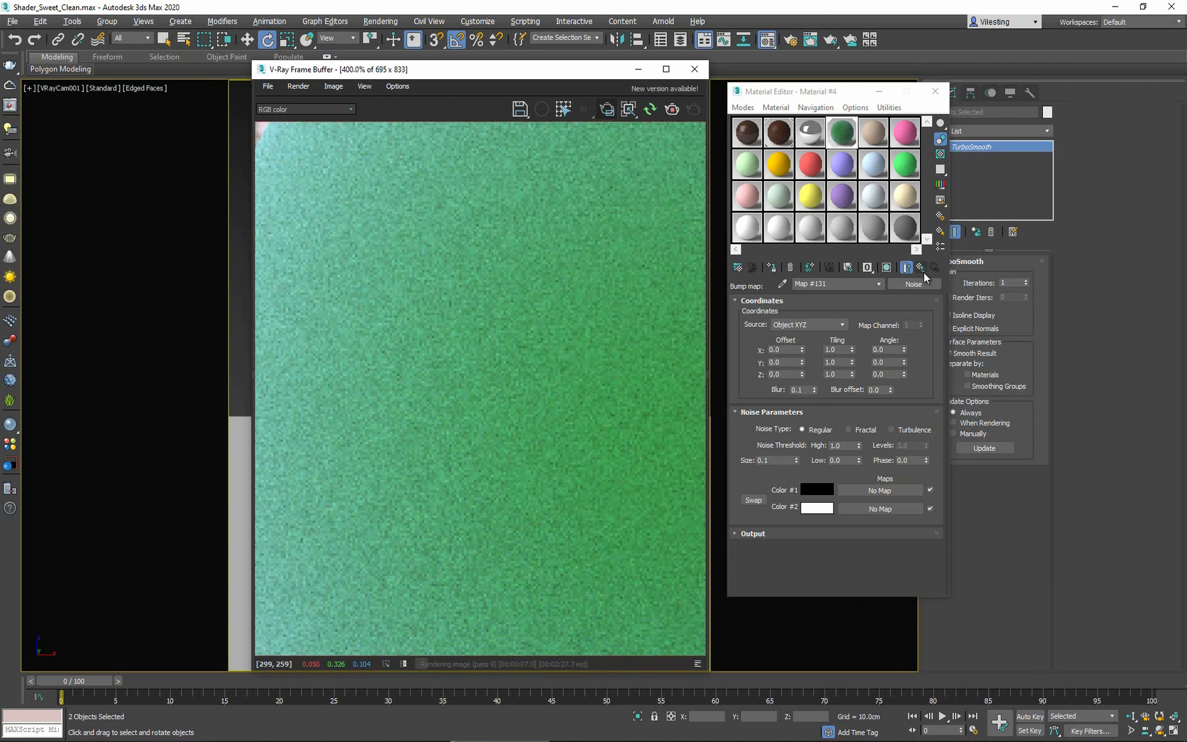
# Return from the Noise map to Material #4's parameters, and render the full frame without the region.
pyautogui.click(887, 267)
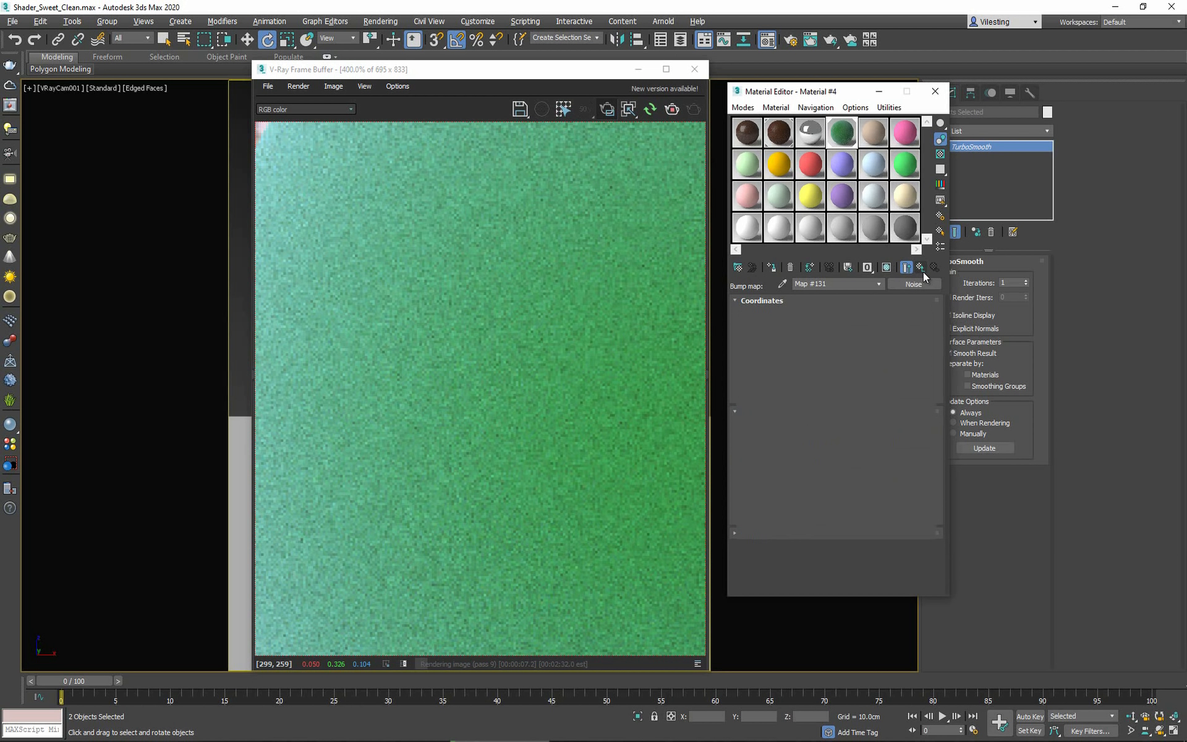
pyautogui.click(921, 268)
pyautogui.scroll(-2, 445, 384)
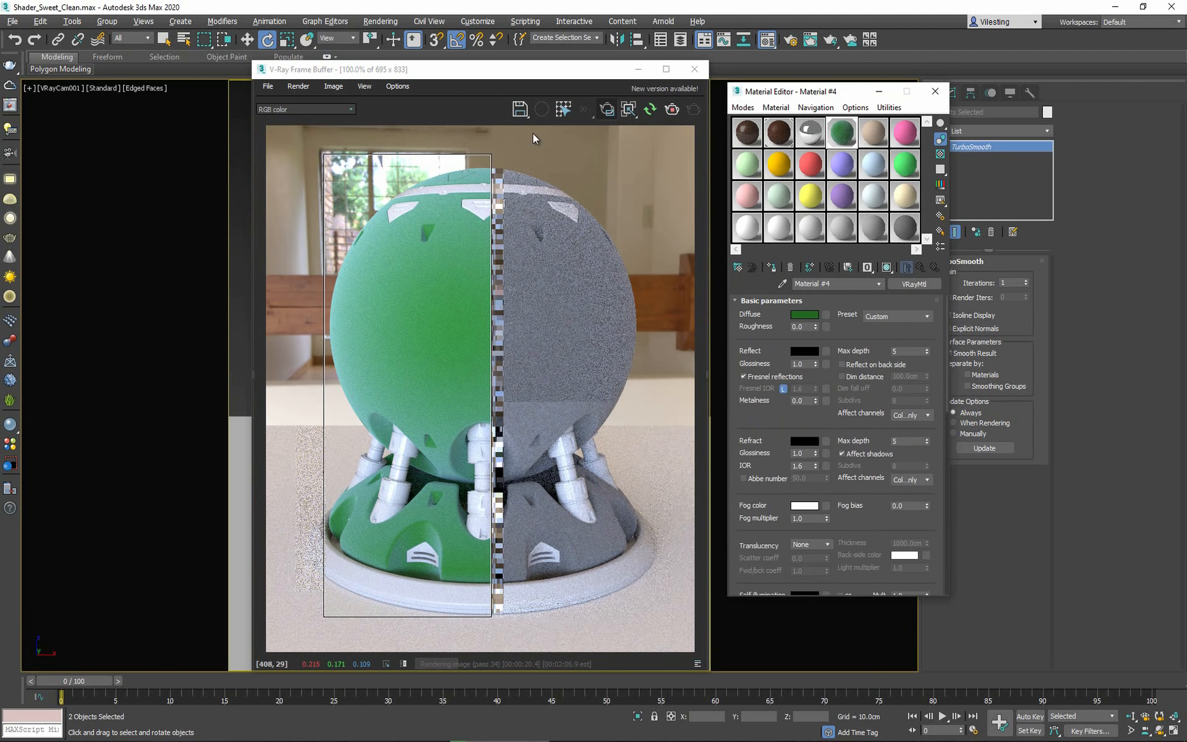
pyautogui.click(613, 108)
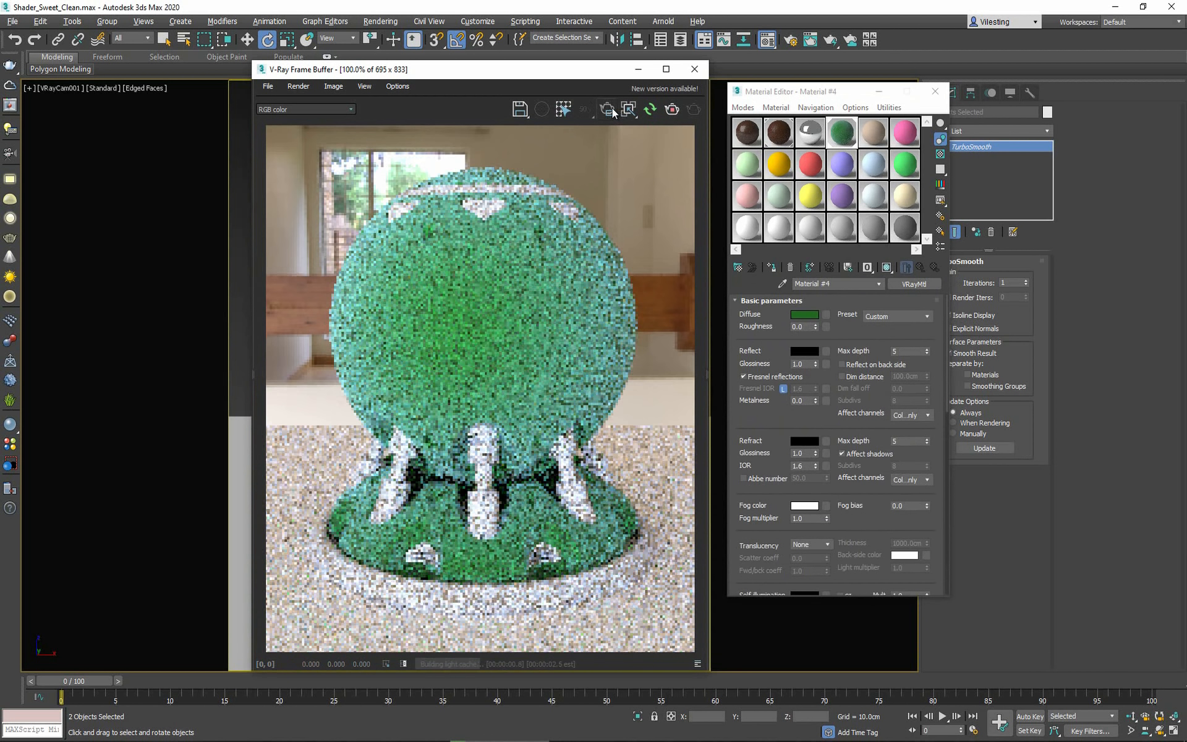
pyautogui.moveTo(475, 69); pyautogui.dragTo(449, 50)
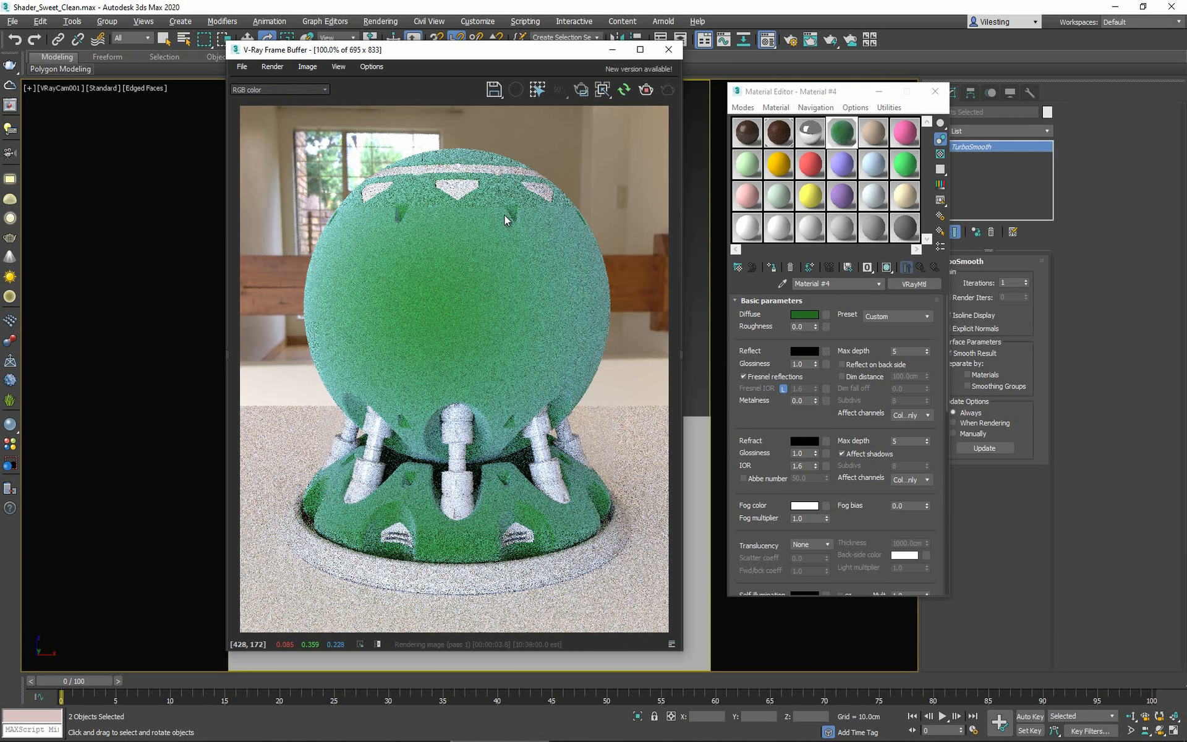
# Turn the render region back on and draw it across the full width of the ball's upper half.
pyautogui.click(602, 90)
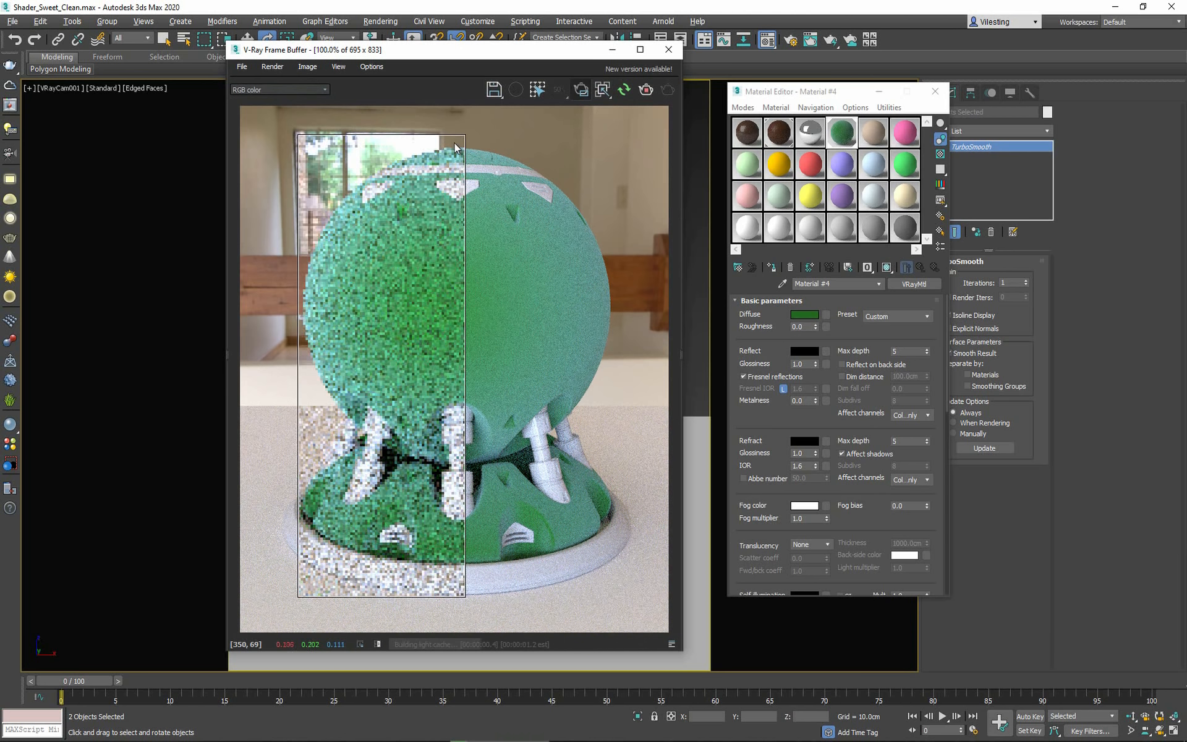
pyautogui.moveTo(297, 133); pyautogui.dragTo(358, 230)
pyautogui.moveTo(285, 118)
pyautogui.mouseDown()
pyautogui.moveTo(433, 250)
pyautogui.moveTo(572, 314)
pyautogui.moveTo(620, 304)
pyautogui.mouseUp()
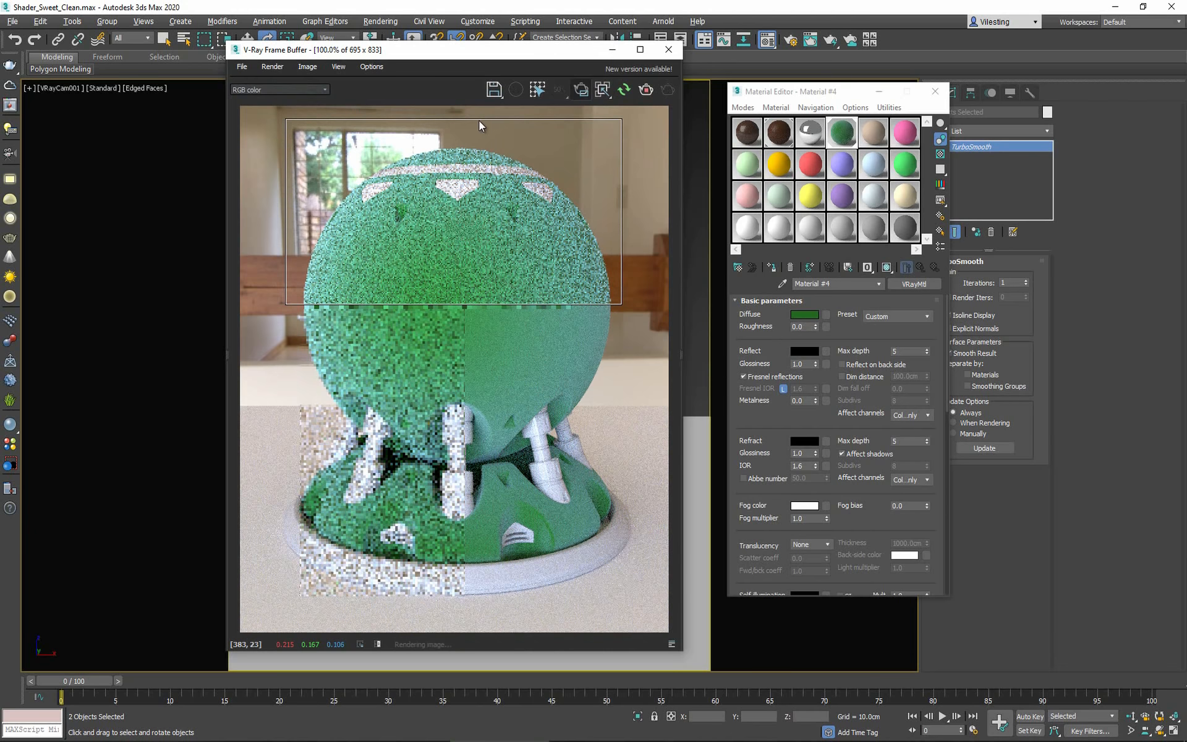
# Preview the Isolate Selected debug shading on the ball, first in the render region and again with the region turned off.
pyautogui.click(604, 91)
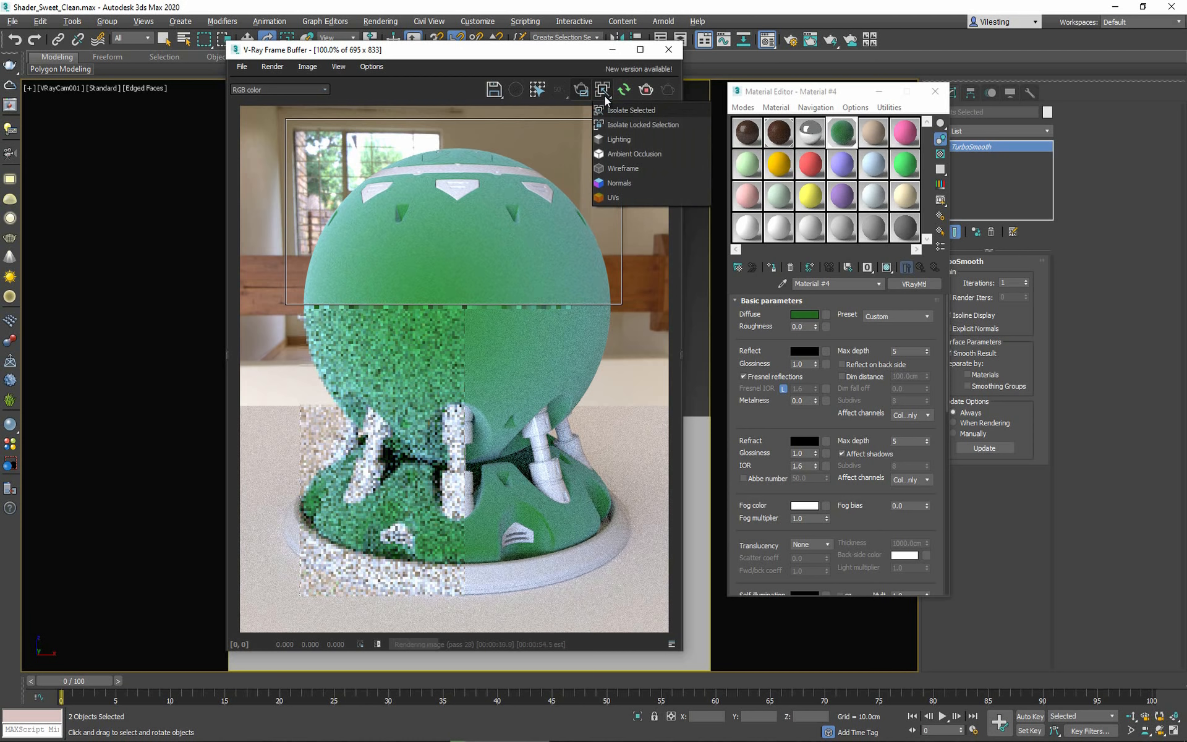
pyautogui.click(604, 97)
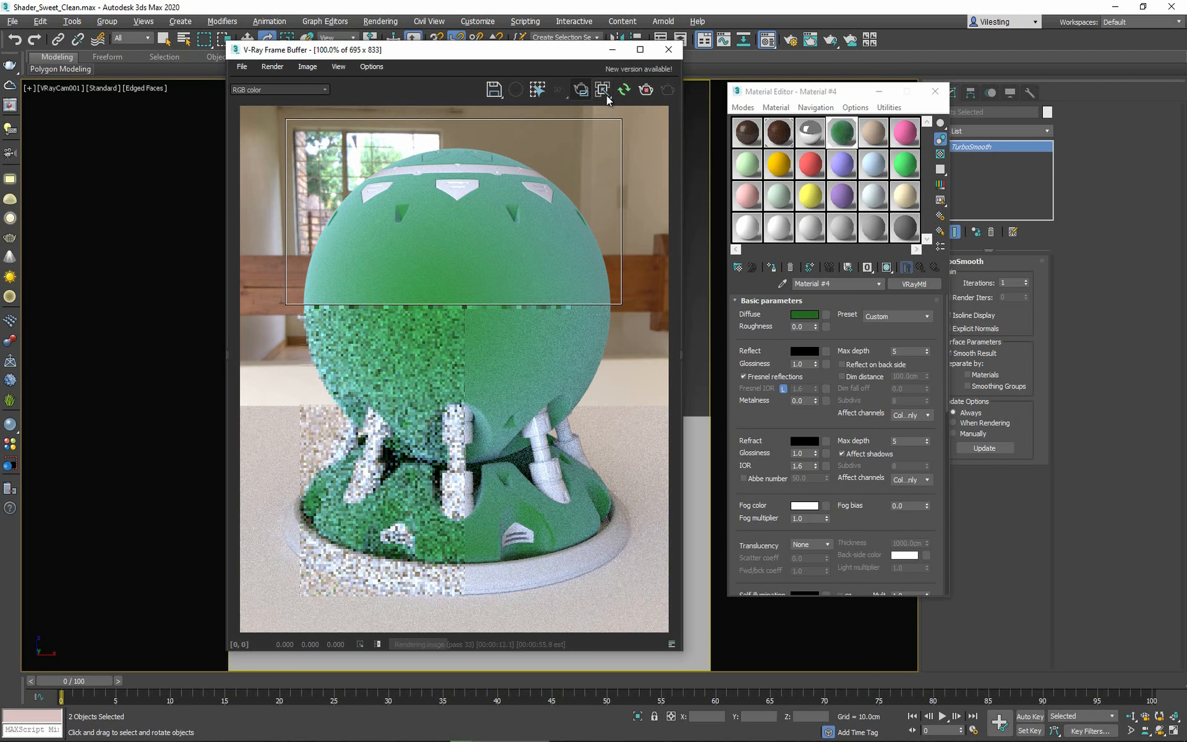
pyautogui.click(605, 91)
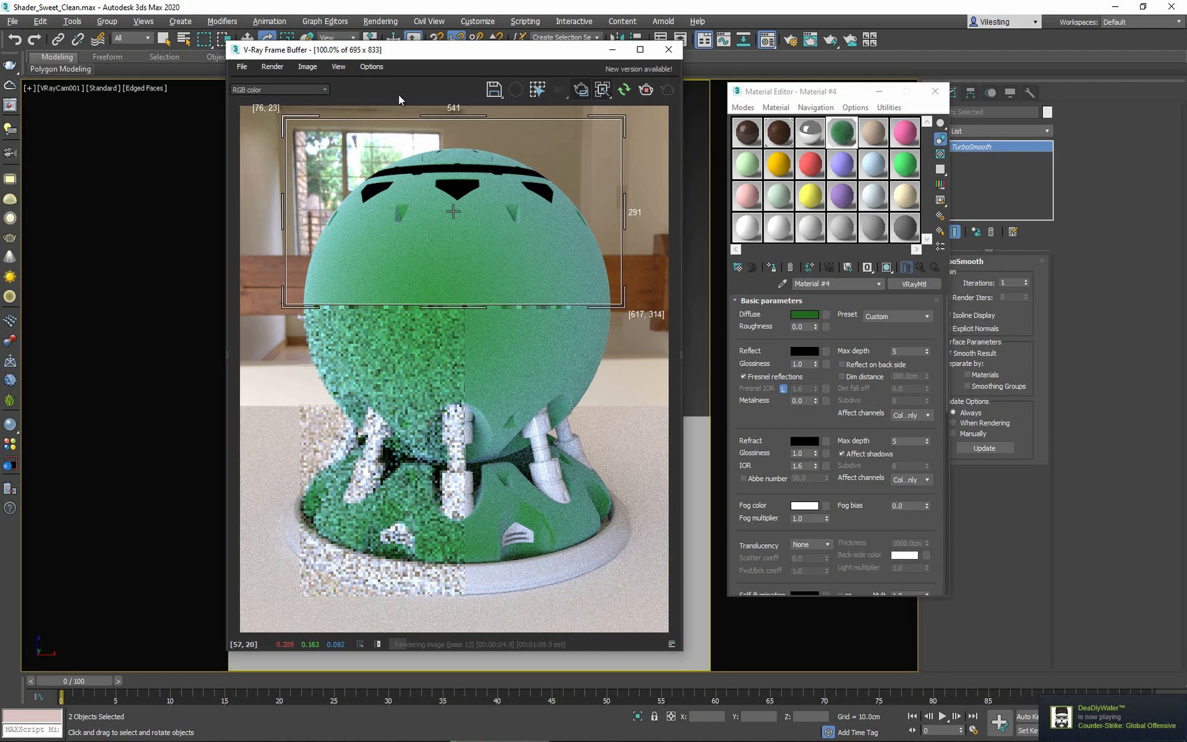
pyautogui.click(582, 90)
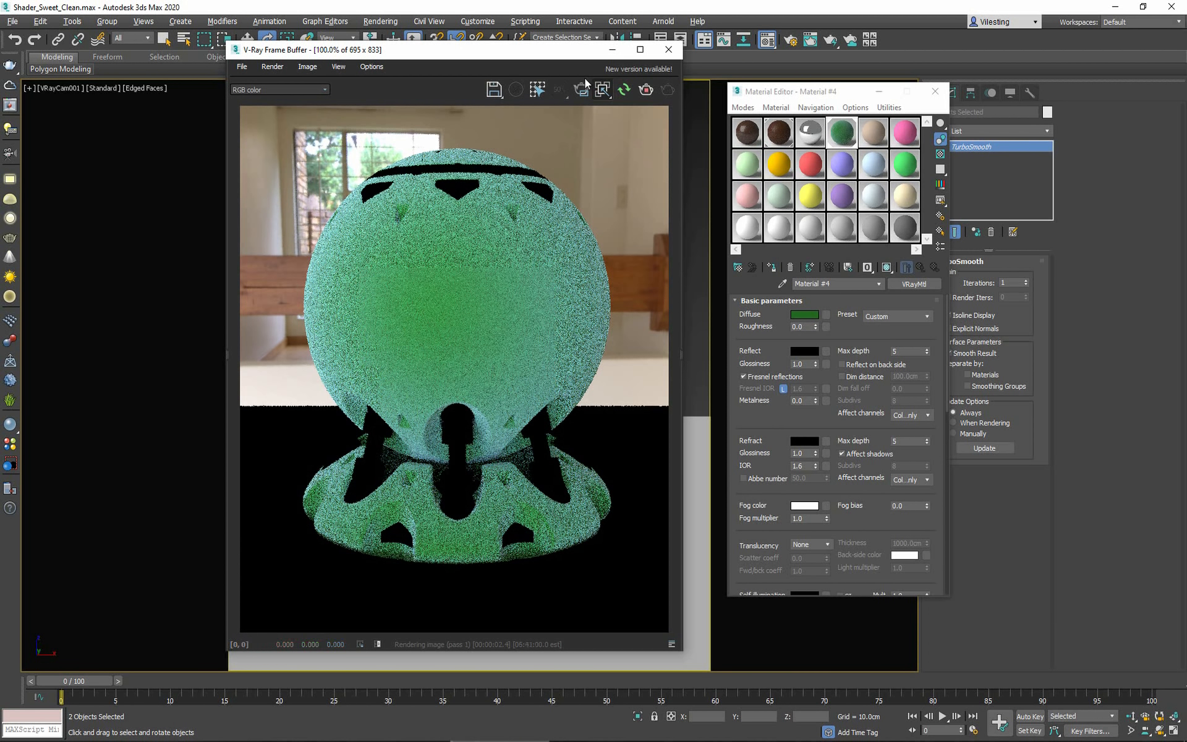
pyautogui.click(601, 90)
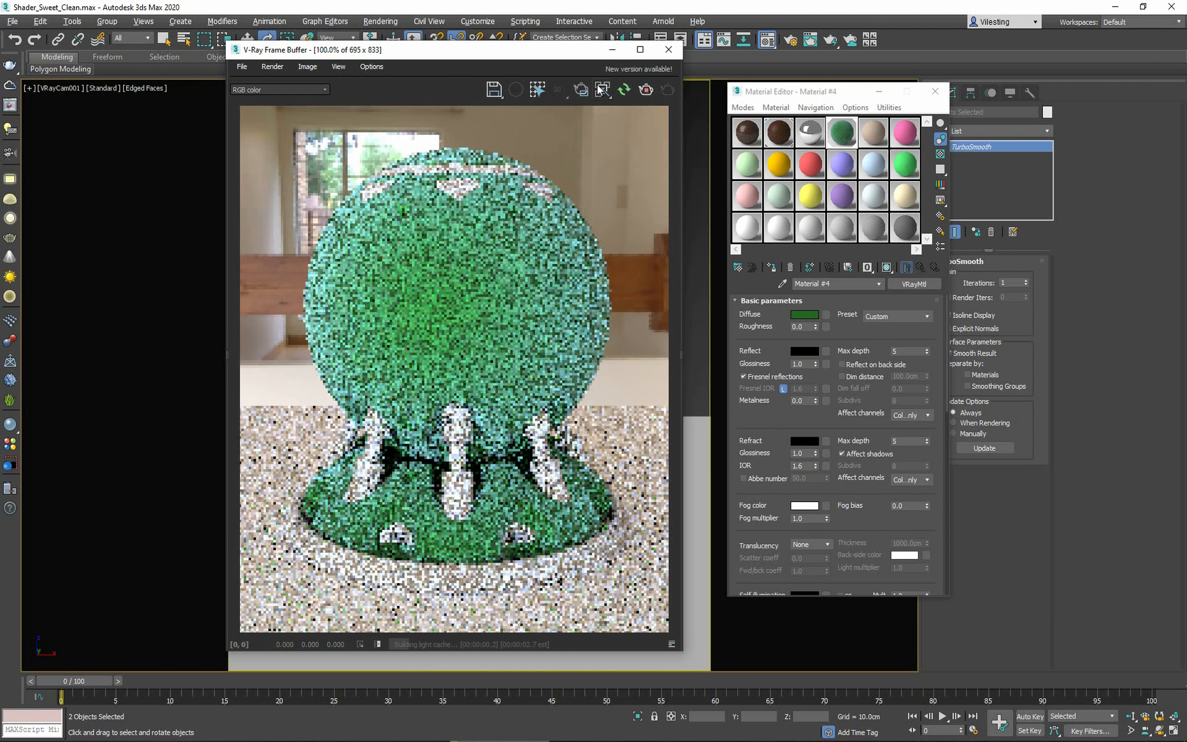
# Preview the shader ball with the Lighting debug shading mode, followed by Ambient Occlusion.
pyautogui.click(601, 90)
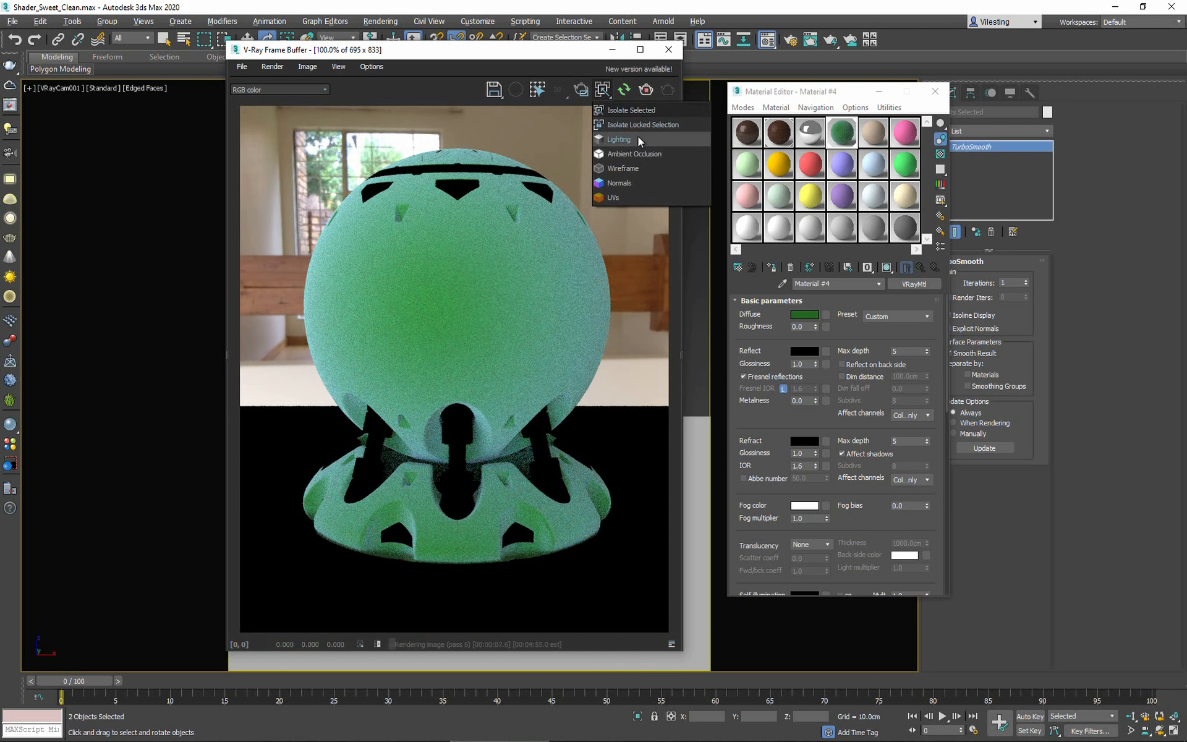
pyautogui.click(638, 138)
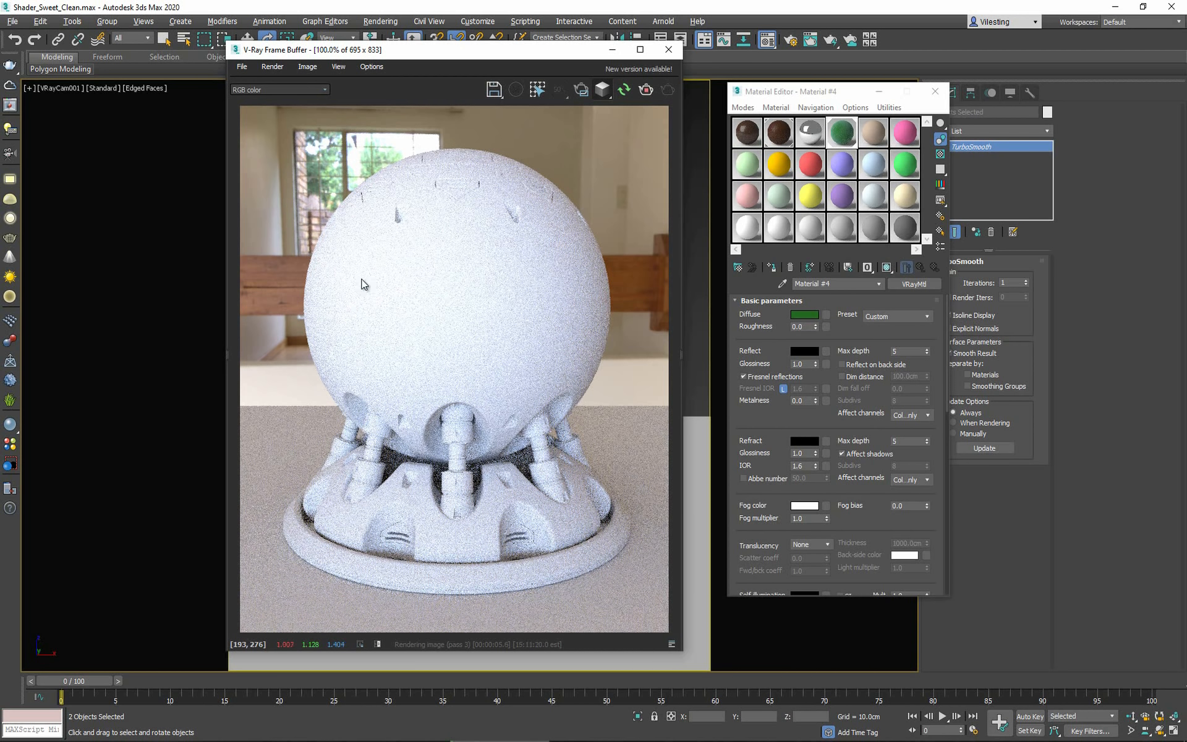
pyautogui.click(606, 88)
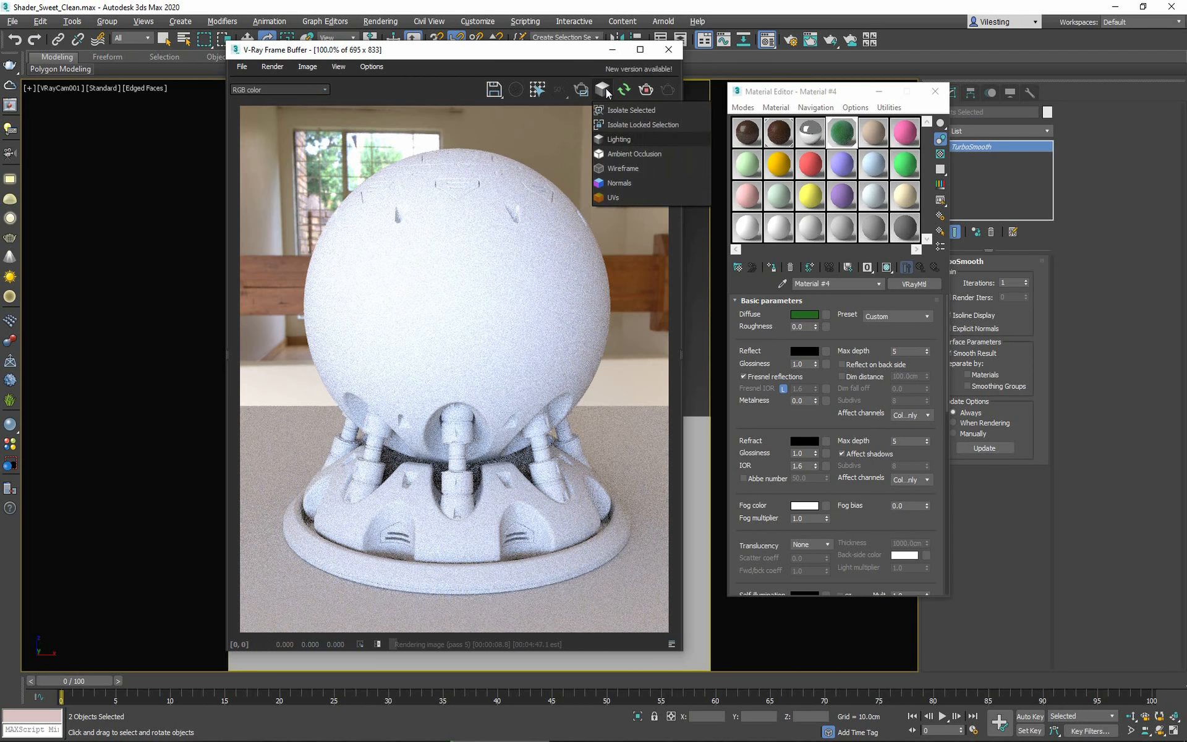
pyautogui.click(637, 154)
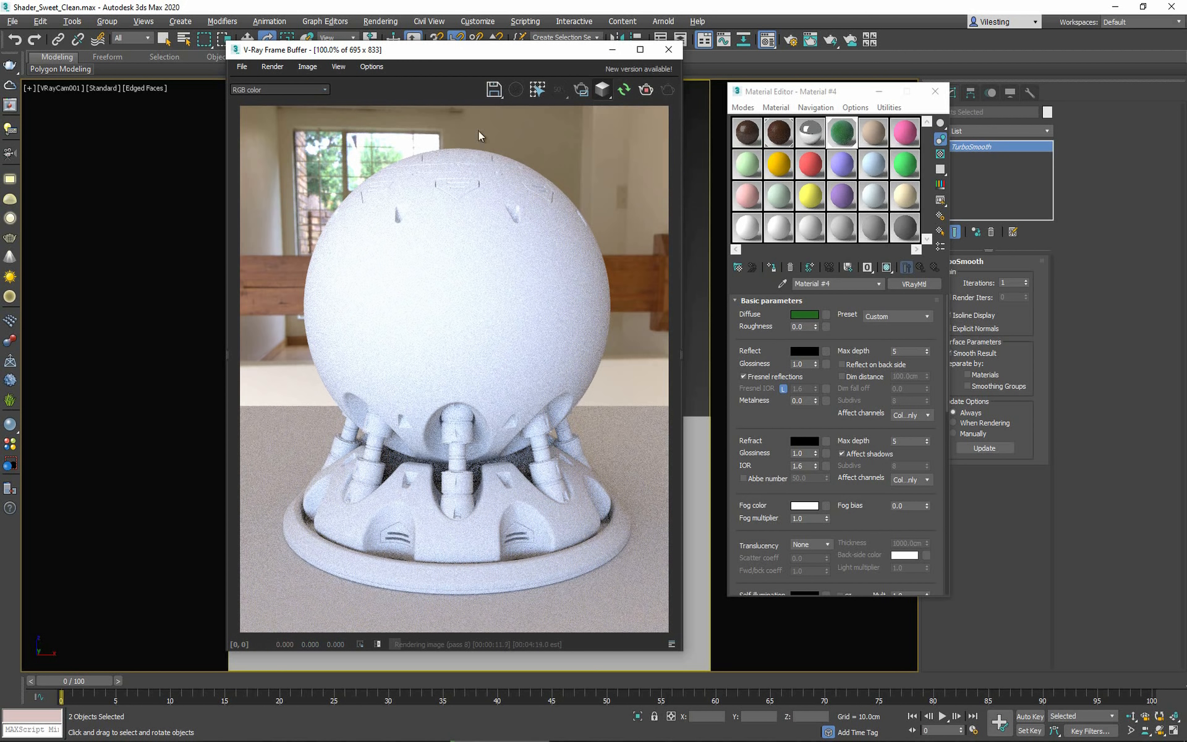
# Draw a render region around the shader ball's base and switch the debug shading to Wireframe.
pyautogui.click(583, 92)
pyautogui.moveTo(448, 397); pyautogui.dragTo(619, 585)
pyautogui.click(583, 91)
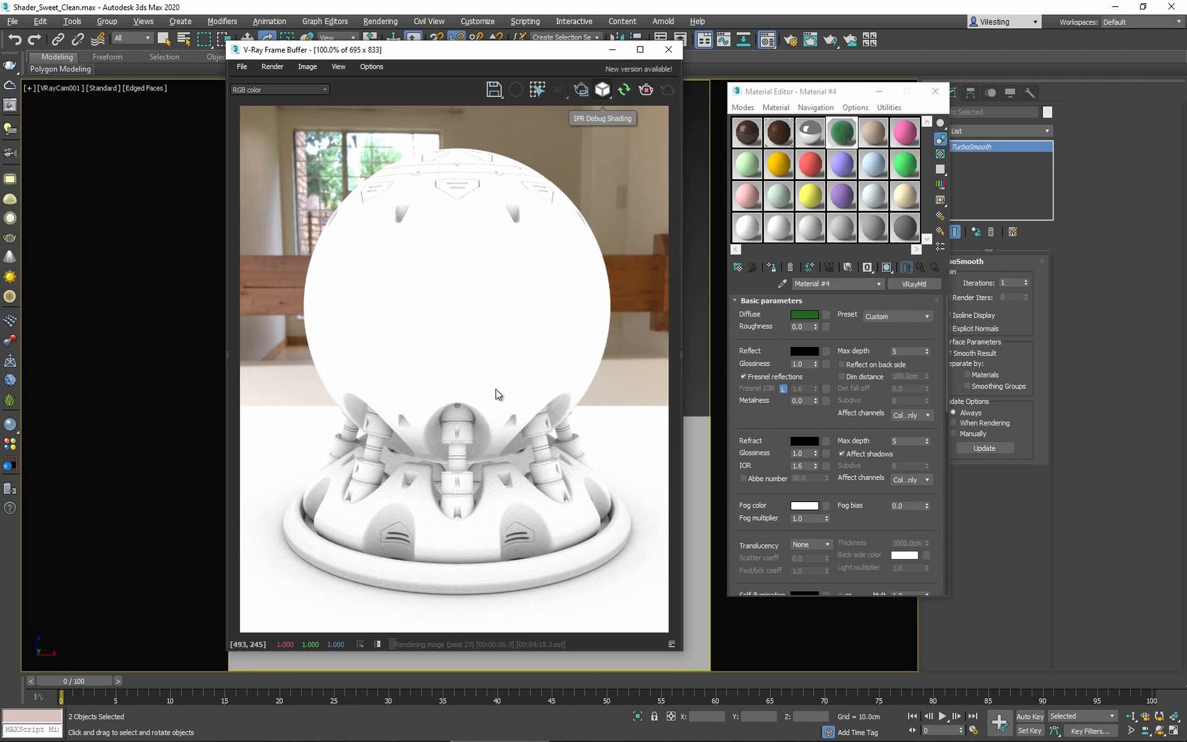
pyautogui.click(582, 91)
pyautogui.moveTo(296, 368); pyautogui.dragTo(624, 587)
pyautogui.click(600, 91)
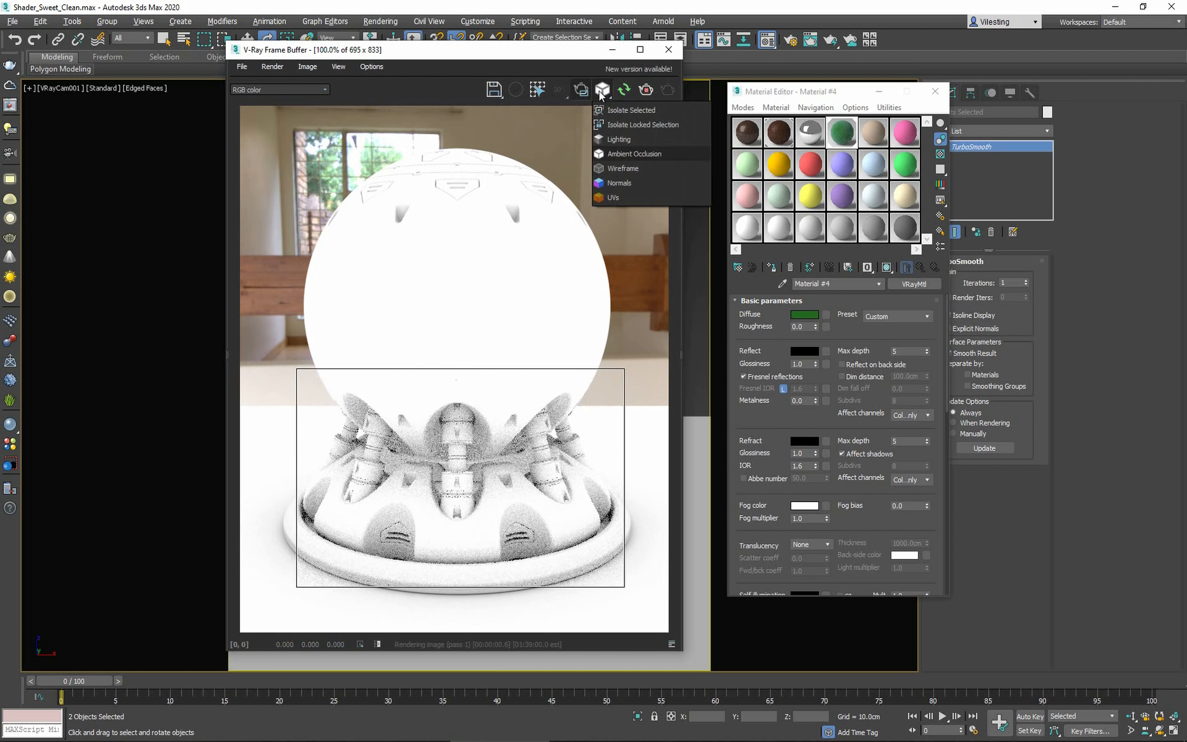
pyautogui.click(650, 172)
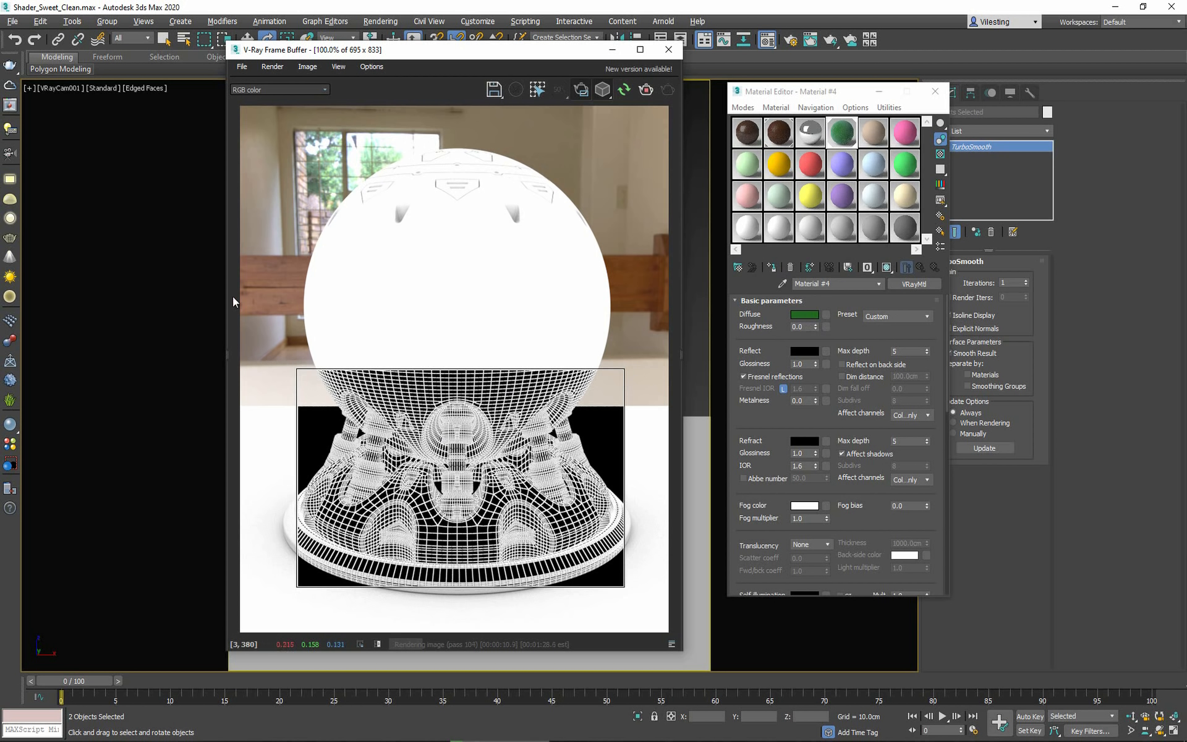
# Preview the Normals and UVs debug shading over the full frame, and return to regular shading.
pyautogui.click(603, 88)
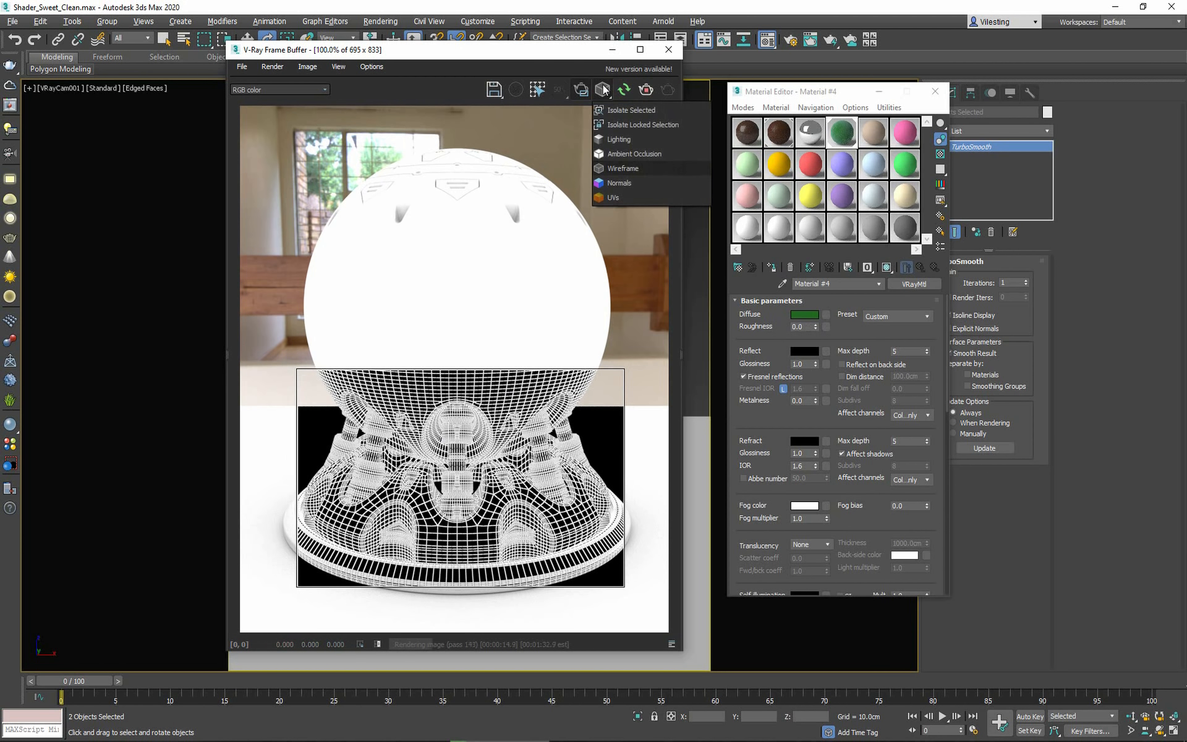
pyautogui.click(619, 183)
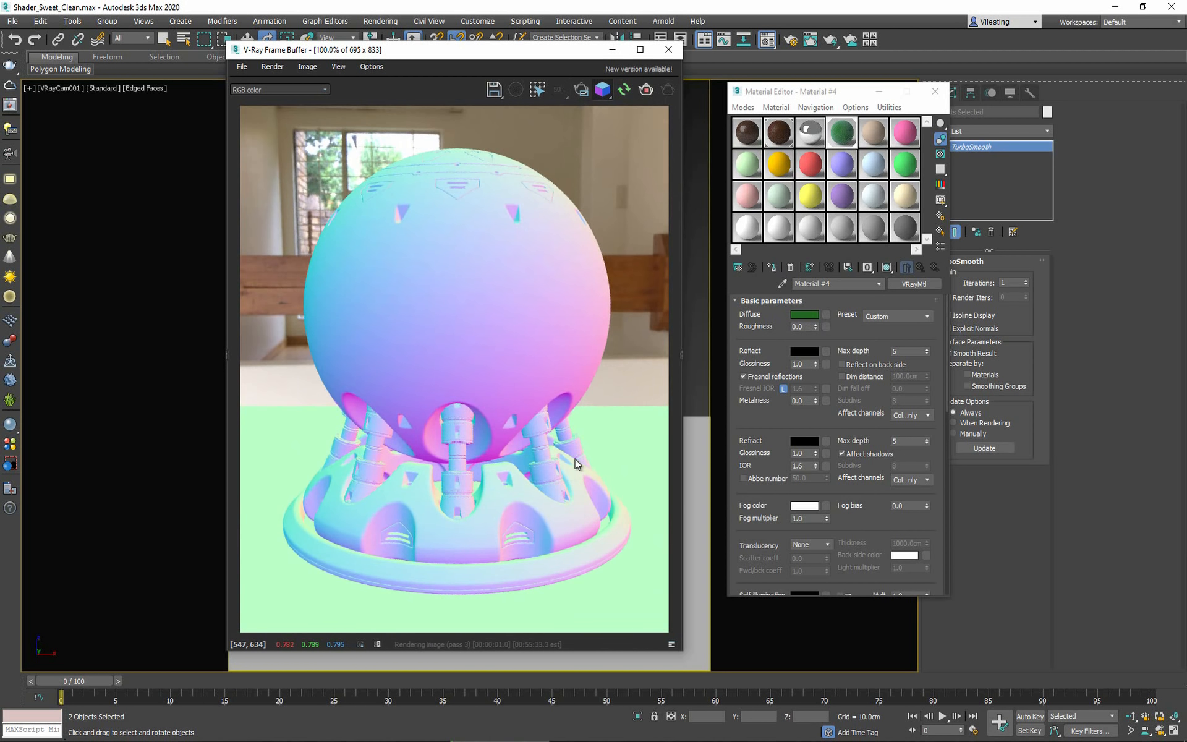
pyautogui.click(607, 91)
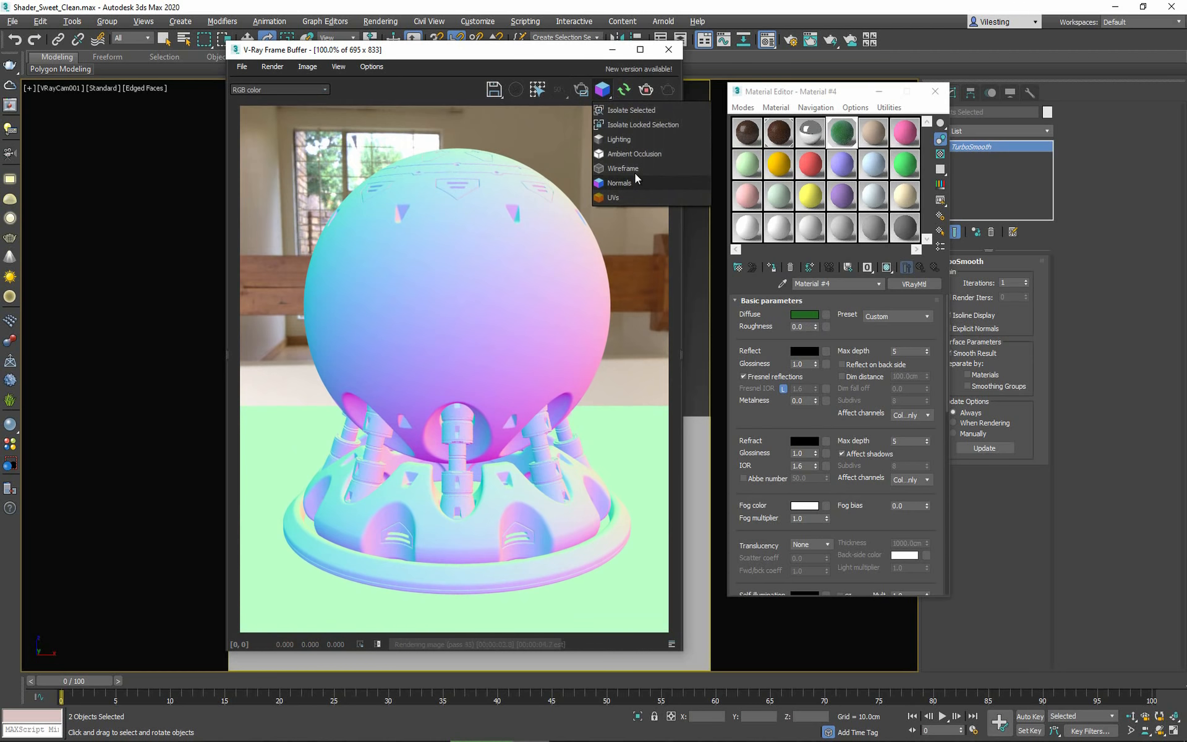
pyautogui.click(636, 193)
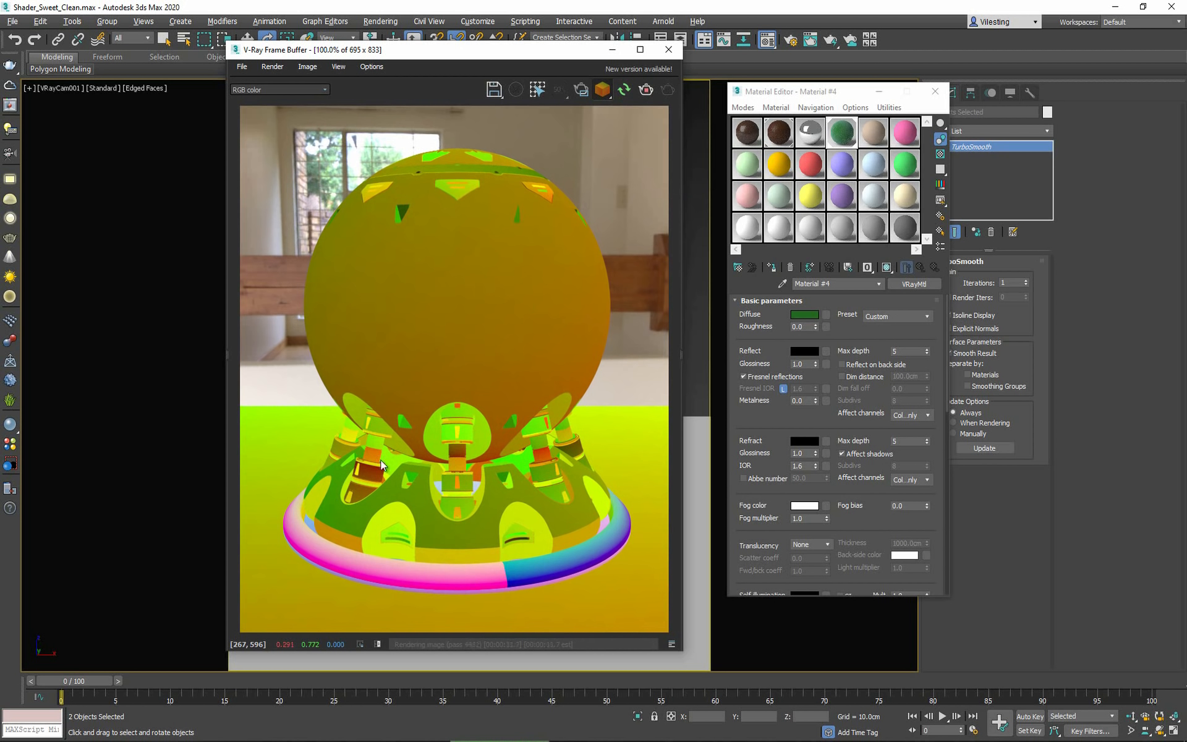
pyautogui.click(600, 91)
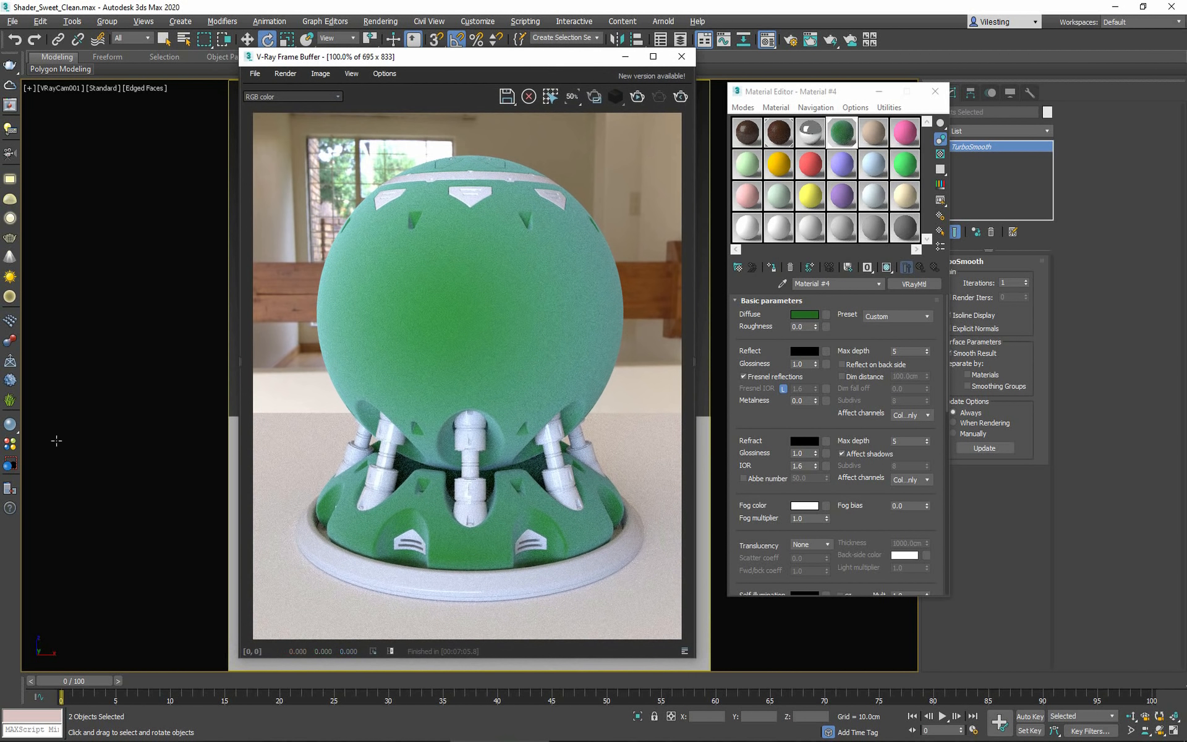
# Open the V-Ray Asset Browser and look through the Bricks category of the material library.
pyautogui.click(10, 445)
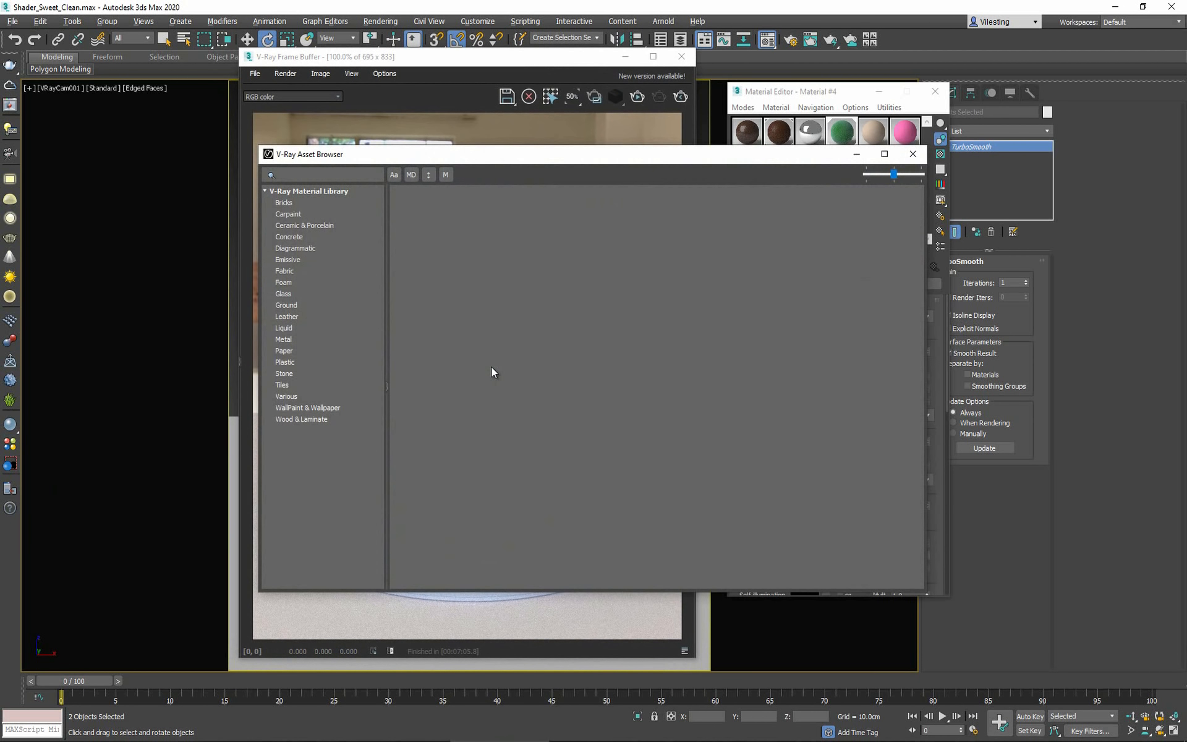
pyautogui.moveTo(487, 160); pyautogui.dragTo(350, 106)
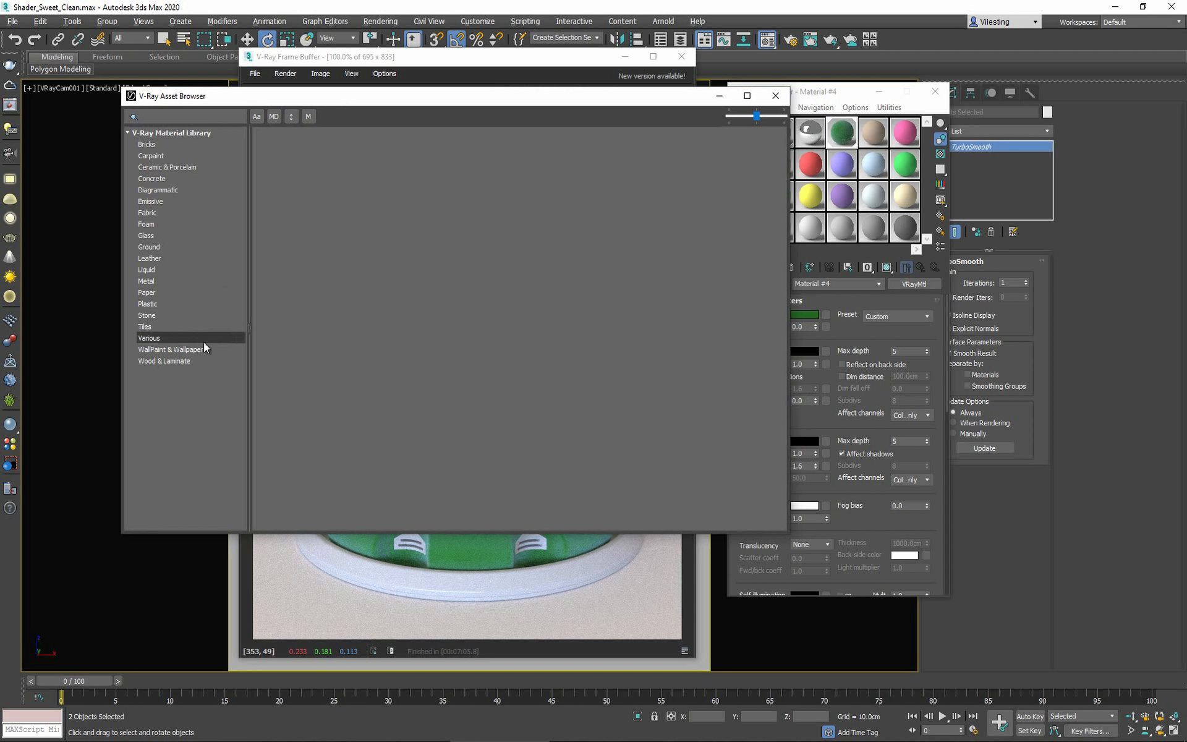
pyautogui.click(163, 145)
pyautogui.scroll(-5, 459, 212)
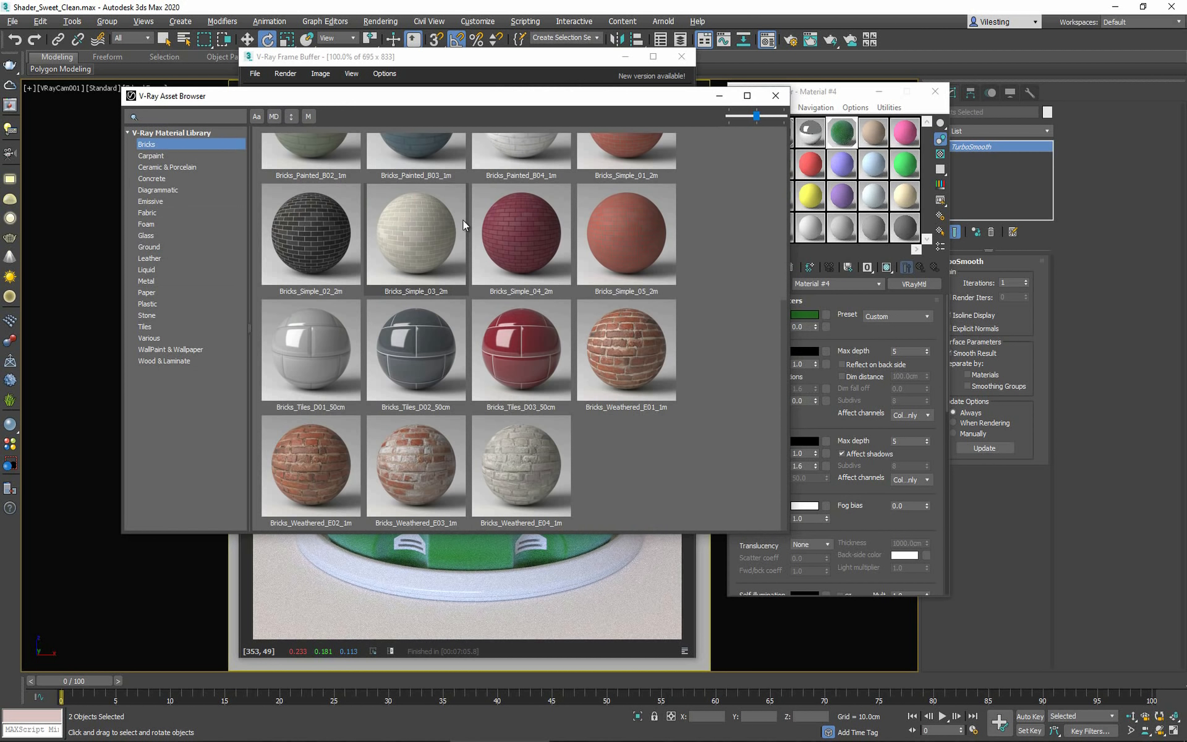
pyautogui.scroll(5, 523, 414)
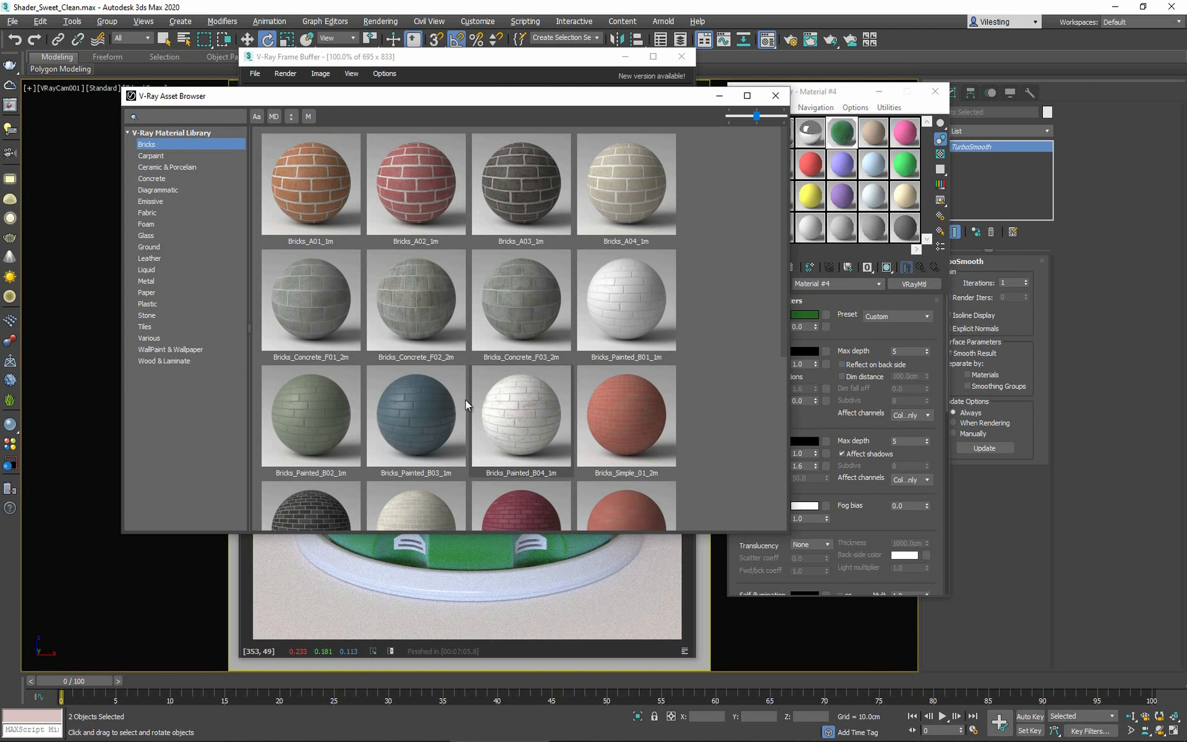
pyautogui.moveTo(533, 101); pyautogui.dragTo(434, 78)
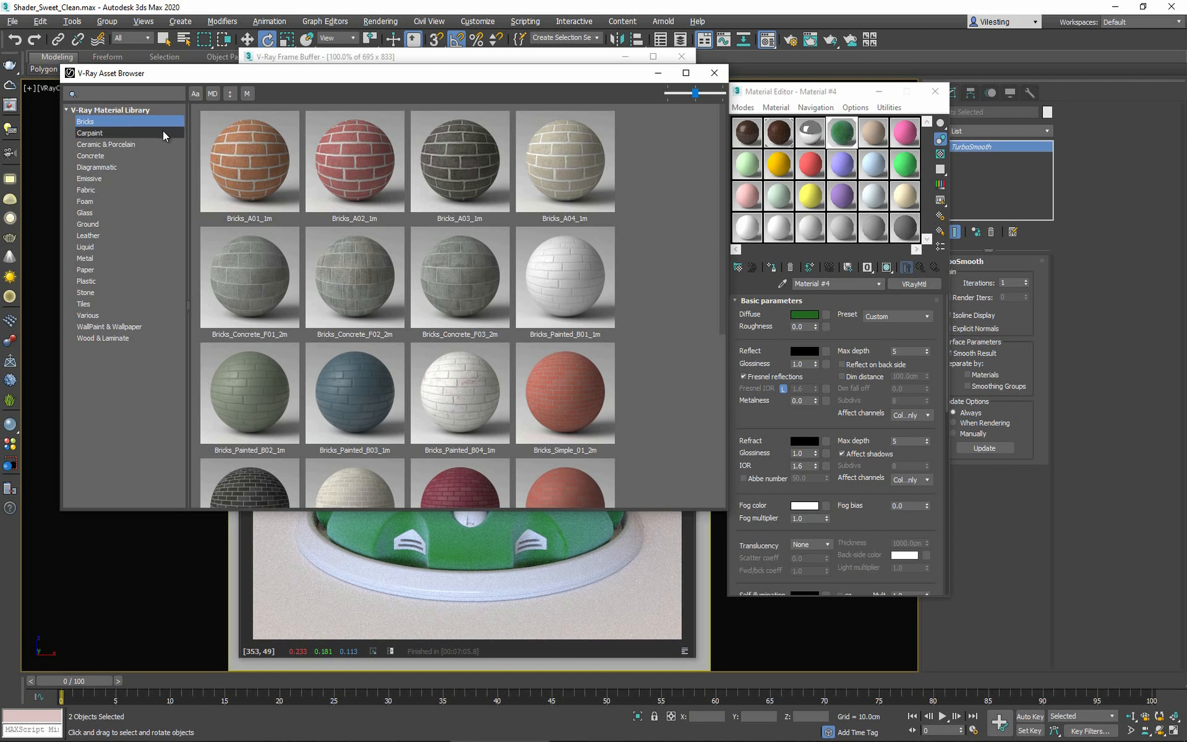
# Arrange the frame buffer and the asset browser side by side, and start interactive rendering.
pyautogui.moveTo(329, 74); pyautogui.dragTo(641, 233)
pyautogui.moveTo(418, 64); pyautogui.dragTo(62, 171)
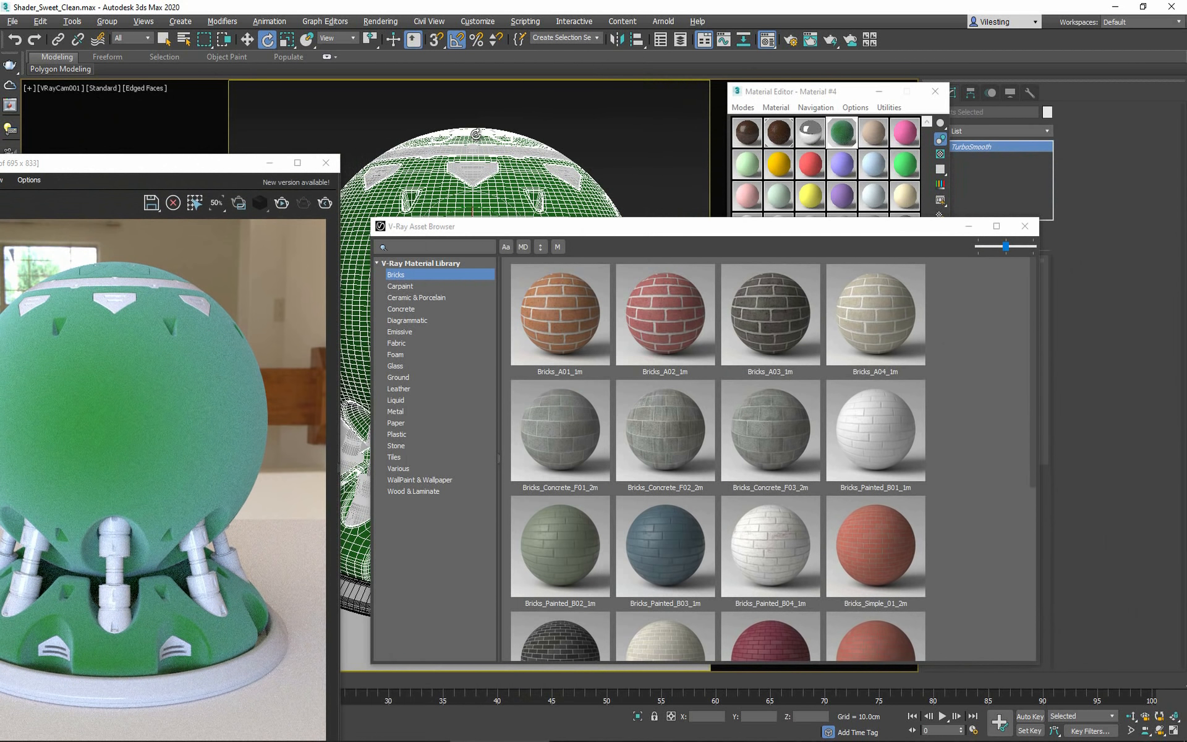
pyautogui.click(482, 146)
pyautogui.doubleClick(509, 186)
pyautogui.moveTo(548, 227); pyautogui.dragTo(635, 144)
pyautogui.moveTo(166, 161); pyautogui.dragTo(308, 56)
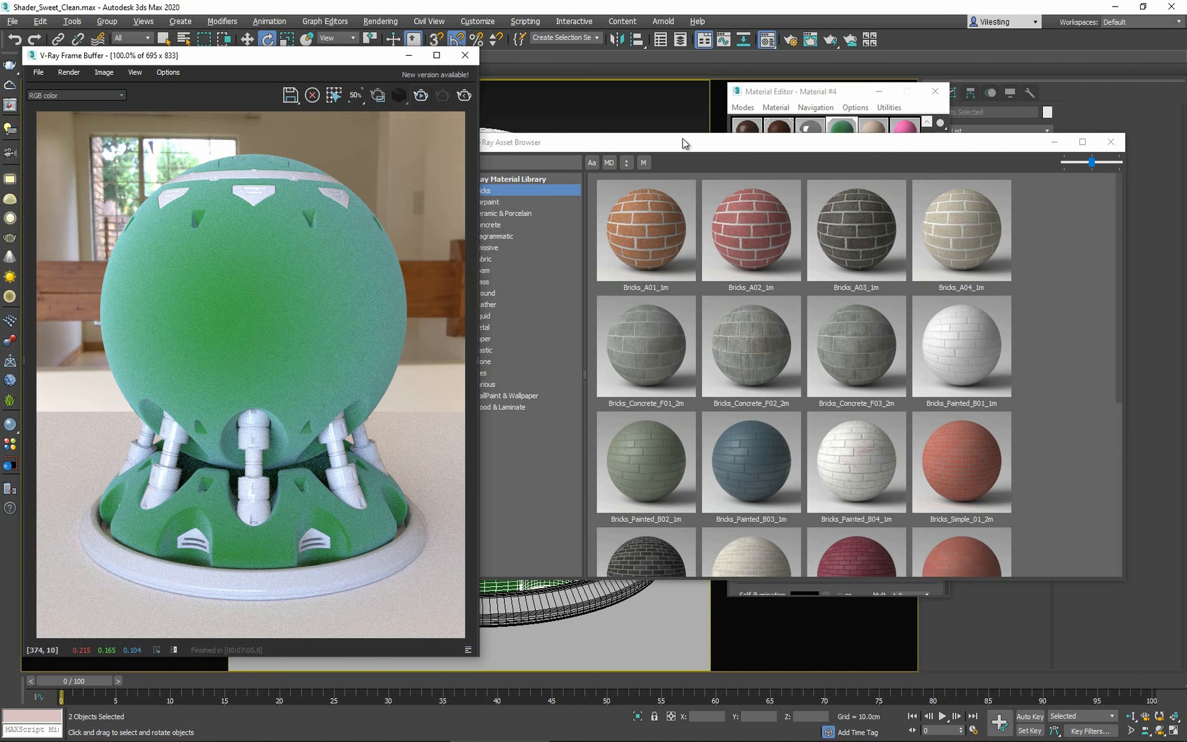
pyautogui.moveTo(683, 135); pyautogui.dragTo(691, 105)
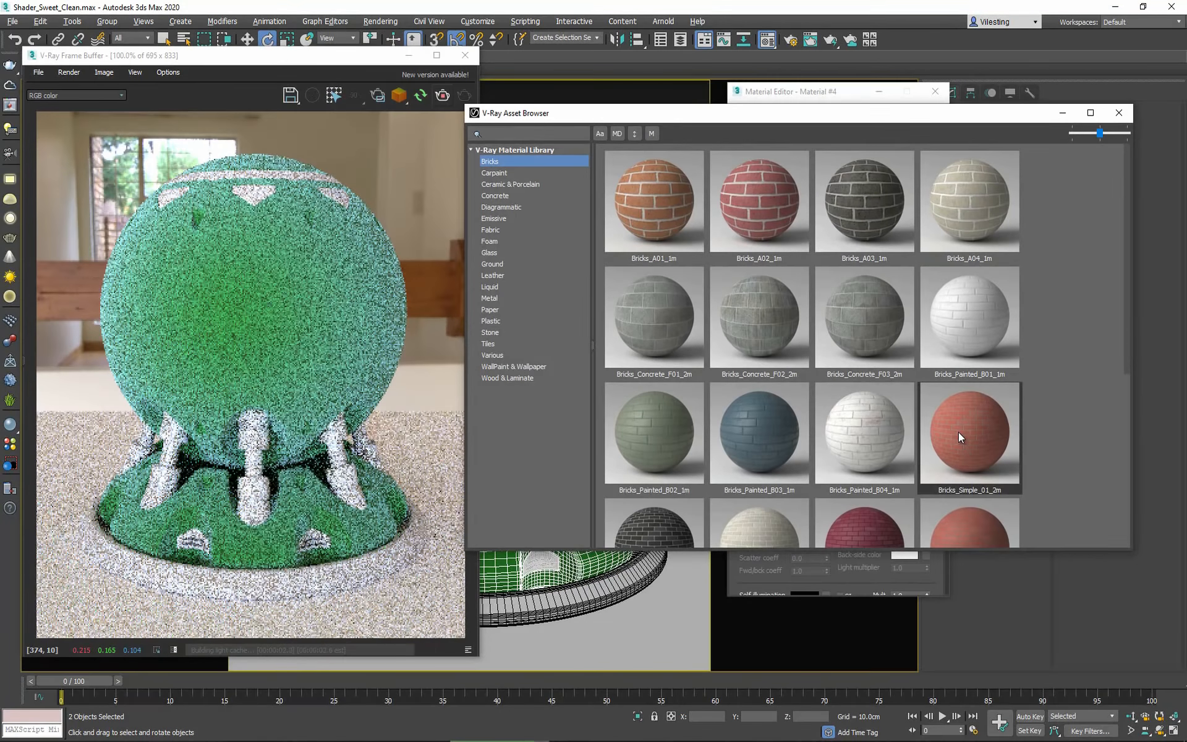
# Apply the Bricks_Simple_01_2m library material to the selected shader ball objects.
pyautogui.rightClick(959, 431)
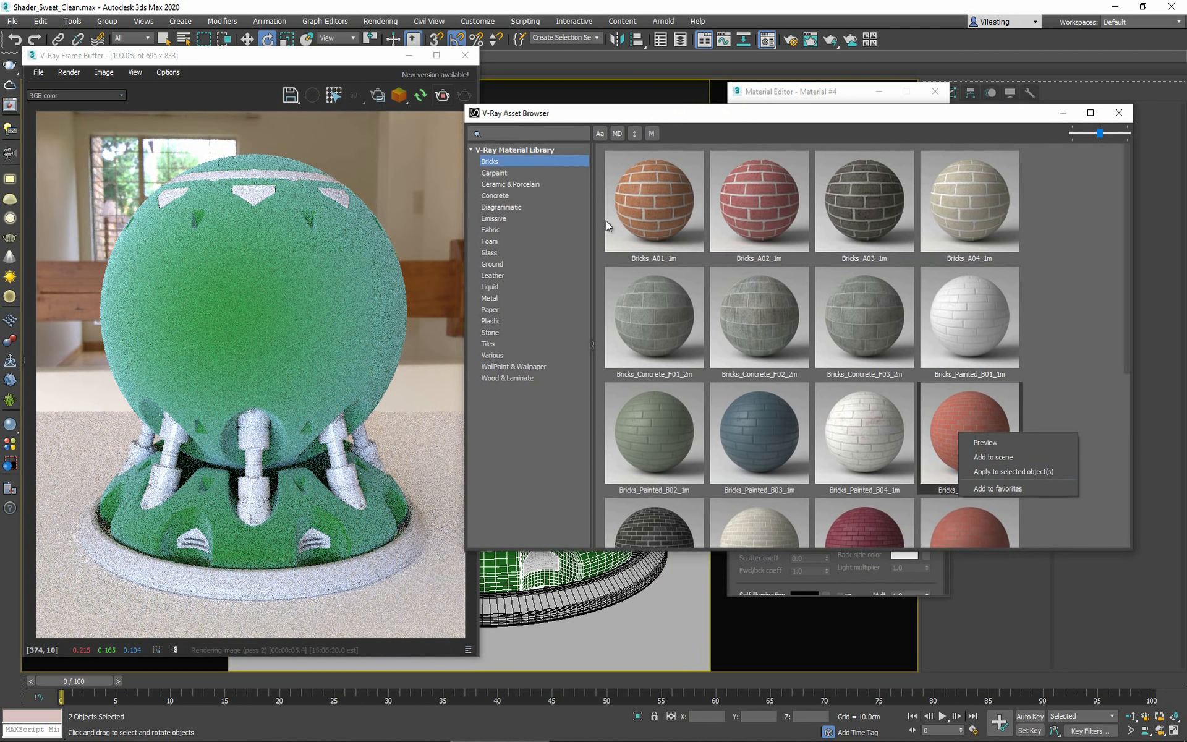
pyautogui.click(1032, 470)
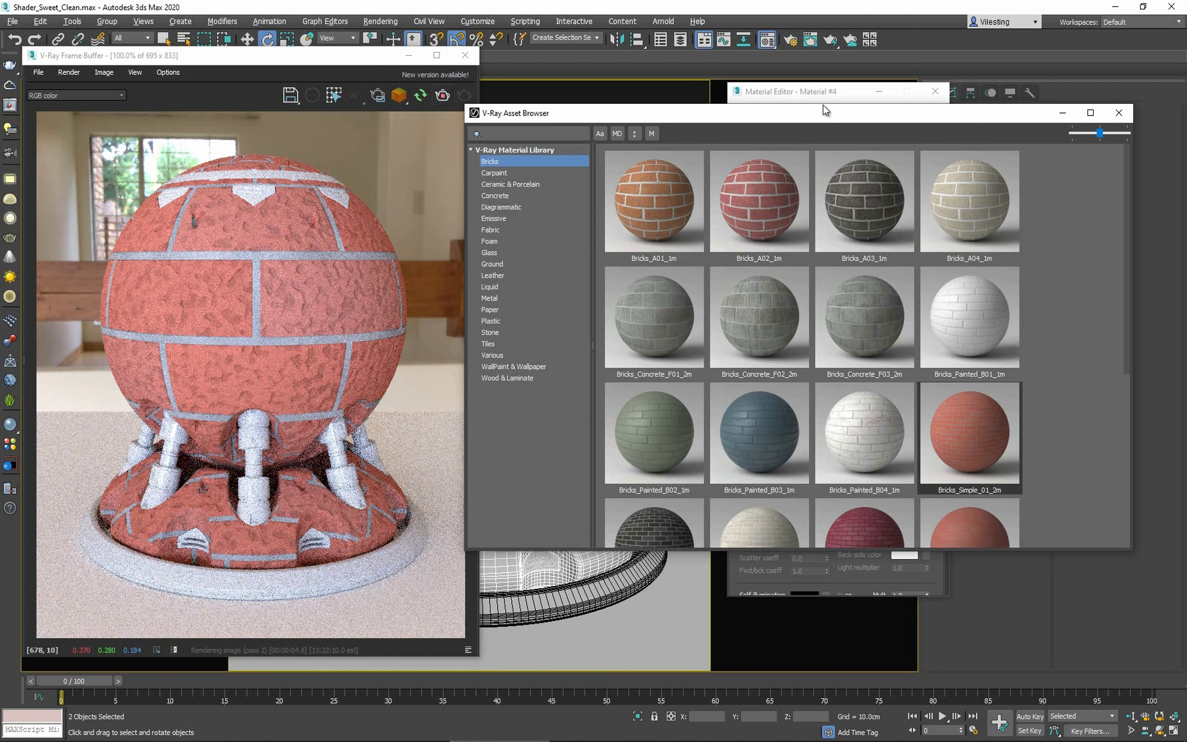
pyautogui.moveTo(822, 105); pyautogui.dragTo(848, 86)
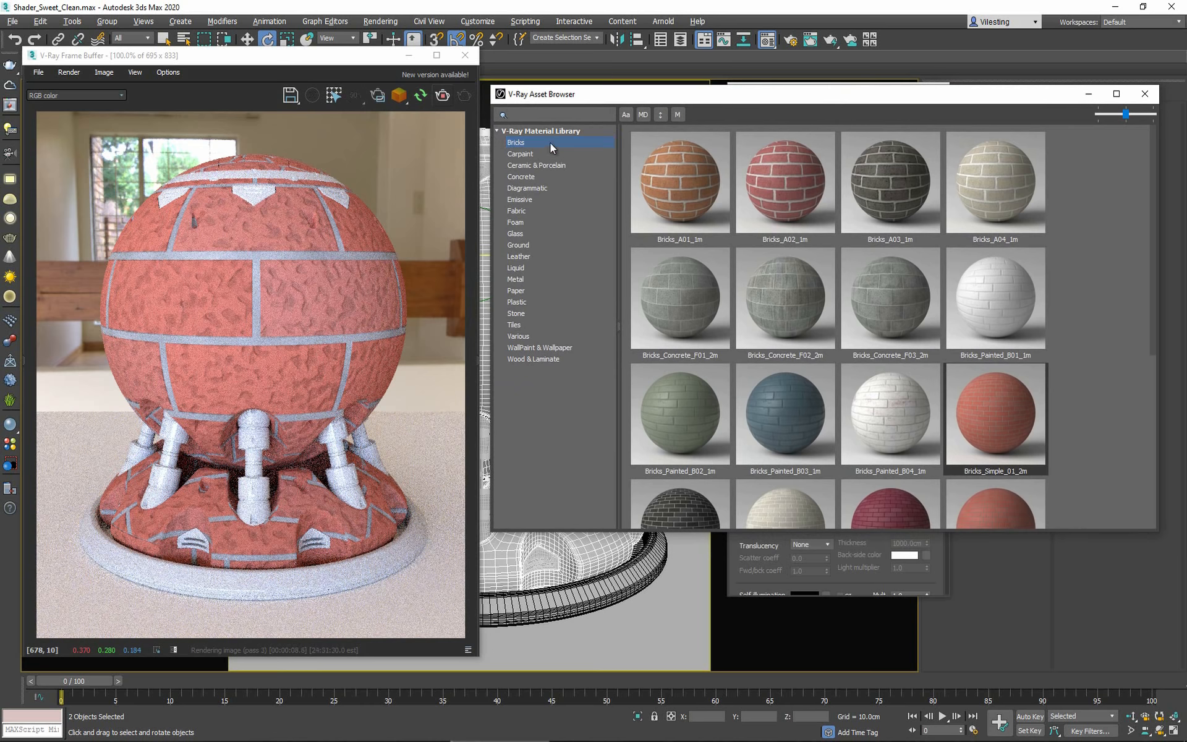
# Apply Porcelain_D02_20cm from the Ceramic & Porcelain category to the selected objects, and uncover the Material Editor.
pyautogui.click(570, 153)
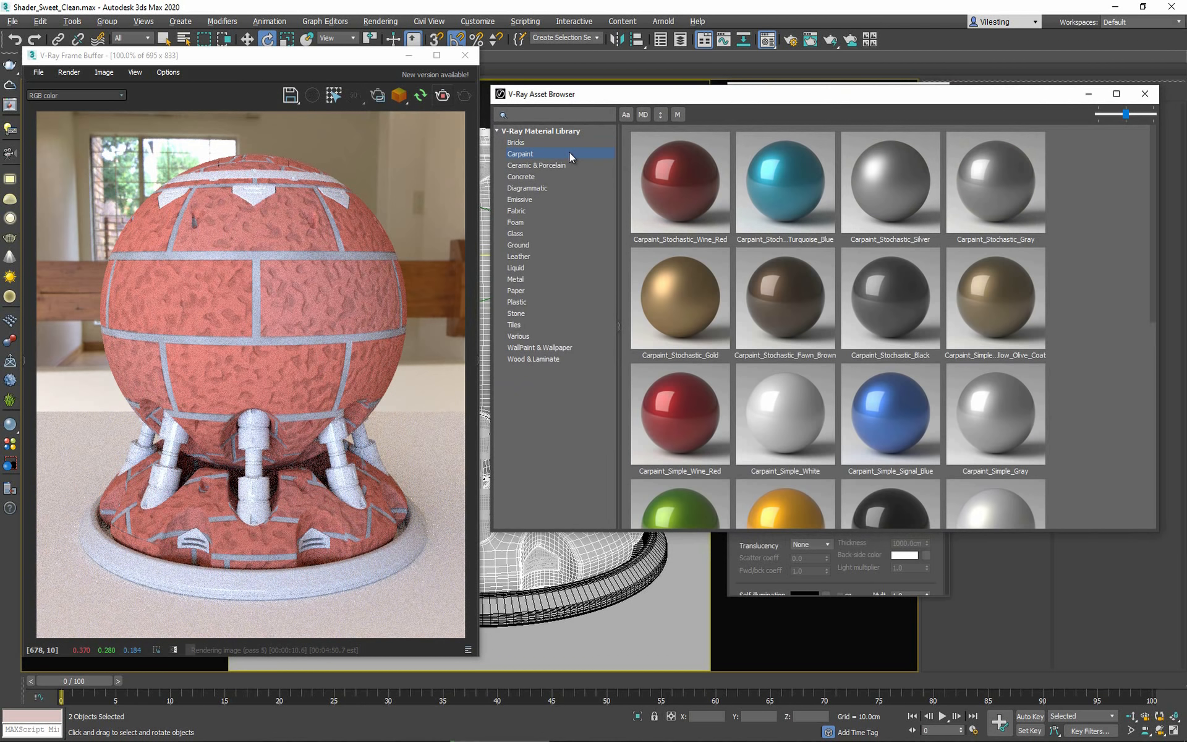
pyautogui.scroll(-3, 921, 256)
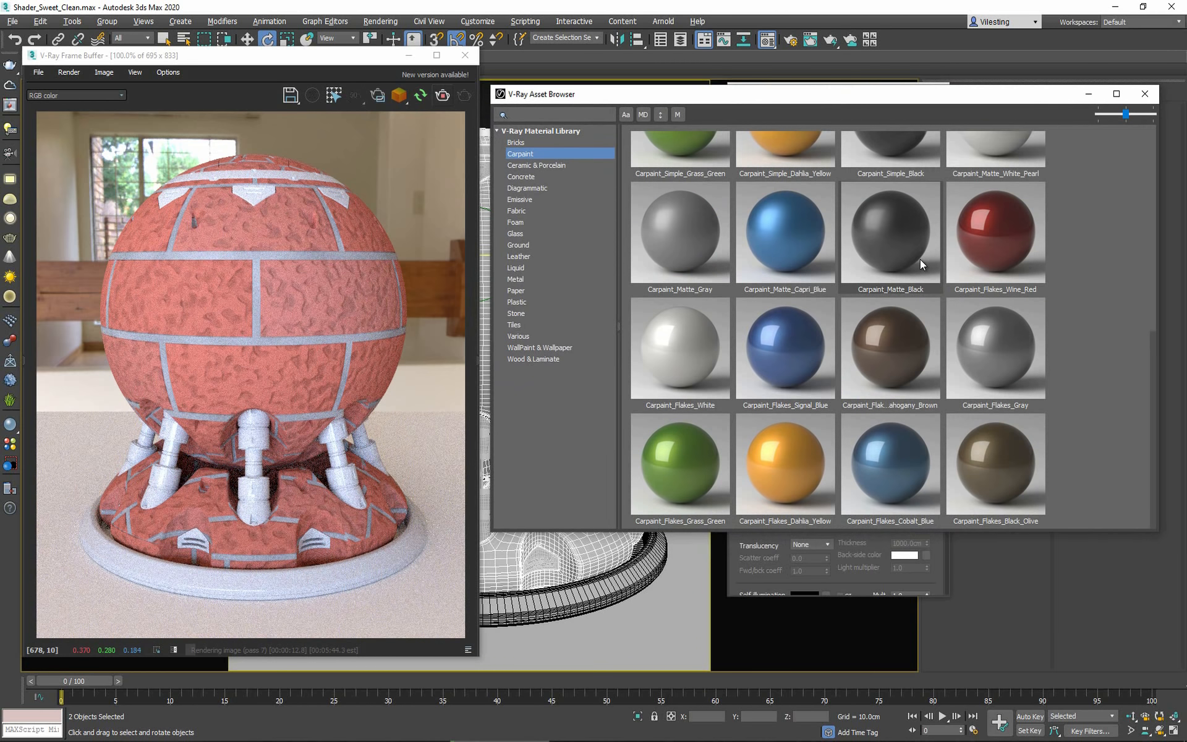
pyautogui.scroll(5, 903, 326)
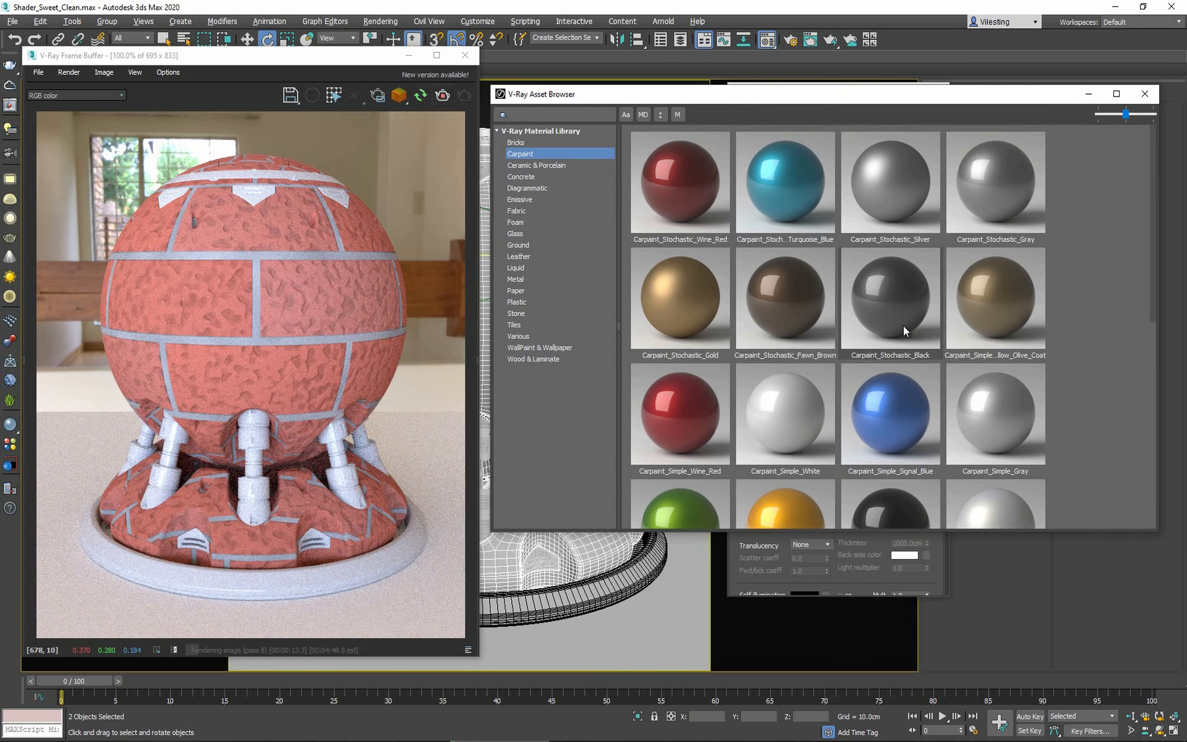
pyautogui.click(536, 166)
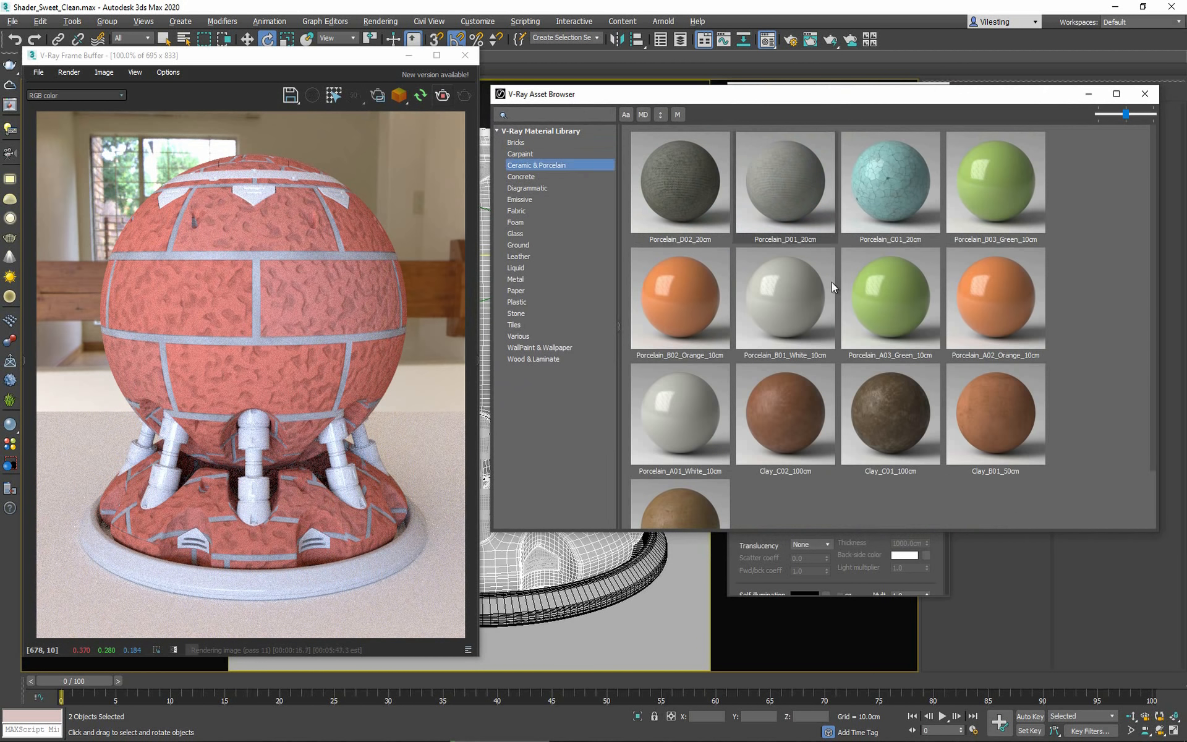
pyautogui.rightClick(676, 178)
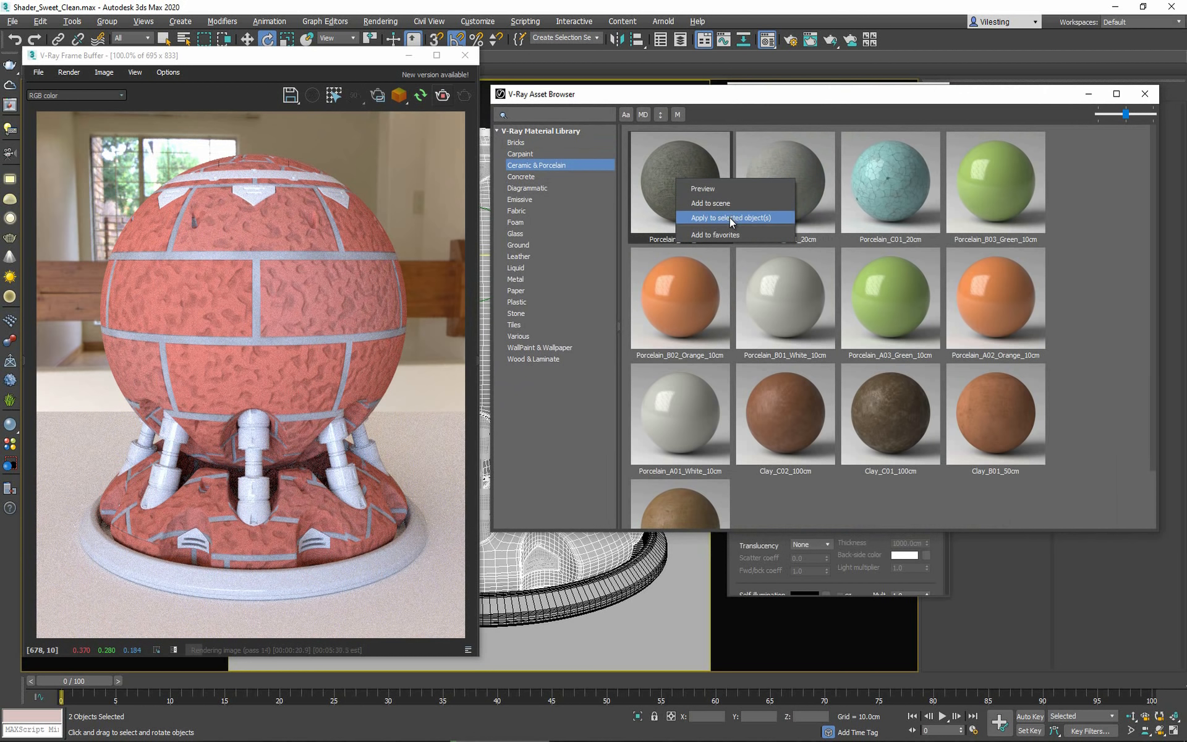
pyautogui.click(730, 217)
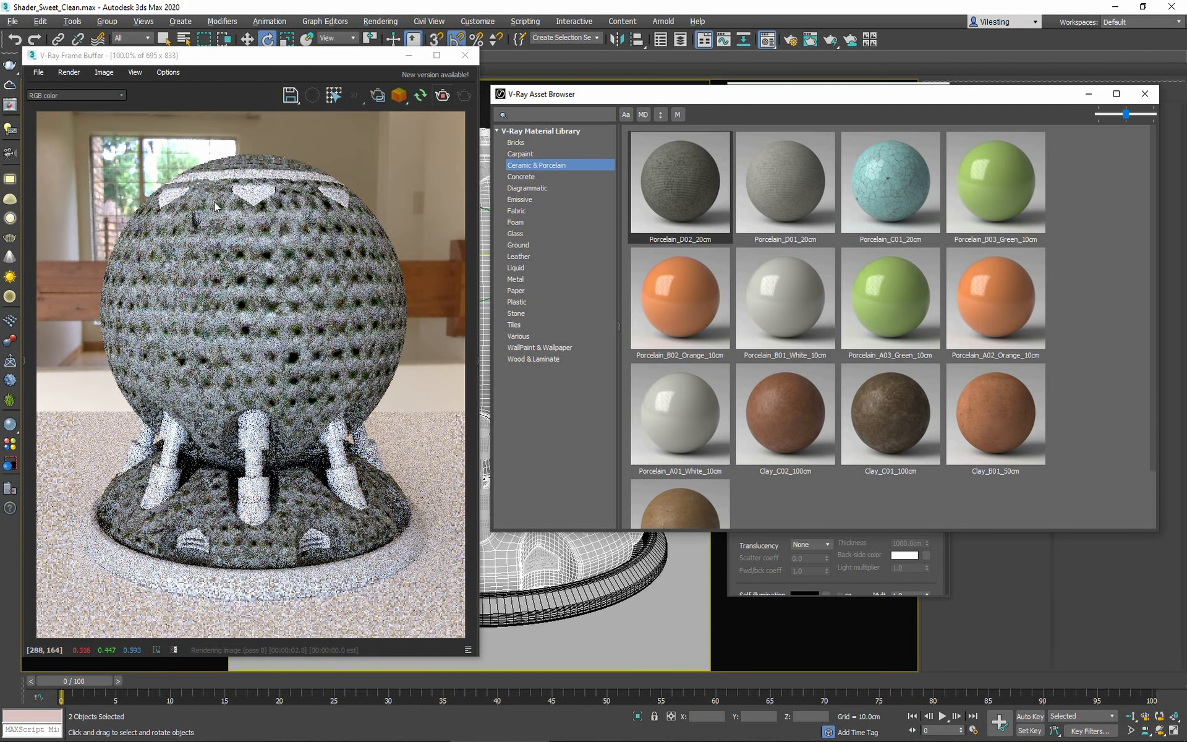
pyautogui.moveTo(668, 96); pyautogui.dragTo(262, 434)
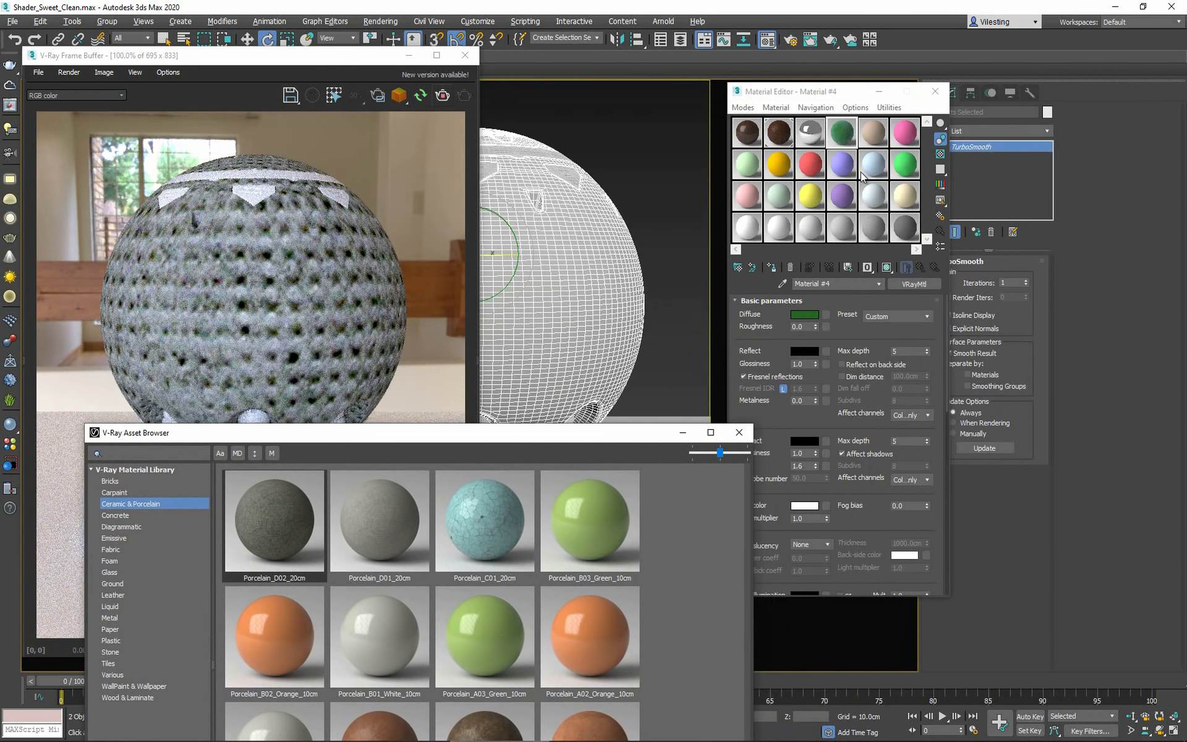
# Load the shader ball's porcelain material from the viewport object into the fifth sample slot of the Material Editor.
pyautogui.click(883, 129)
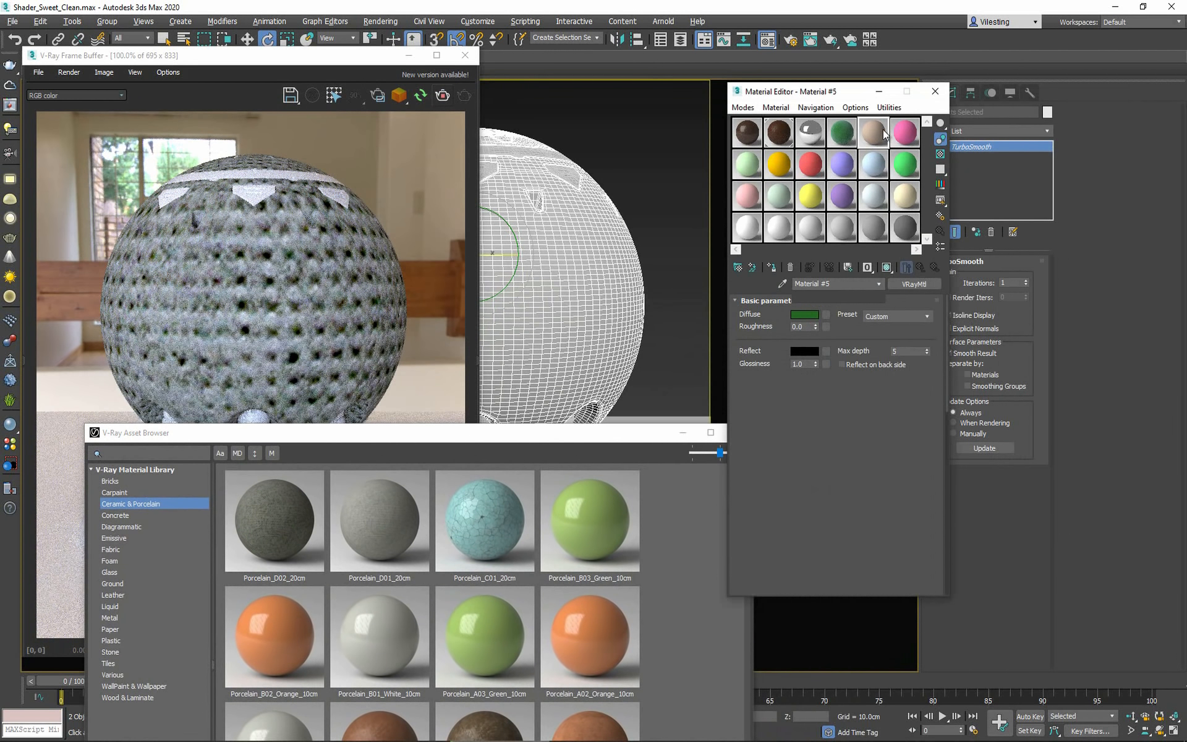
pyautogui.click(783, 284)
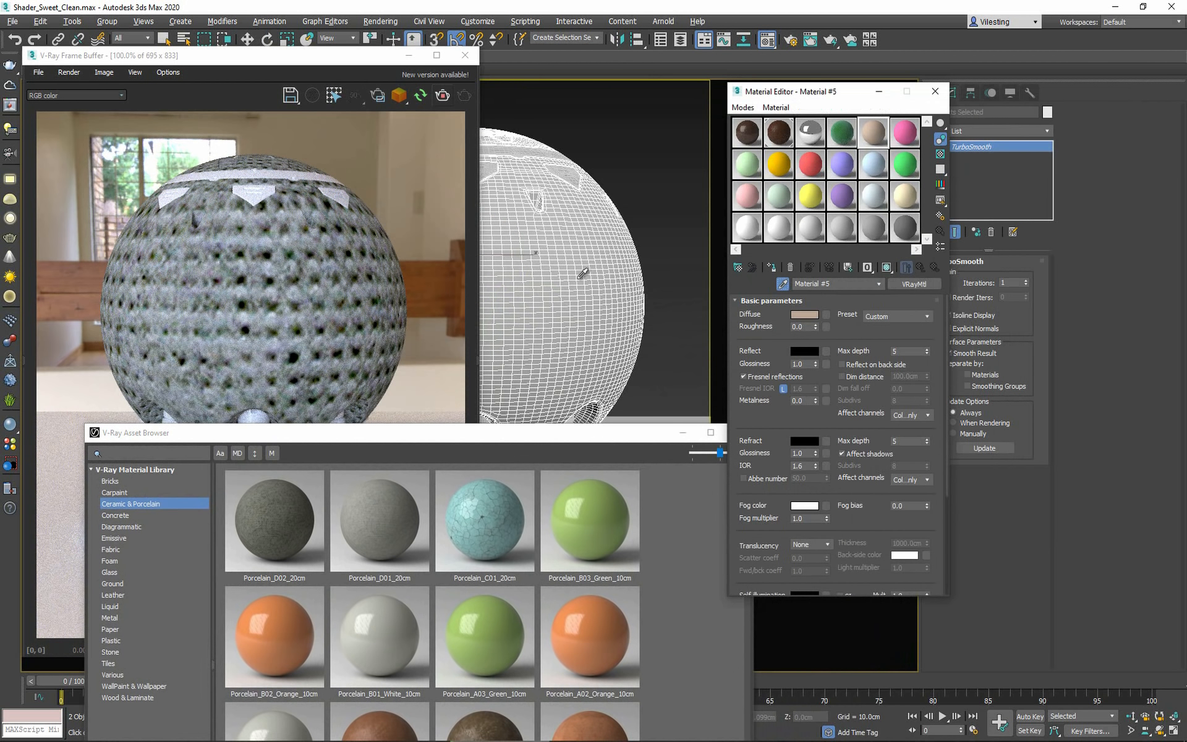
pyautogui.click(582, 272)
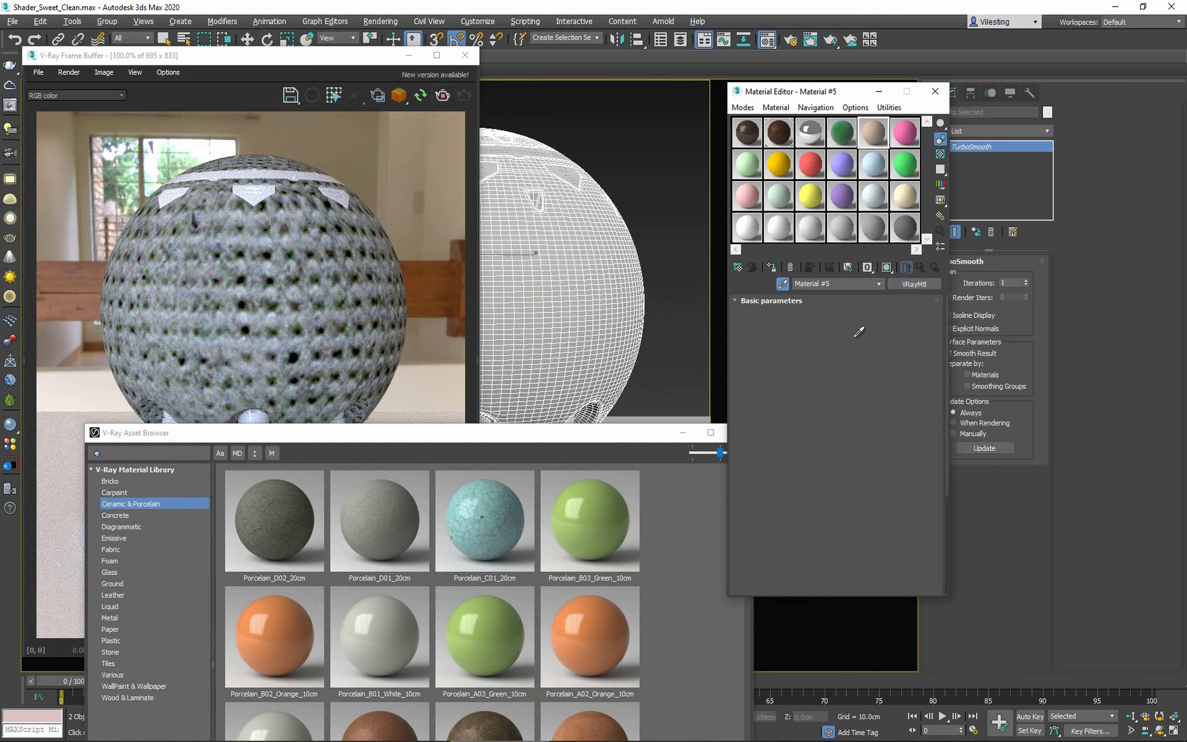
pyautogui.press('e')
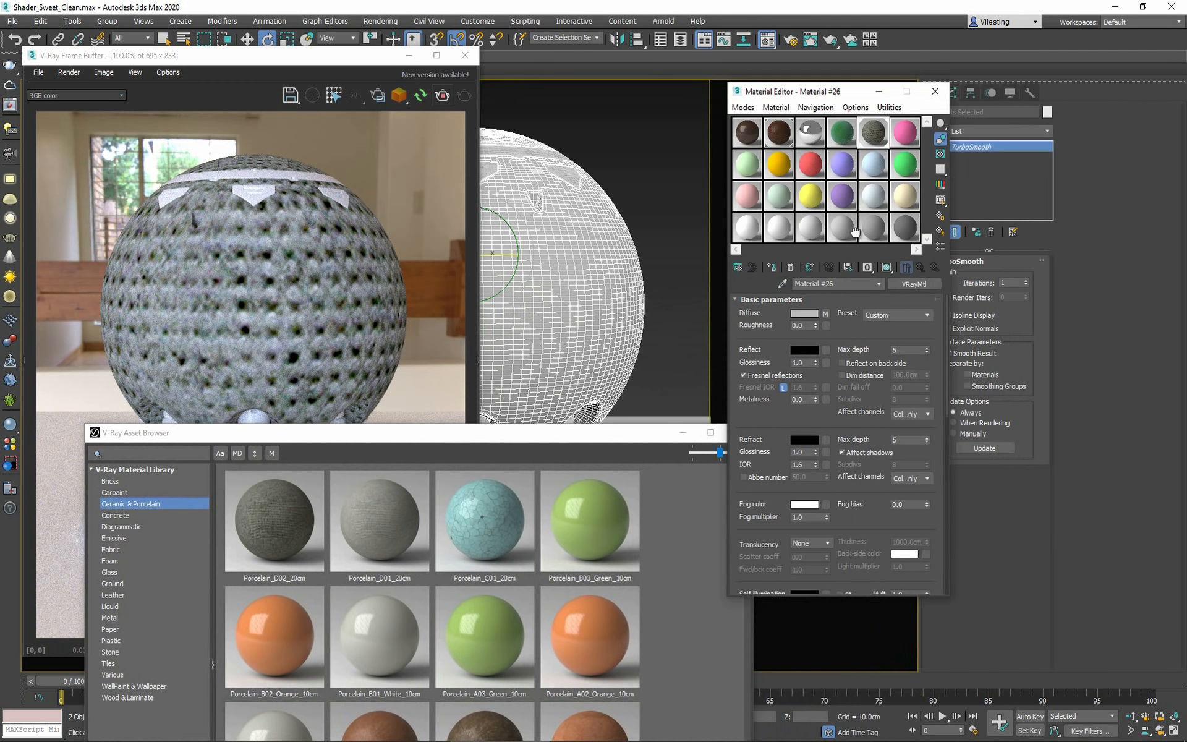
# Set the U and V tiling of the Porcelain_D02_Diff bitmap, inside the diffuse map's Color Correction, to 5.
pyautogui.scroll(-5, 779, 544)
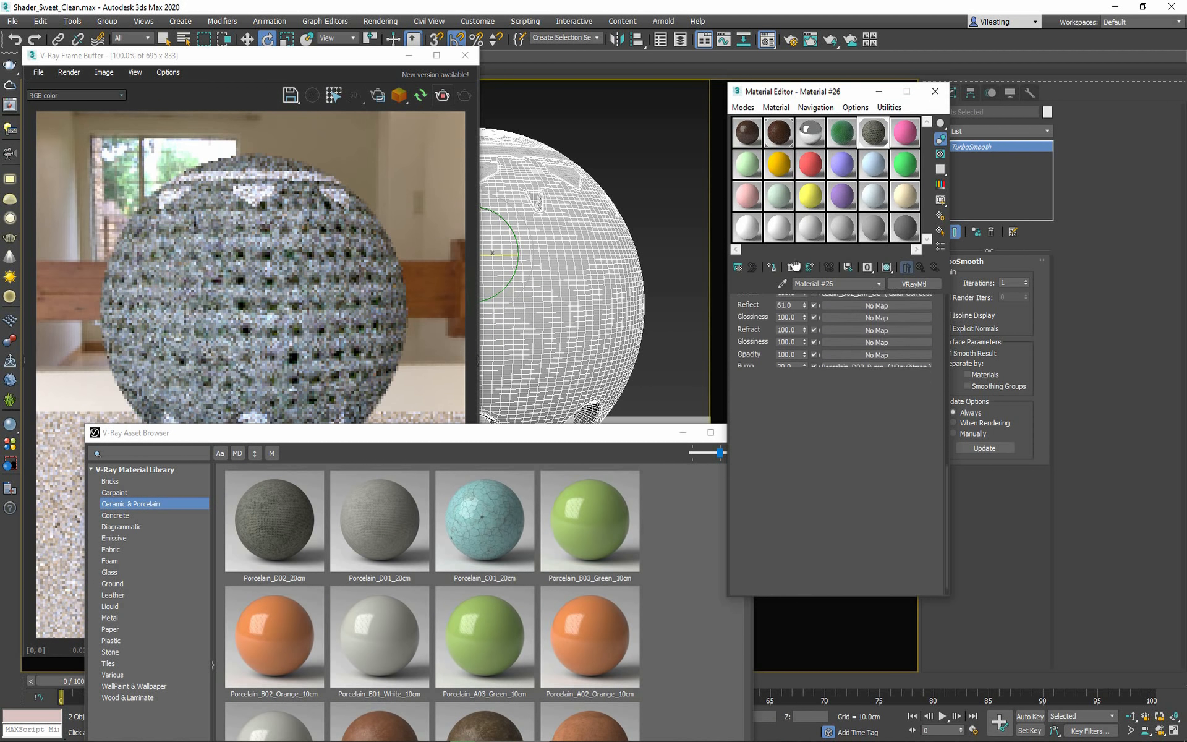
pyautogui.scroll(-4, 775, 497)
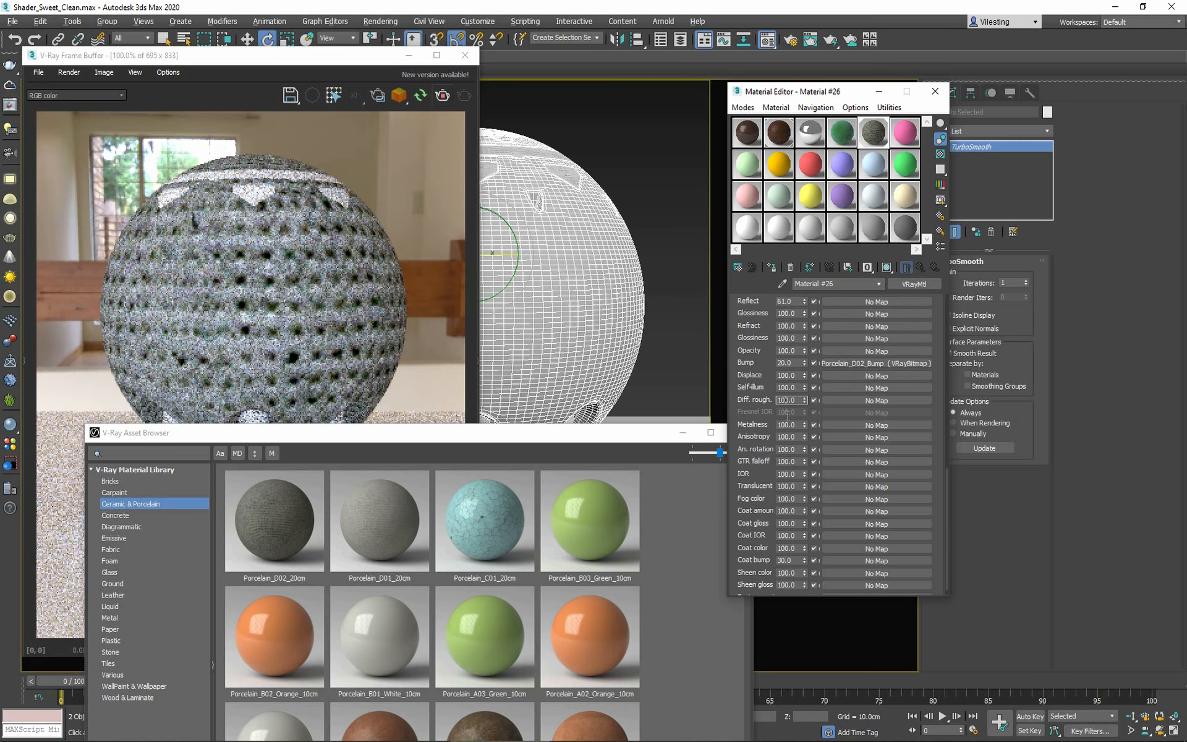
pyautogui.scroll(3, 829, 436)
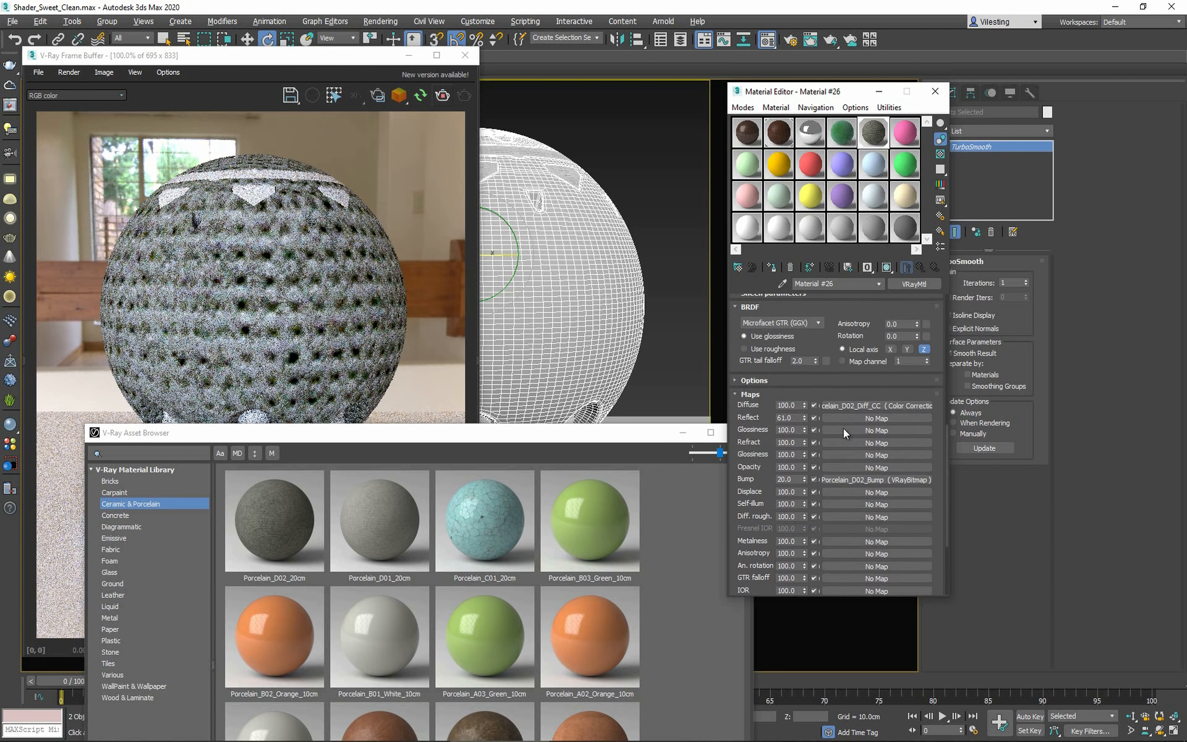
pyautogui.click(895, 406)
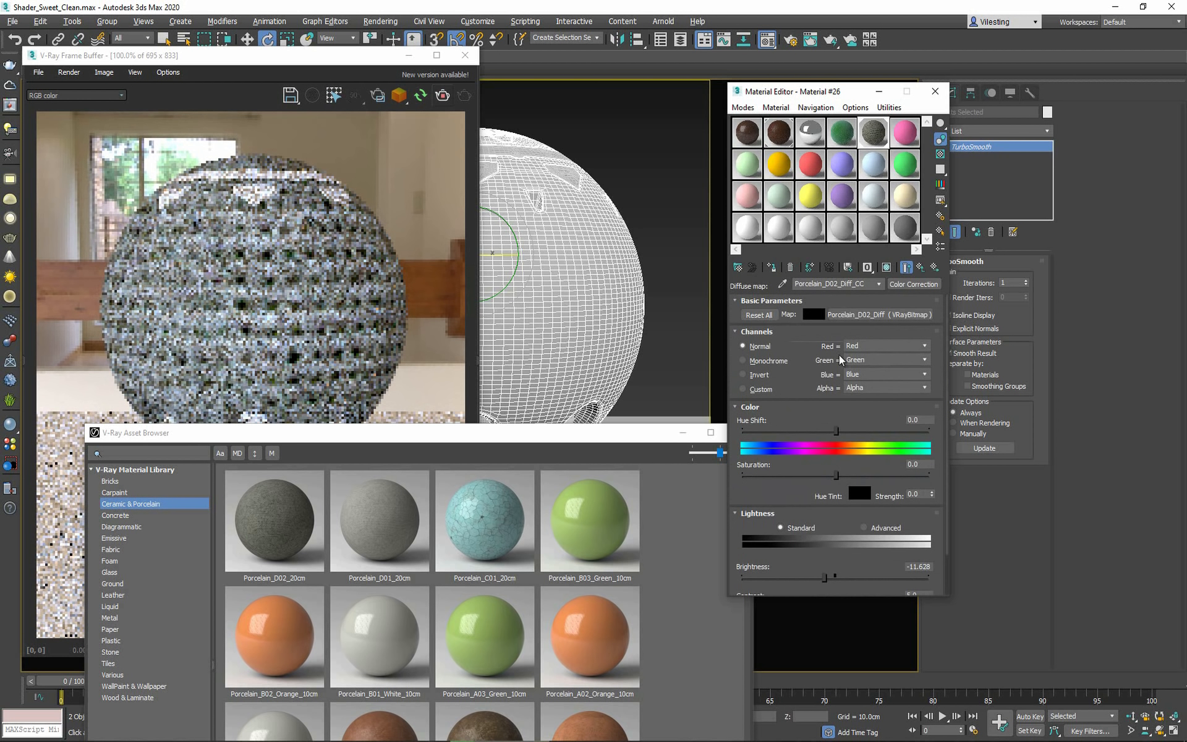
pyautogui.click(864, 315)
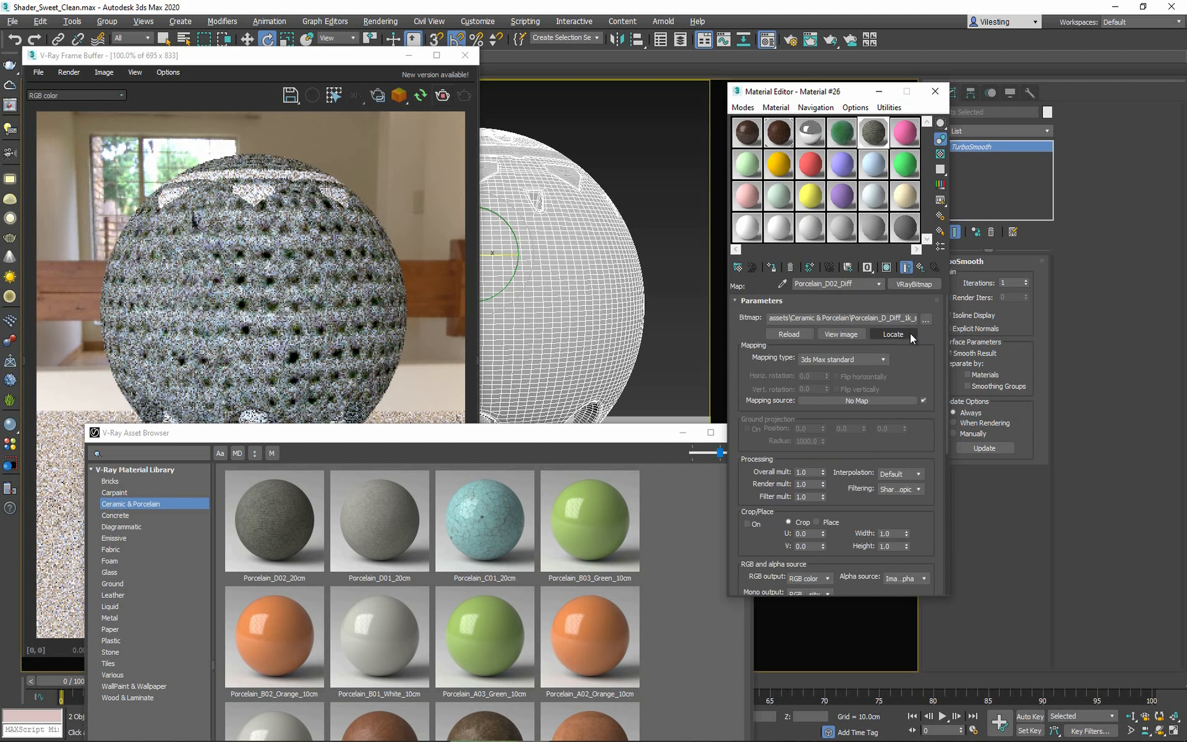
pyautogui.scroll(-4, 771, 390)
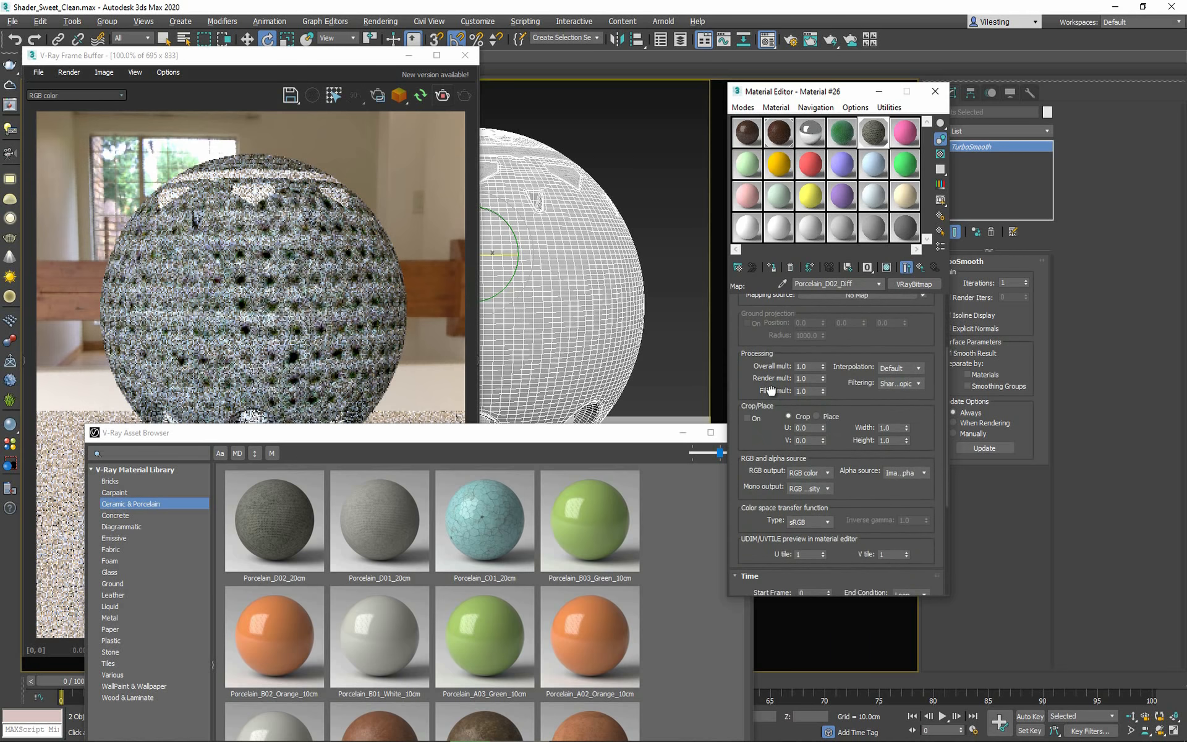
pyautogui.moveTo(771, 391); pyautogui.dragTo(780, 209)
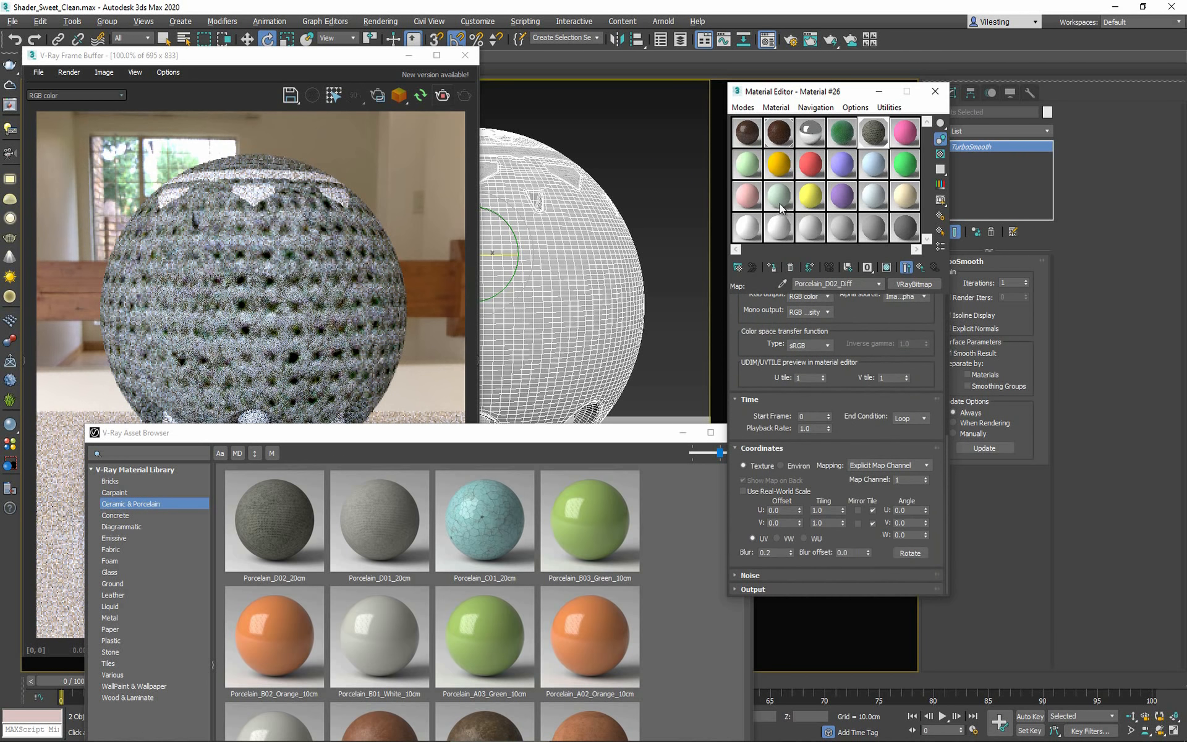
pyautogui.doubleClick(827, 511)
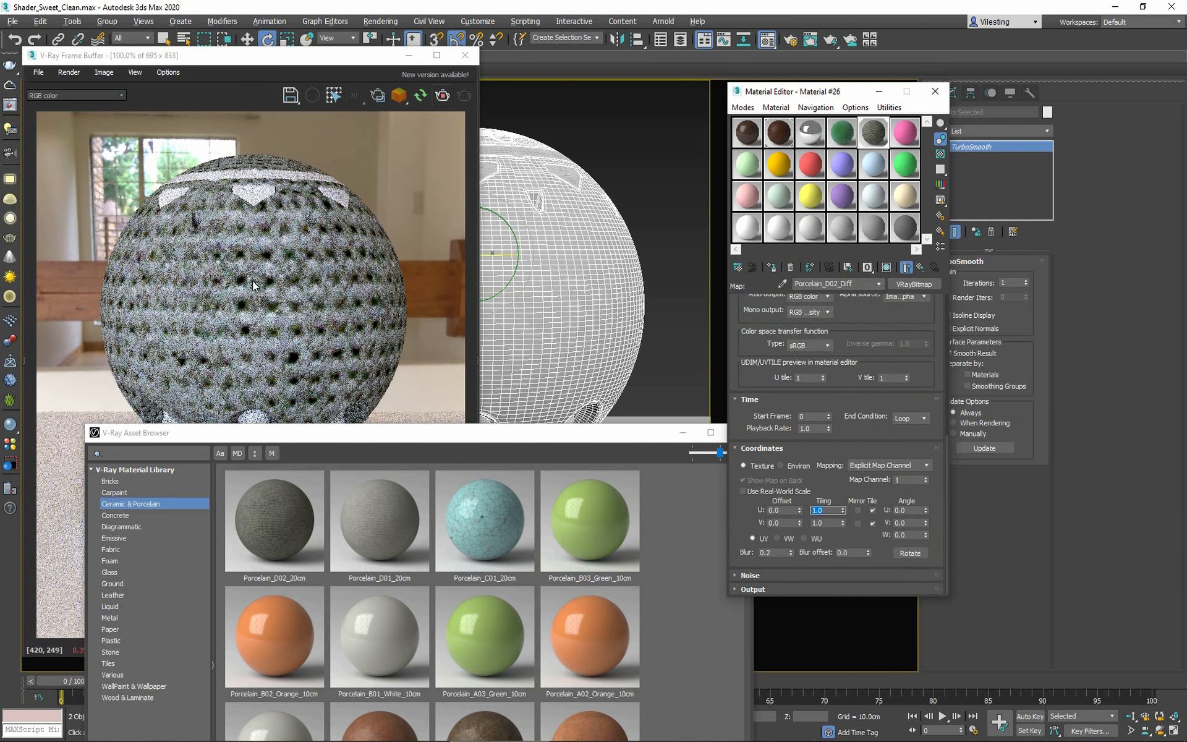
pyautogui.write('5')
pyautogui.press('Tab')
pyautogui.write('5')
pyautogui.press('Return')
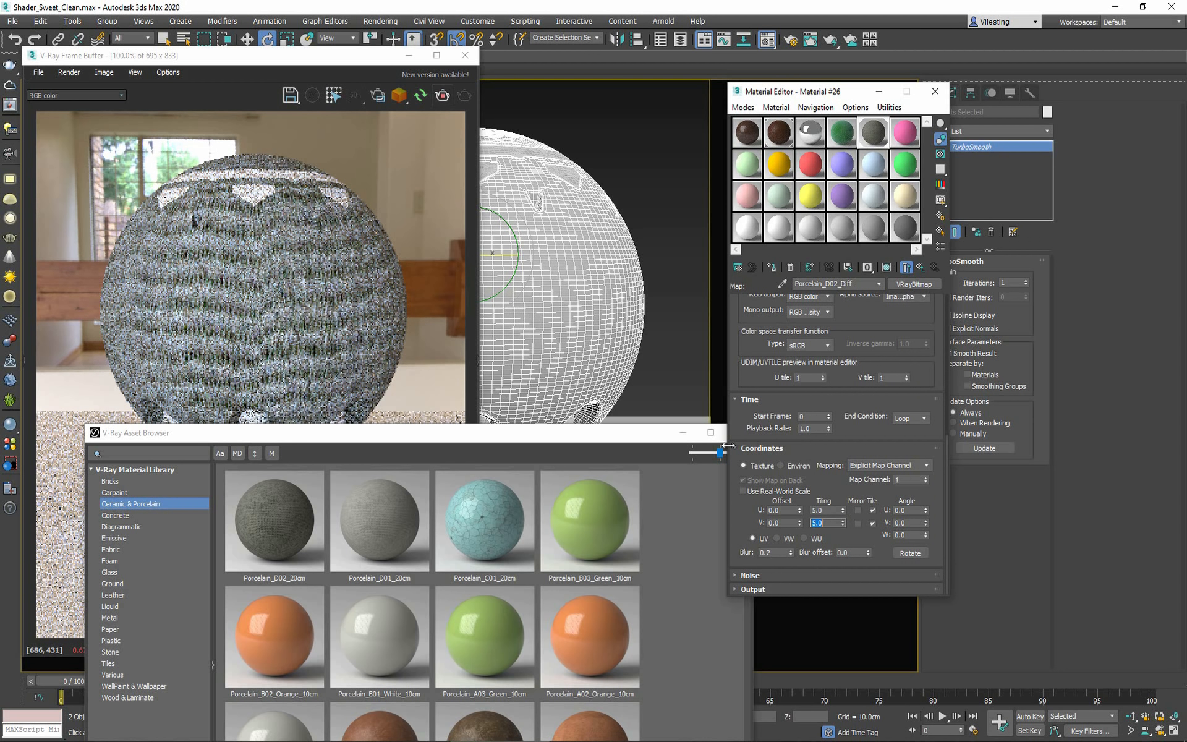
# Return to the porcelain material and set the U and V tiling of its Porcelain_D02_Bump bitmap to 5.
pyautogui.click(921, 269)
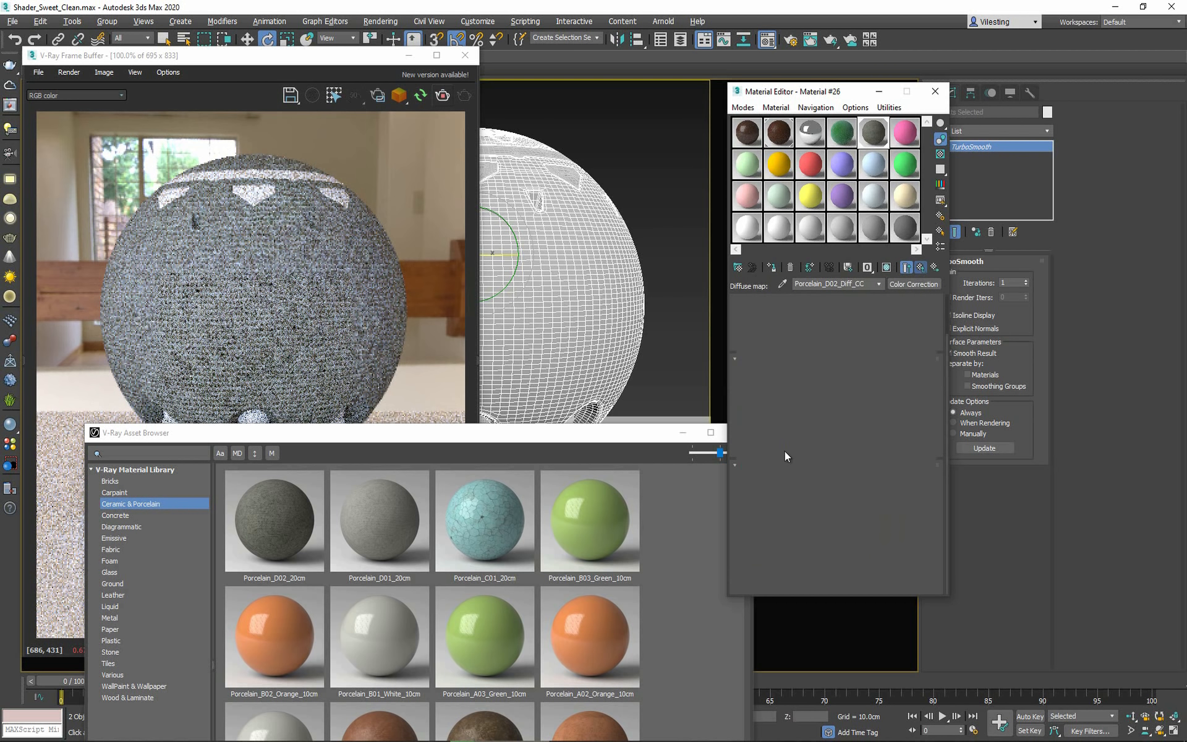
pyautogui.scroll(-6, 767, 390)
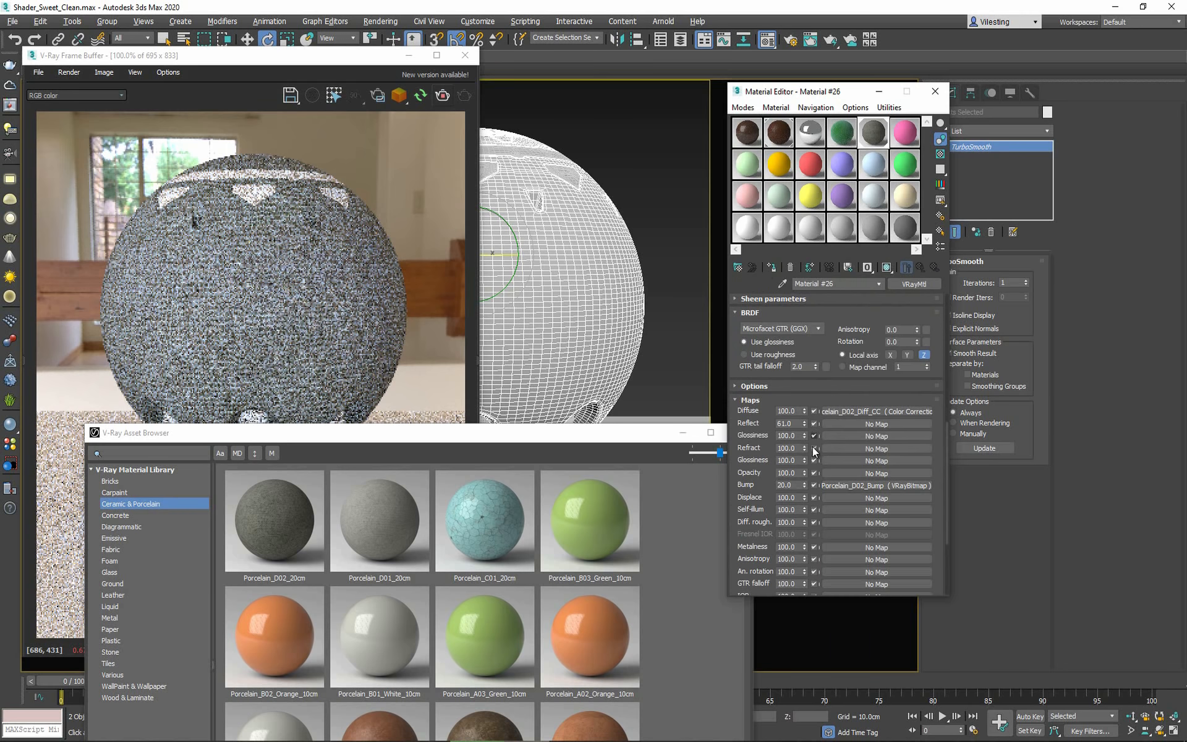
pyautogui.click(856, 486)
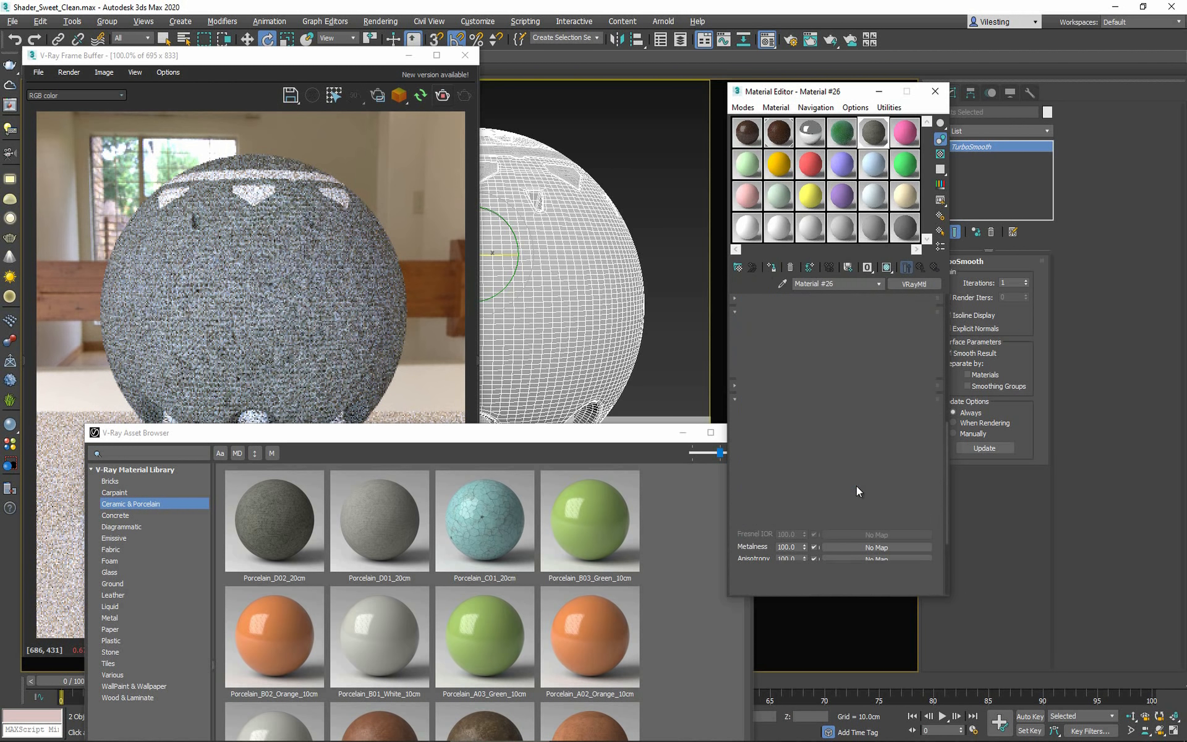
pyautogui.doubleClick(824, 510)
pyautogui.write('5')
pyautogui.press('Tab')
pyautogui.write('5')
pyautogui.press('Return')
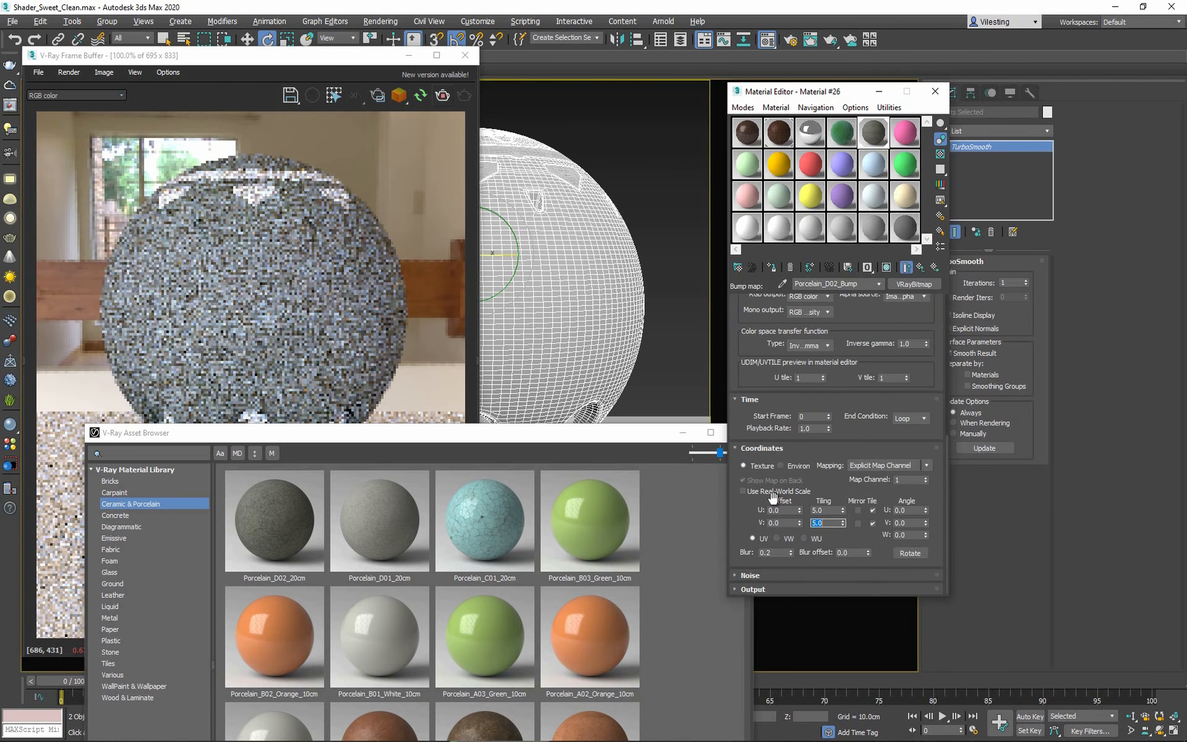
# Select the floor object and apply Concrete_Simple_B01_2m from the Concrete category of the material library to it.
pyautogui.moveTo(398, 438); pyautogui.dragTo(773, 109)
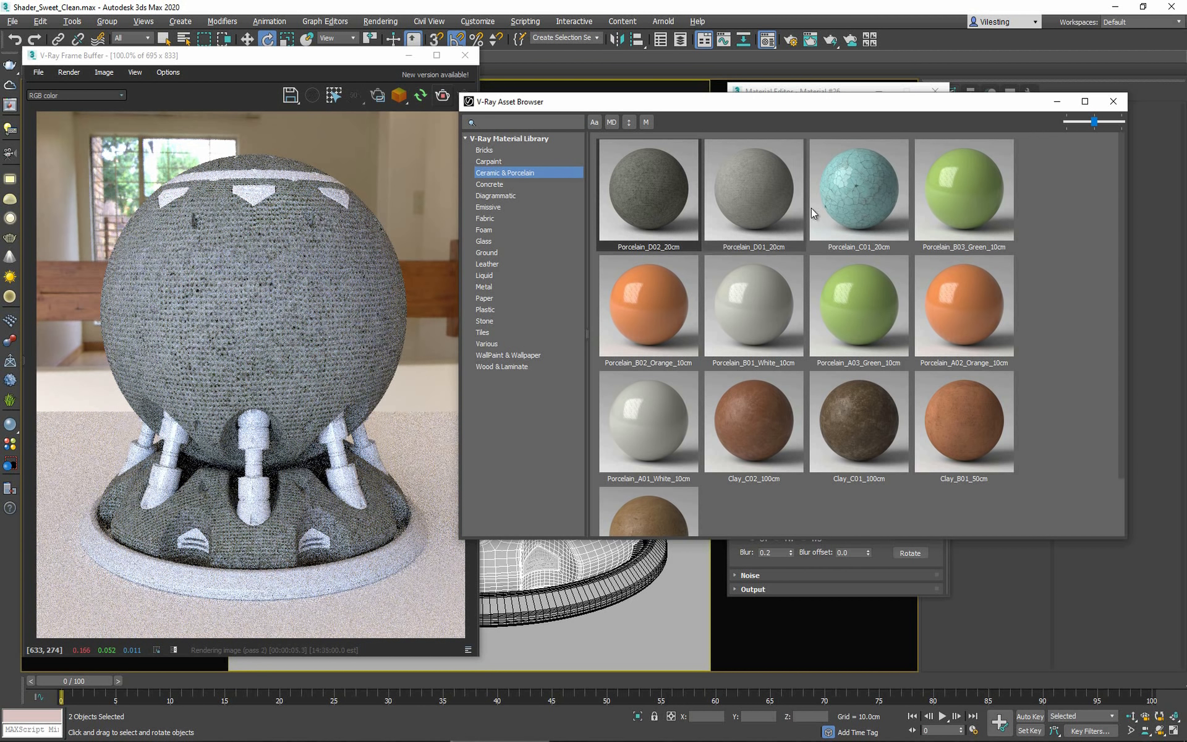
pyautogui.click(527, 184)
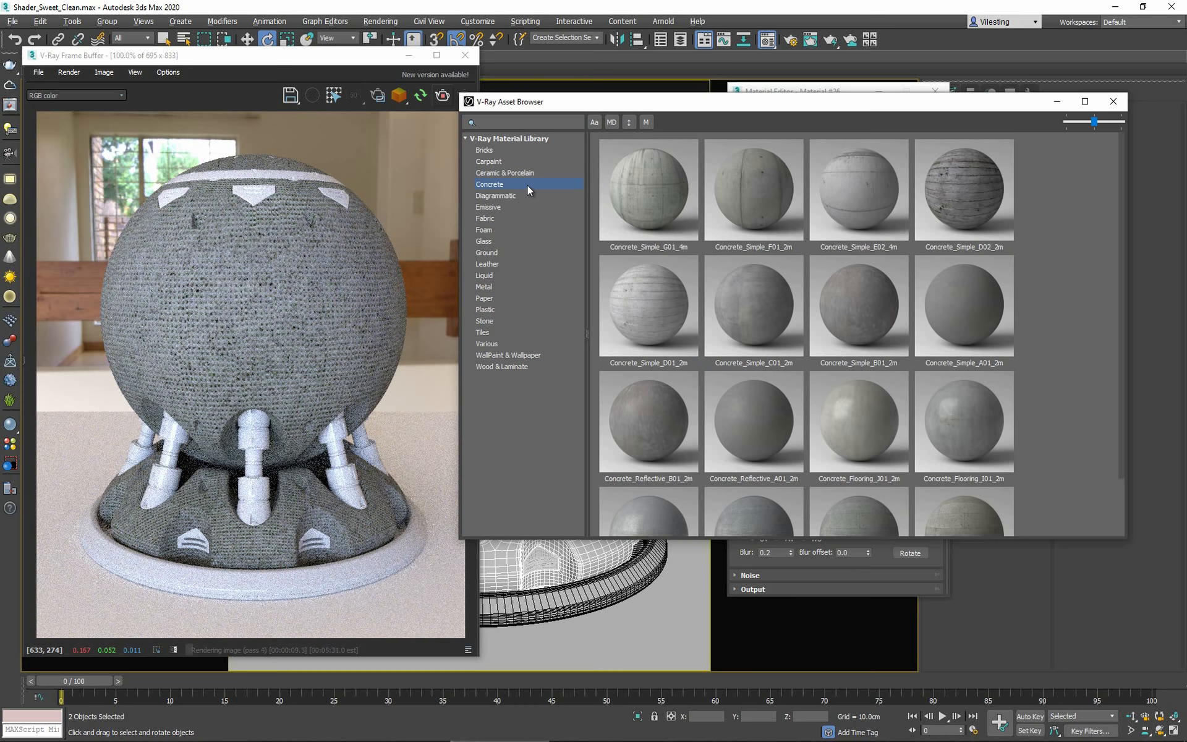
pyautogui.click(648, 619)
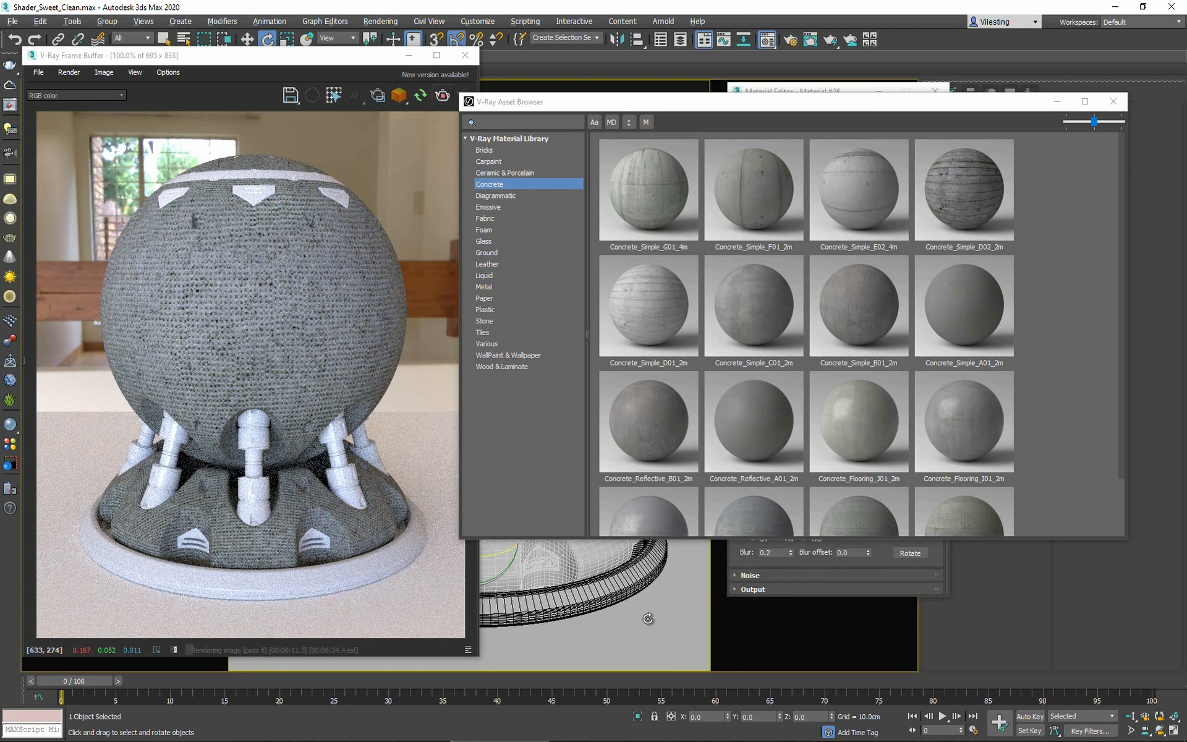
pyautogui.rightClick(851, 310)
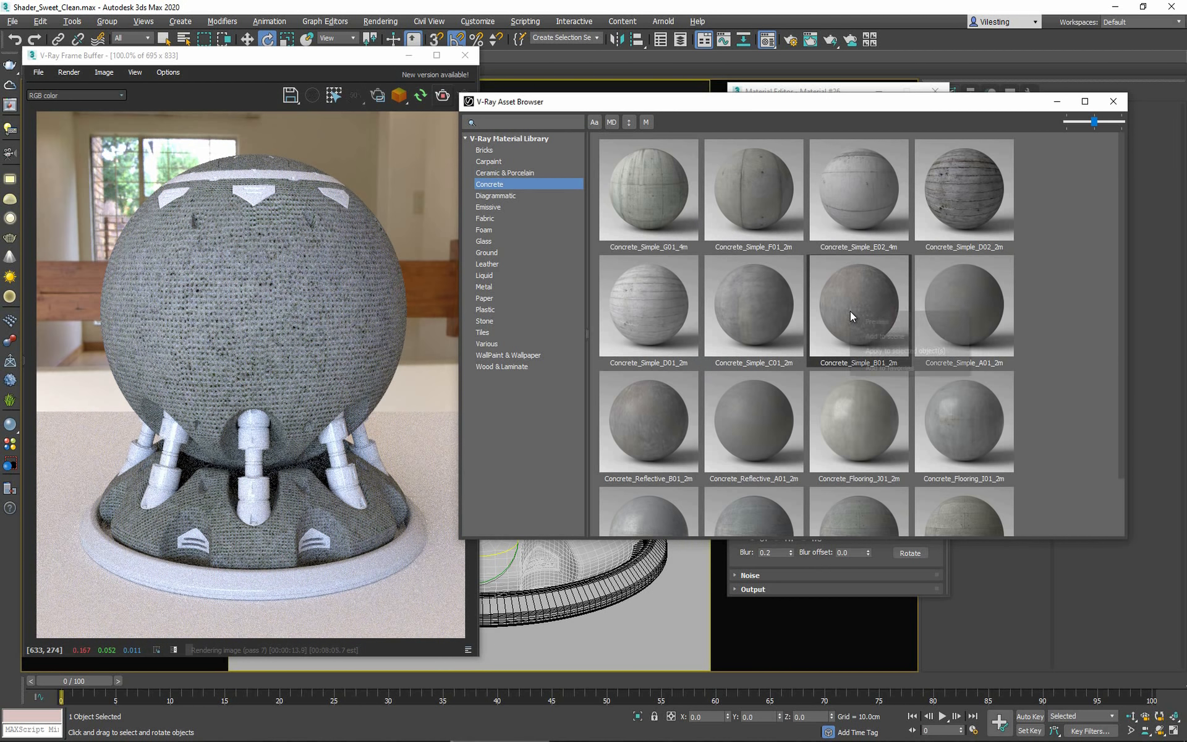
pyautogui.click(908, 351)
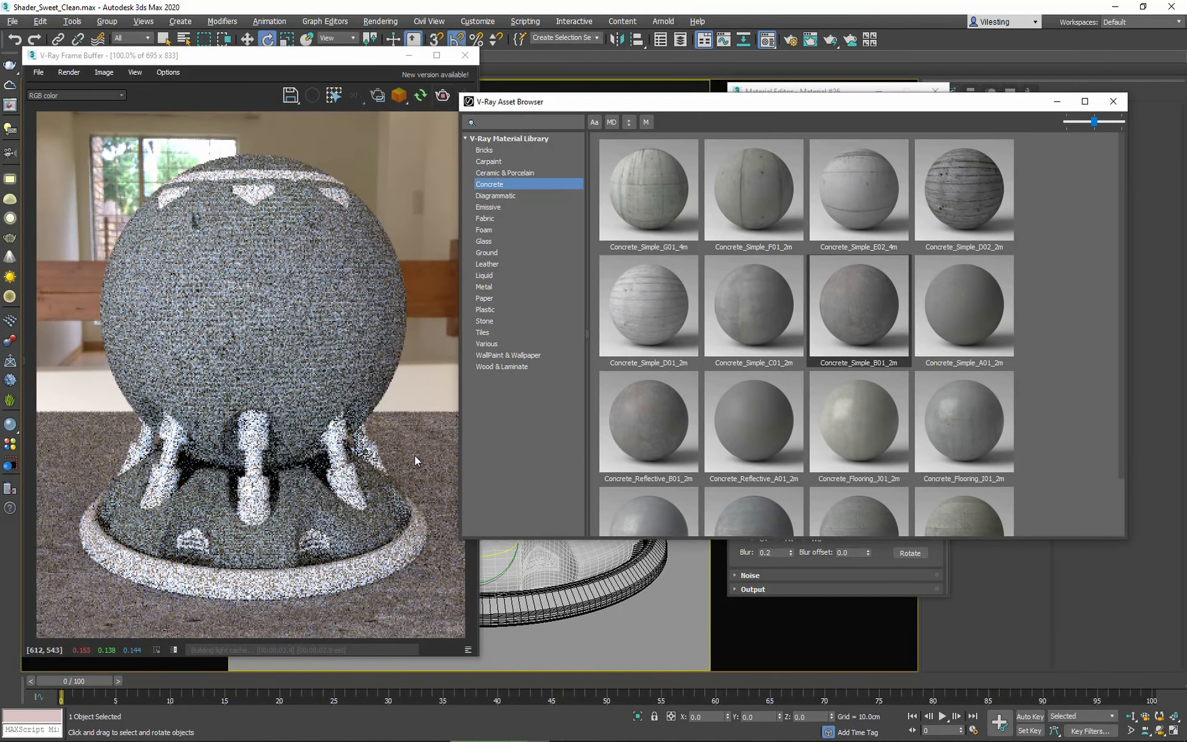
# Show the Diagrammatic category of the material library and select the two main shader ball objects in the viewport.
pyautogui.scroll(-1, 773, 418)
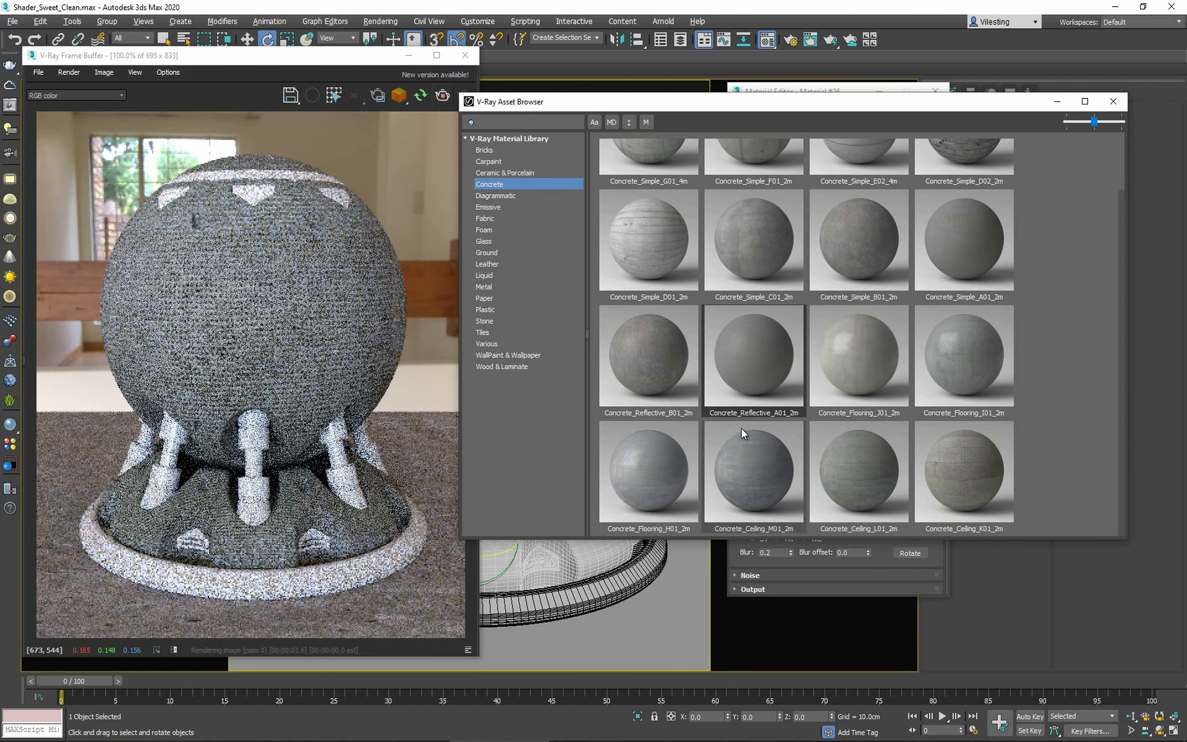
pyautogui.rightClick(855, 370)
pyautogui.click(495, 196)
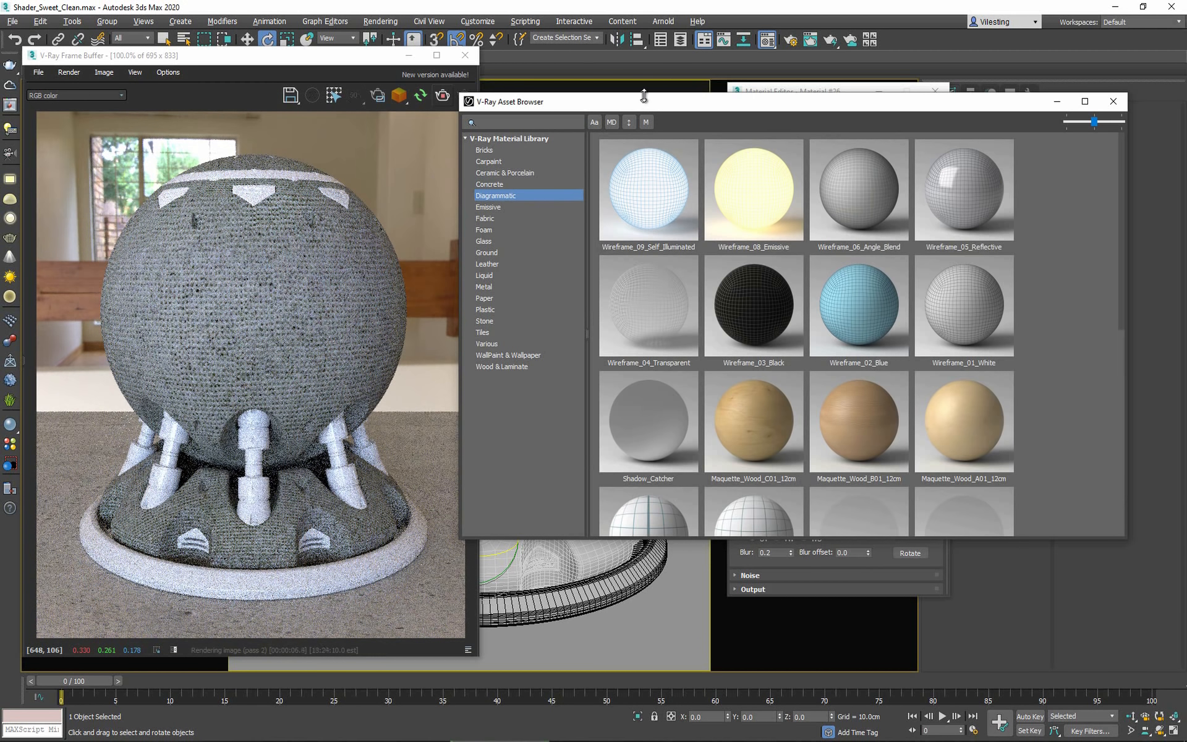
pyautogui.moveTo(648, 103); pyautogui.dragTo(826, 125)
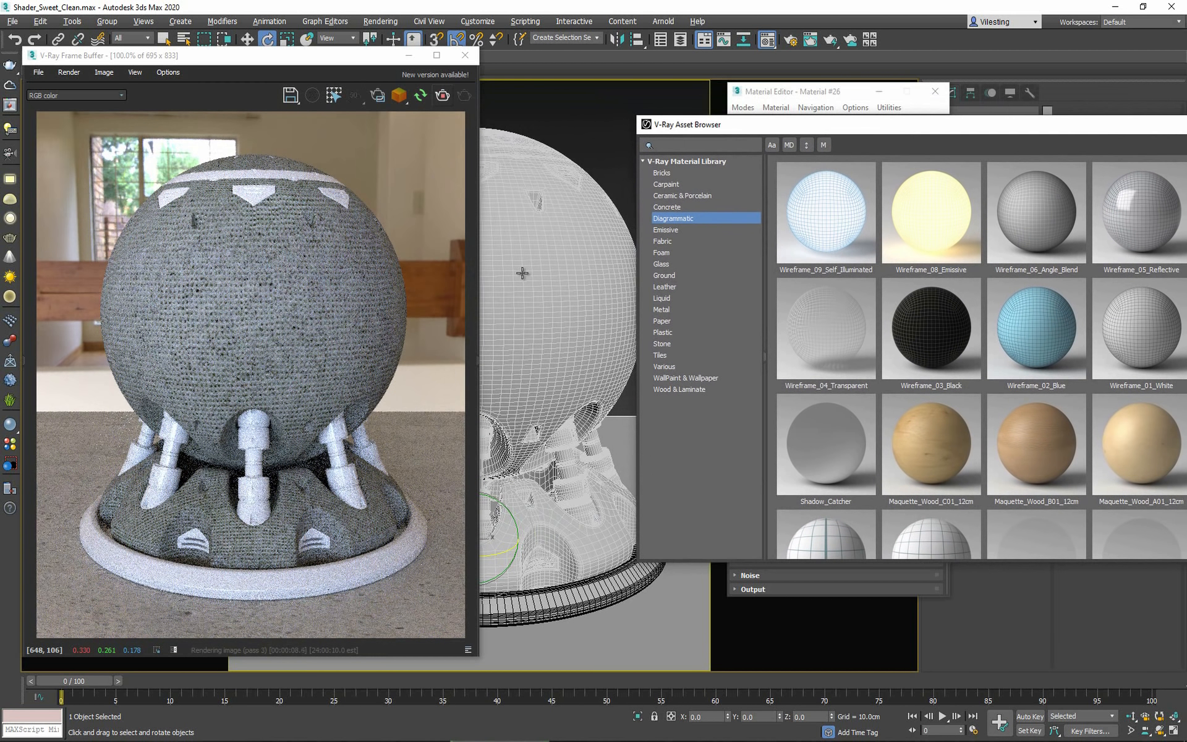
pyautogui.click(522, 273)
pyautogui.keyDown('ctrl'); pyautogui.click(490, 135); pyautogui.keyUp('ctrl')
pyautogui.moveTo(680, 125); pyautogui.dragTo(434, 77)
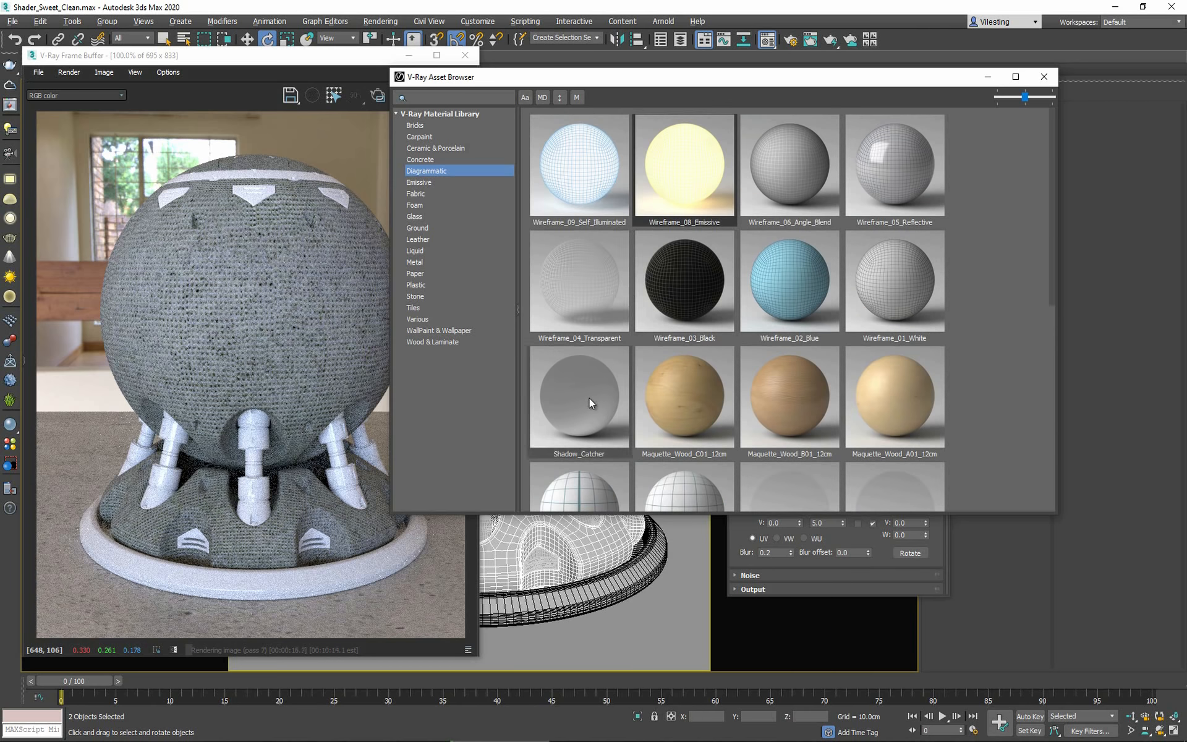
# Look through the Diagrammatic materials and apply Wireframe_08_Emissive to the selected shader ball objects.
pyautogui.scroll(-5, 588, 398)
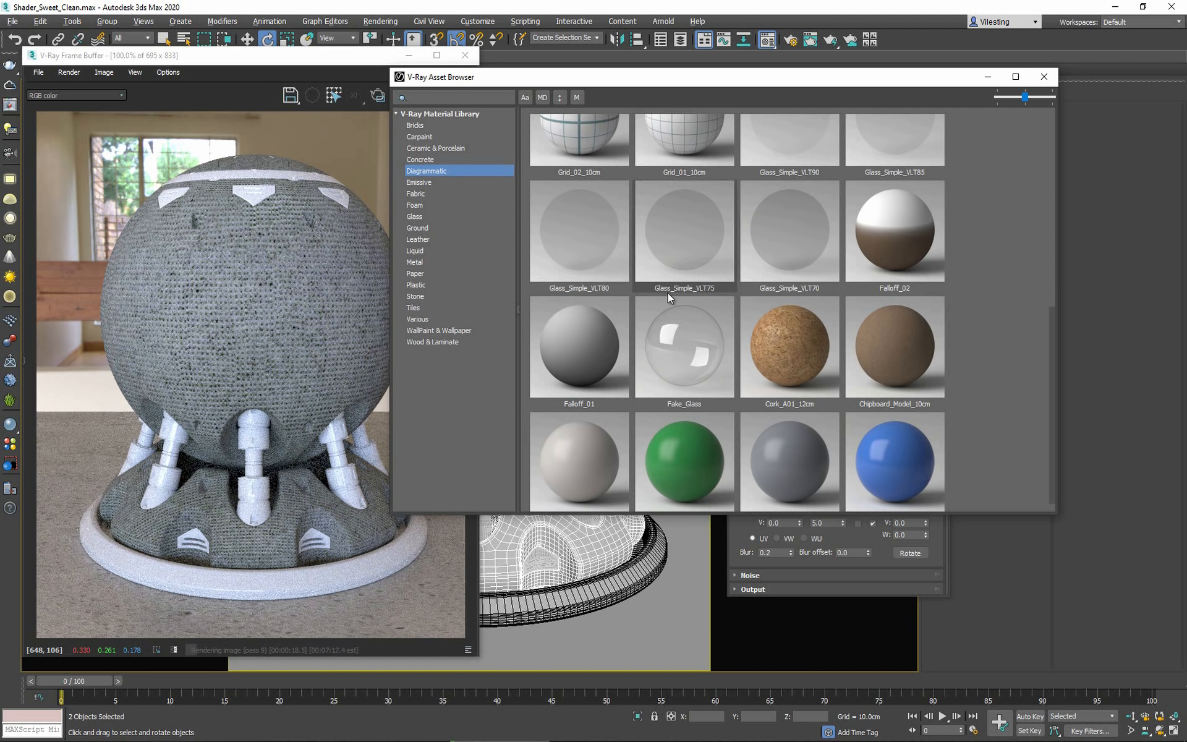
pyautogui.scroll(5, 668, 292)
pyautogui.scroll(-5, 668, 291)
pyautogui.scroll(5, 799, 250)
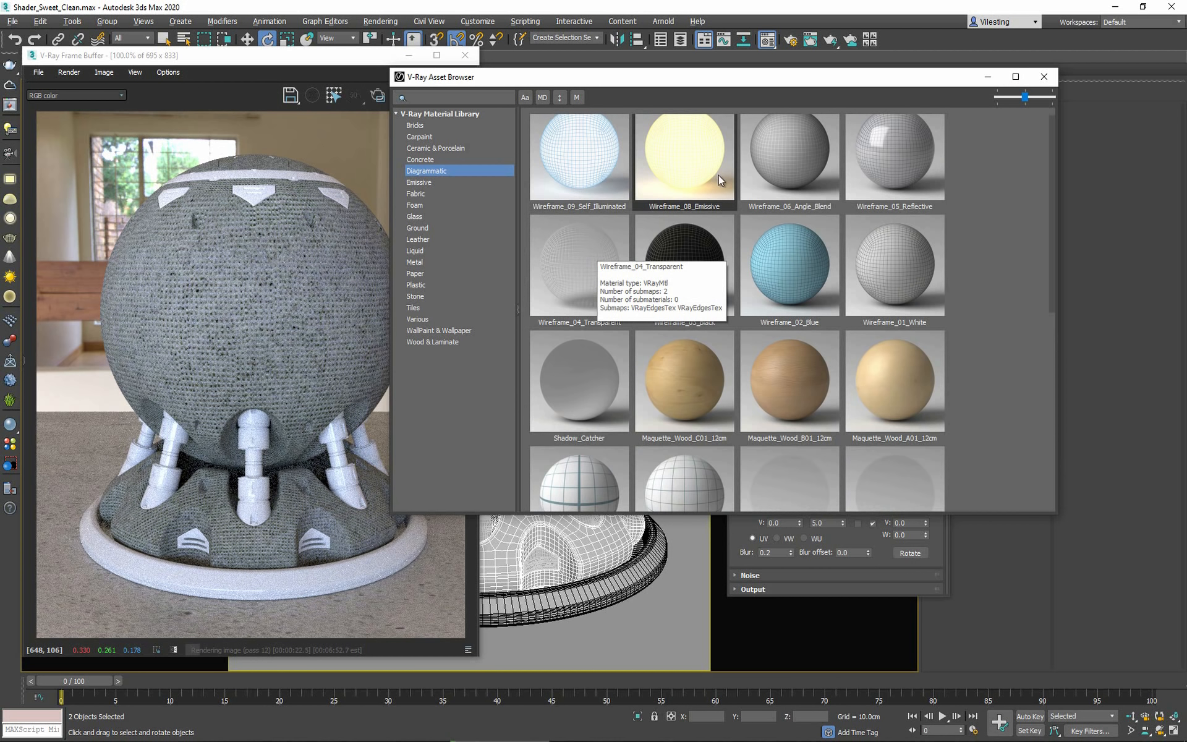
pyautogui.scroll(1, 693, 173)
pyautogui.rightClick(690, 177)
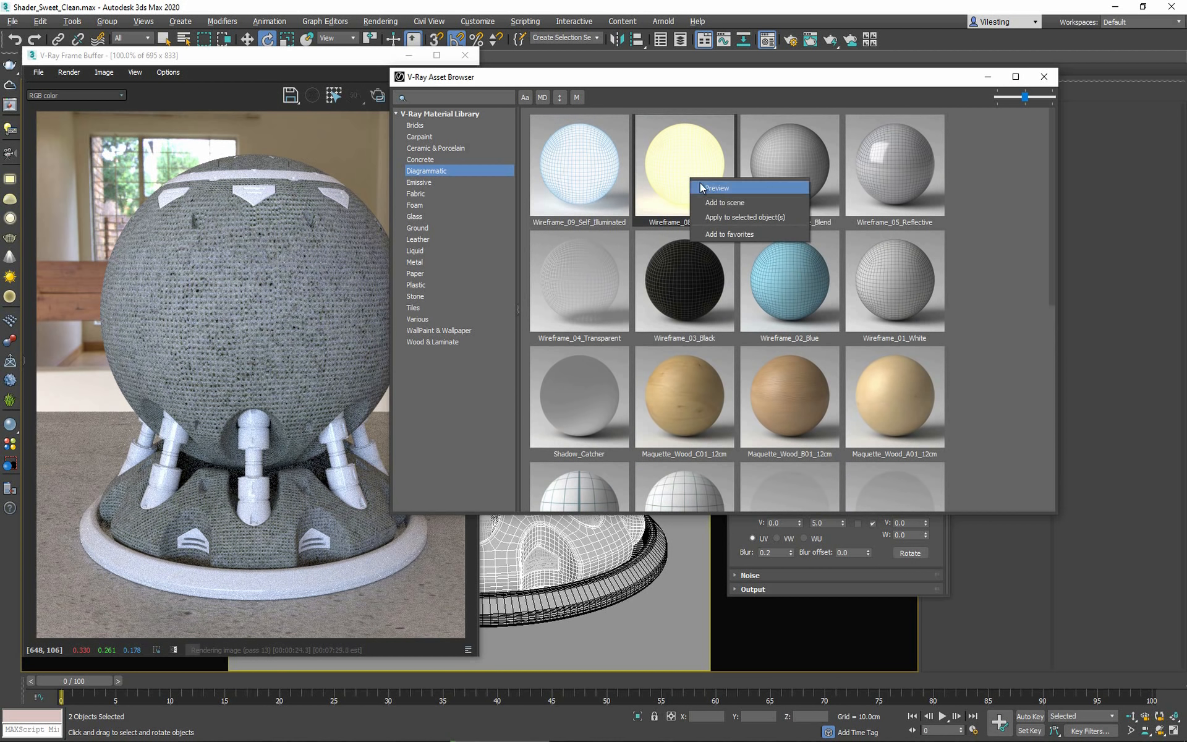
pyautogui.click(750, 217)
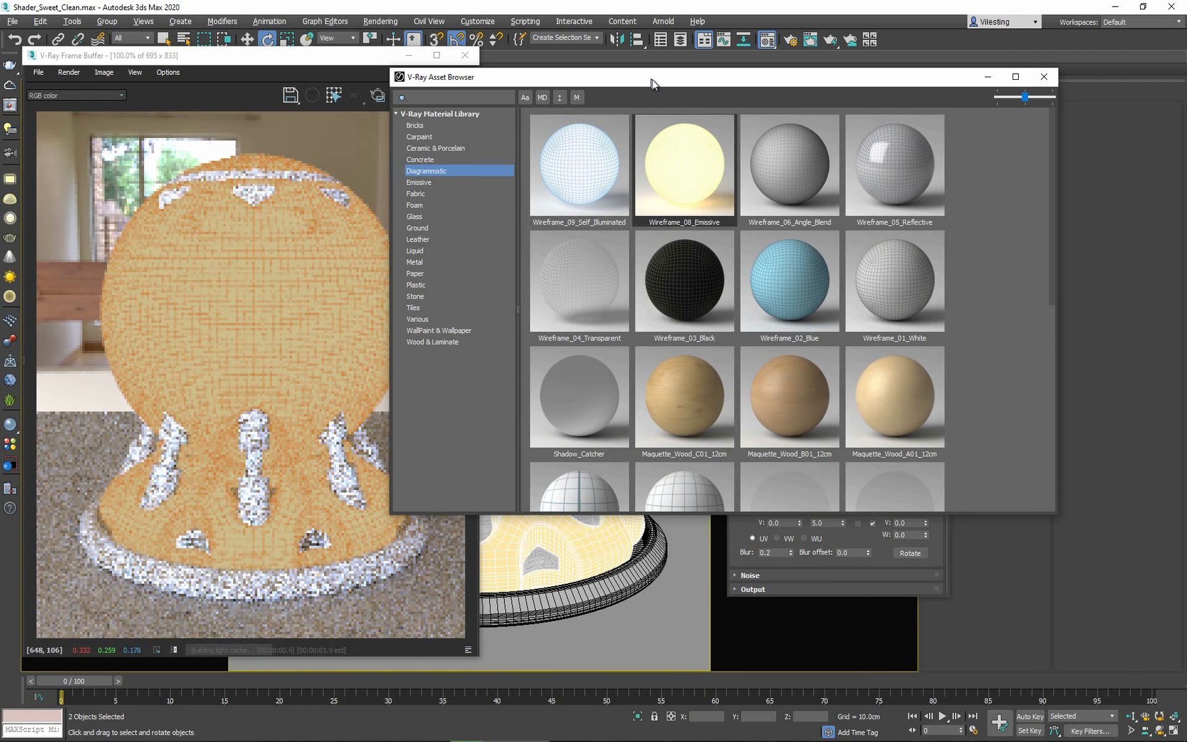
# Uncover the Material Editor and load the shader ball's emissive wireframe material from the viewport into the active sample slot.
pyautogui.moveTo(651, 79); pyautogui.dragTo(68, 151)
pyautogui.click(160, 340)
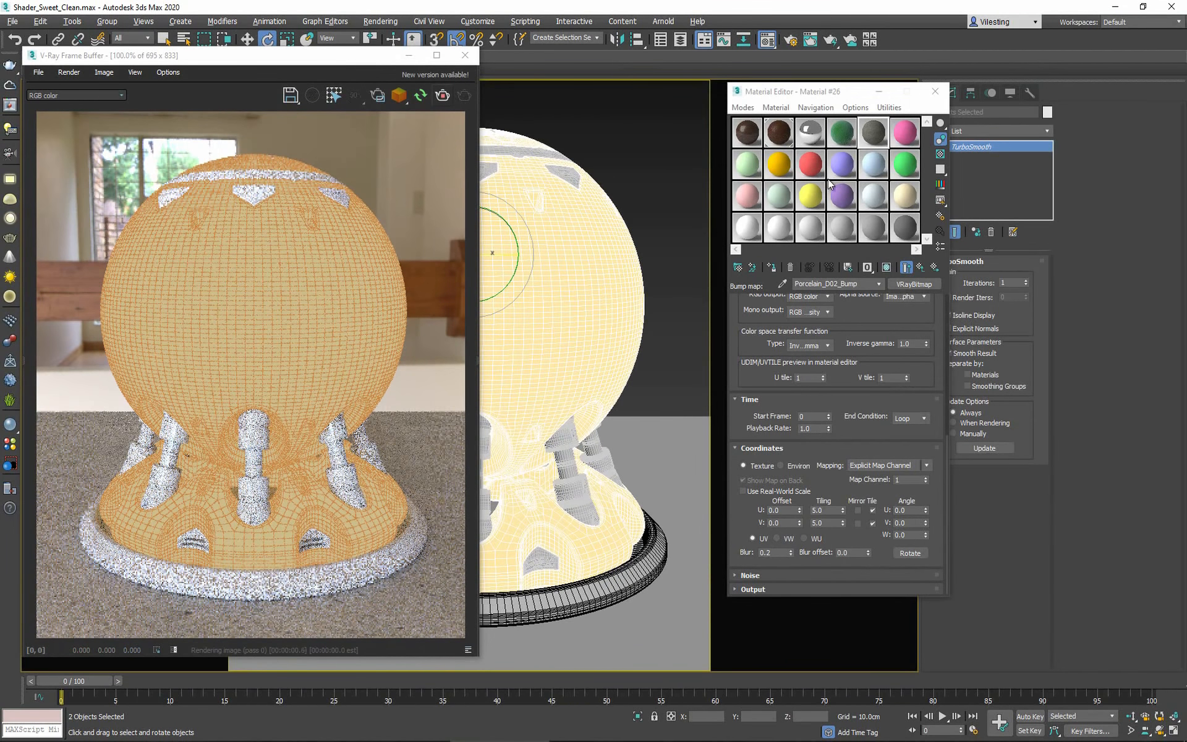
pyautogui.click(782, 286)
pyautogui.click(527, 312)
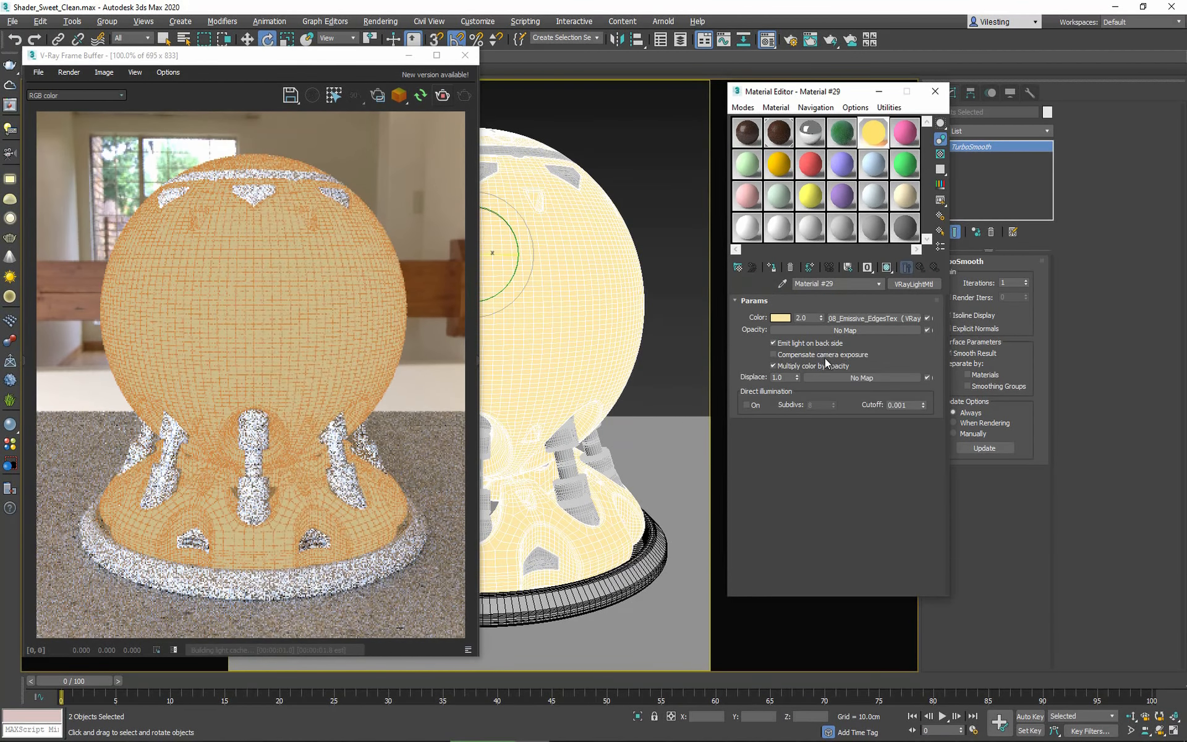
# Enable camera exposure compensation on the emissive wireframe material and set its color multiplier to 5.
pyautogui.click(822, 354)
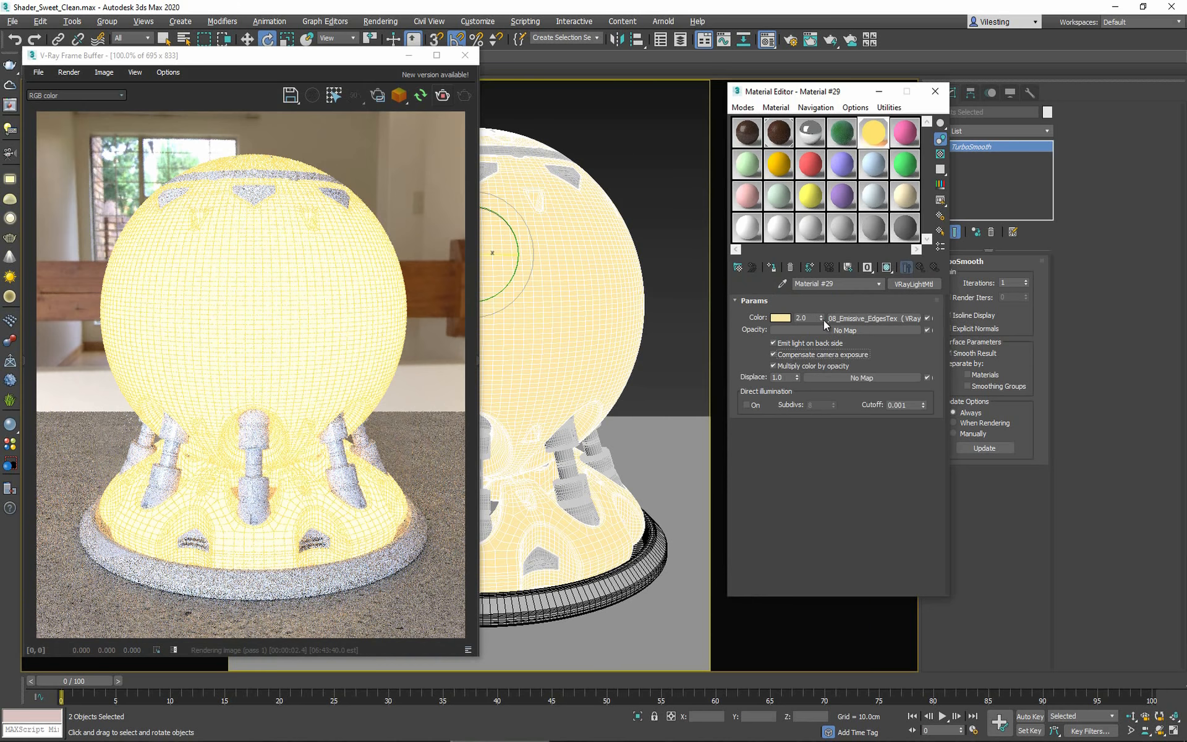
pyautogui.click(804, 318)
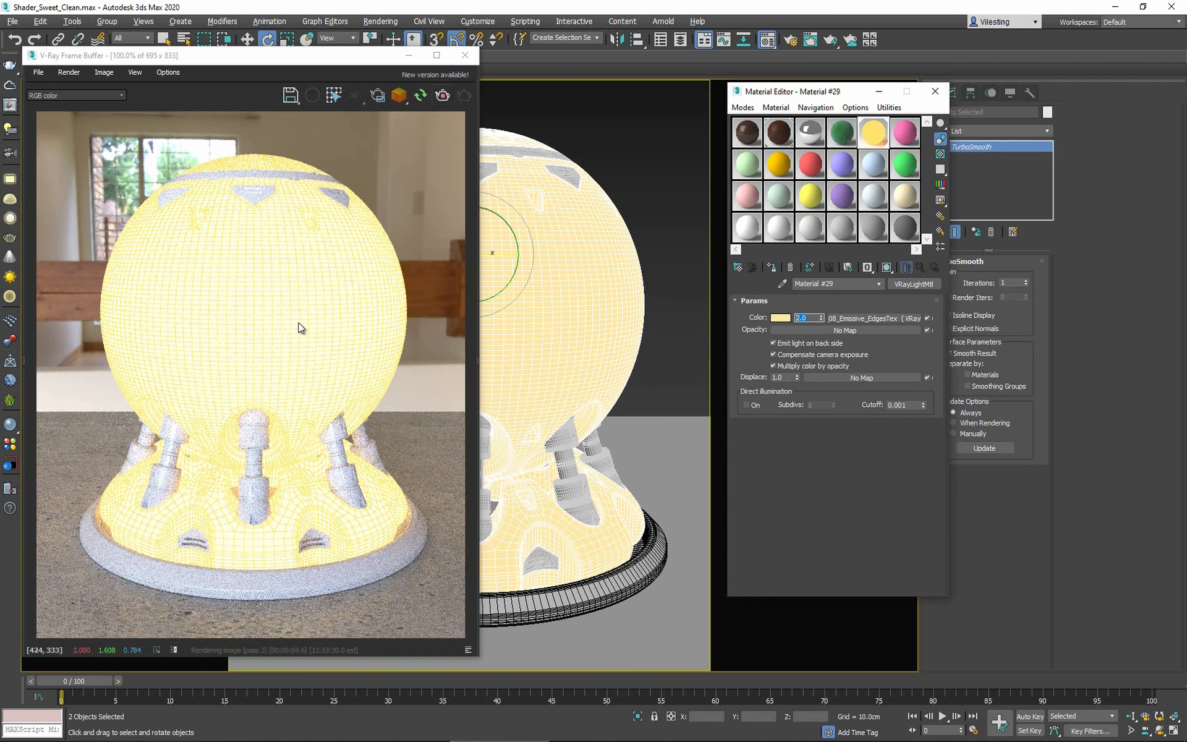
pyautogui.write('5')
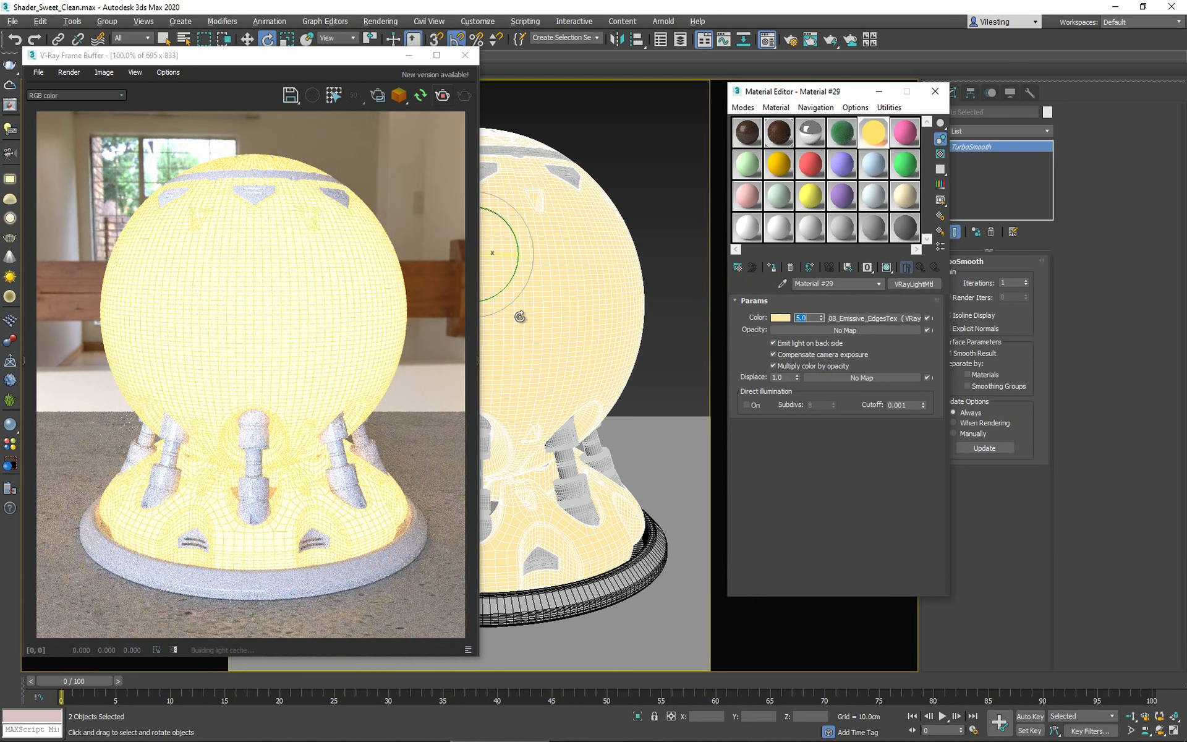
# Commit the emissive material's color multiplier of 5 and show the Emissive category of the V-Ray material library.
pyautogui.press('Return')
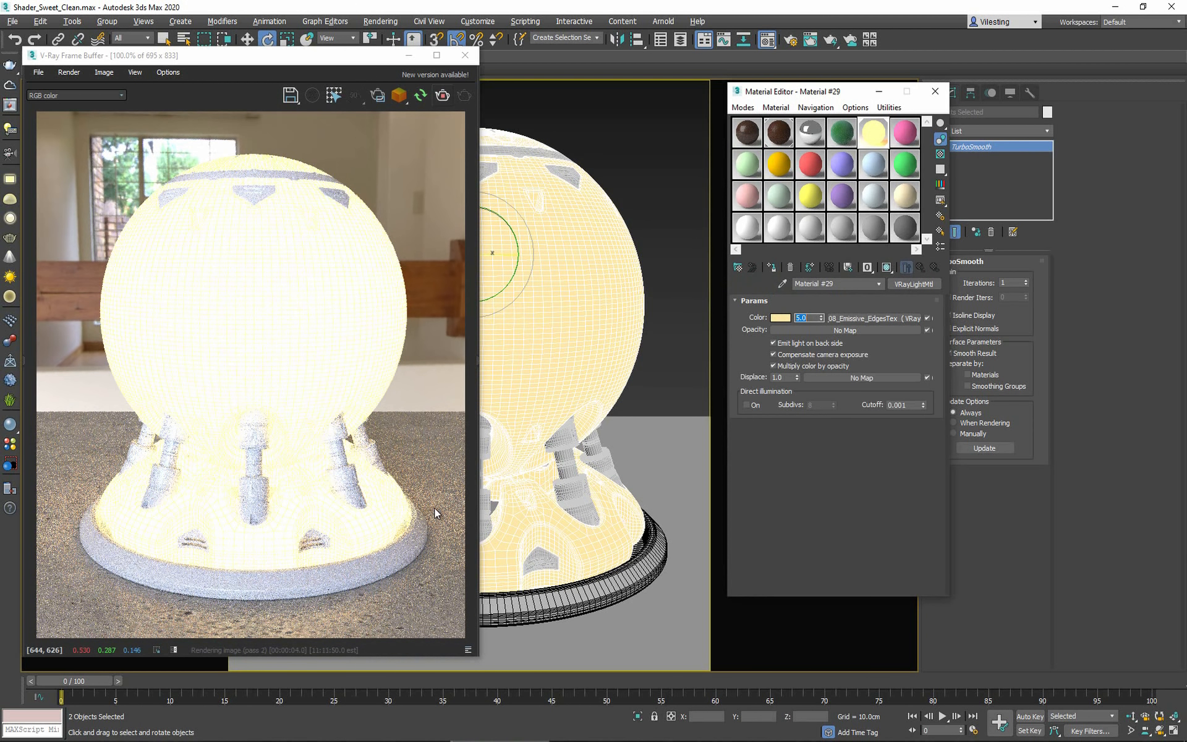
pyautogui.moveTo(0, 181); pyautogui.dragTo(965, 101)
pyautogui.click(563, 198)
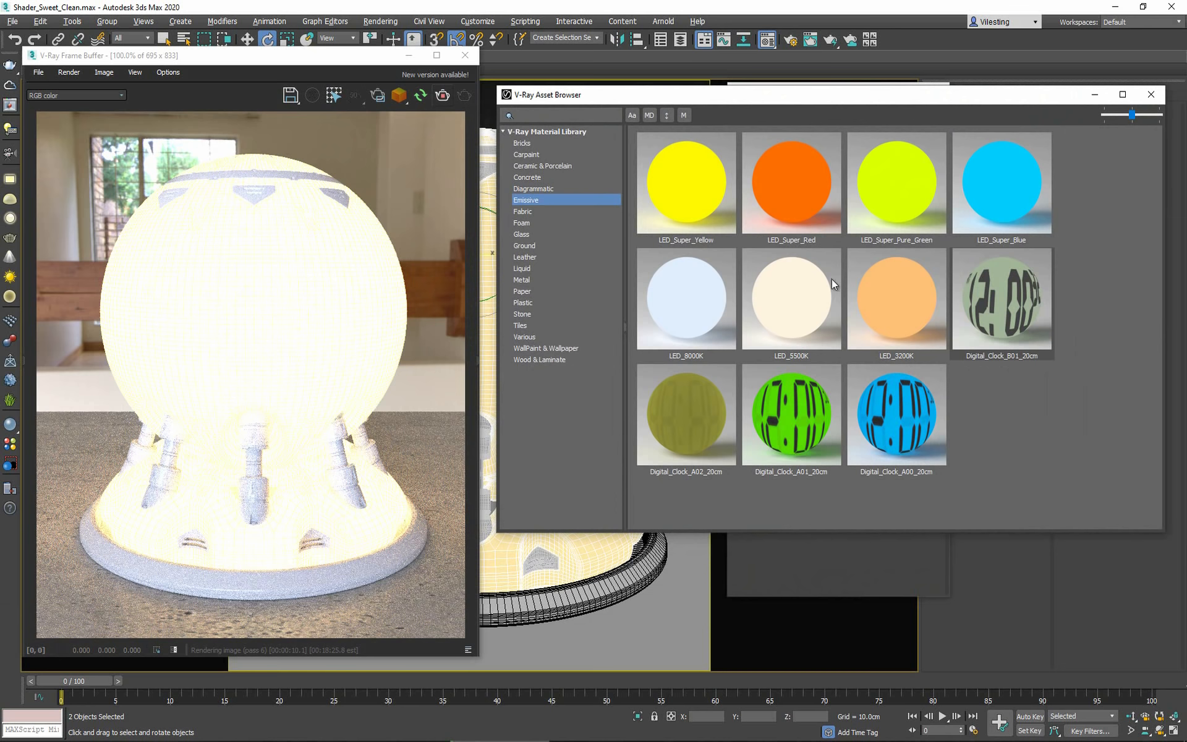
# Apply Fabric_B01_20cm from the Fabric category of the material library to the selected shader ball objects.
pyautogui.click(535, 211)
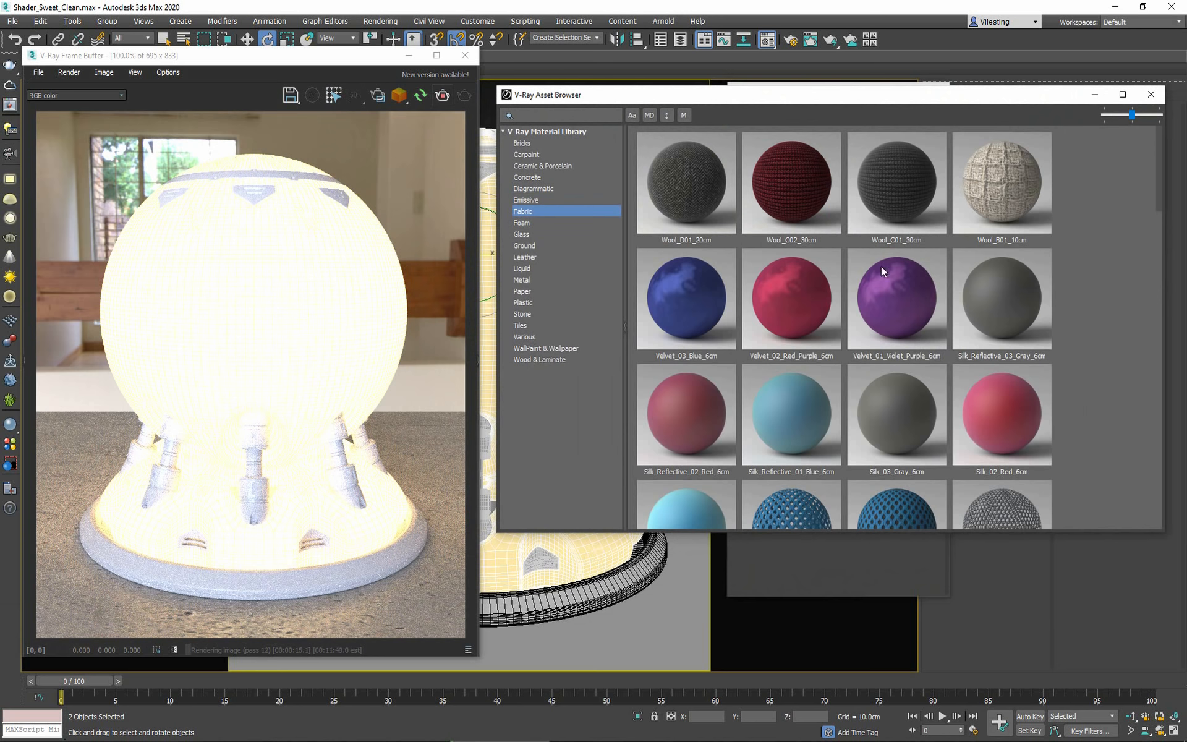
pyautogui.scroll(-10, 982, 304)
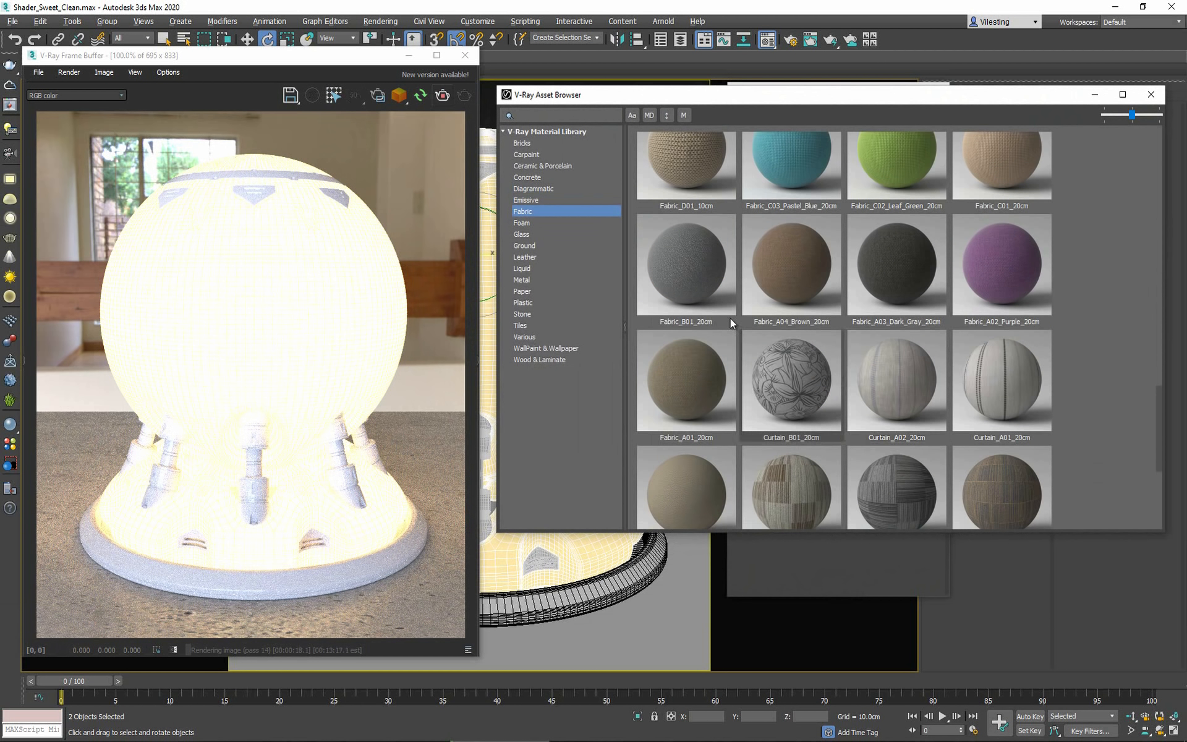
pyautogui.rightClick(696, 281)
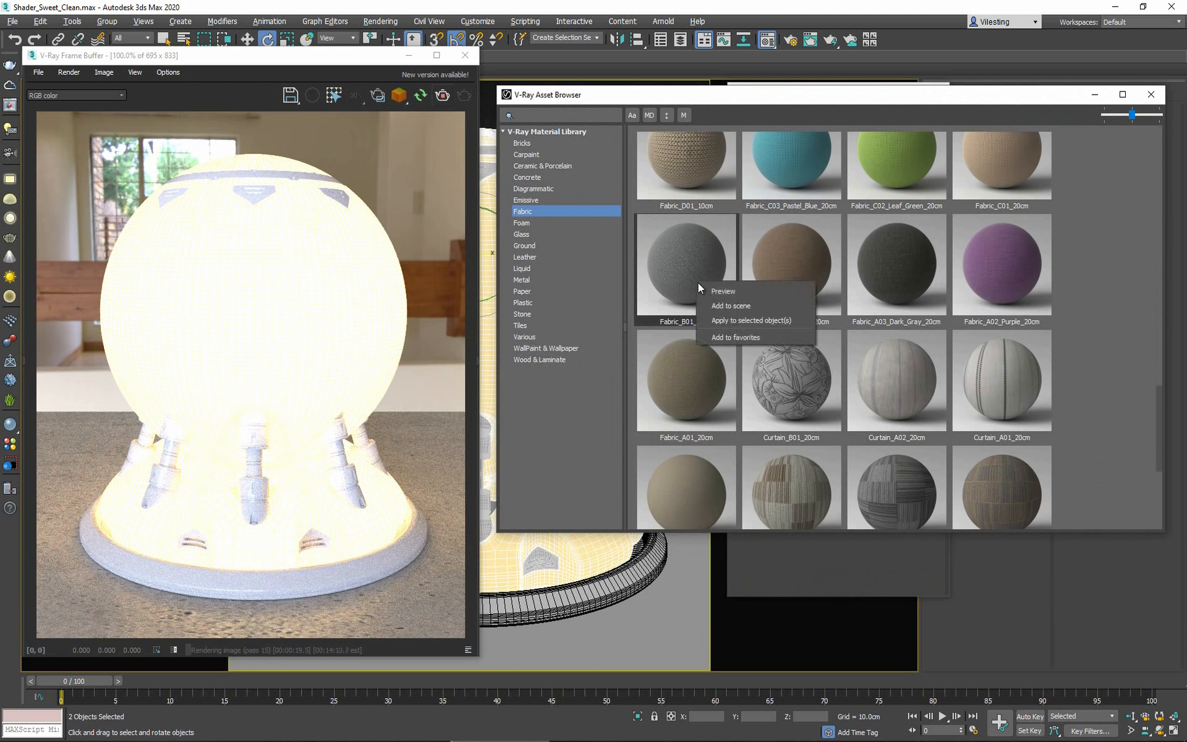
pyautogui.click(742, 323)
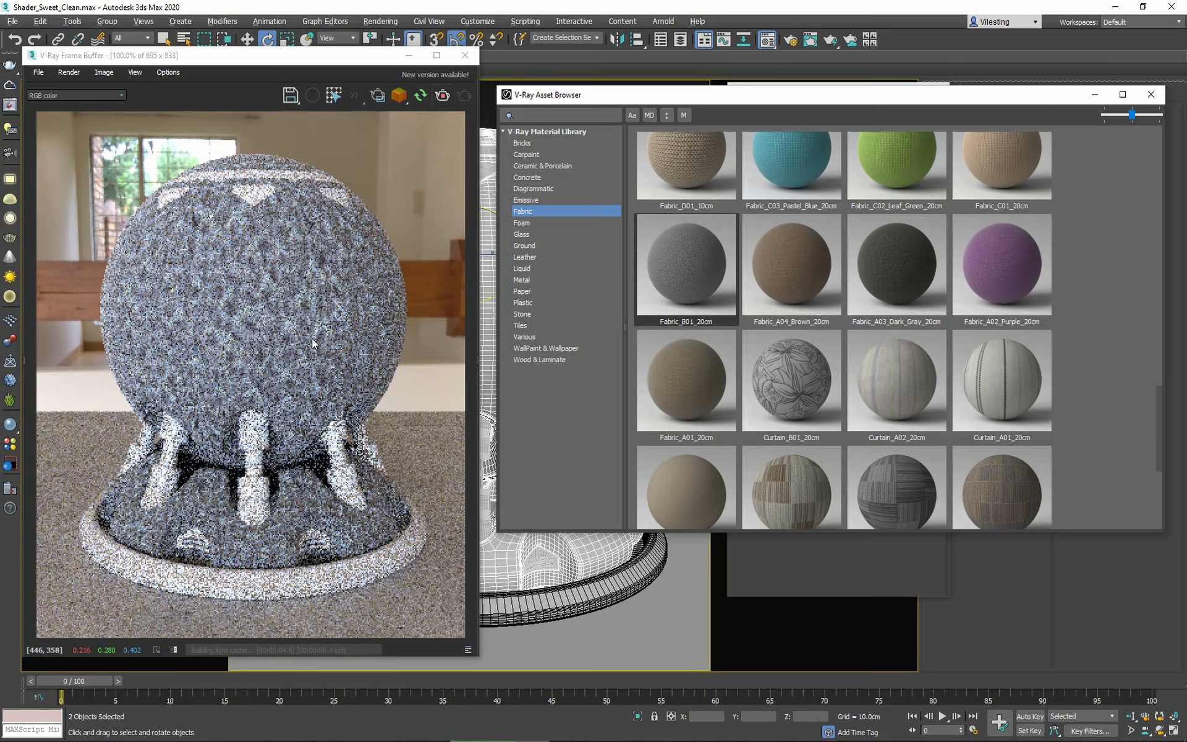
# Look through the remaining Fabric materials and the Foam, Glass and Ground categories, keeping the rendered ball in view.
pyautogui.scroll(-4, 680, 343)
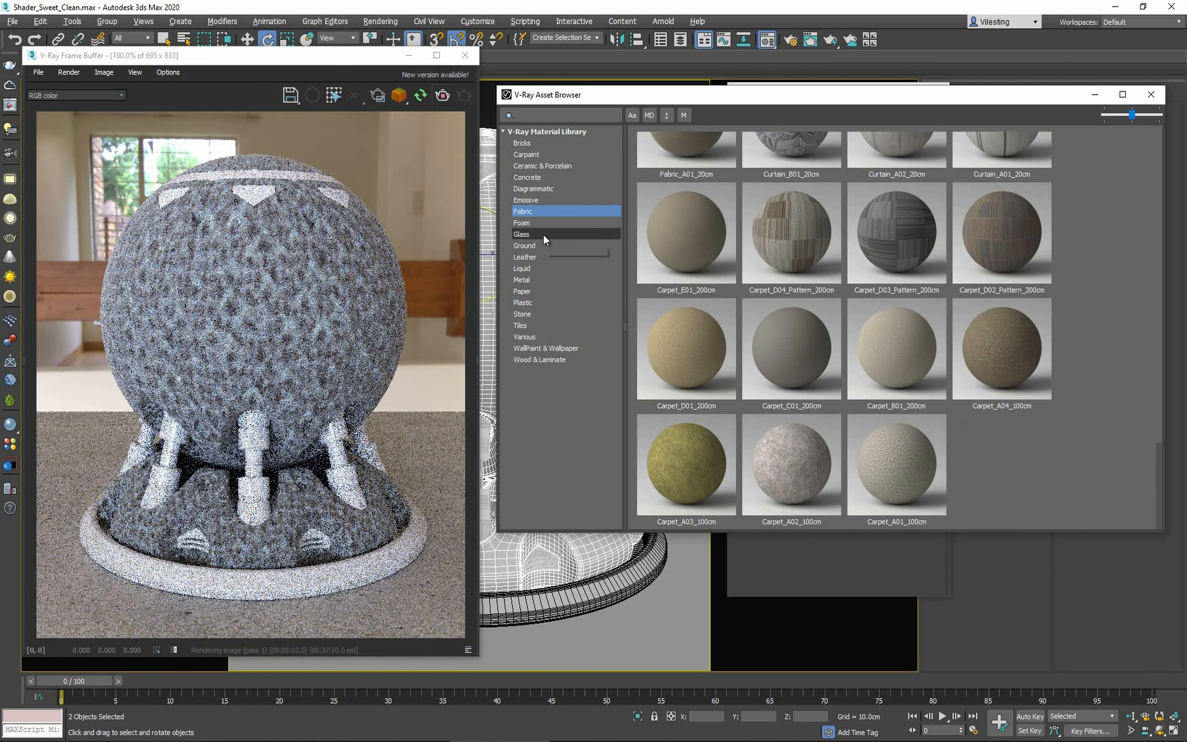
pyautogui.moveTo(711, 94); pyautogui.dragTo(429, 107)
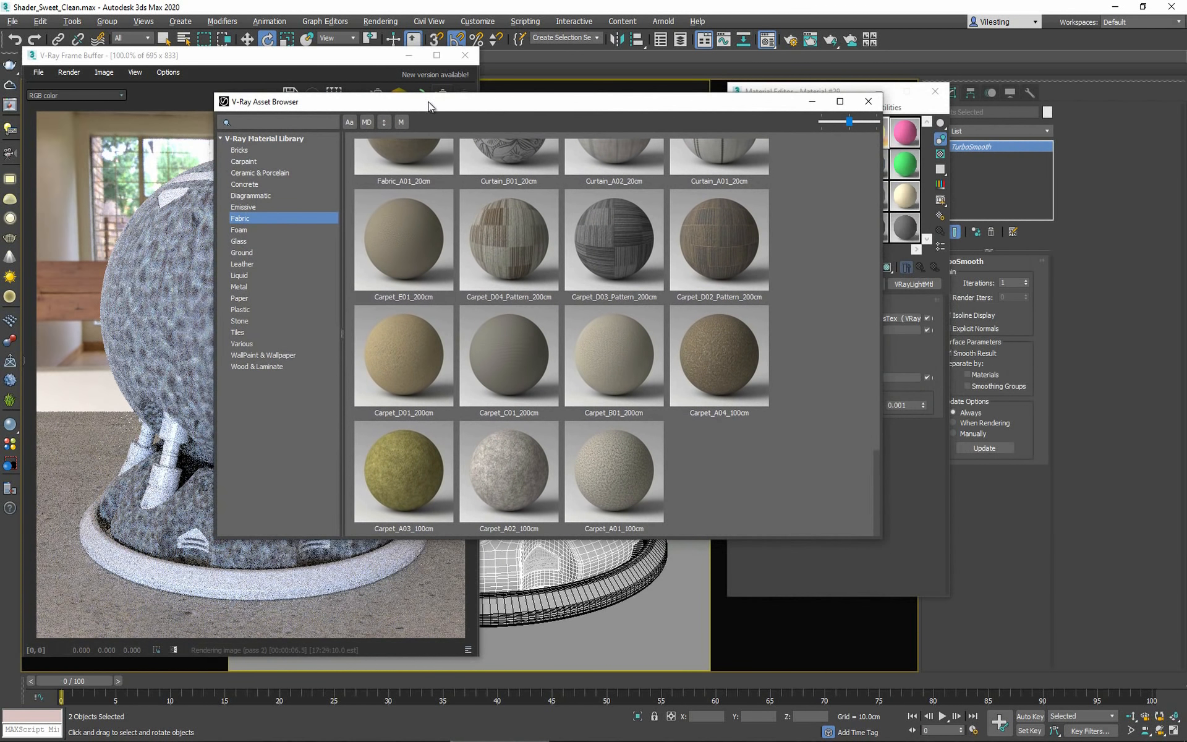
pyautogui.click(244, 232)
pyautogui.click(246, 240)
pyautogui.click(246, 253)
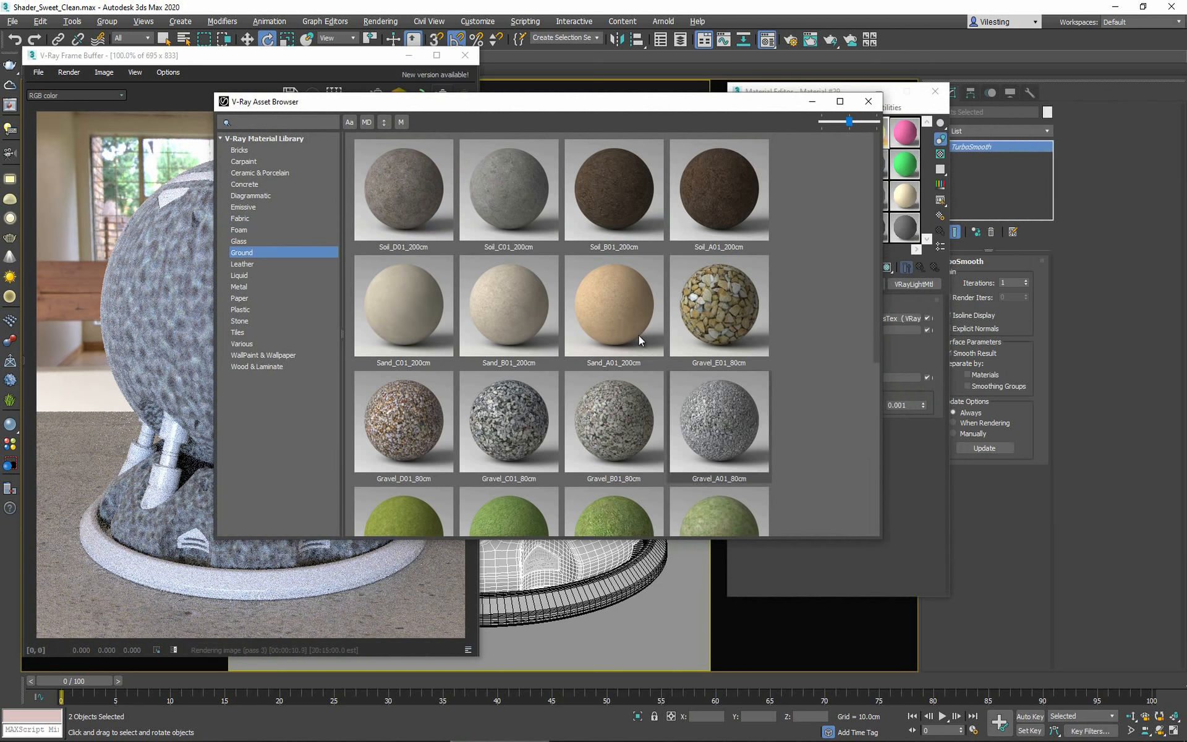
pyautogui.moveTo(527, 103); pyautogui.dragTo(775, 116)
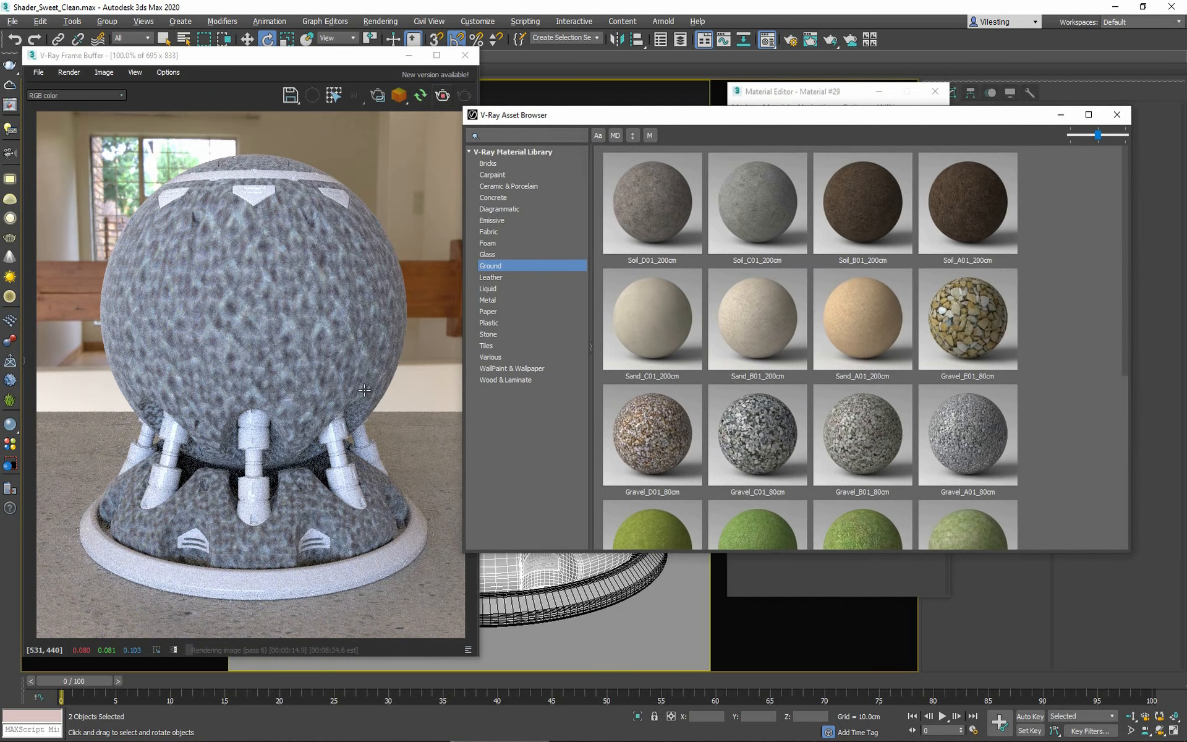
# Look through the library categories from Leather to Wood & Laminate and close the V-Ray Asset Browser.
pyautogui.click(541, 276)
pyautogui.click(535, 288)
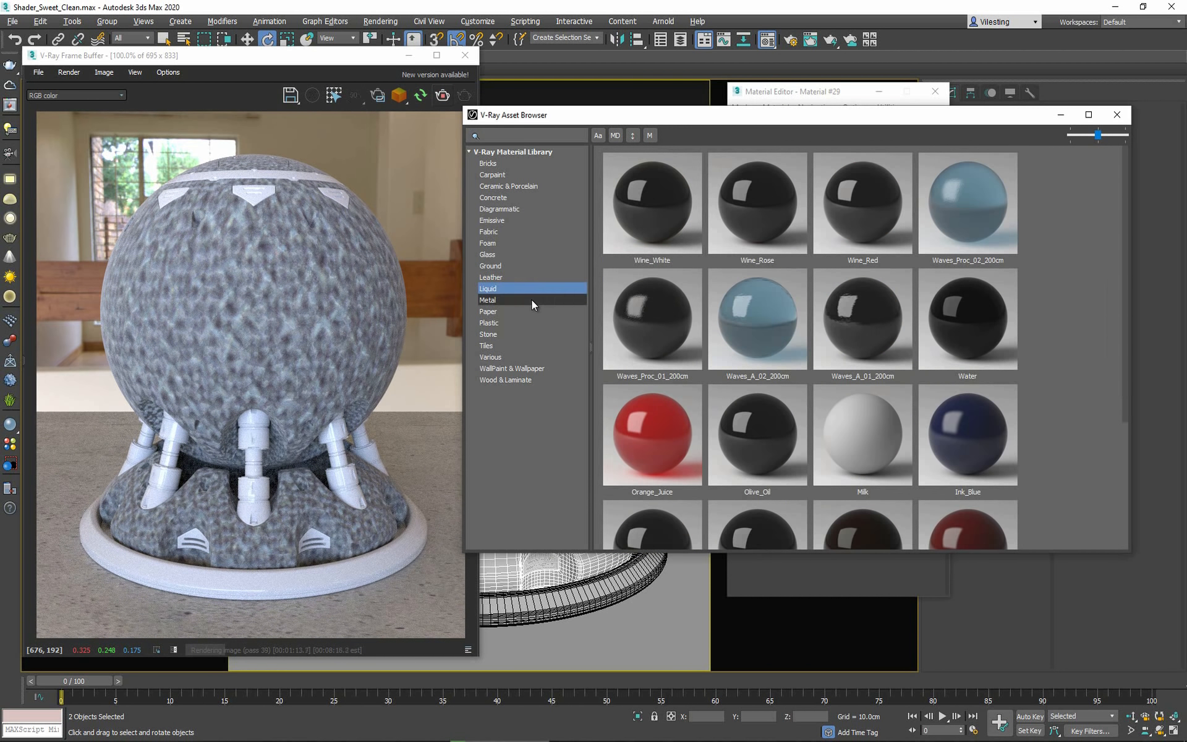
pyautogui.click(532, 299)
pyautogui.click(531, 311)
pyautogui.click(532, 321)
pyautogui.click(530, 334)
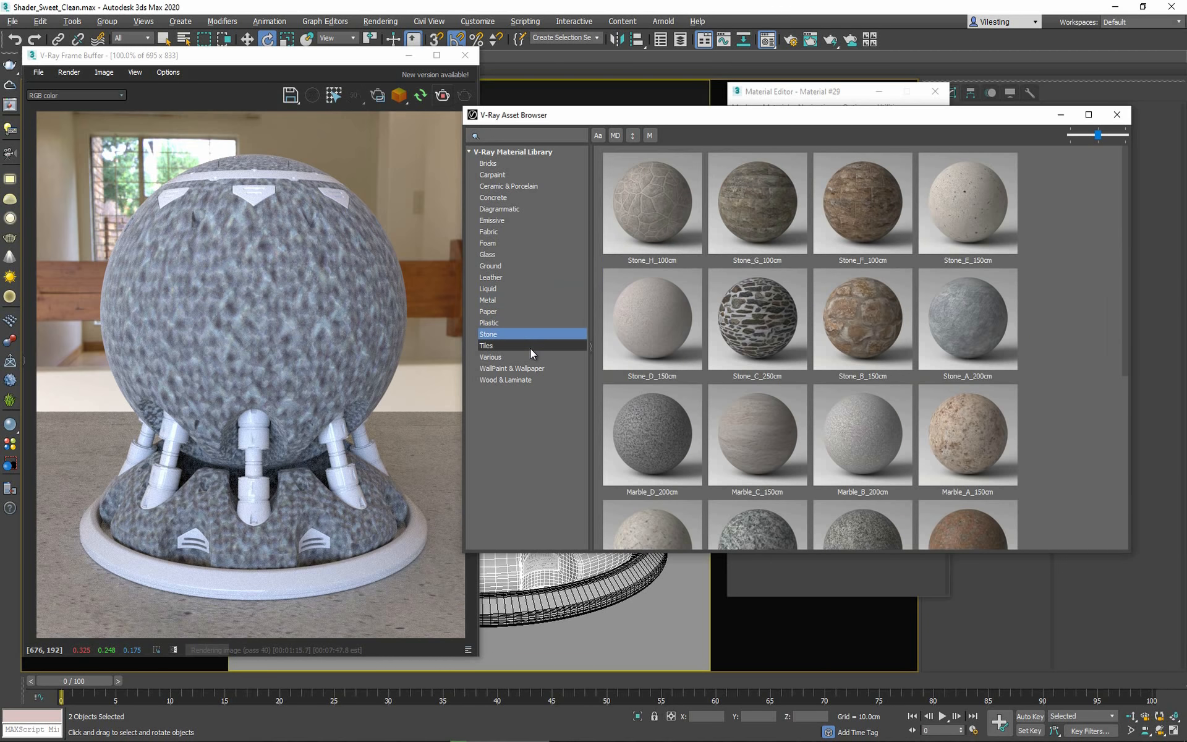
pyautogui.click(529, 346)
pyautogui.click(528, 368)
pyautogui.click(528, 379)
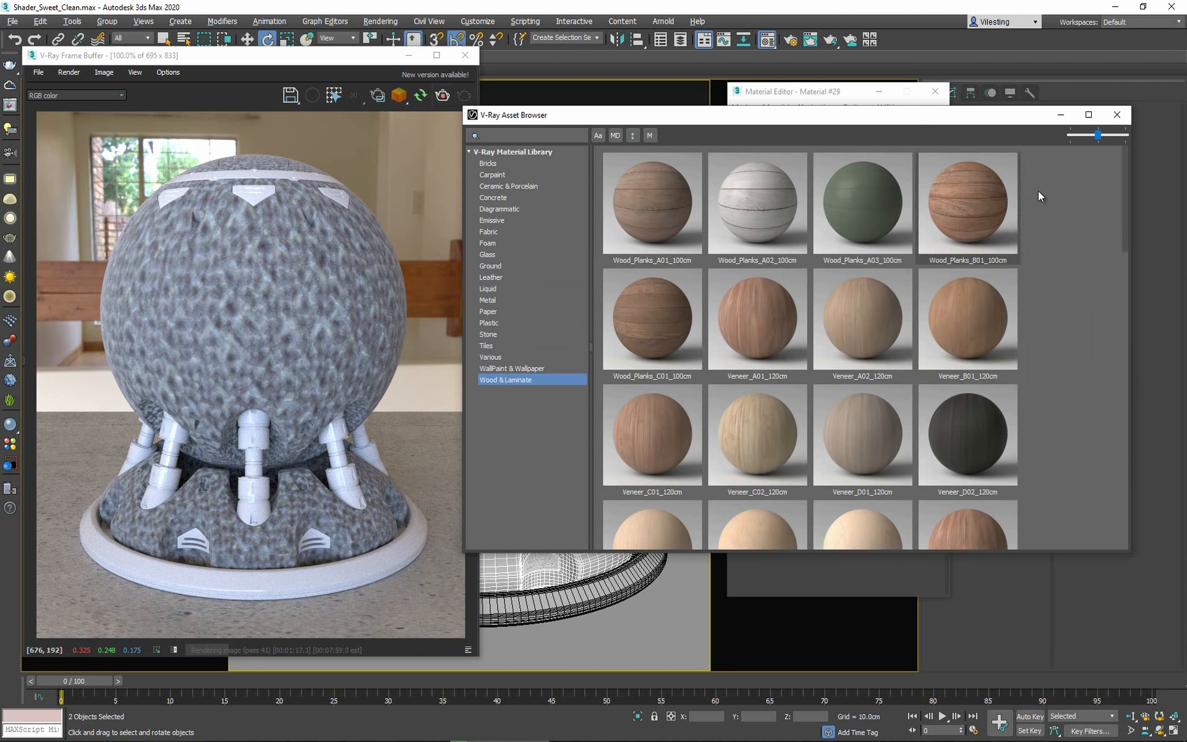
pyautogui.click(1117, 115)
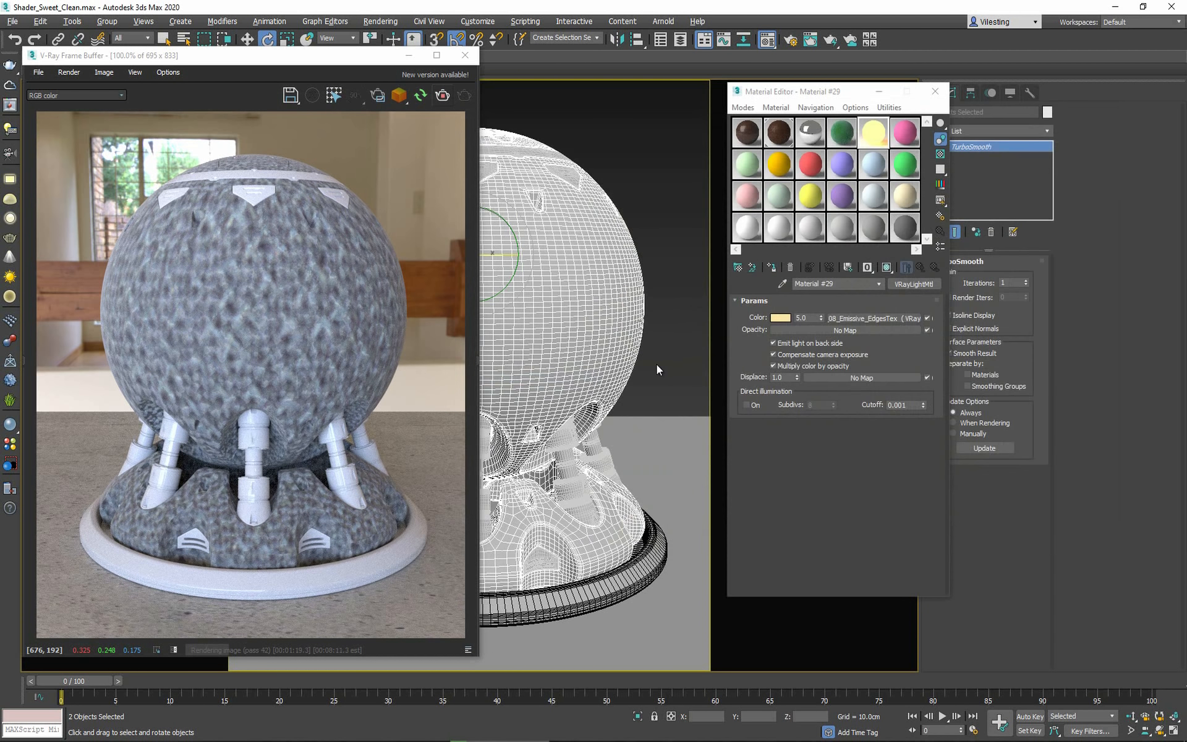
# Deselect all objects and move the V-Ray Frame Buffer out of the way of the camera viewport.
pyautogui.click(658, 369)
pyautogui.moveTo(293, 56); pyautogui.dragTo(460, 65)
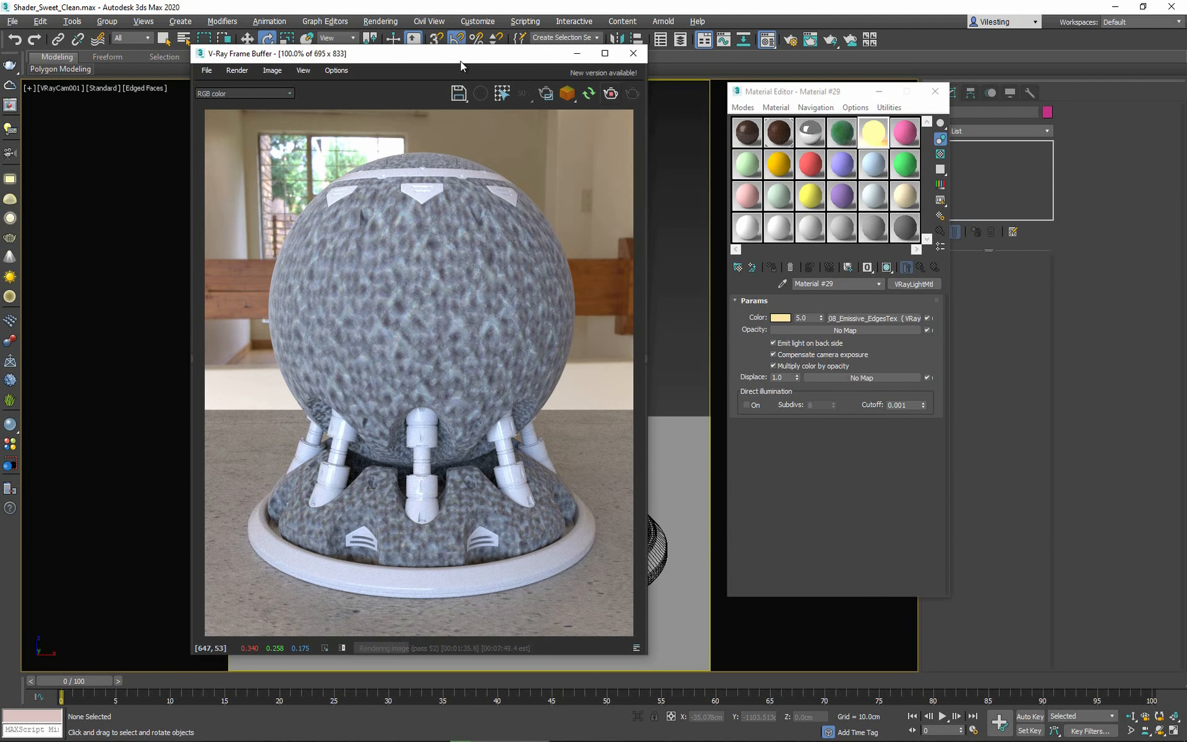
pyautogui.moveTo(461, 66); pyautogui.dragTo(0, 68)
pyautogui.moveTo(422, 13); pyautogui.dragTo(0, 68)
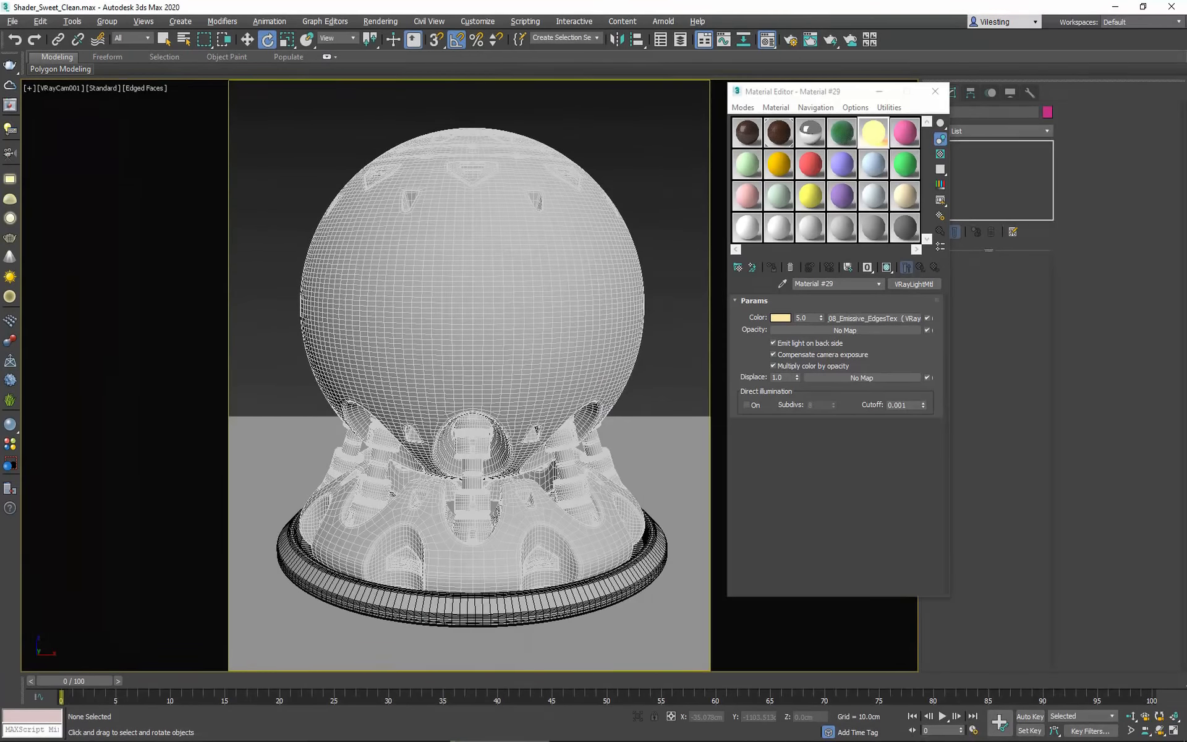
# Assign the pink VRayMtl, Material #6, to the two main shader ball objects and change its diffuse color to neutral gray.
pyautogui.click(387, 245)
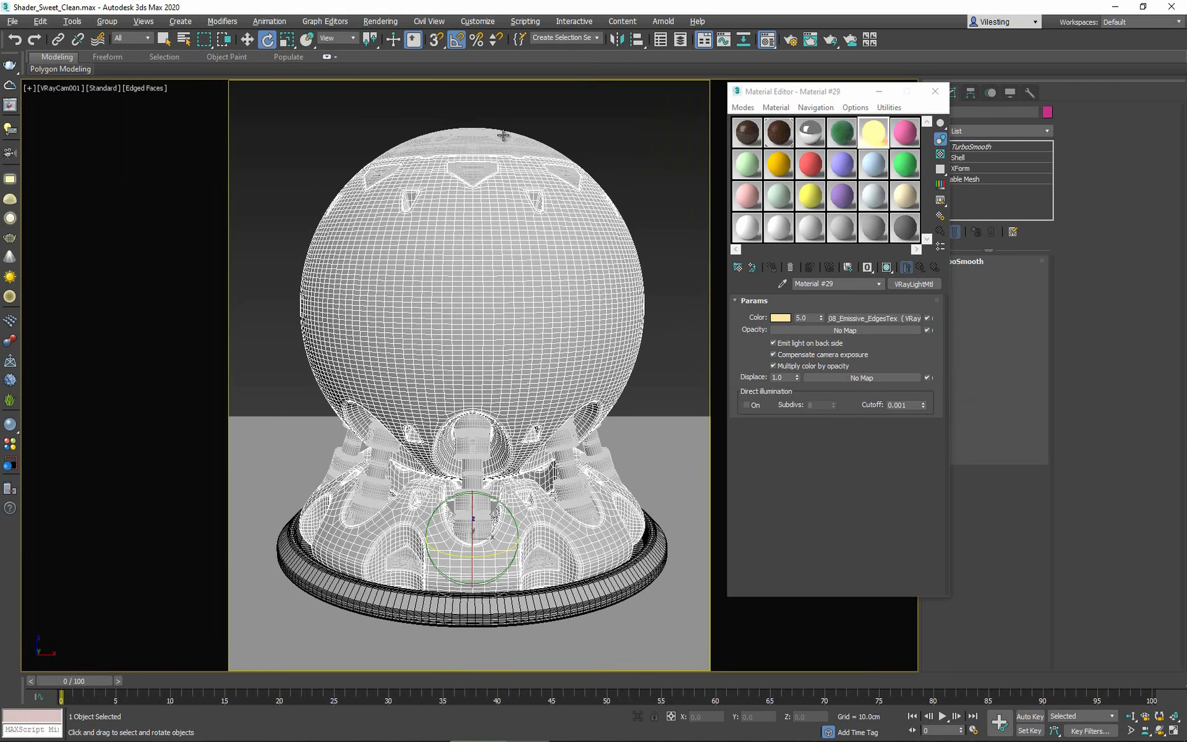
pyautogui.click(905, 132)
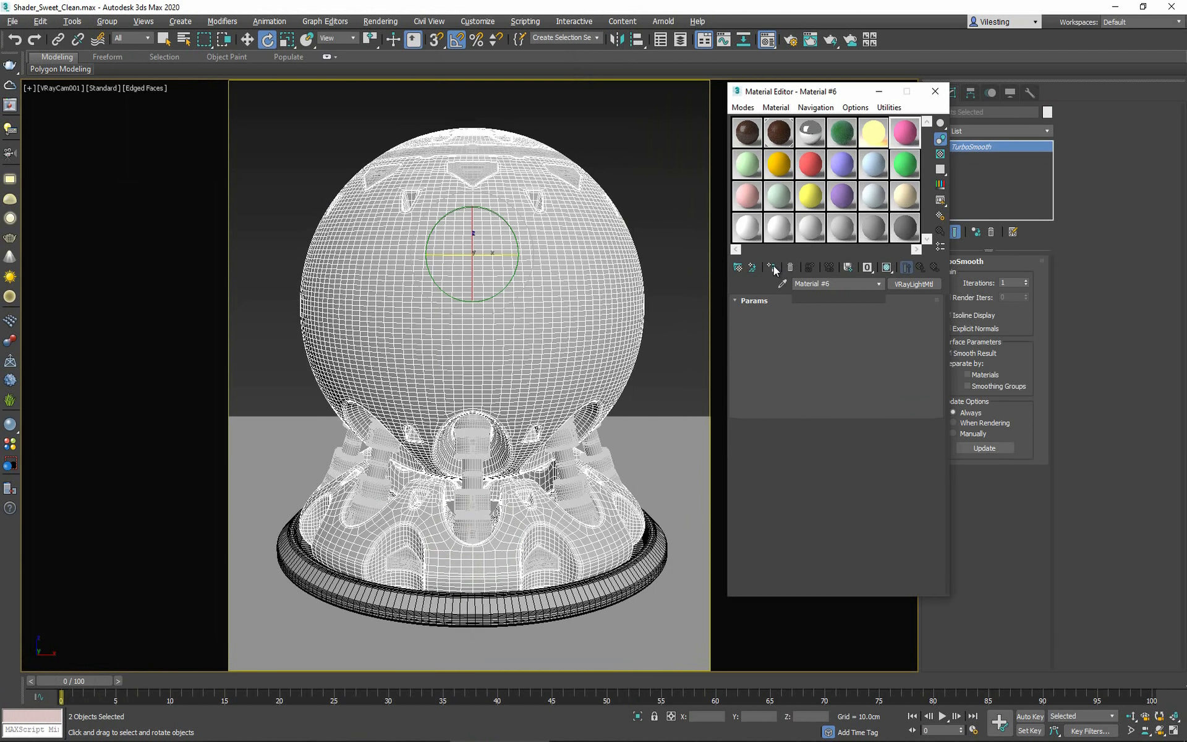
pyautogui.click(773, 268)
pyautogui.click(805, 315)
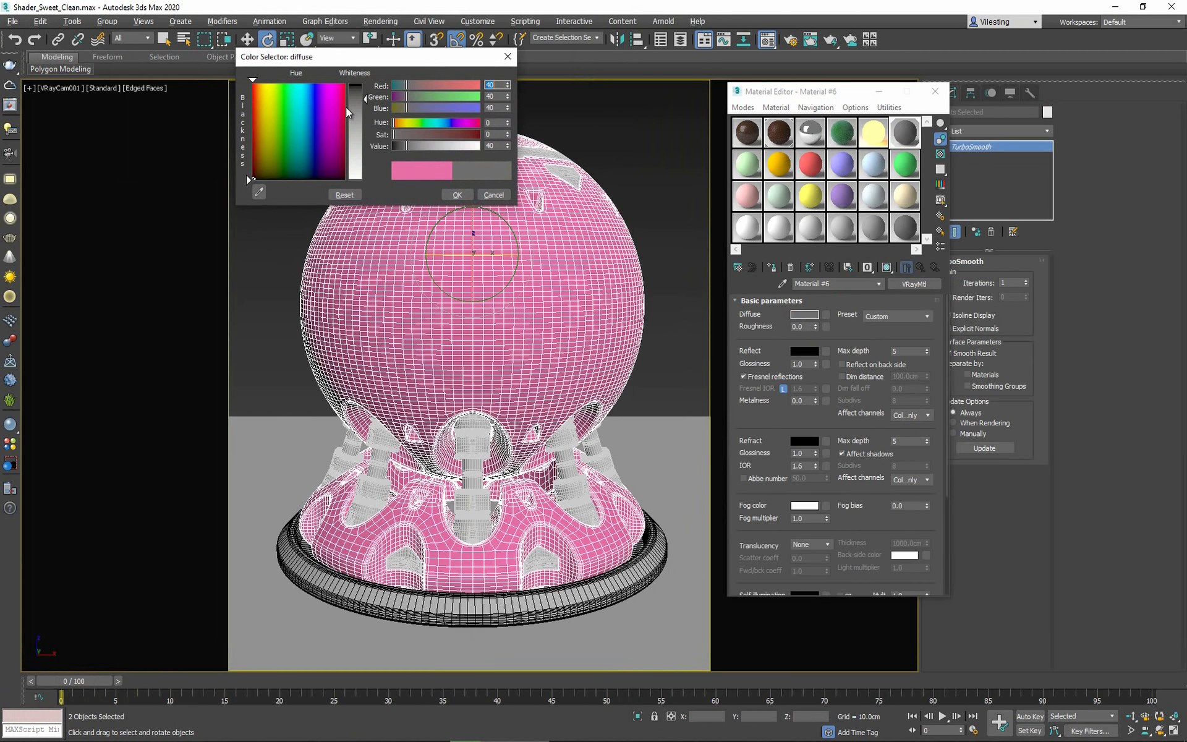
pyautogui.click(457, 194)
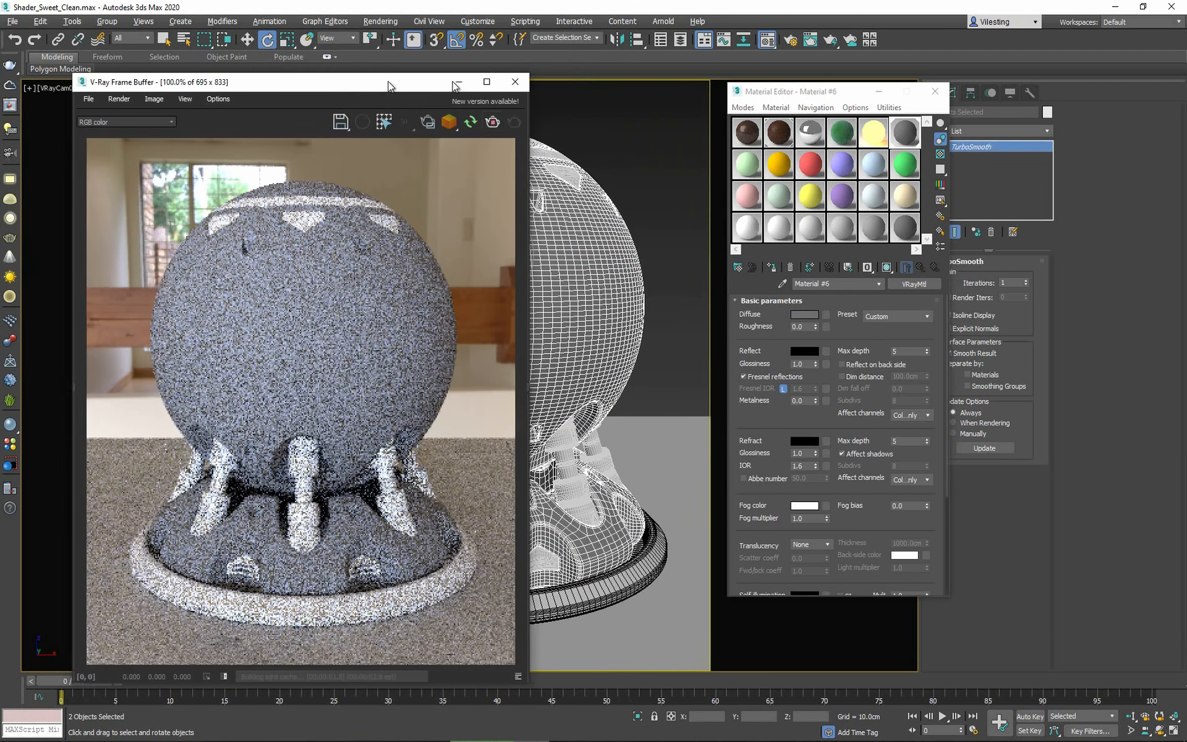
# Clear the frame buffer from the viewport, switch to the four-viewport layout and unhide the scene lights.
pyautogui.moveTo(390, 84); pyautogui.dragTo(525, 67)
pyautogui.click(657, 104)
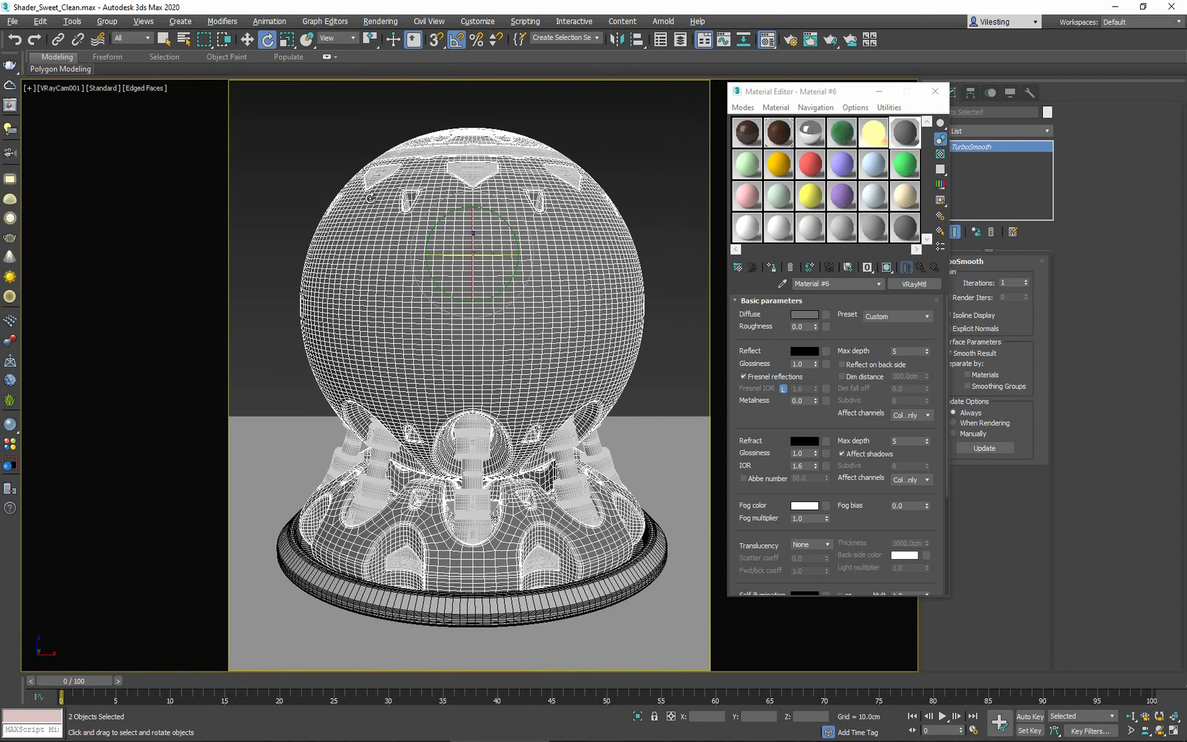
pyautogui.click(339, 151)
pyautogui.hotkey('alt', 'w')
pyautogui.click(272, 177)
pyautogui.hotkey('shift', 'l')
# Turn on the red, green and blue V-Ray plane lights around the shader ball and clear the selection.
pyautogui.click(168, 185)
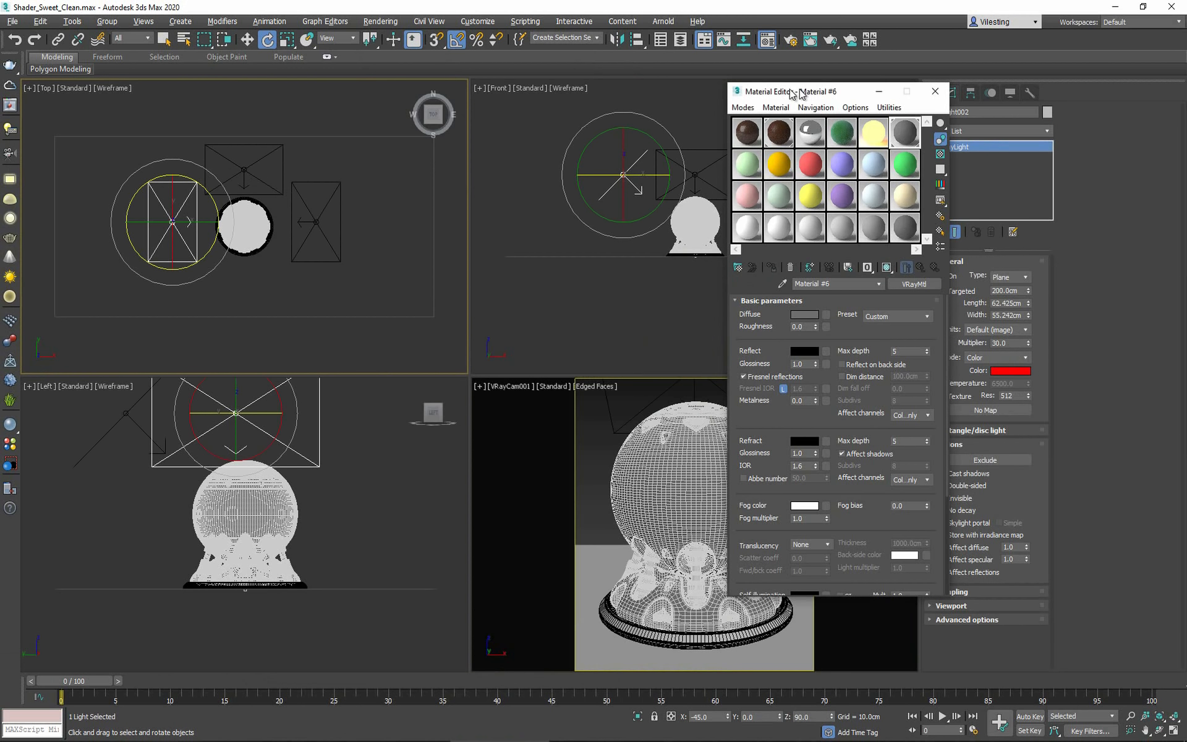
pyautogui.moveTo(807, 93); pyautogui.dragTo(757, 92)
pyautogui.click(942, 276)
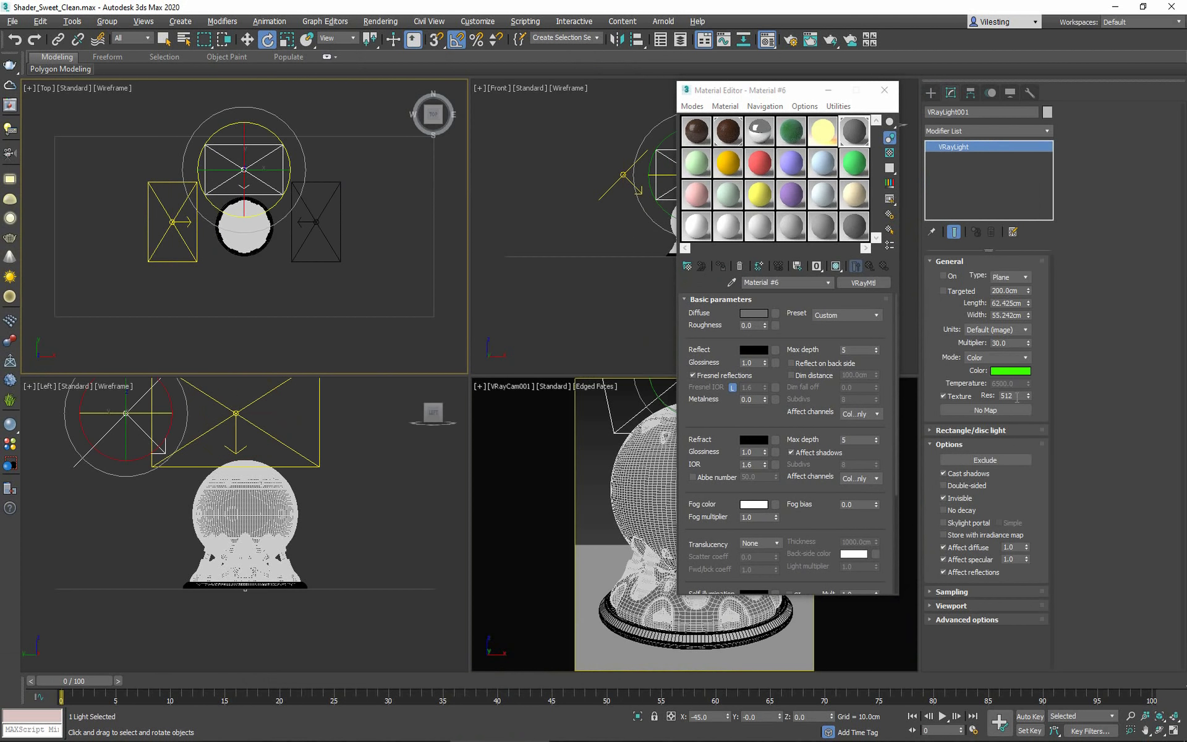
pyautogui.click(335, 205)
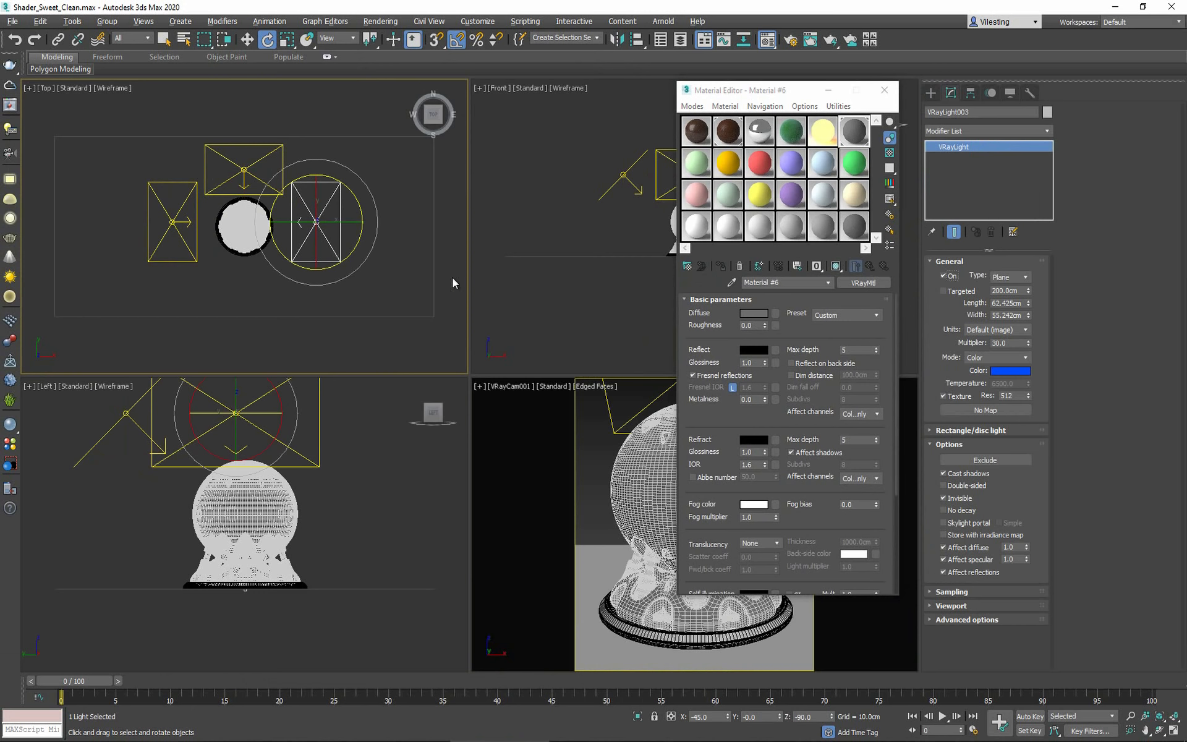
pyautogui.click(382, 281)
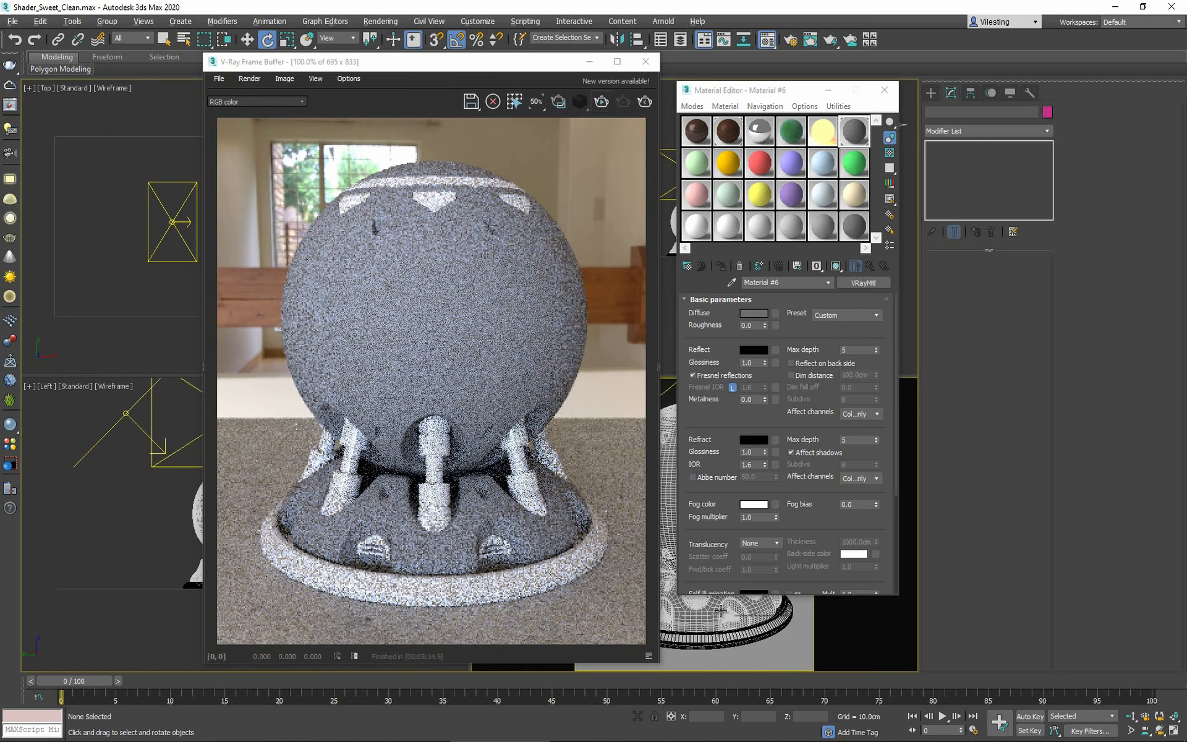
# Maximize the camera viewport and run an interactive render of the shader ball under the colored lights, stopping it once it resolves.
pyautogui.hotkey('alt', 'w')
pyautogui.click(603, 100)
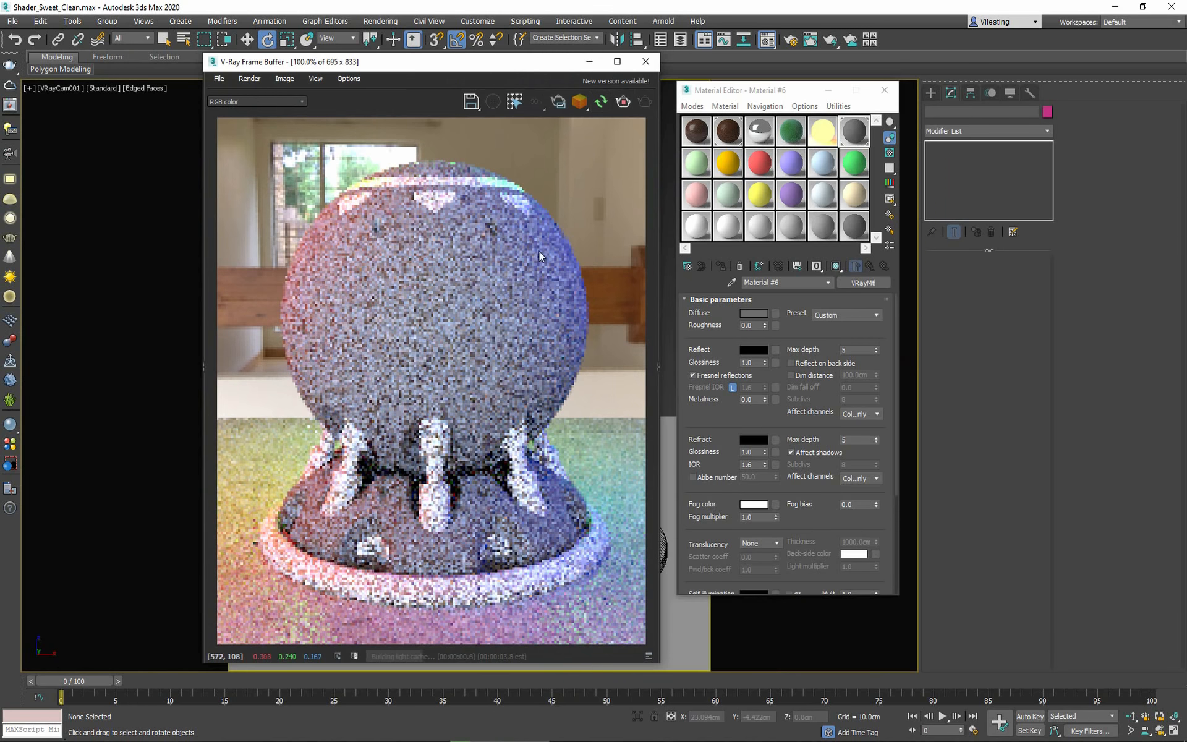
pyautogui.moveTo(481, 66)
pyautogui.mouseDown()
pyautogui.moveTo(442, 61)
pyautogui.moveTo(472, 60)
pyautogui.mouseUp()
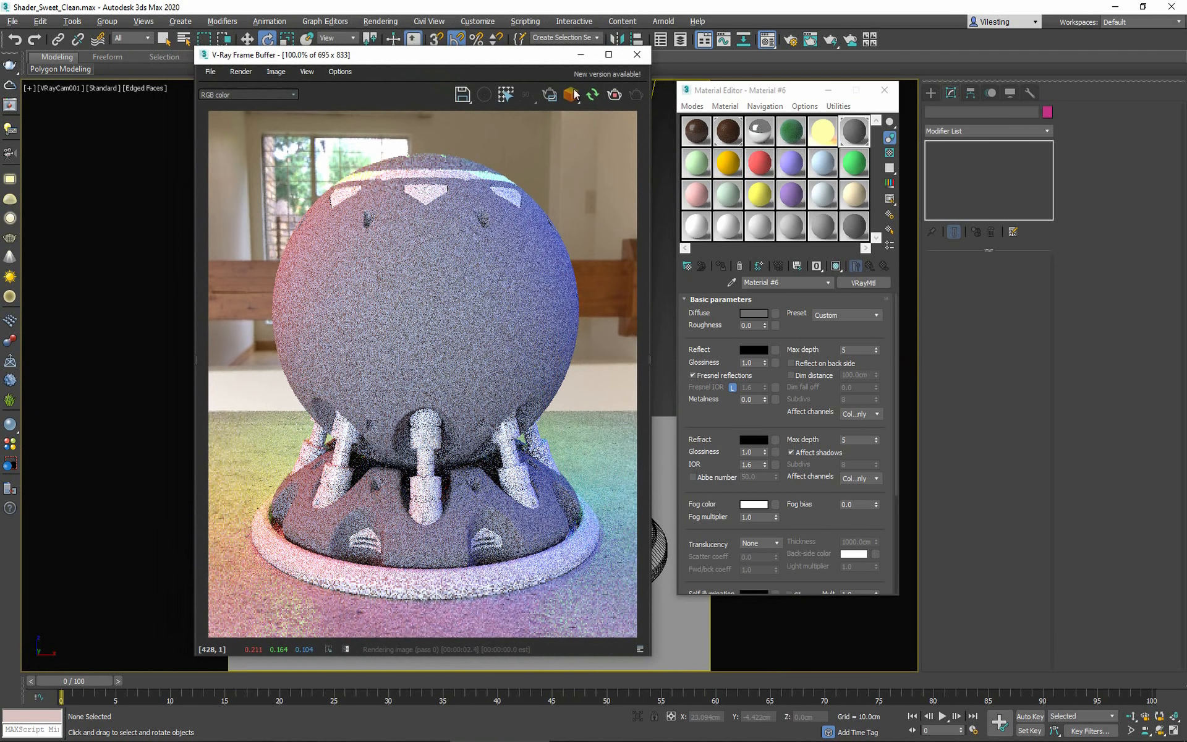
pyautogui.click(614, 98)
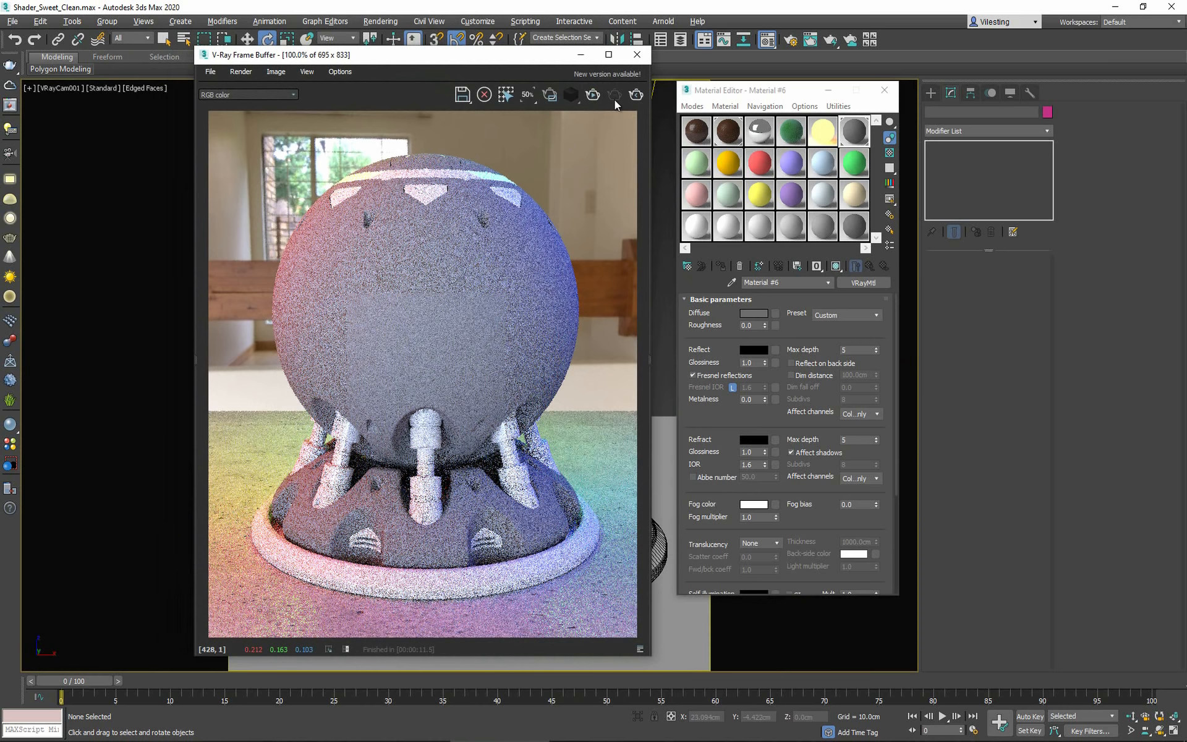
# Add a VRayLightMix render element in Render Setup and close the setup window.
pyautogui.click(669, 339)
pyautogui.press('F10')
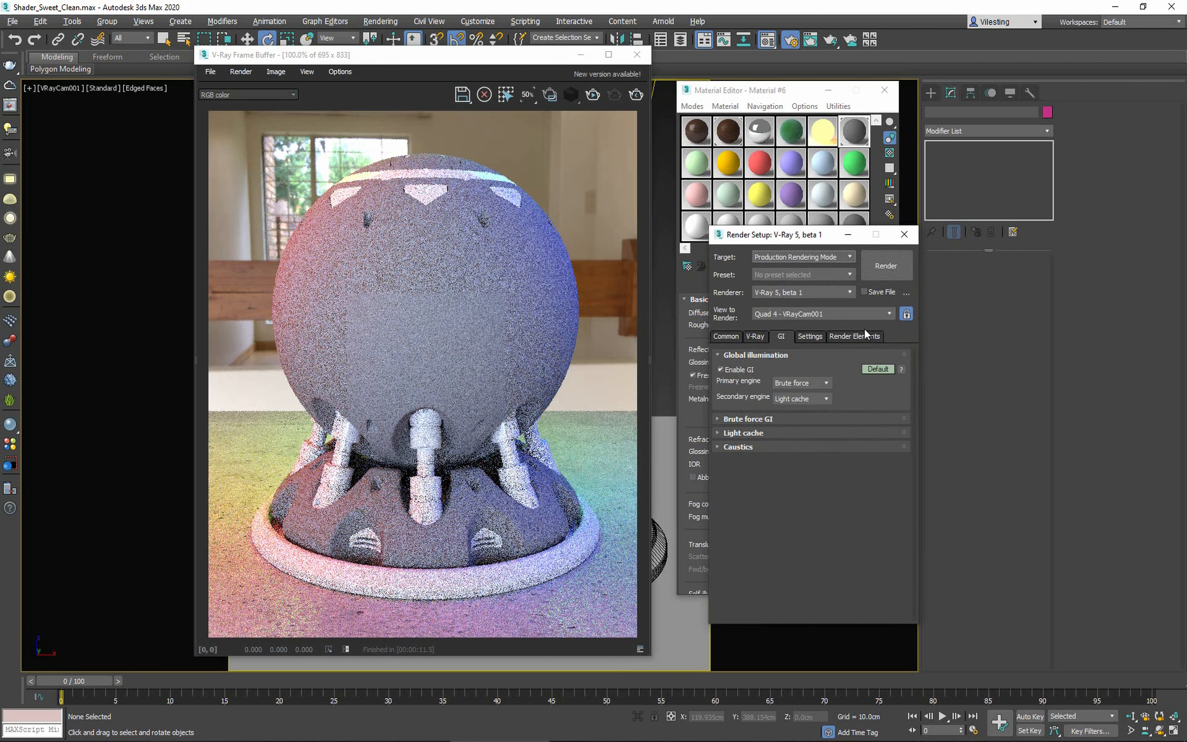
pyautogui.click(863, 335)
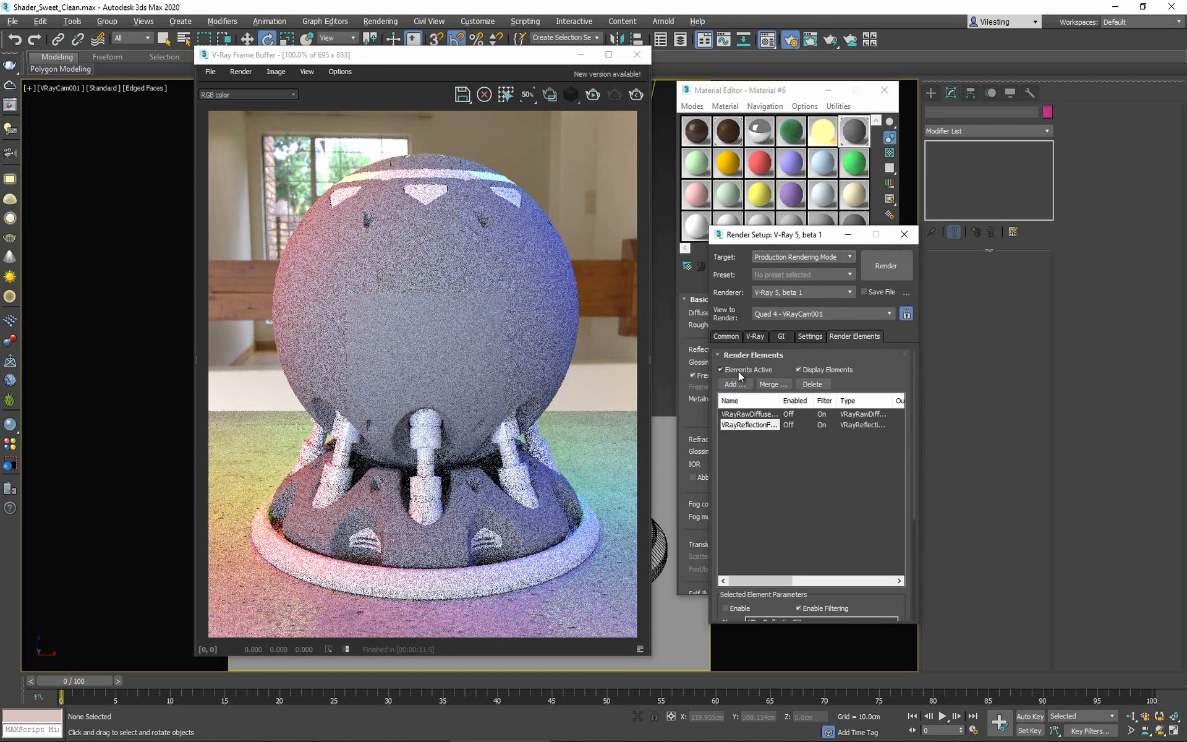
pyautogui.click(733, 384)
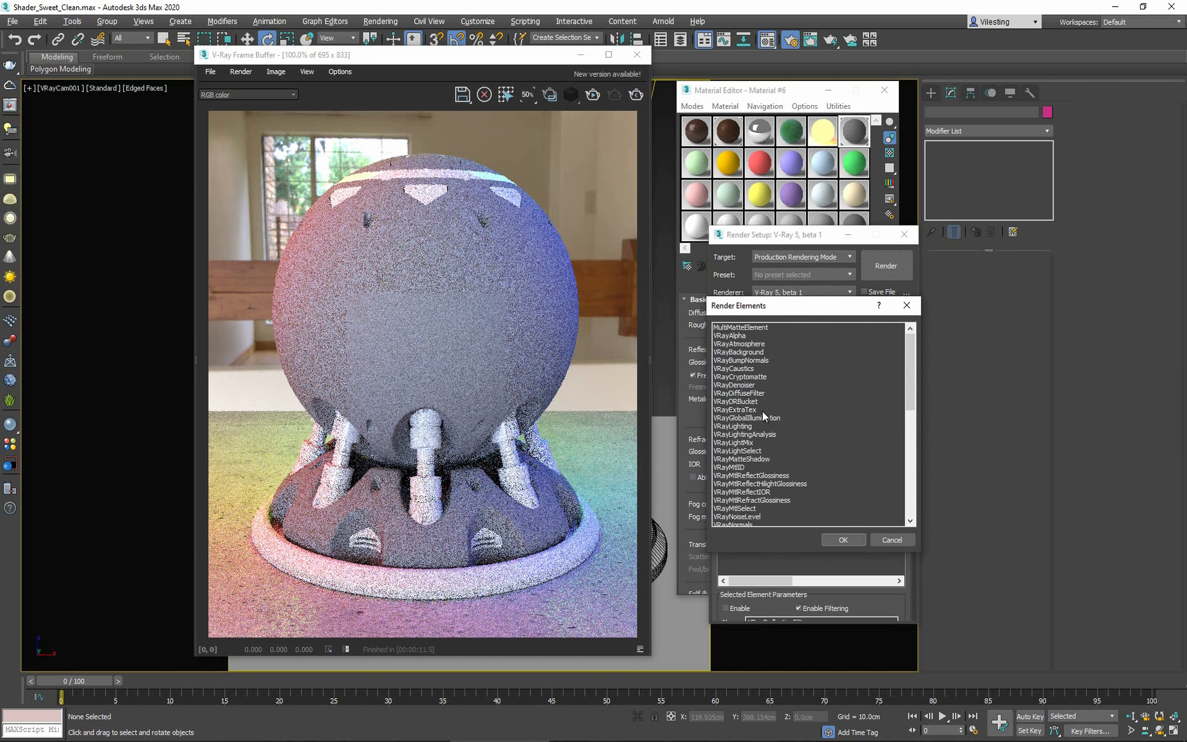
pyautogui.click(747, 443)
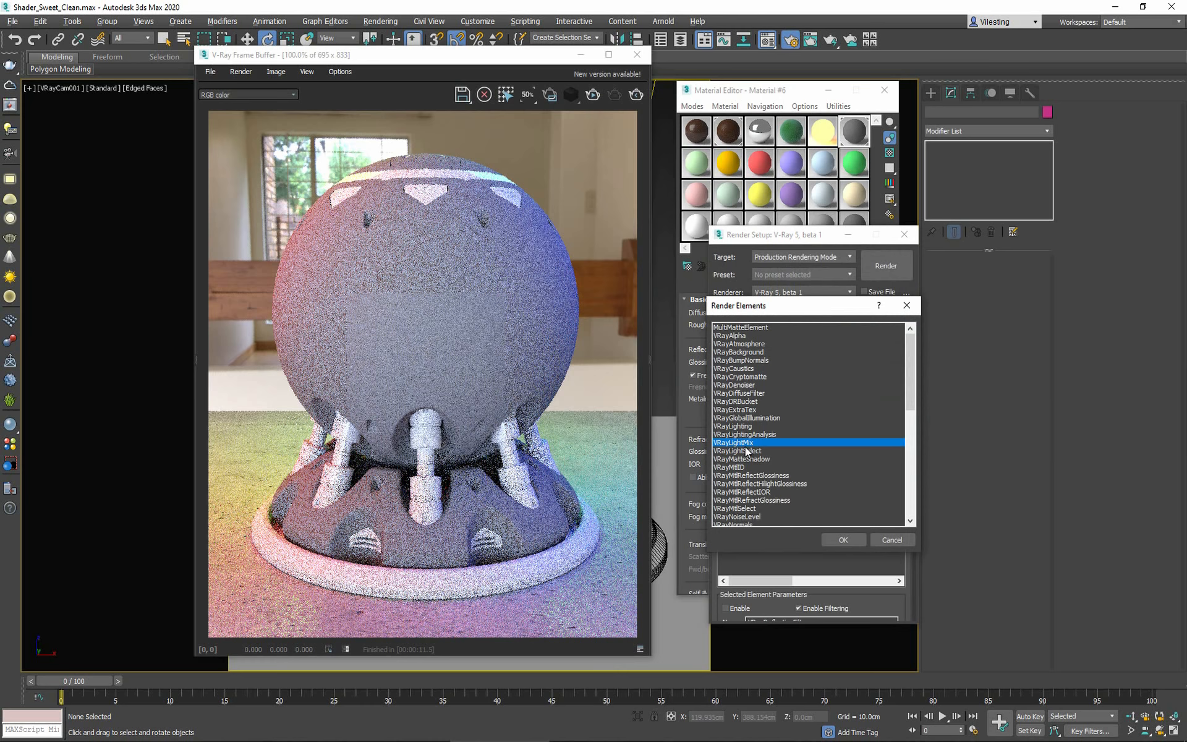
pyautogui.click(844, 540)
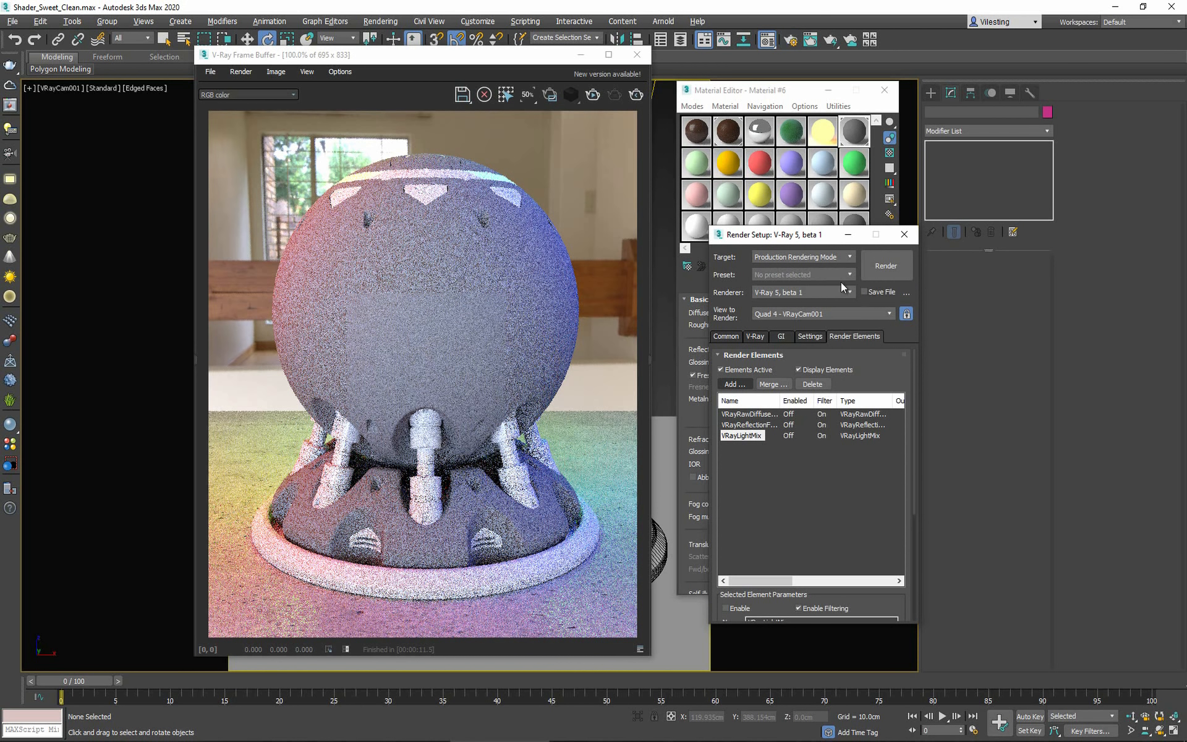
pyautogui.press('F10')
# Expand the Layers and Properties section of the frame buffer and reposition its window clear of the Material Editor.
pyautogui.moveTo(649, 397); pyautogui.dragTo(623, 352)
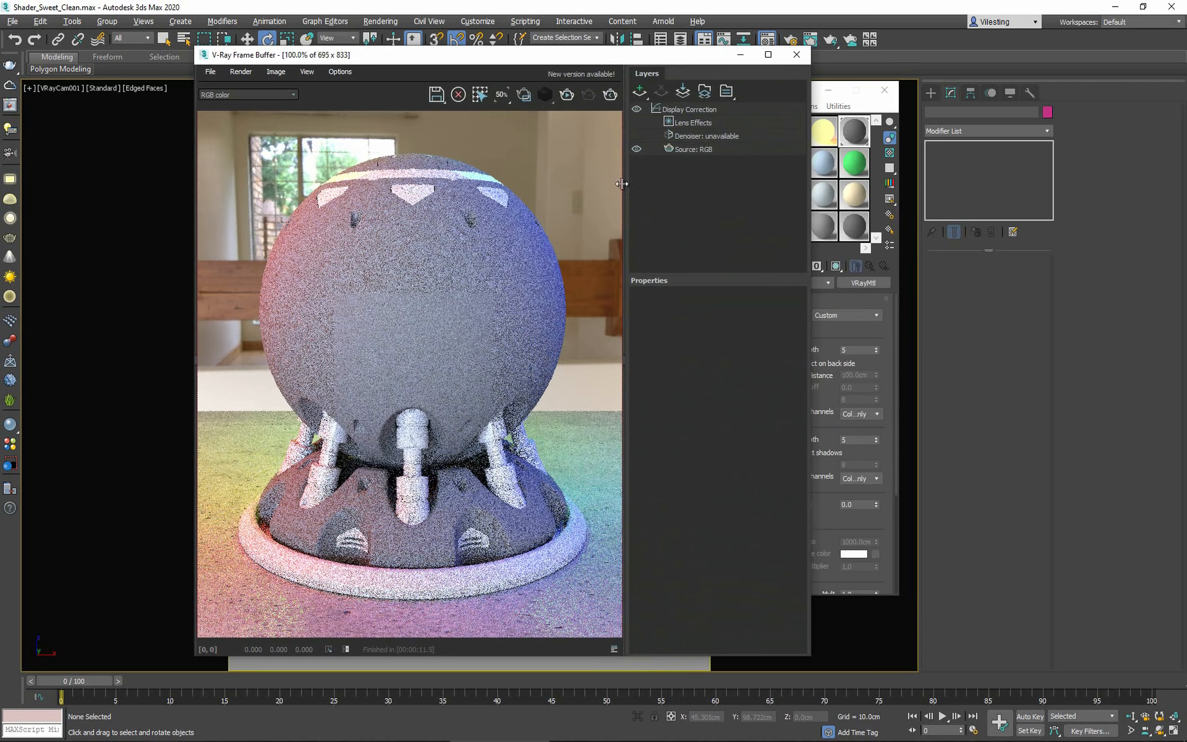
pyautogui.moveTo(435, 59); pyautogui.dragTo(301, 76)
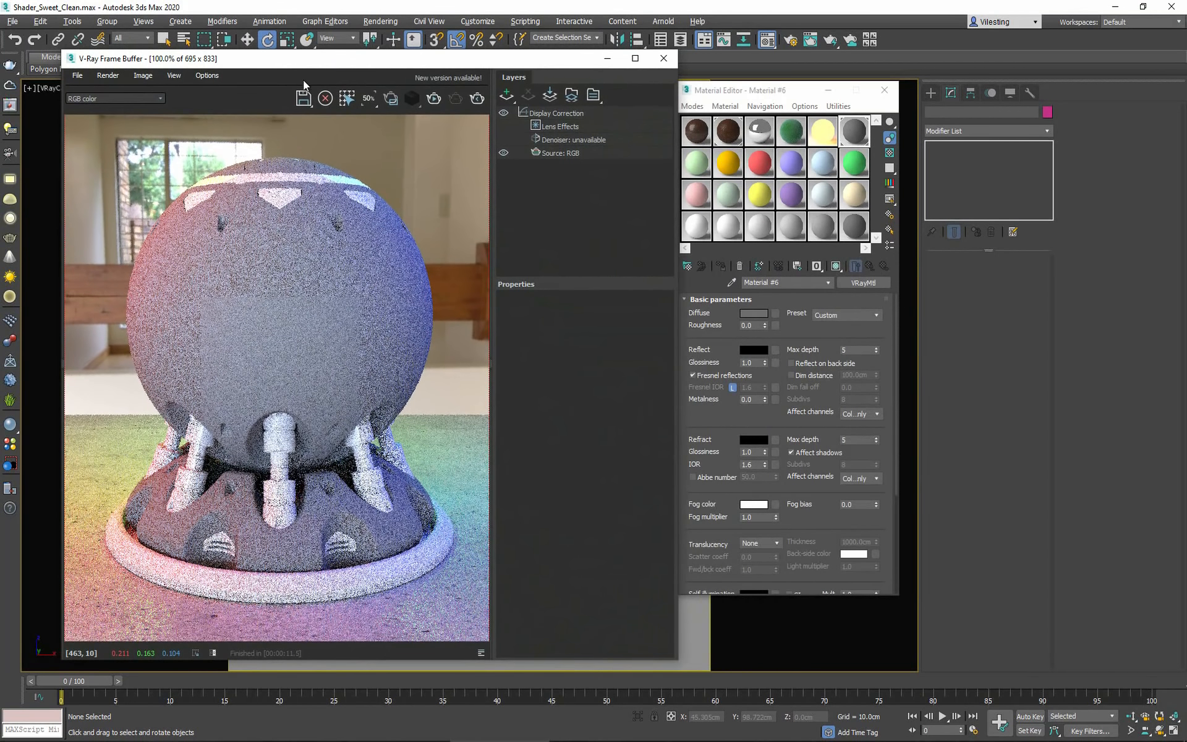
# Start an interactive render of the shader ball and switch the frame buffer's source layer to LightMix.
pyautogui.click(434, 99)
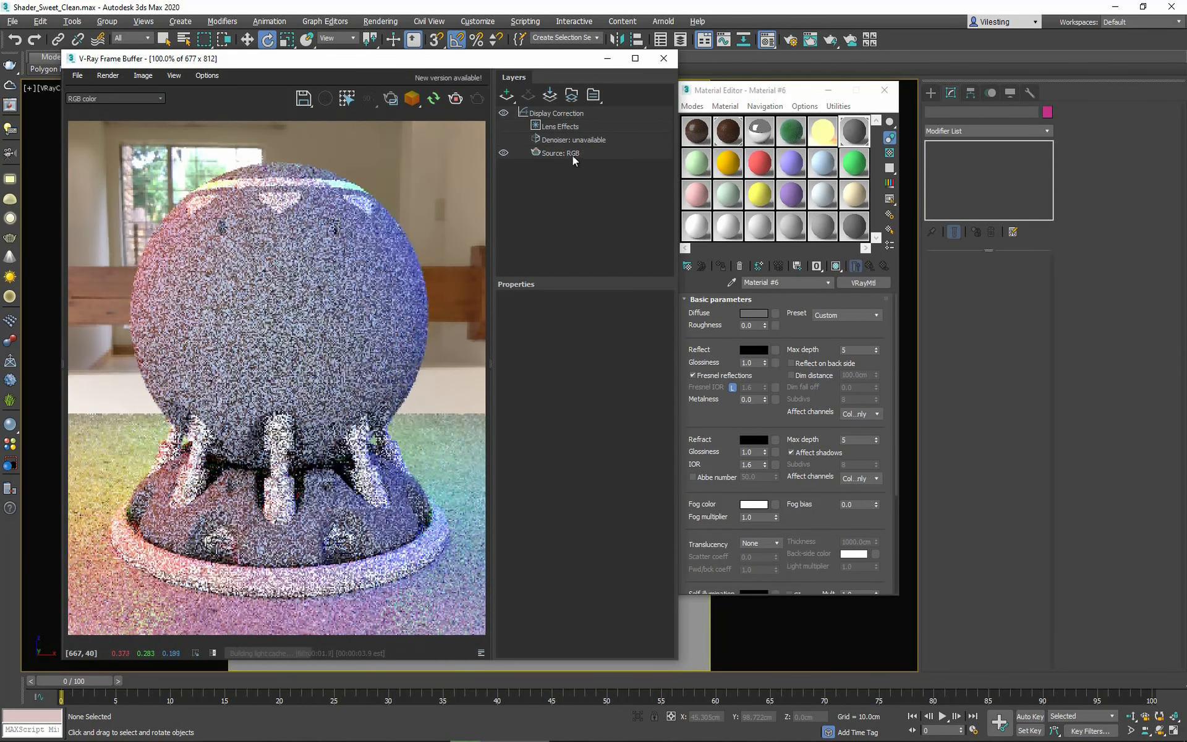
pyautogui.click(562, 153)
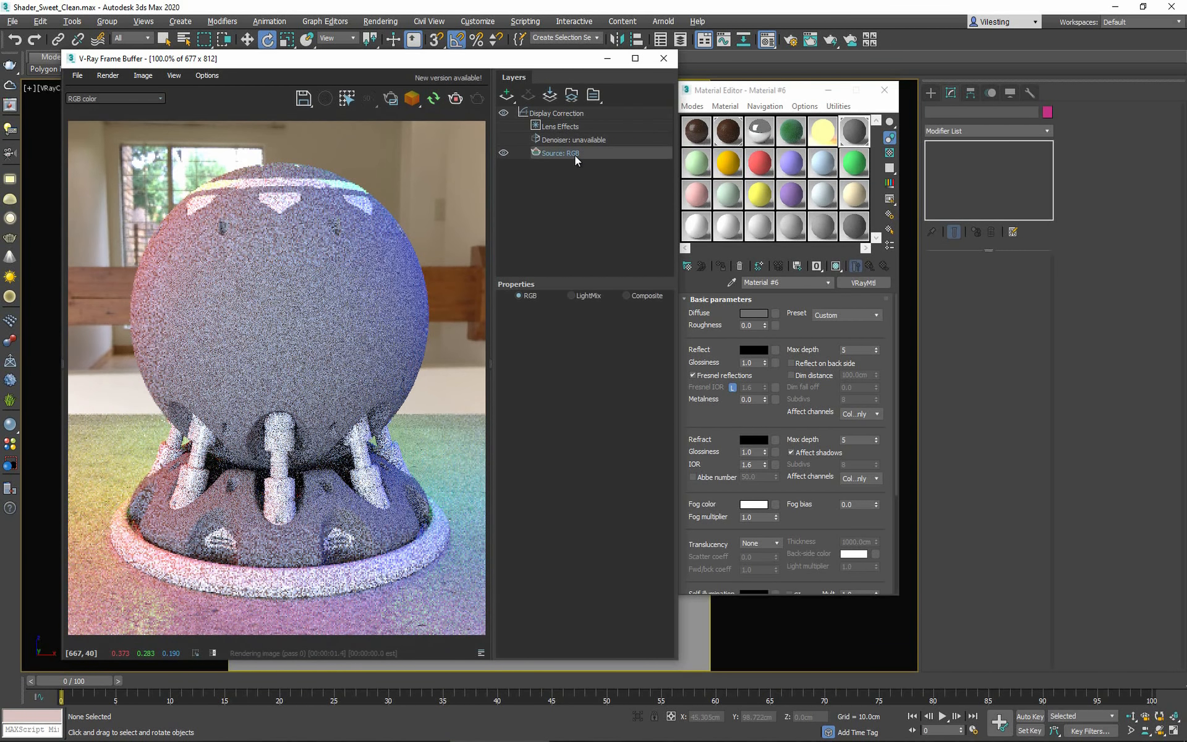
pyautogui.click(591, 297)
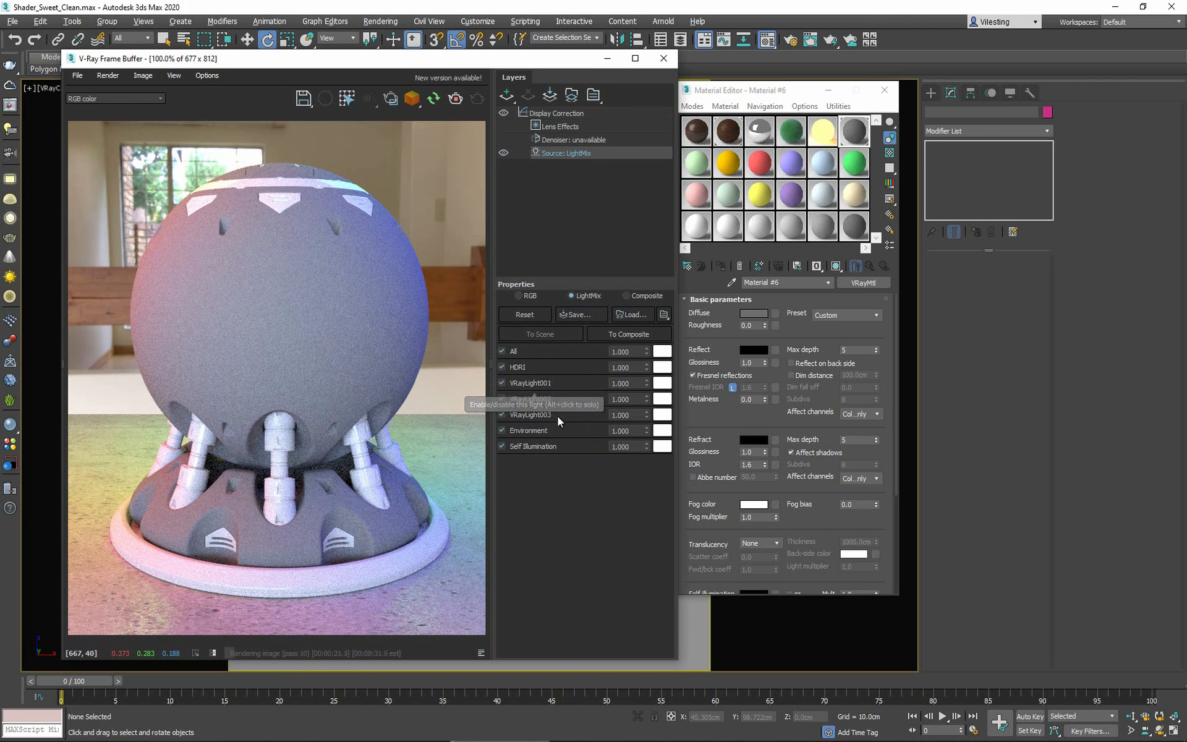
# Set the Light Mix intensities of VRayLight001, VRayLight002 and VRayLight003 to 3.
pyautogui.moveTo(647, 389); pyautogui.dragTo(648, 149)
pyautogui.doubleClick(637, 386)
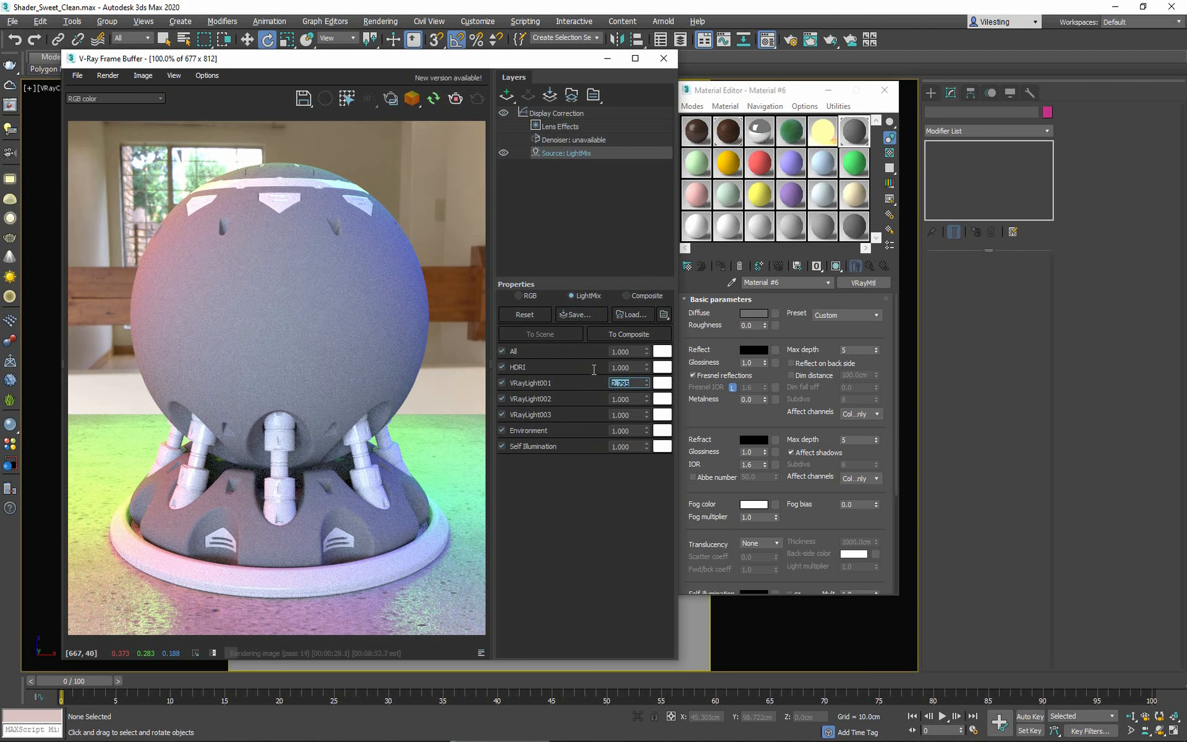
pyautogui.write('3')
pyautogui.press('Return')
pyautogui.doubleClick(641, 400)
pyautogui.press('Return')
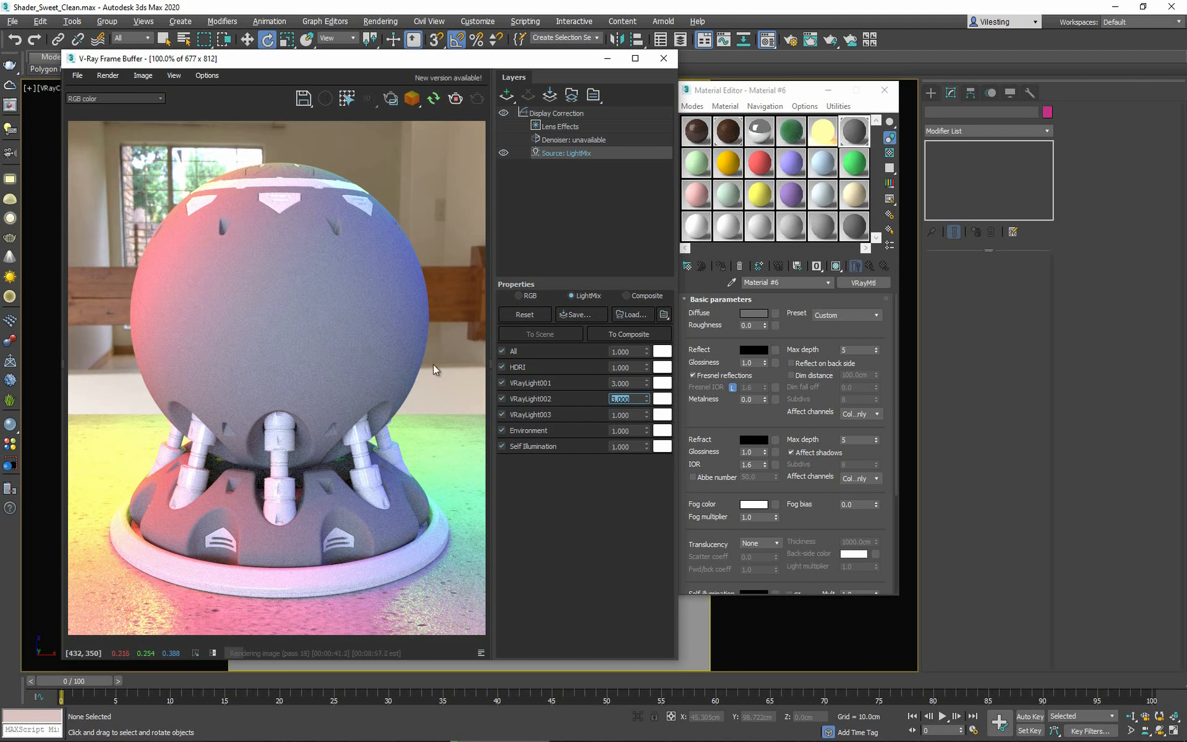
pyautogui.doubleClick(628, 415)
pyautogui.write('3')
pyautogui.press('Return')
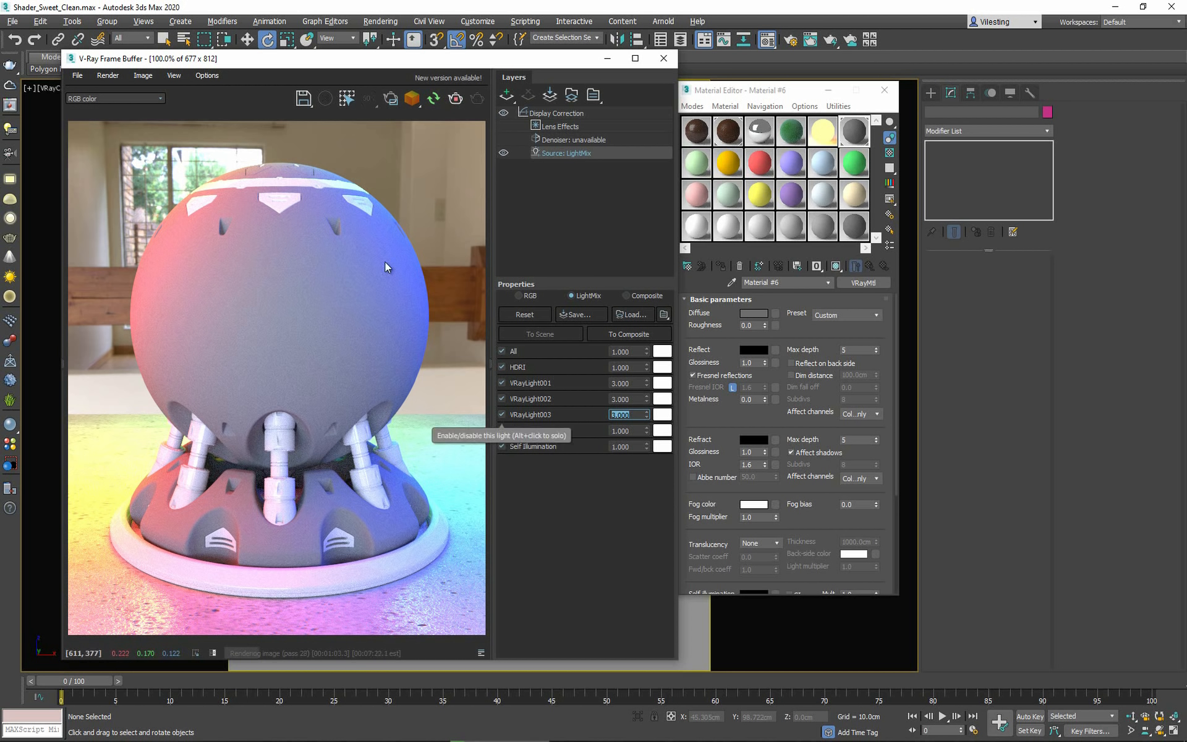
# Turn off VRayLight003 and VRayLight002 in the Light Mix, and toggle VRayLight001 off and back on.
pyautogui.click(502, 414)
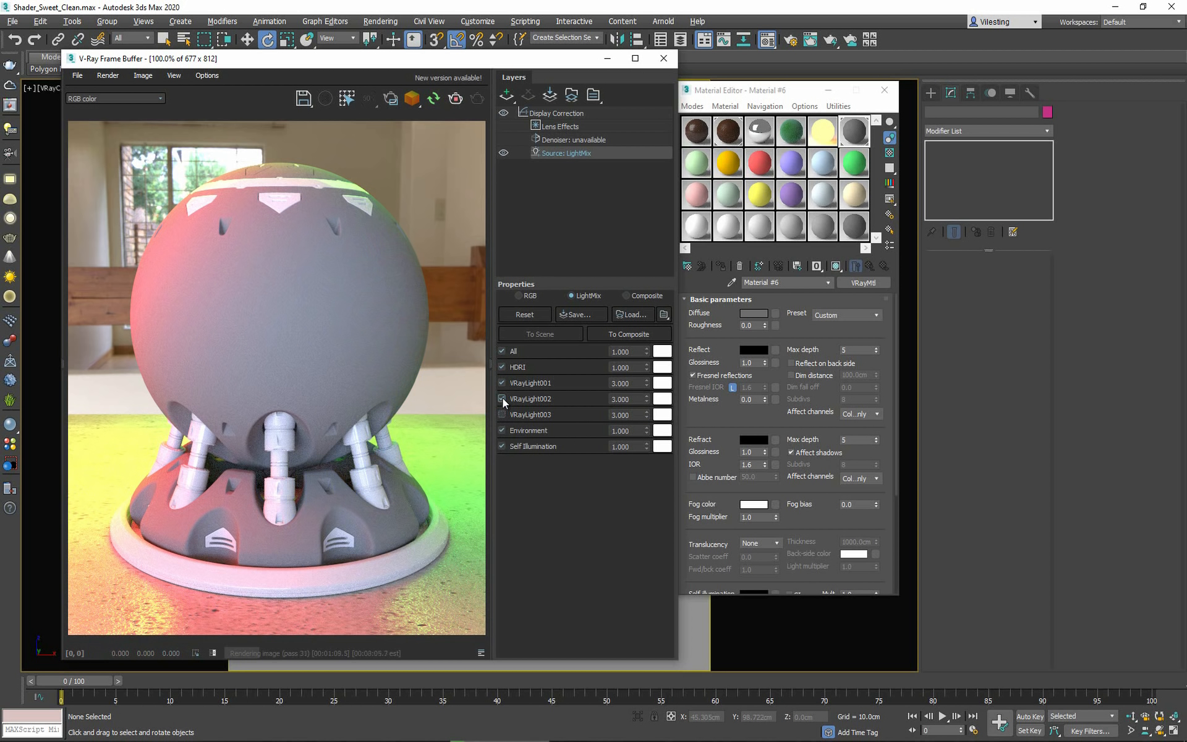
pyautogui.click(501, 399)
pyautogui.click(502, 383)
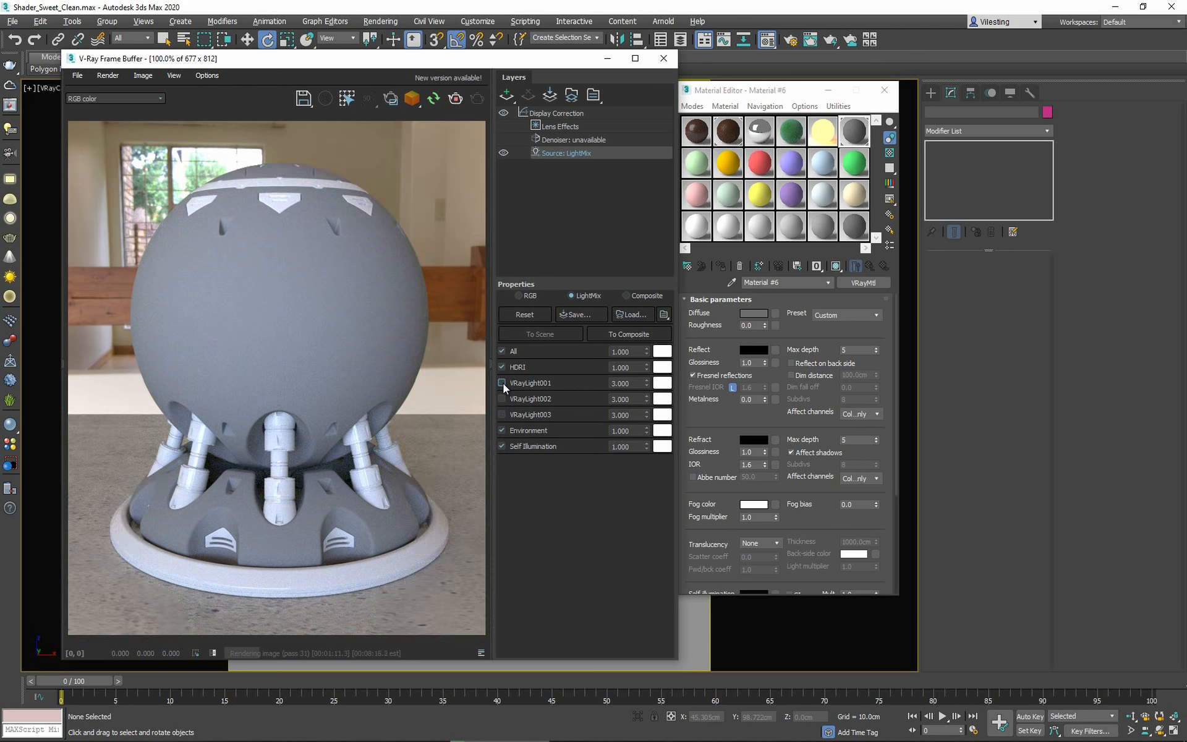
pyautogui.click(503, 384)
pyautogui.click(503, 384)
pyautogui.click(502, 383)
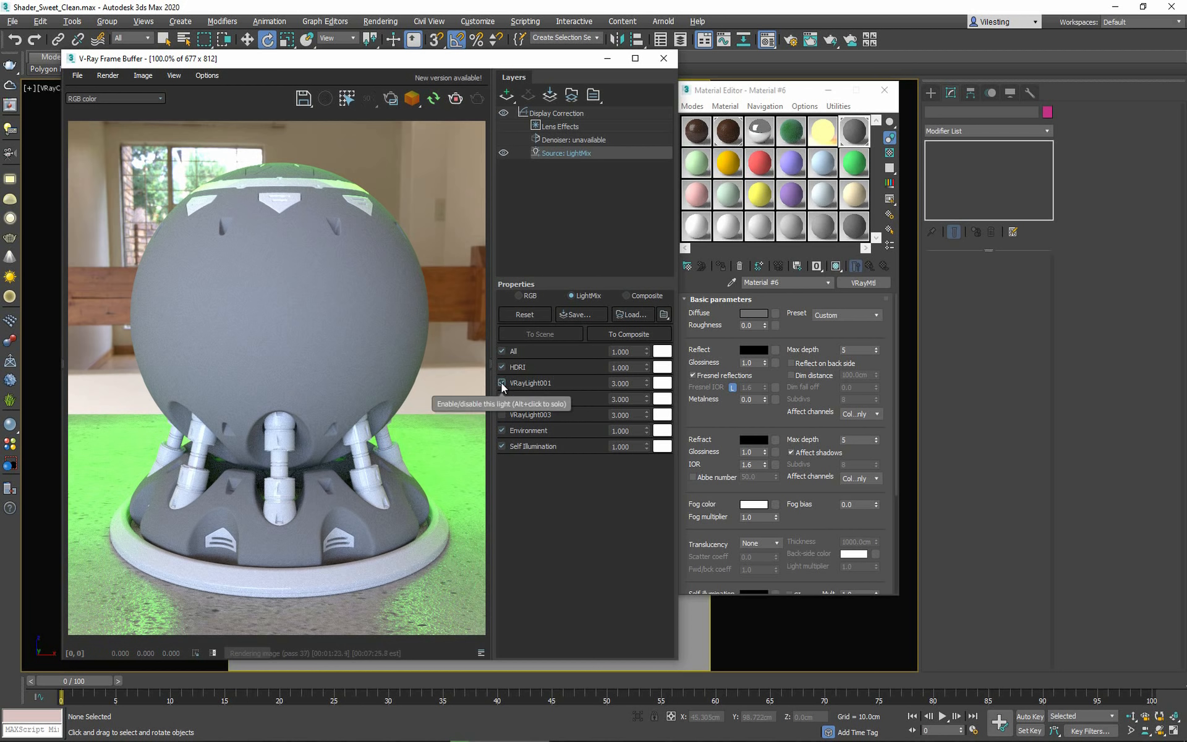
# Set the intensities of VRayLight001, VRayLight002 and VRayLight003 to 1 and re-enable VRayLight002 and VRayLight003 in the Light Mix.
pyautogui.doubleClick(621, 383)
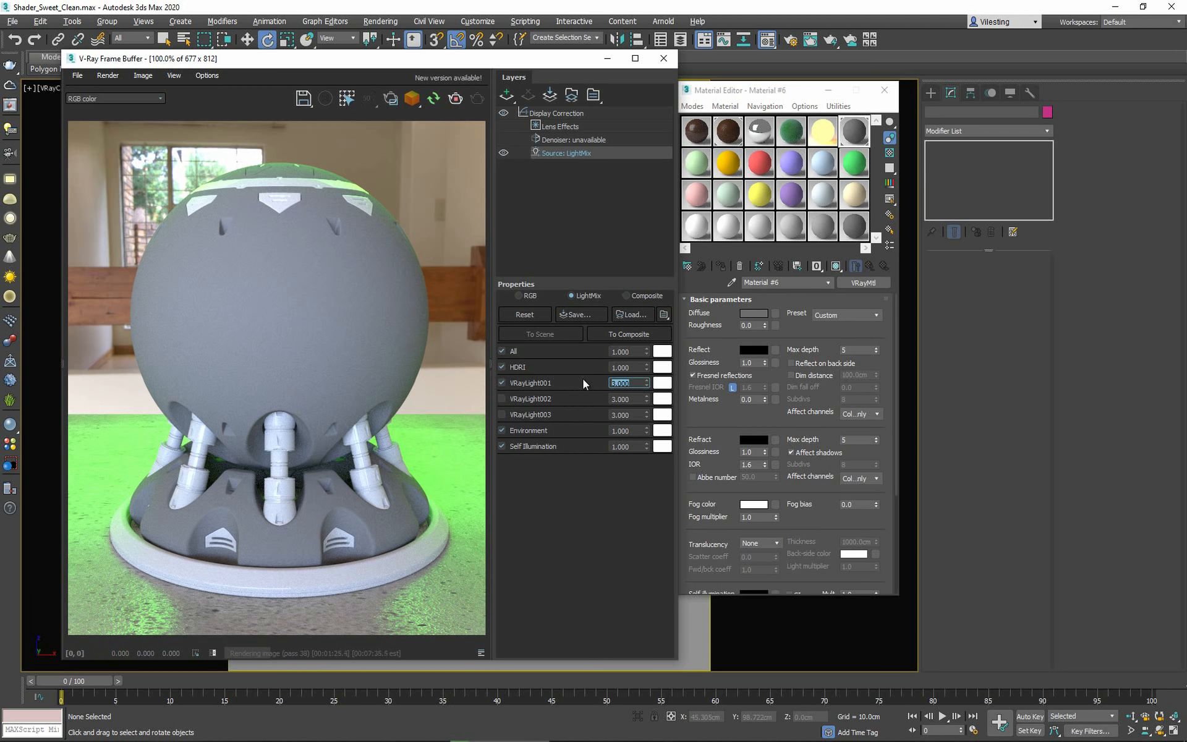
pyautogui.write('1')
pyautogui.press('Return')
pyautogui.press('Tab')
pyautogui.write('1')
pyautogui.press('Tab')
pyautogui.write('1')
pyautogui.press('Return')
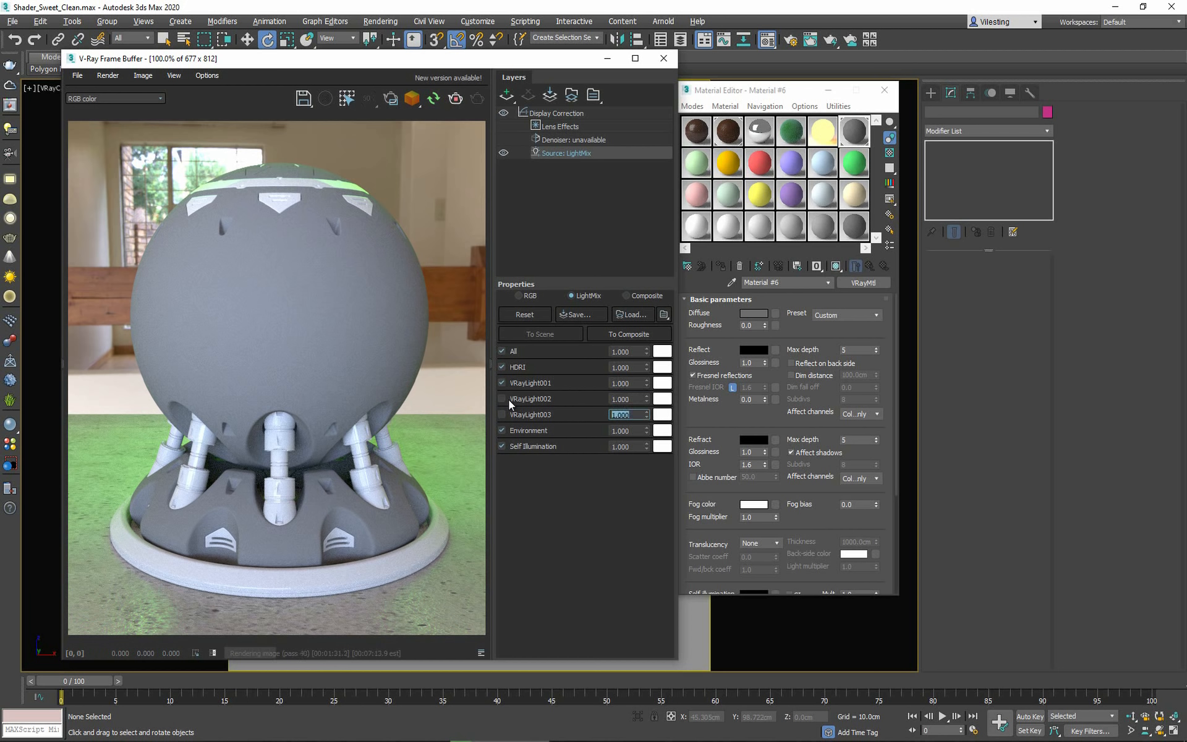
pyautogui.click(502, 399)
pyautogui.click(501, 415)
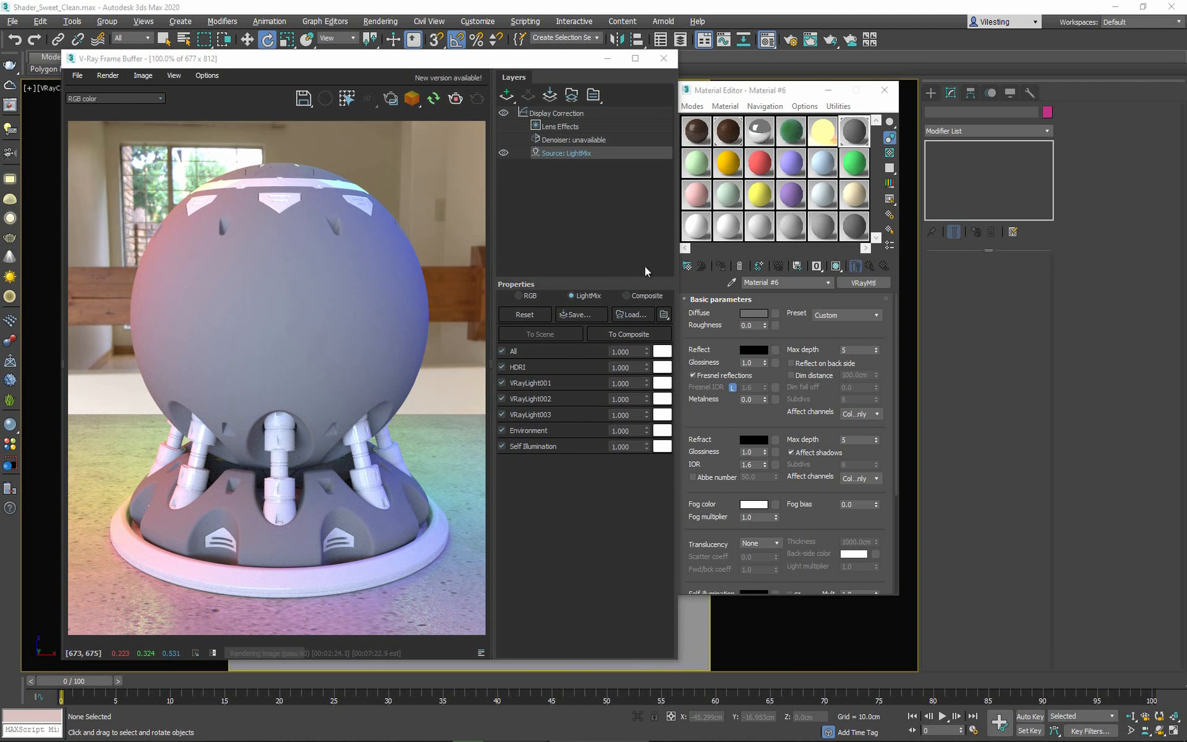
# Add an Exposure correction layer with exposure about -0.198, highlight burn about 0.946 and contrast about 0.257.
pyautogui.click(563, 216)
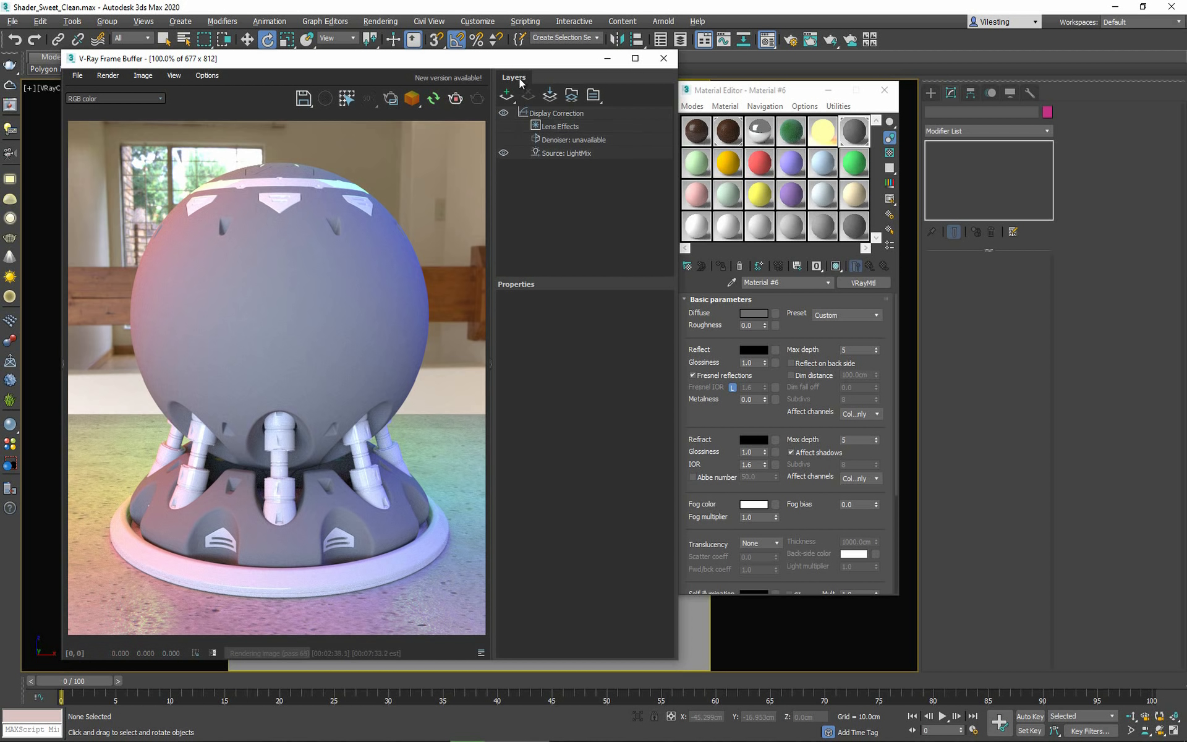
pyautogui.click(508, 96)
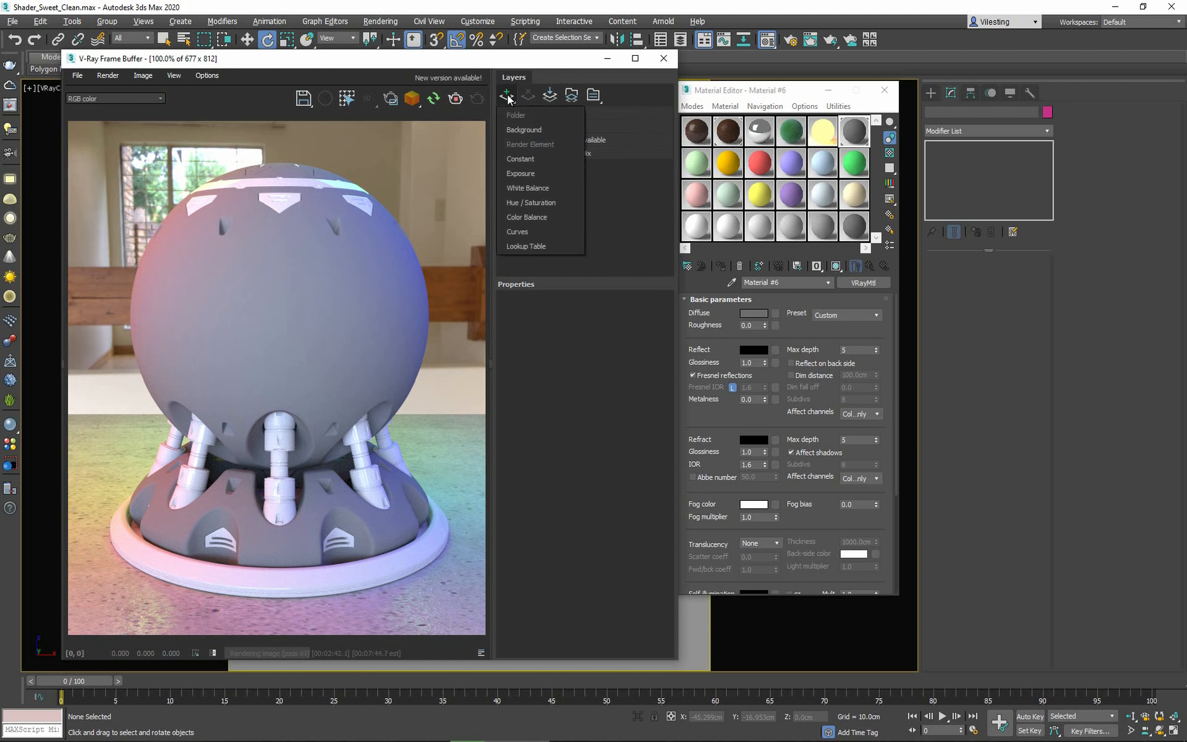
pyautogui.click(529, 174)
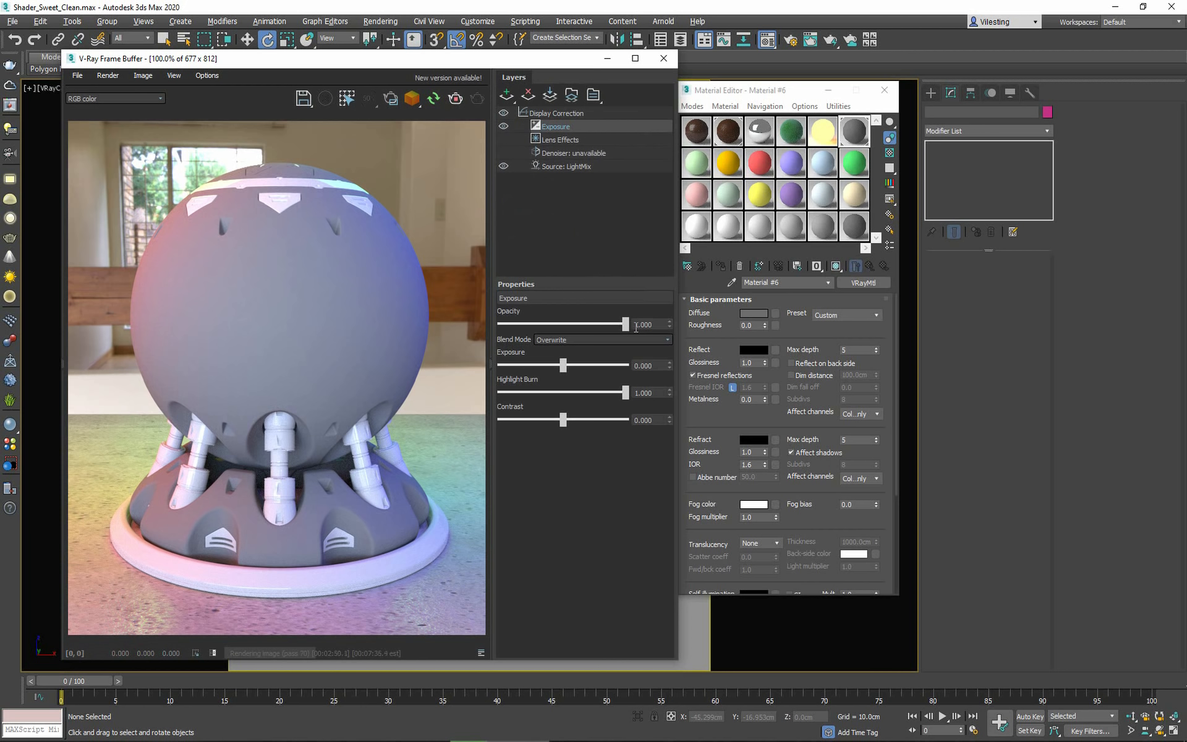
pyautogui.moveTo(563, 365)
pyautogui.mouseDown()
pyautogui.moveTo(548, 365)
pyautogui.moveTo(561, 372)
pyautogui.mouseUp()
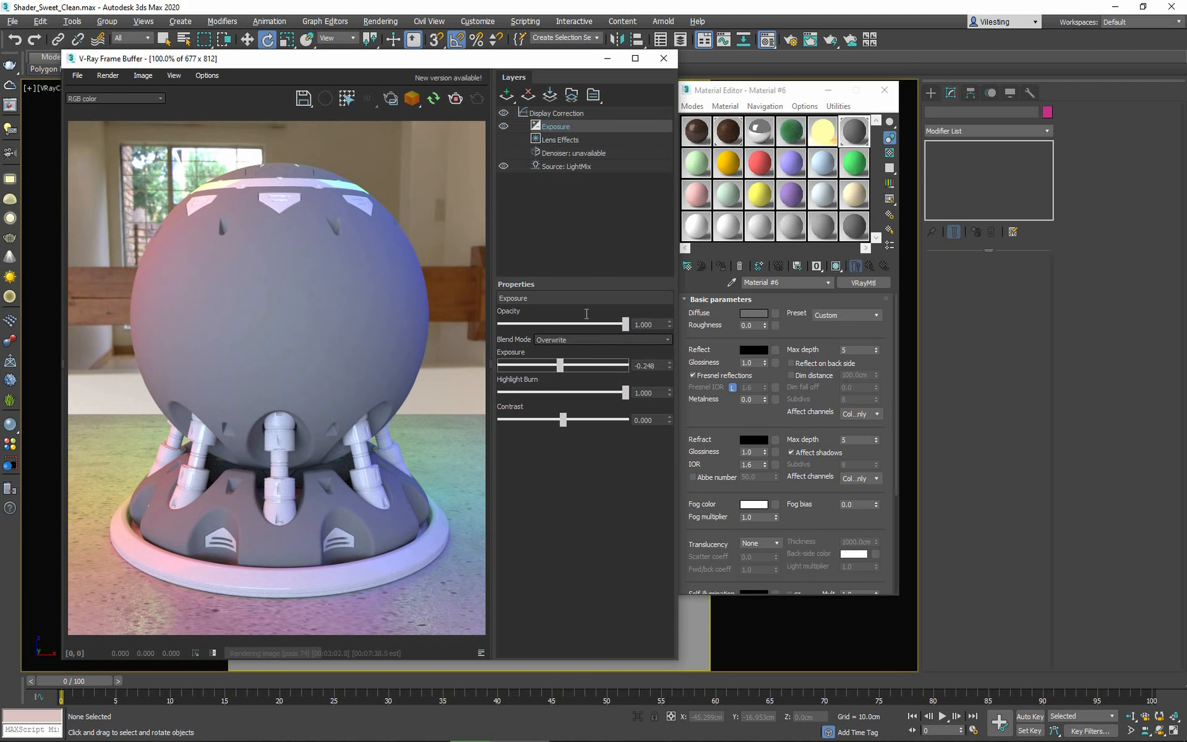
pyautogui.moveTo(560, 418)
pyautogui.mouseDown()
pyautogui.moveTo(548, 420)
pyautogui.moveTo(580, 423)
pyautogui.mouseUp()
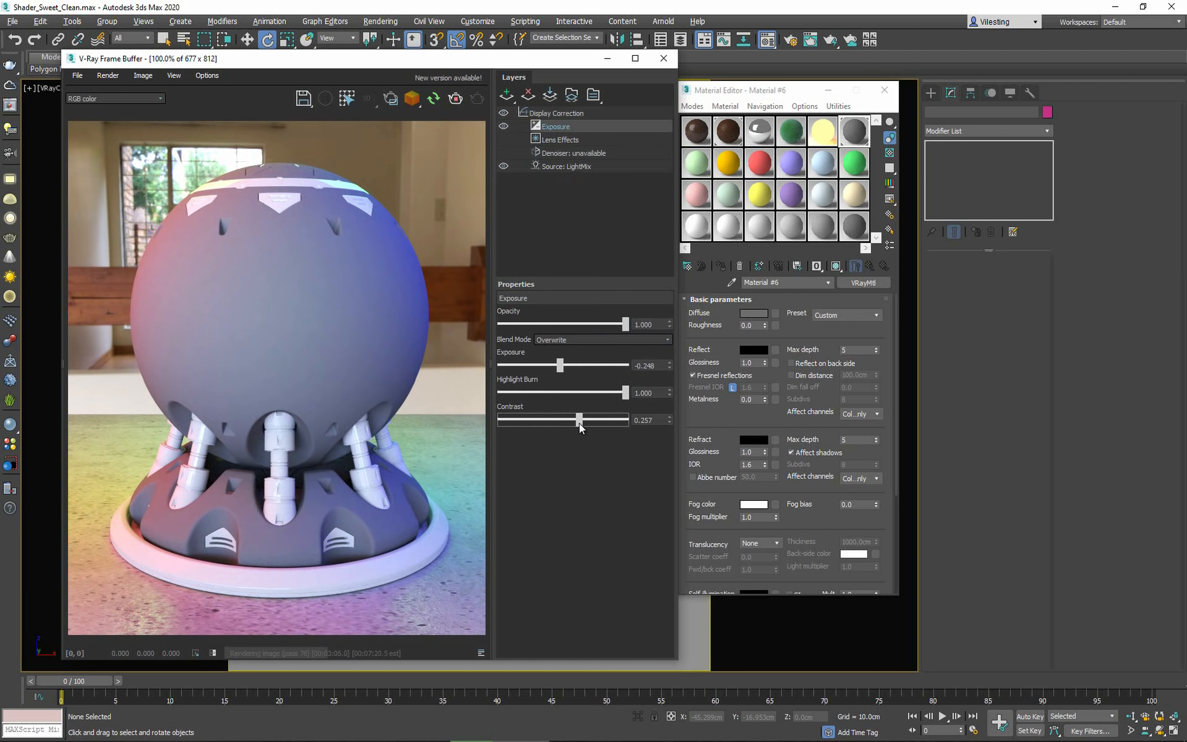
pyautogui.moveTo(624, 393)
pyautogui.mouseDown()
pyautogui.moveTo(591, 395)
pyautogui.moveTo(618, 393)
pyautogui.mouseUp()
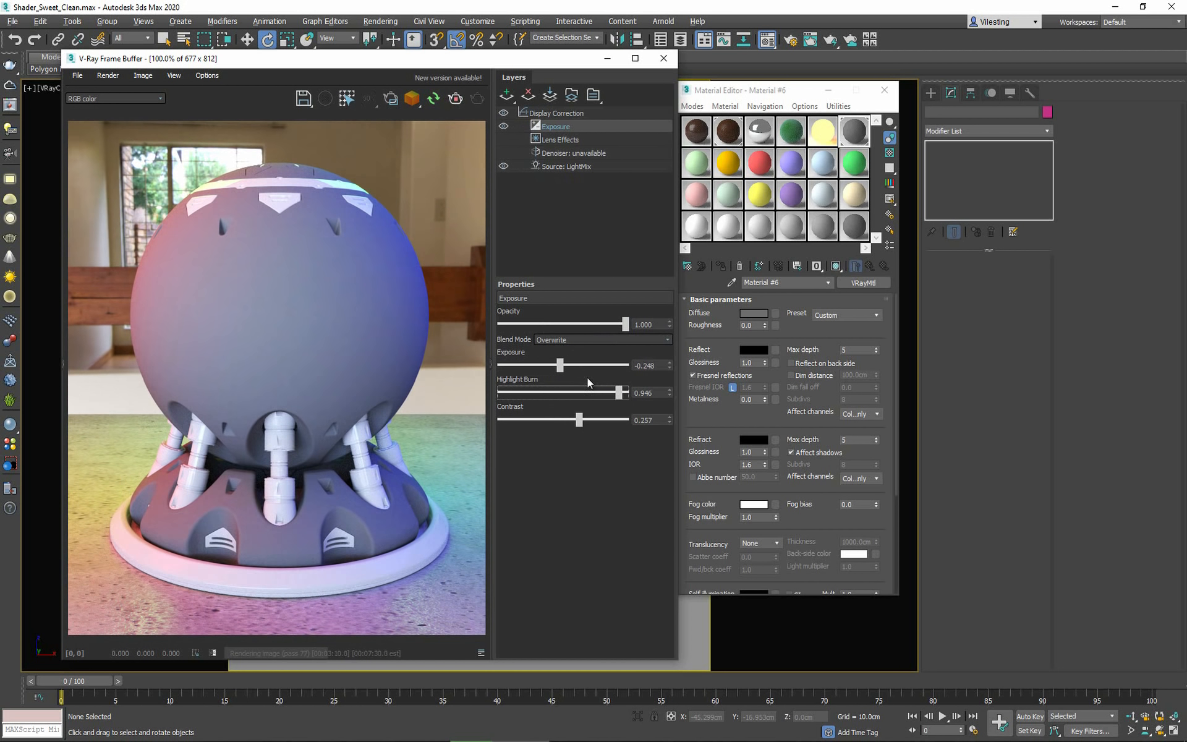
pyautogui.moveTo(560, 365); pyautogui.dragTo(565, 366)
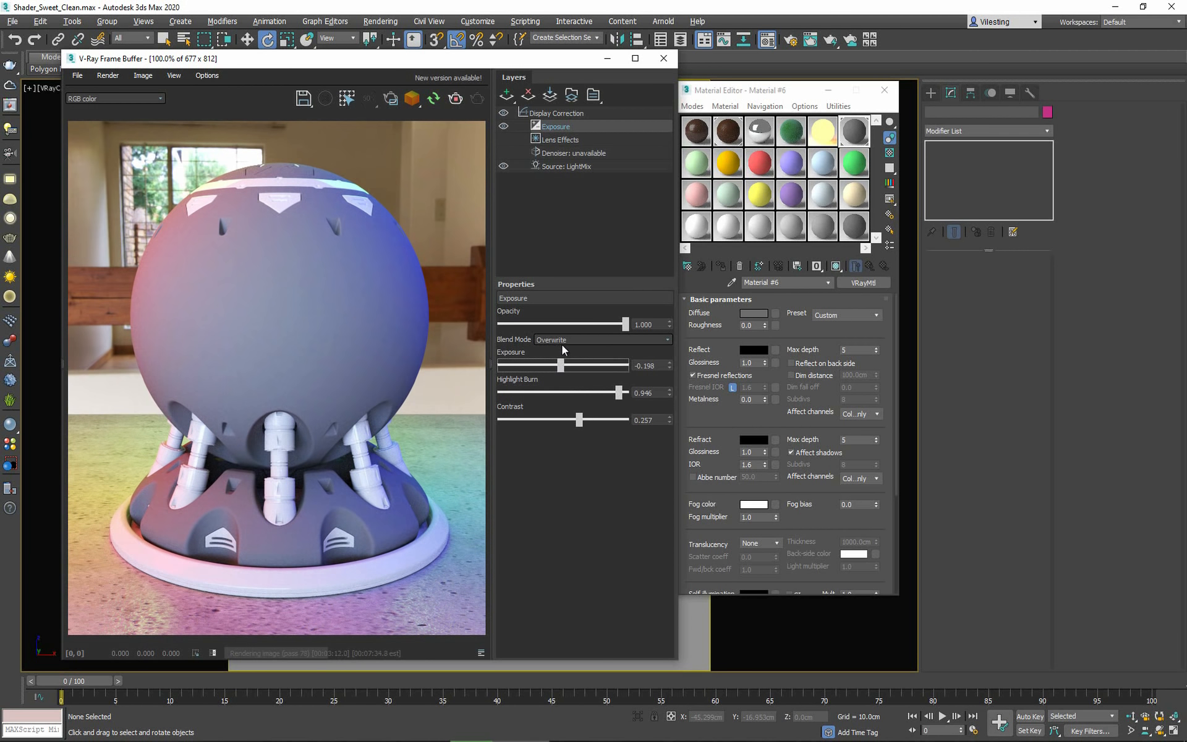
# Try the Add, Color Burn and Lighten blend modes on the Exposure layer and return it to Overwrite.
pyautogui.click(569, 340)
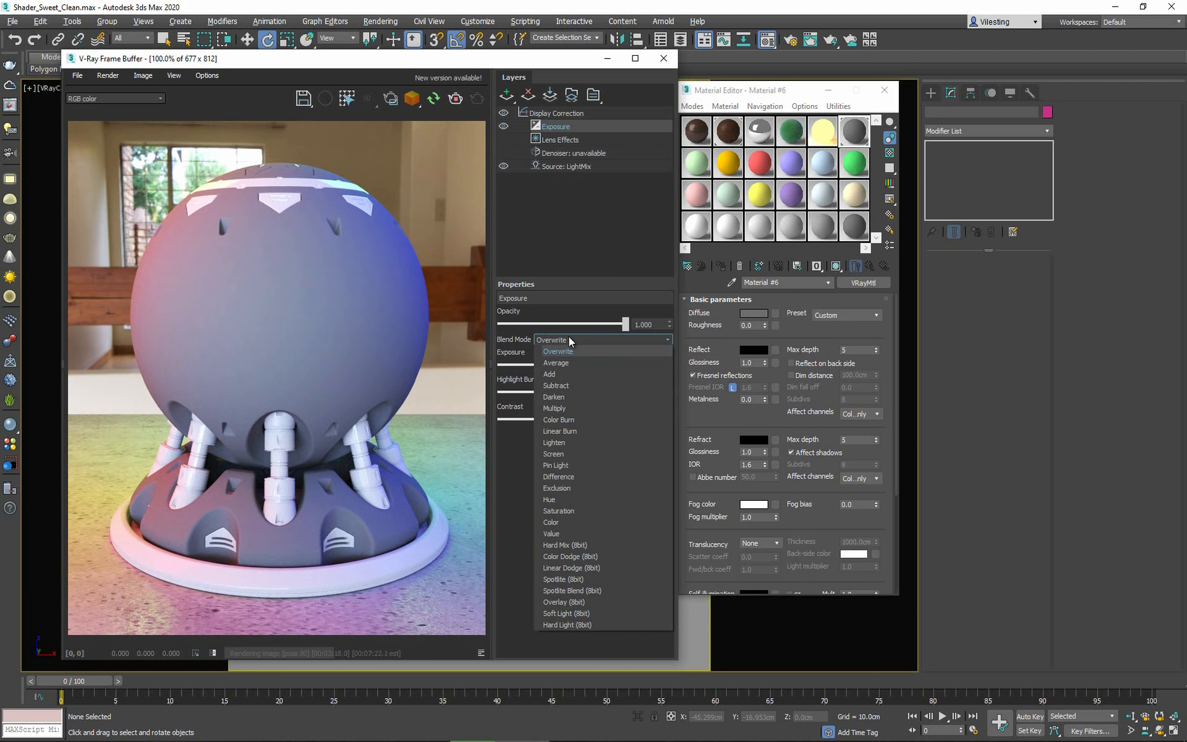
pyautogui.press('Down')
pyautogui.press('Down')
pyautogui.press('Down')
pyautogui.press('Return')
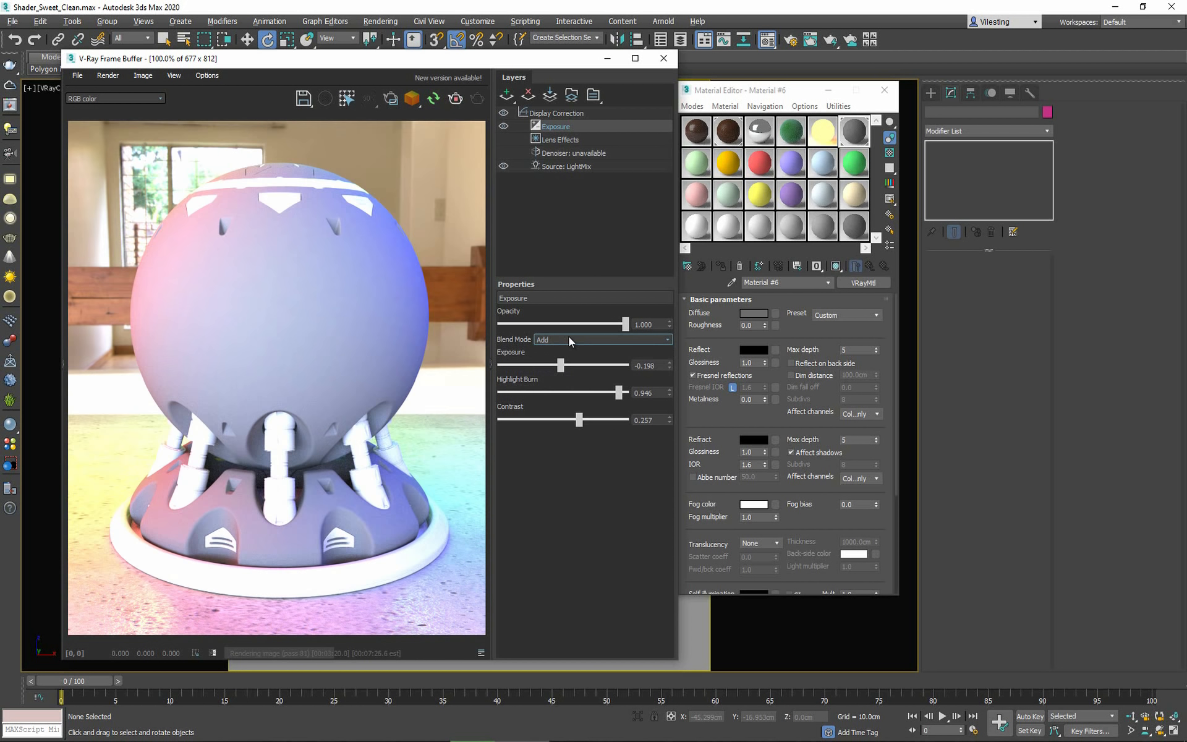
pyautogui.scroll(-4, 569, 336)
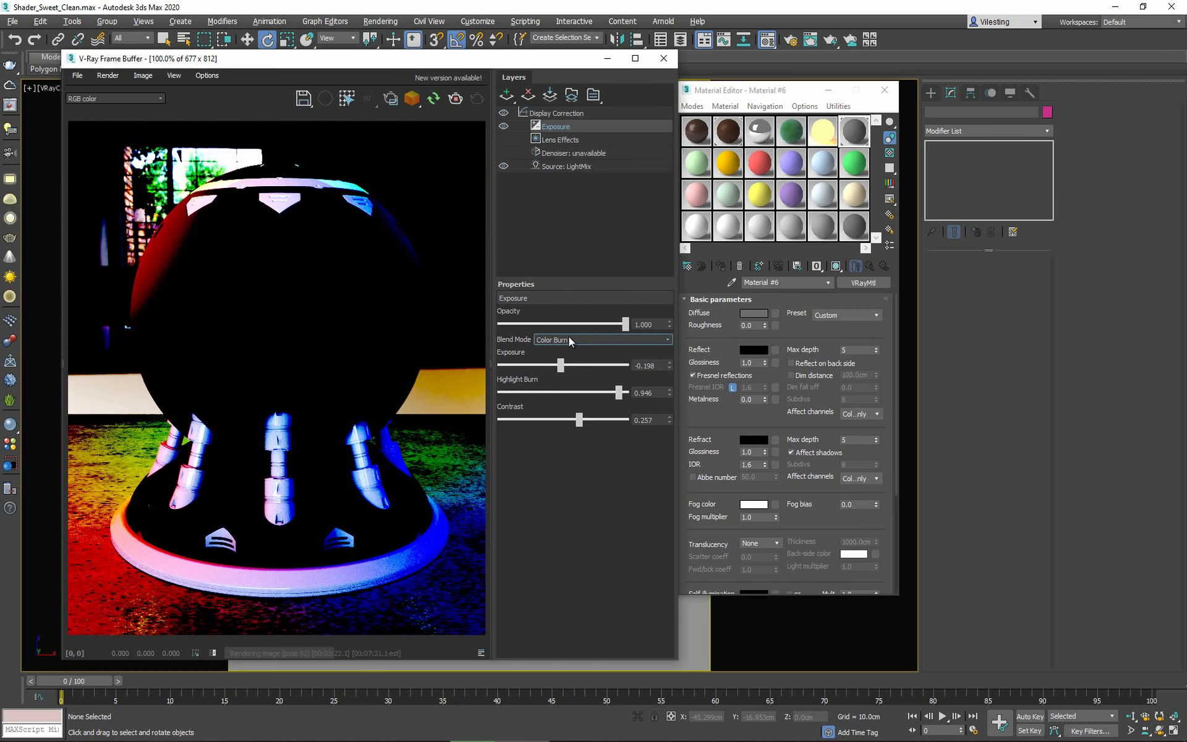
pyautogui.scroll(7, 569, 337)
pyautogui.click(569, 337)
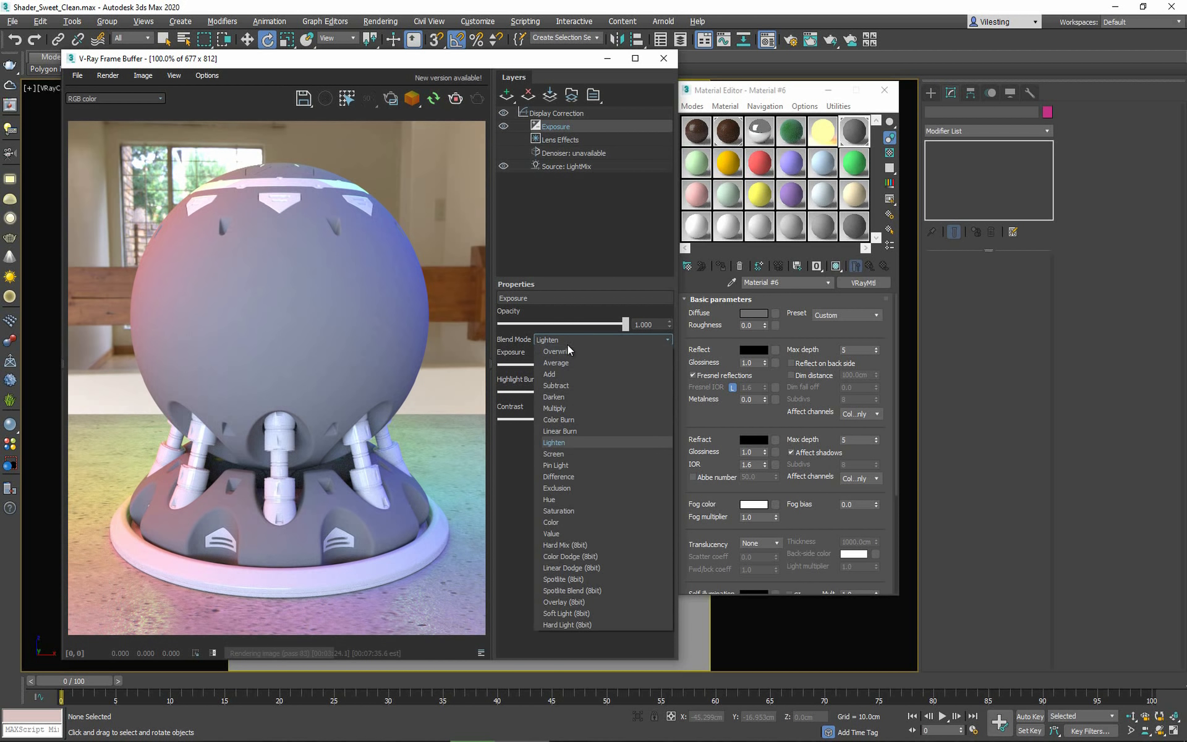
pyautogui.click(566, 346)
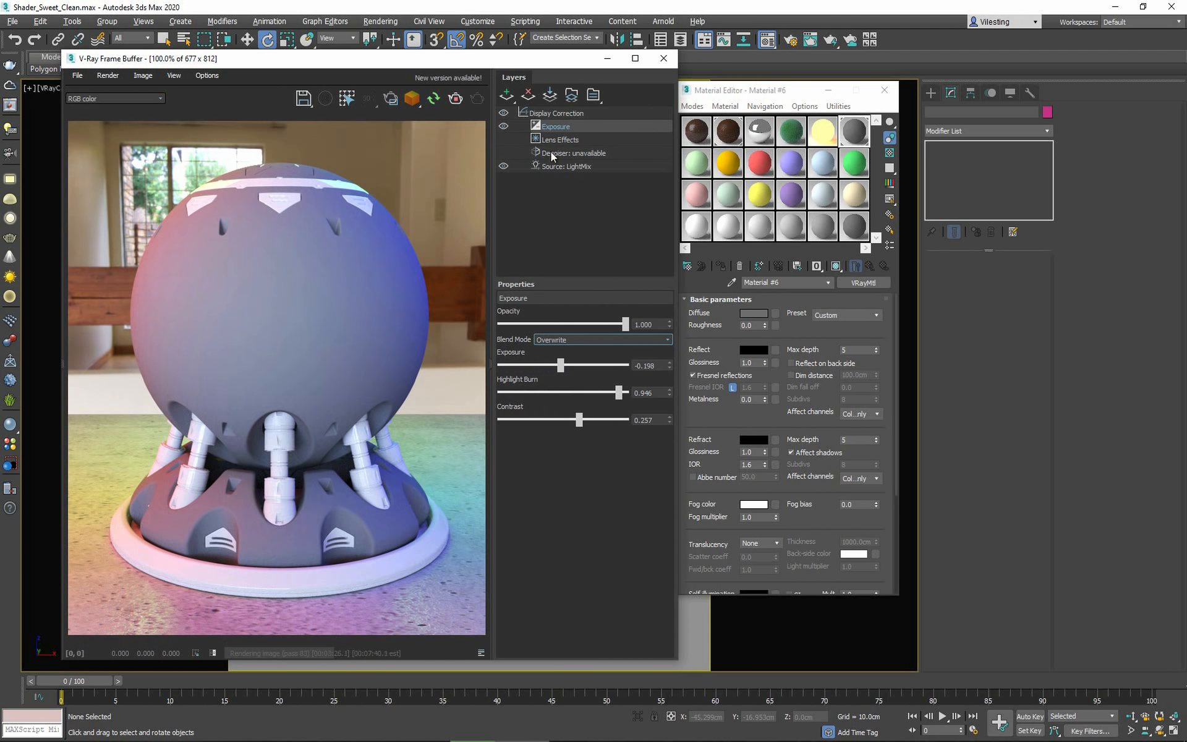
# Add a White Balance layer with a temperature of about 7906, check its visibility and clear the layer selection.
pyautogui.click(506, 95)
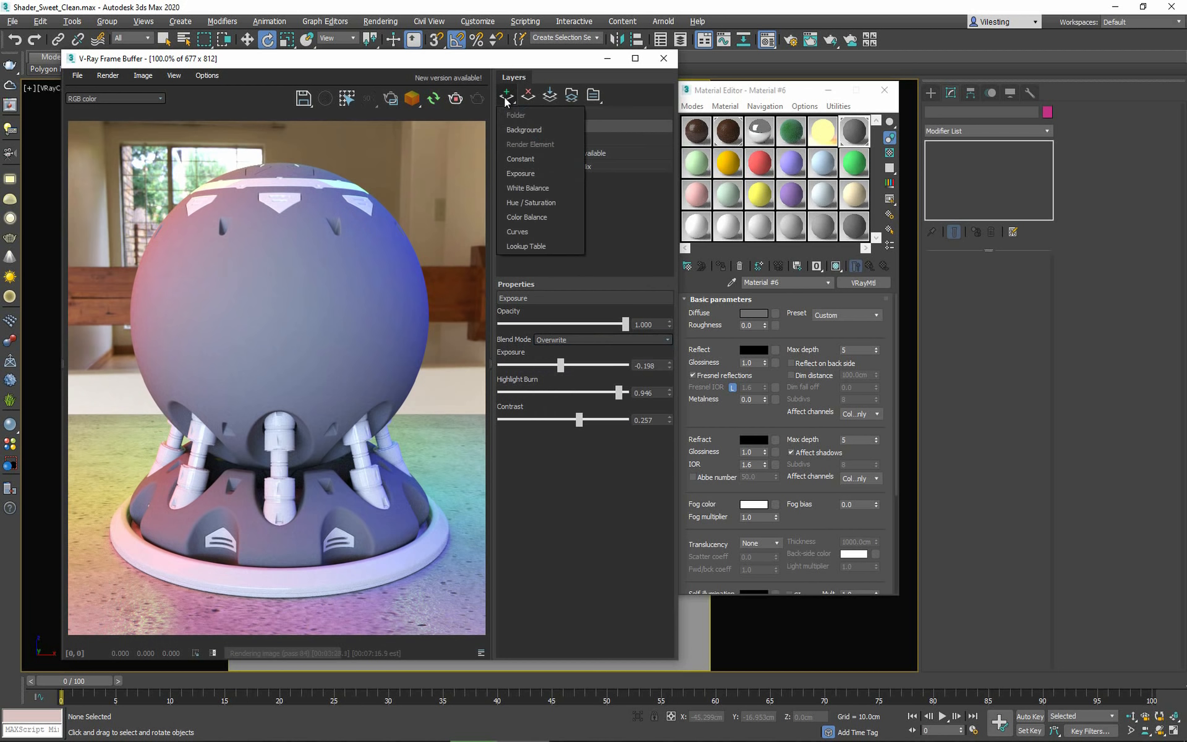
pyautogui.click(538, 187)
pyautogui.moveTo(628, 324)
pyautogui.mouseDown()
pyautogui.moveTo(594, 324)
pyautogui.moveTo(634, 324)
pyautogui.mouseUp()
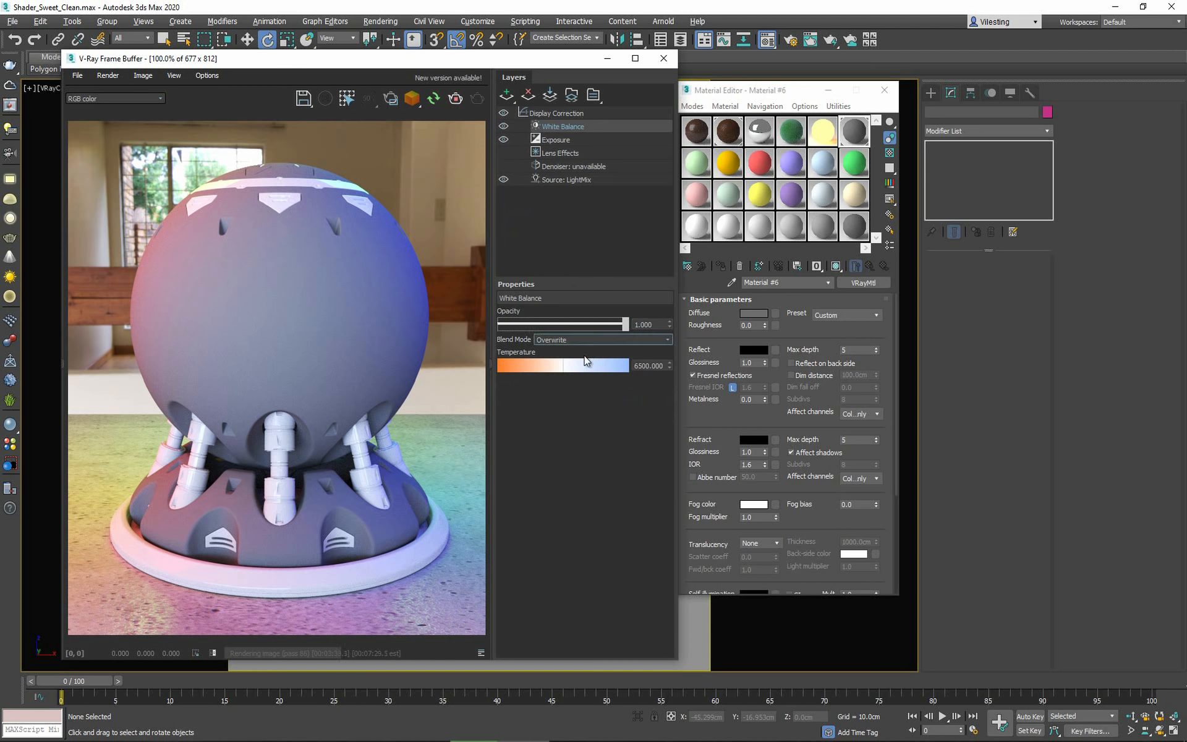
pyautogui.moveTo(562, 366)
pyautogui.mouseDown()
pyautogui.moveTo(531, 371)
pyautogui.moveTo(590, 368)
pyautogui.mouseUp()
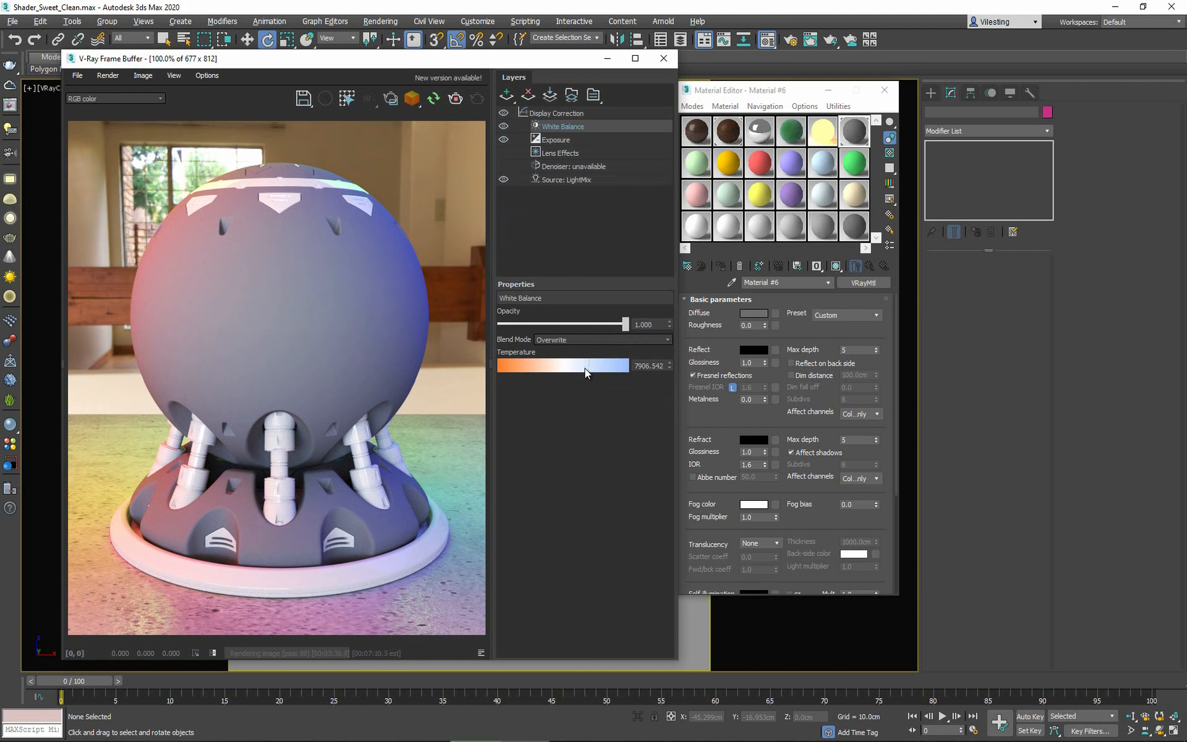
pyautogui.click(504, 126)
pyautogui.click(573, 234)
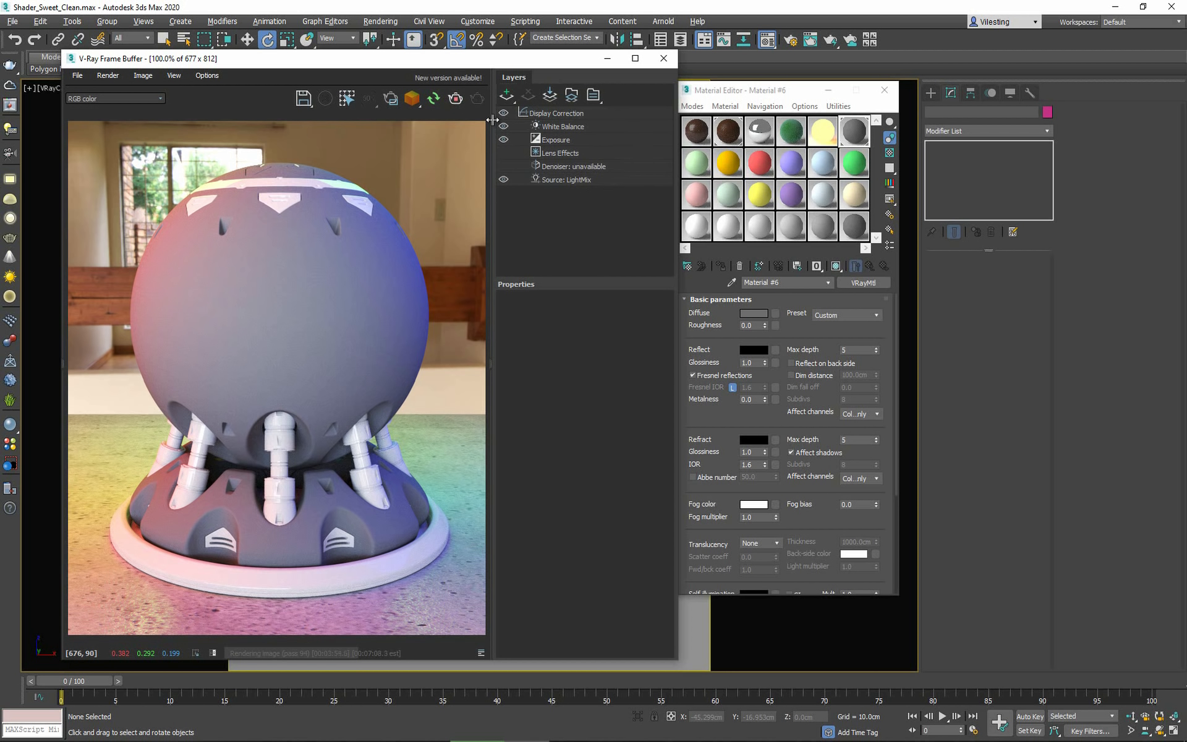
# Check the available correction layer types and move the Exposure layer above the White Balance layer.
pyautogui.click(507, 96)
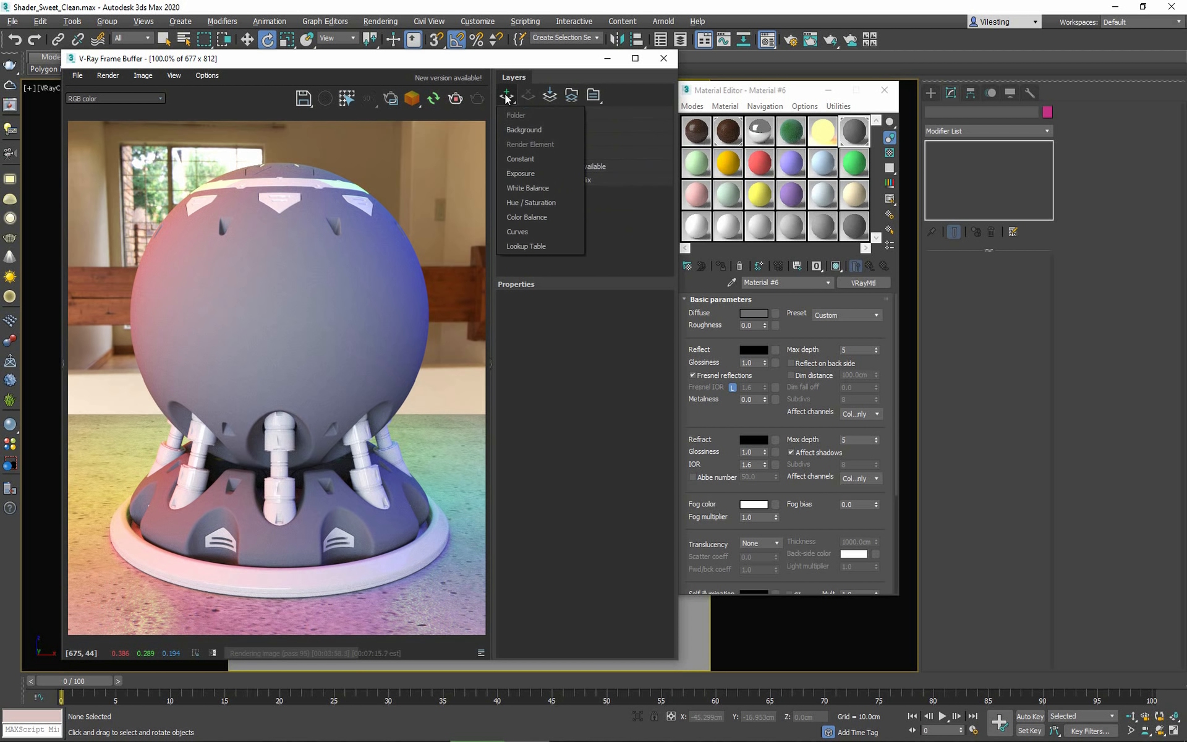
pyautogui.click(506, 95)
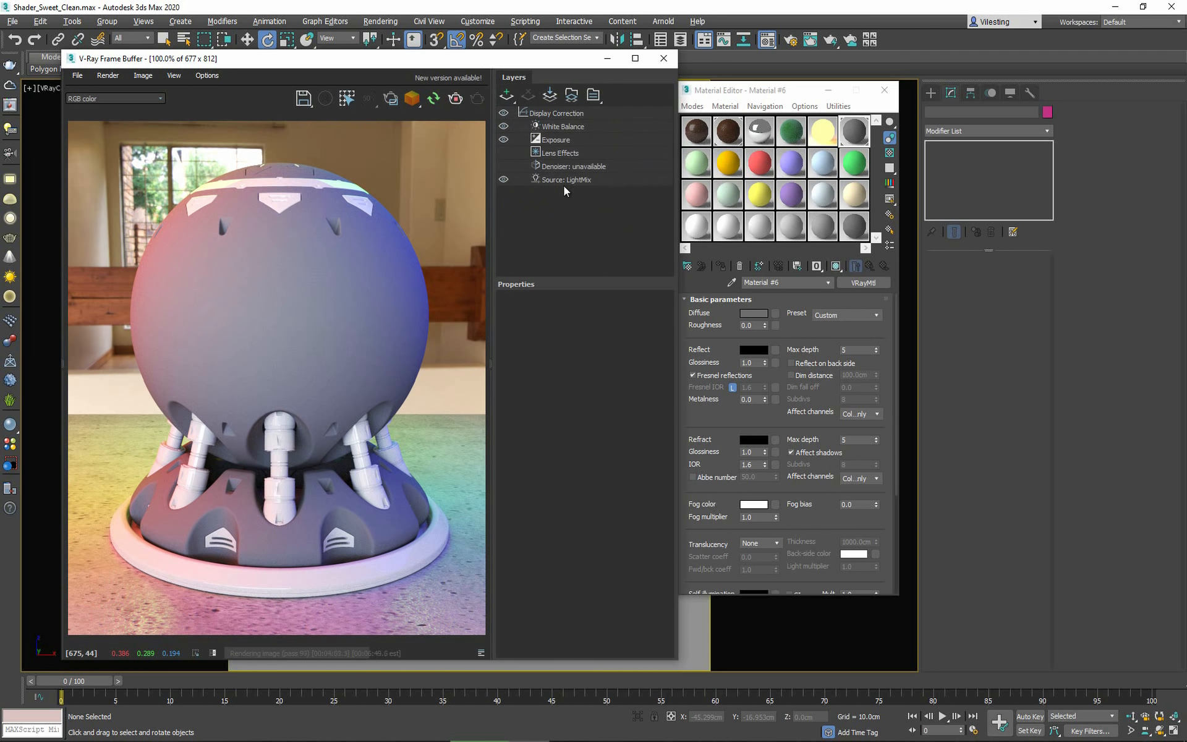
pyautogui.moveTo(563, 141); pyautogui.dragTo(559, 121)
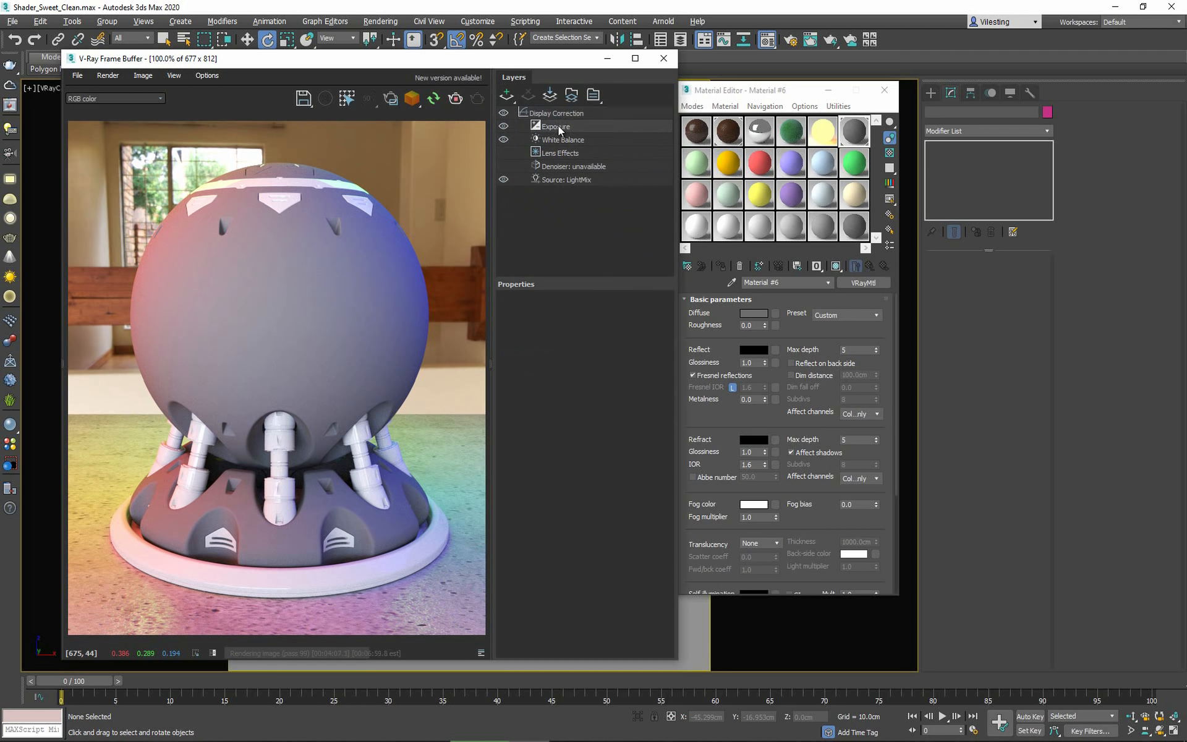